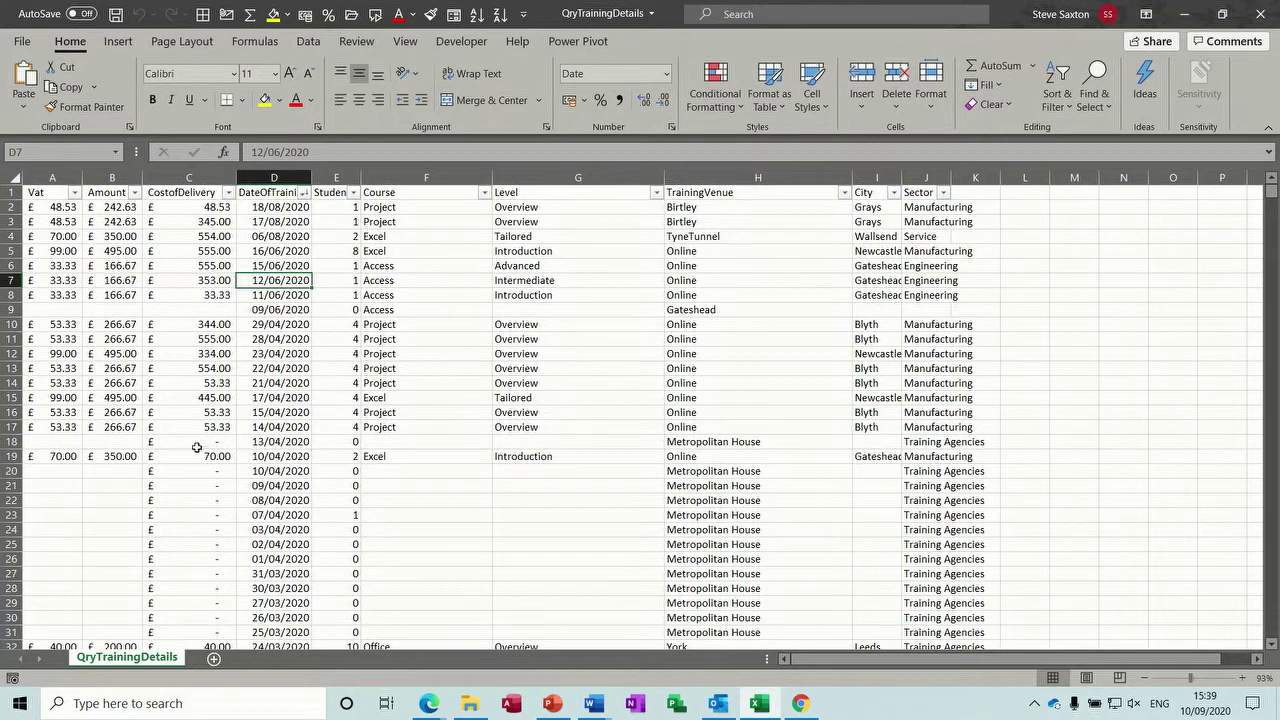
Step: Load the QryTrainingDetails data range, which contains blank entries, into the Power Query Editor
left_click_drag(65, 468, 147, 592)
left_click_drag(422, 468, 577, 598)
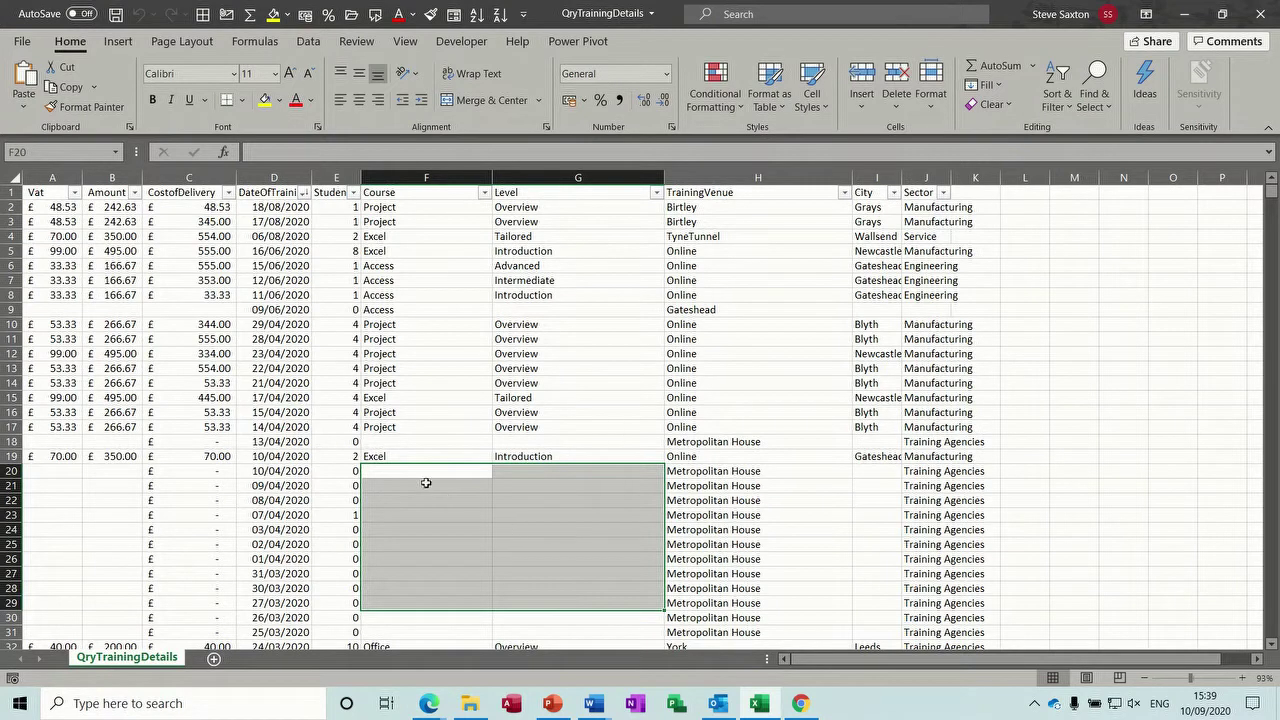
left_click(272, 351)
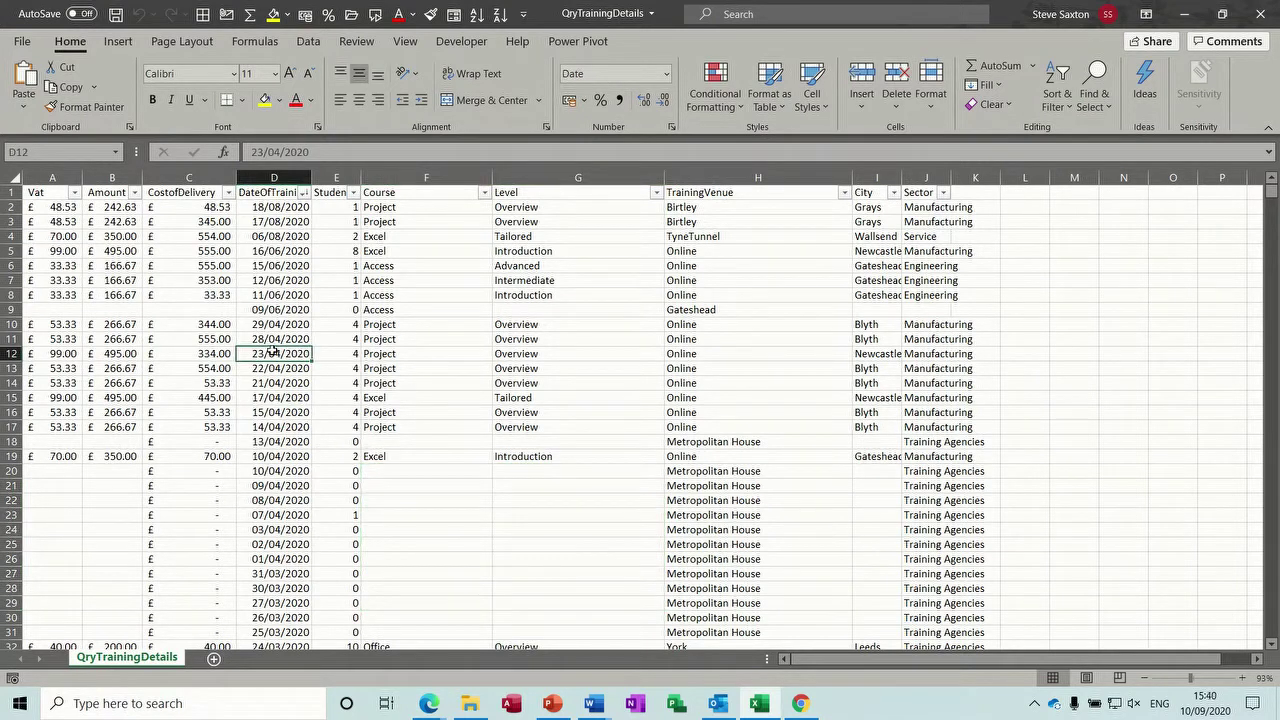
left_click(305, 45)
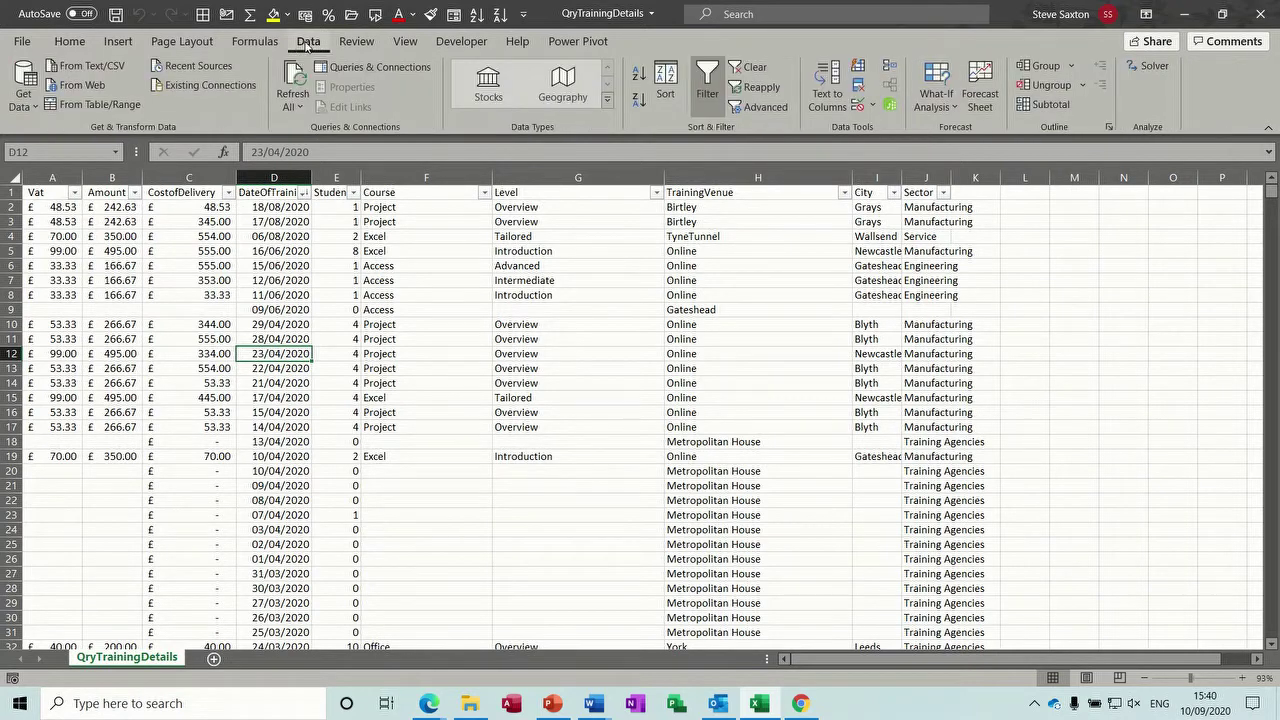
left_click(118, 106)
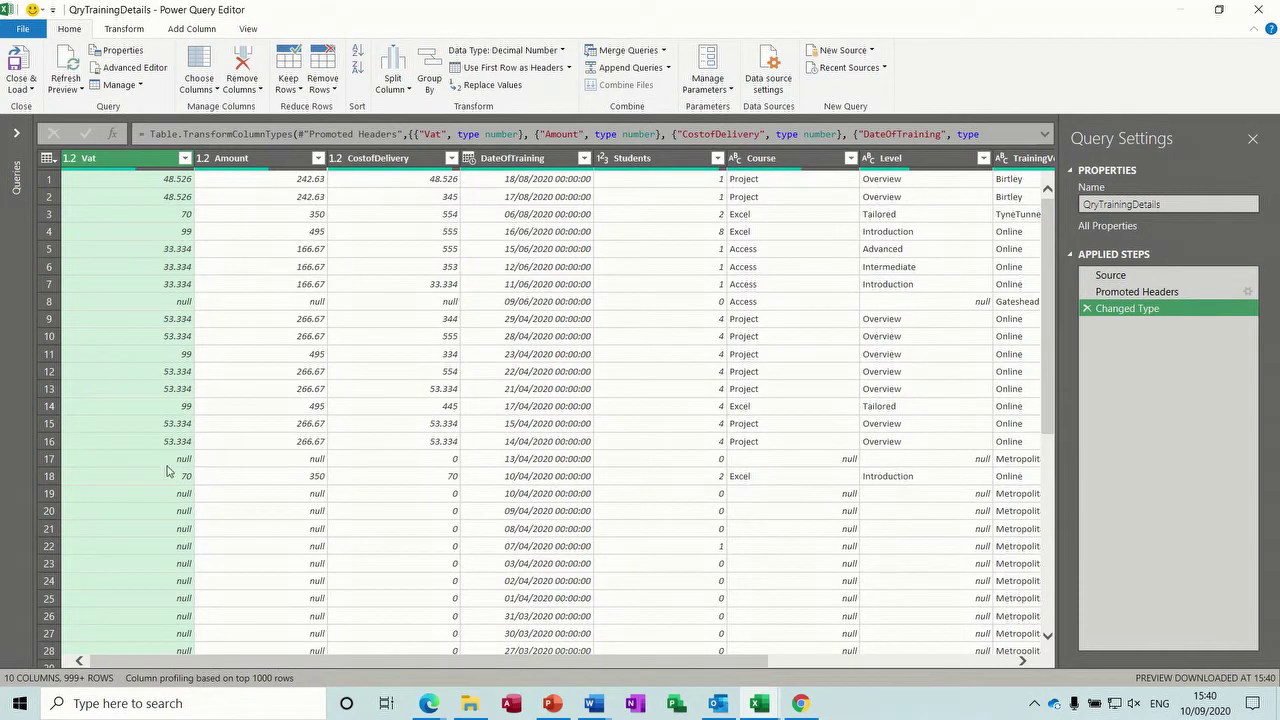
Step: Filter the null rows out of the Amount column and load the query result back into the workbook
left_click(318, 158)
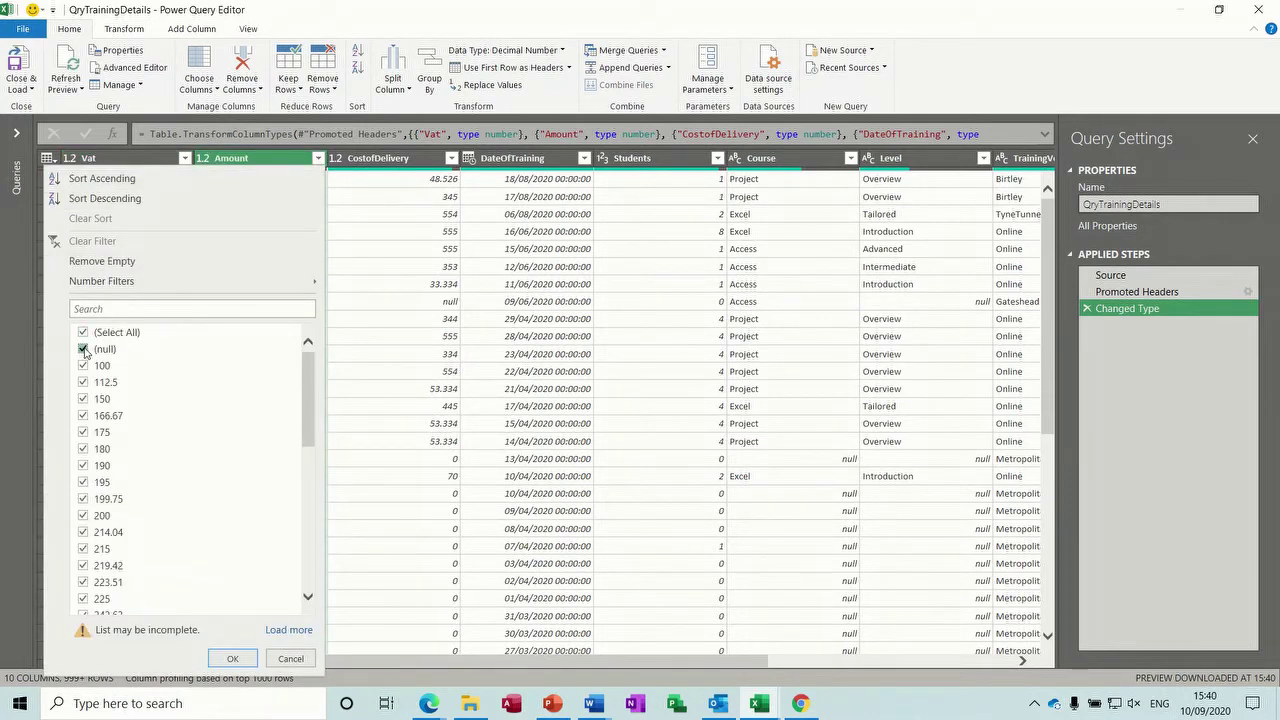
left_click(229, 660)
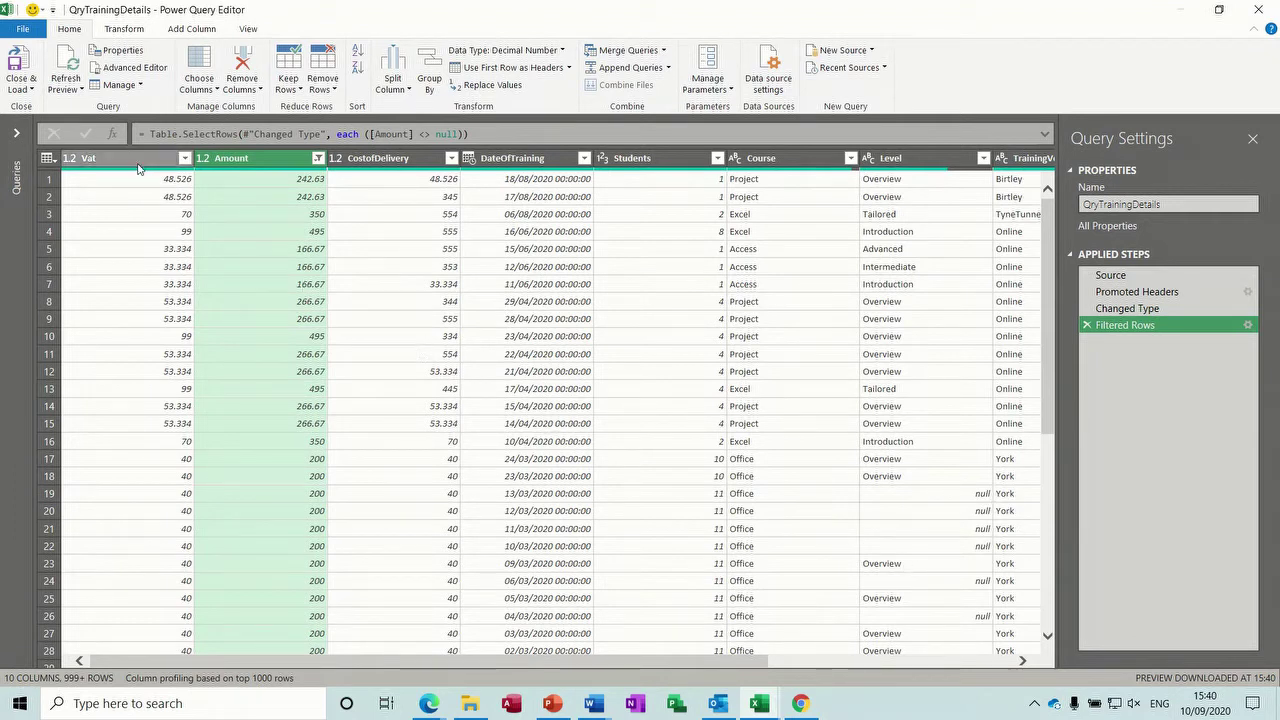
left_click(20, 66)
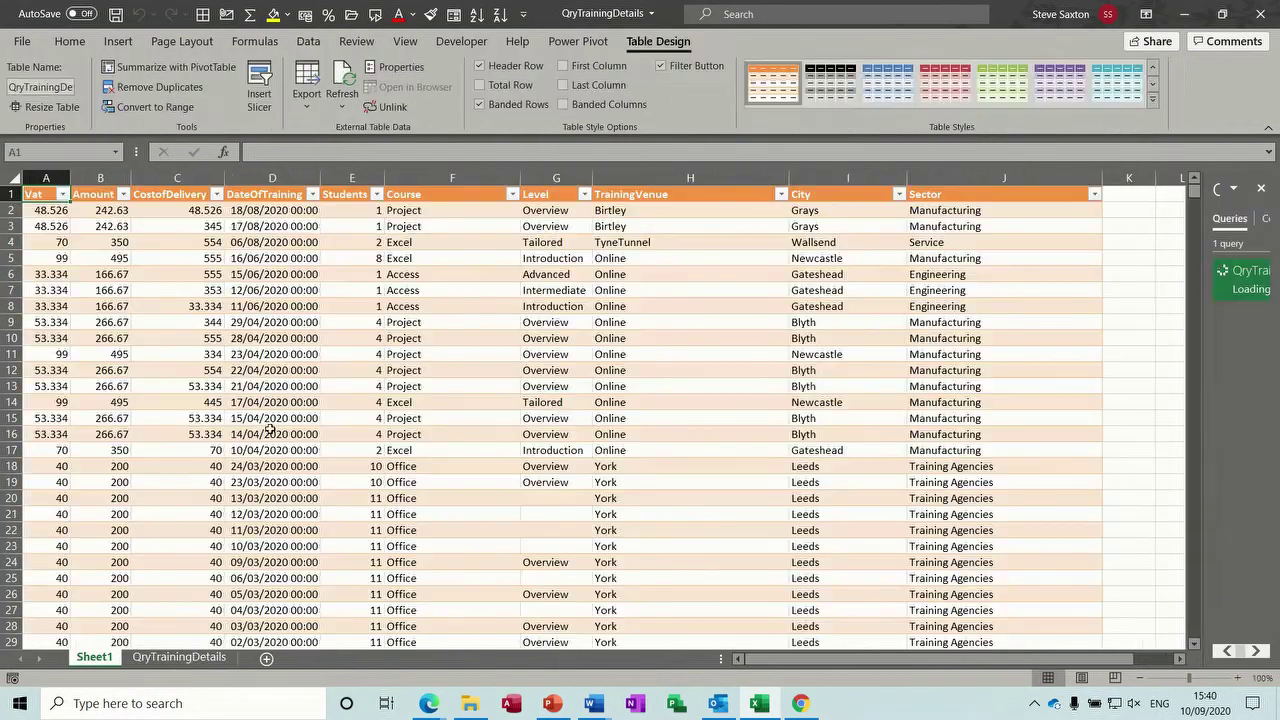
Step: Rename the worksheet holding the loaded query table as Clean Data
double_click(95, 657)
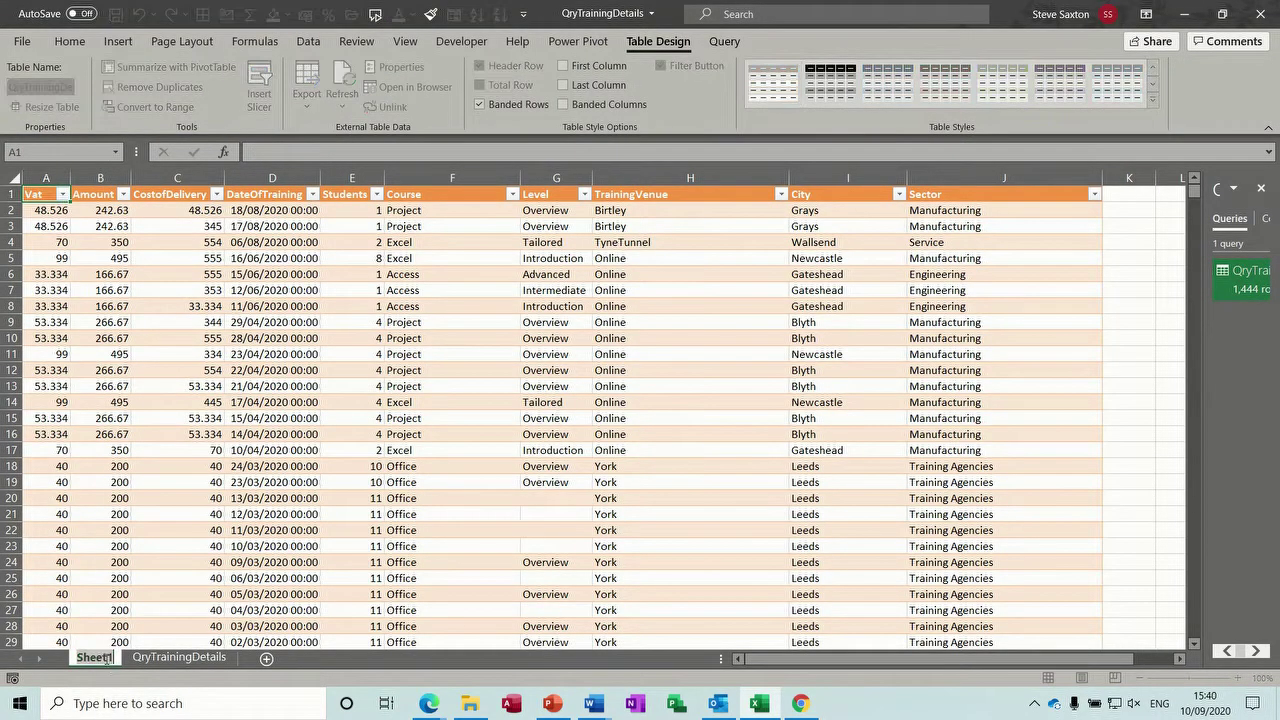
type("Clean")
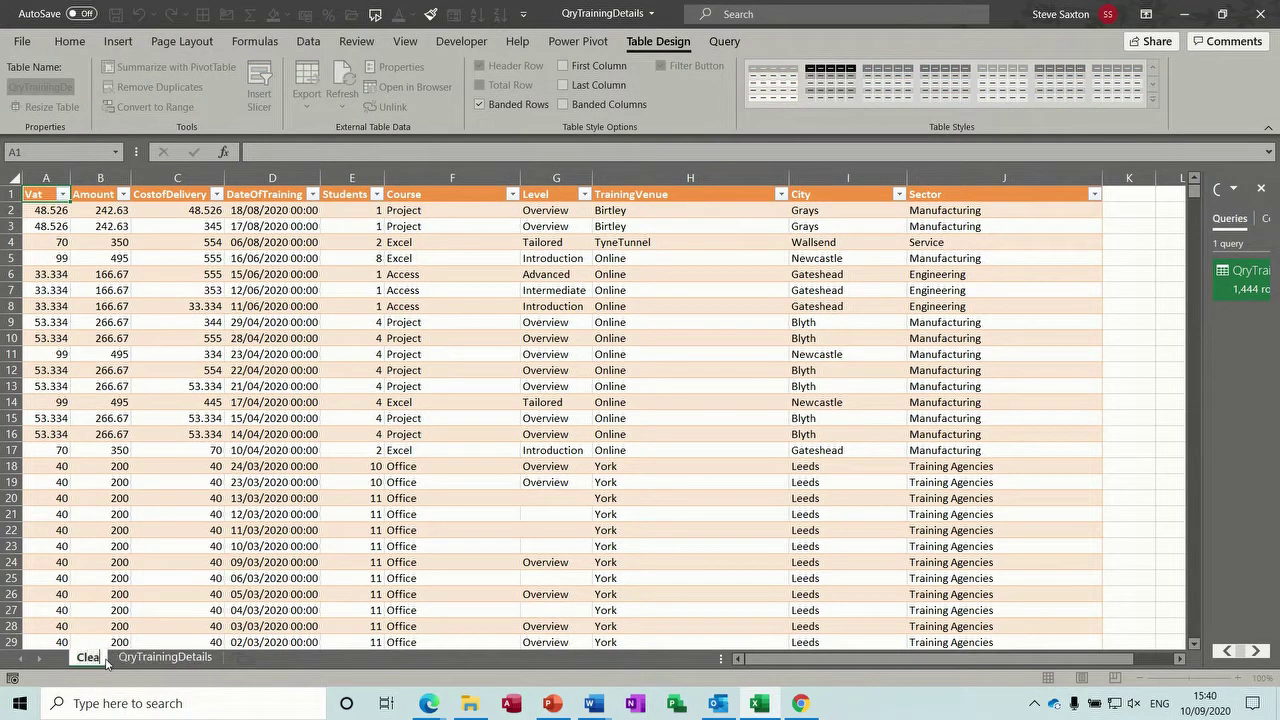
type(" Data")
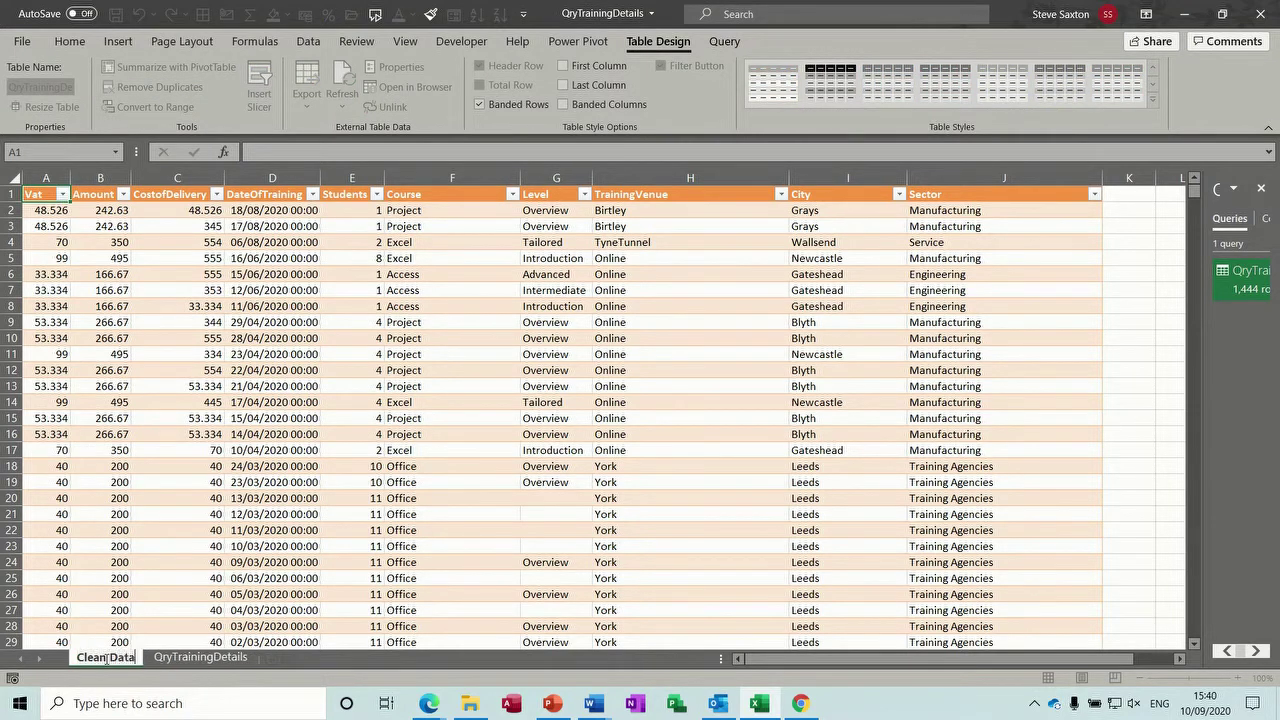
key("Return")
Step: Format the Vat, Amount and CostofDelivery columns as pound accounting values with two decimal places
left_click(150, 482)
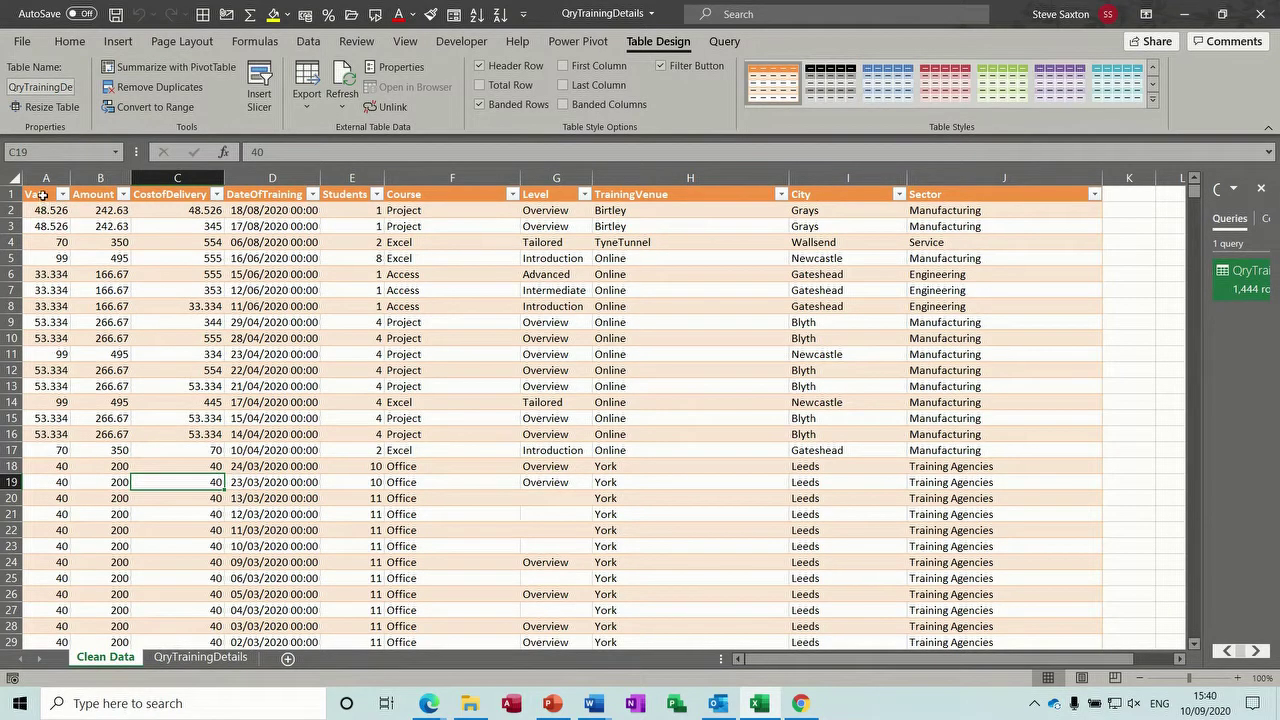
left_click_drag(40, 188, 167, 186)
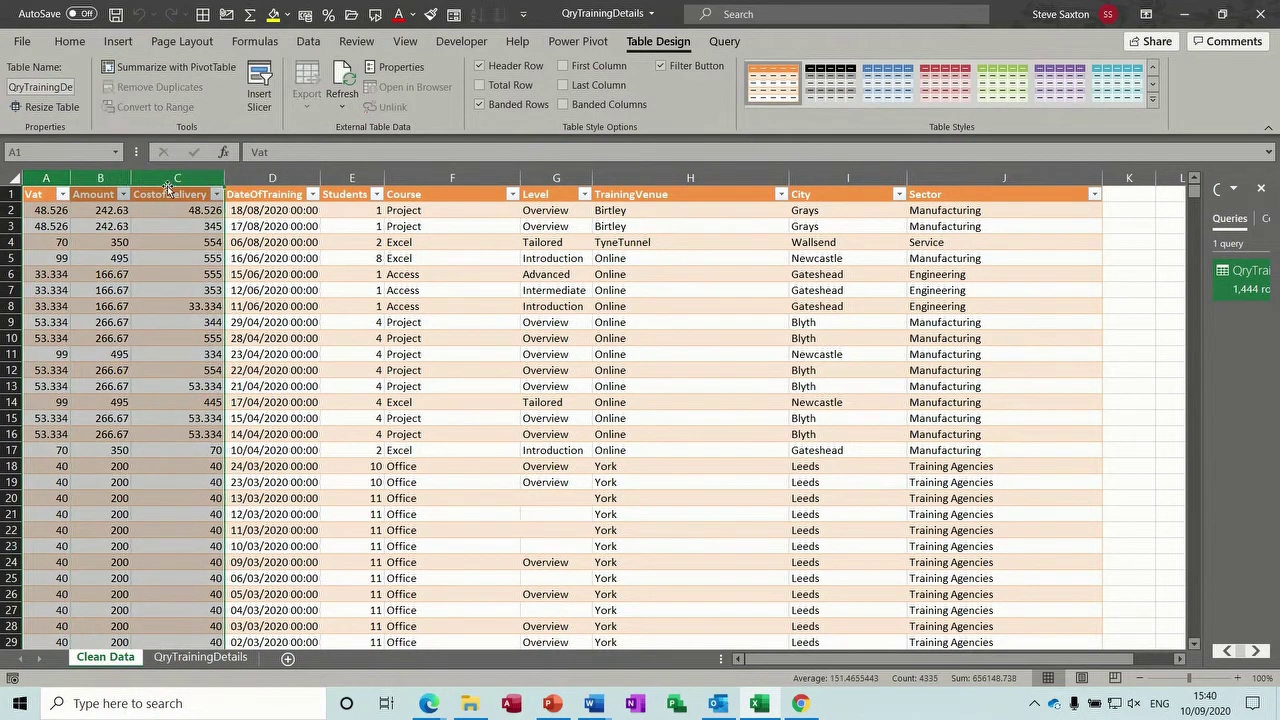
left_click(305, 15)
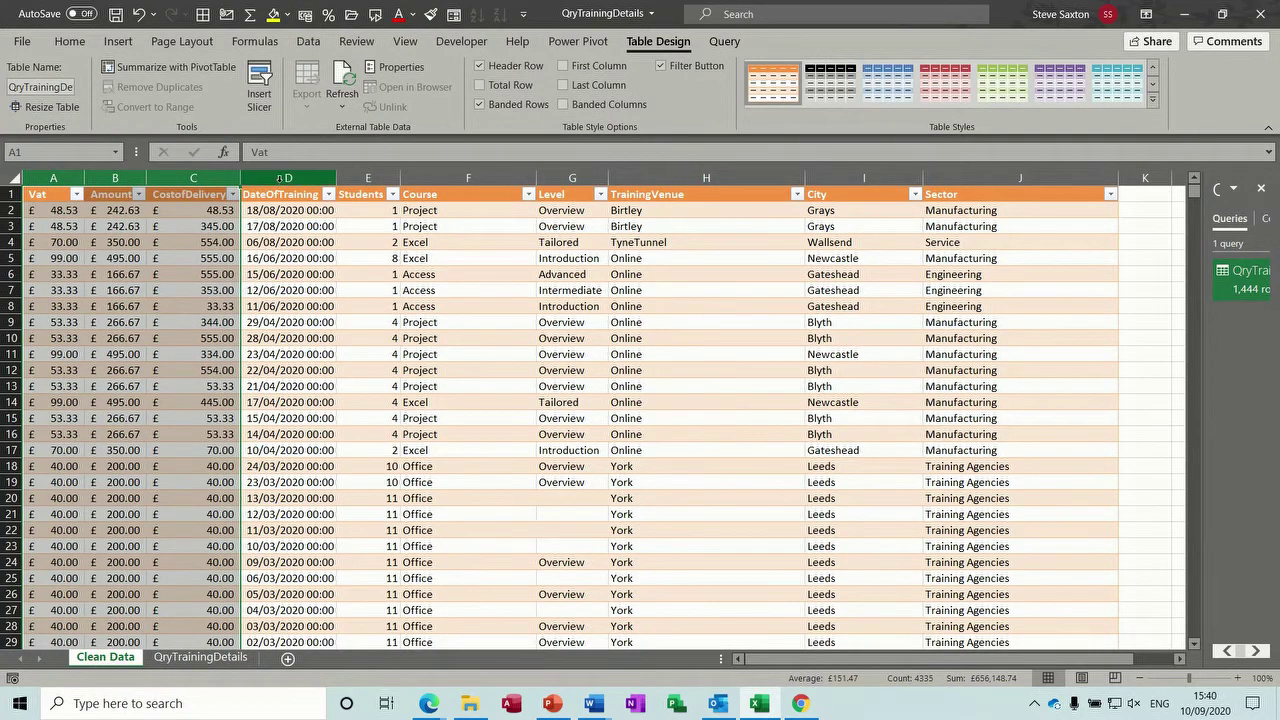
Step: Format the DateOfTraining column as Short Date
left_click(280, 178)
left_click(69, 41)
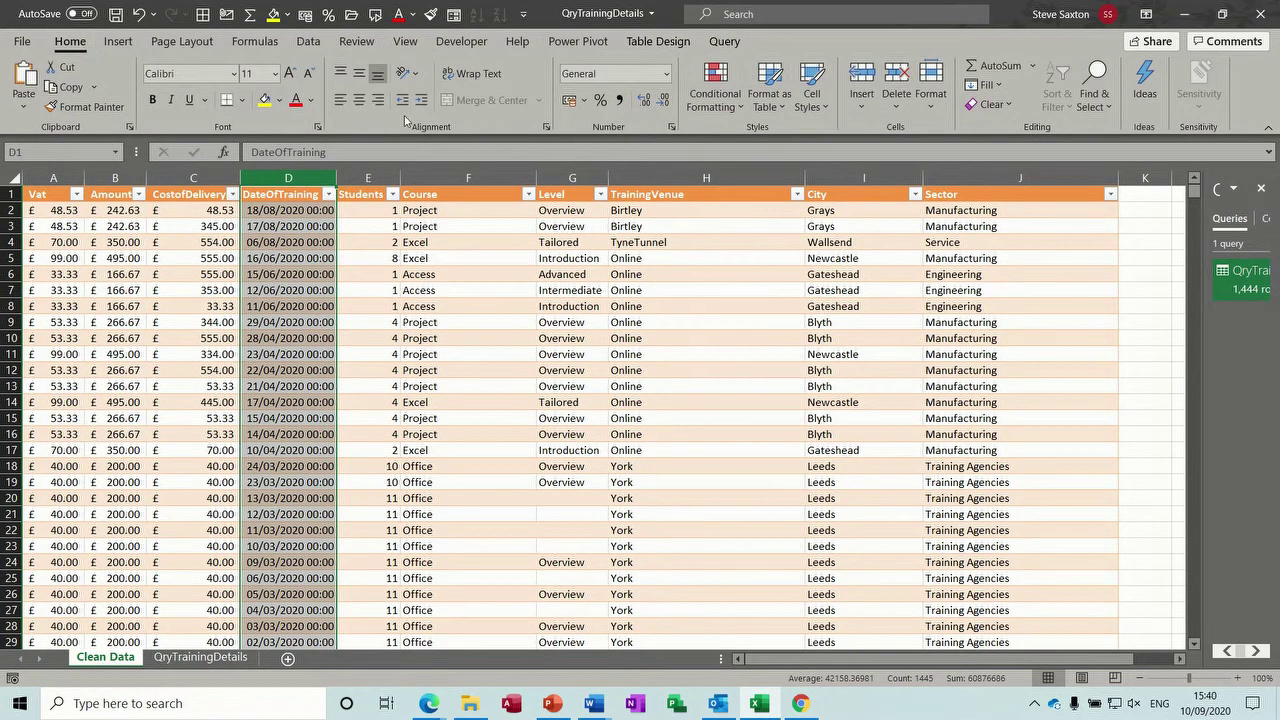
left_click(664, 74)
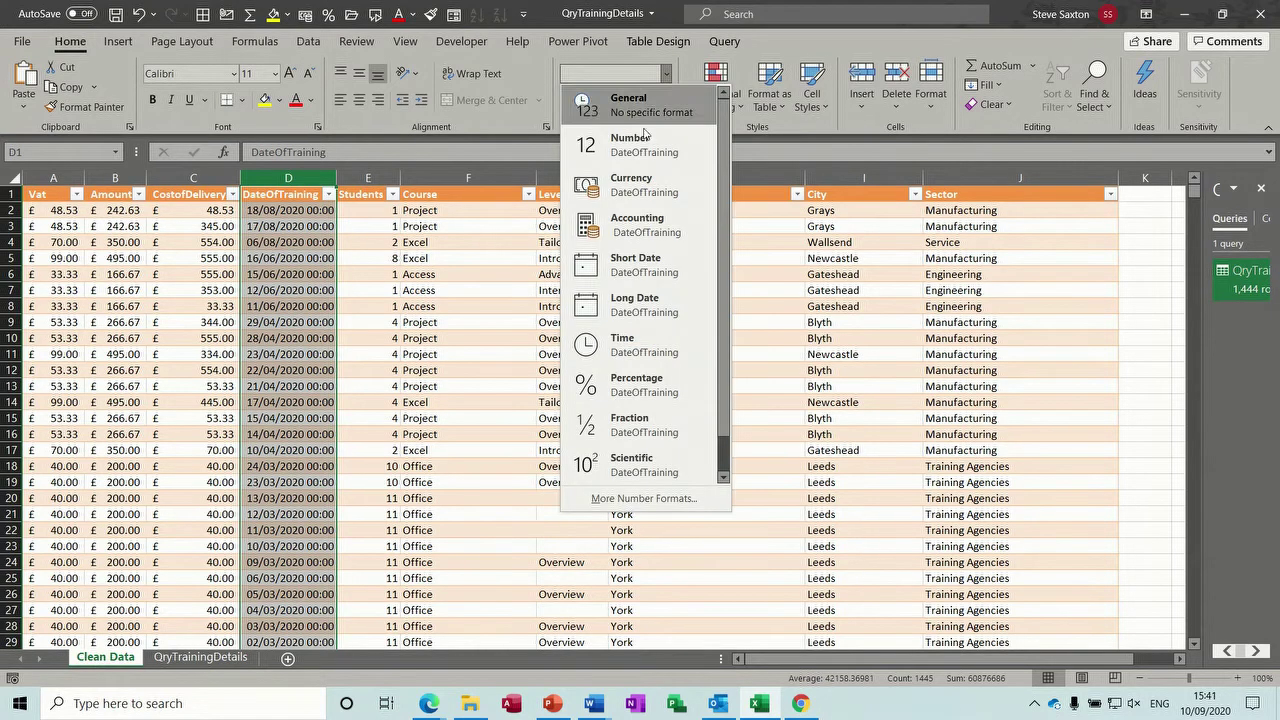
left_click(628, 262)
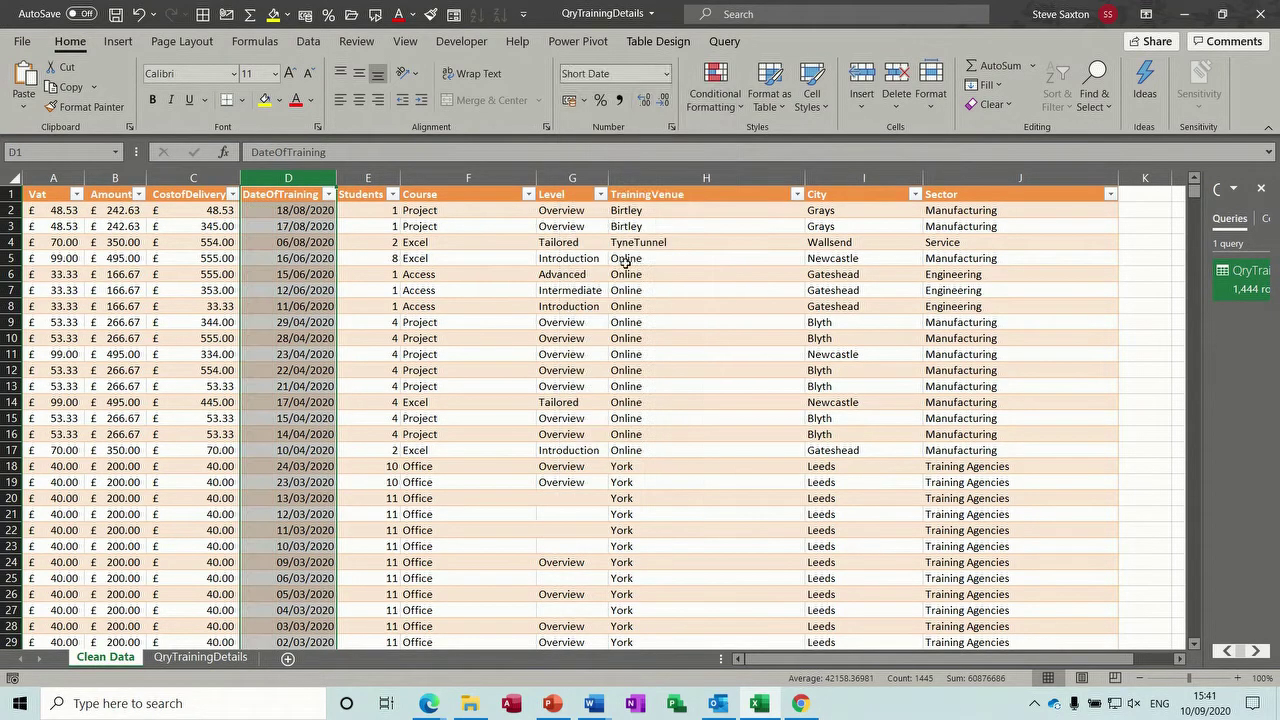
left_click(250, 324)
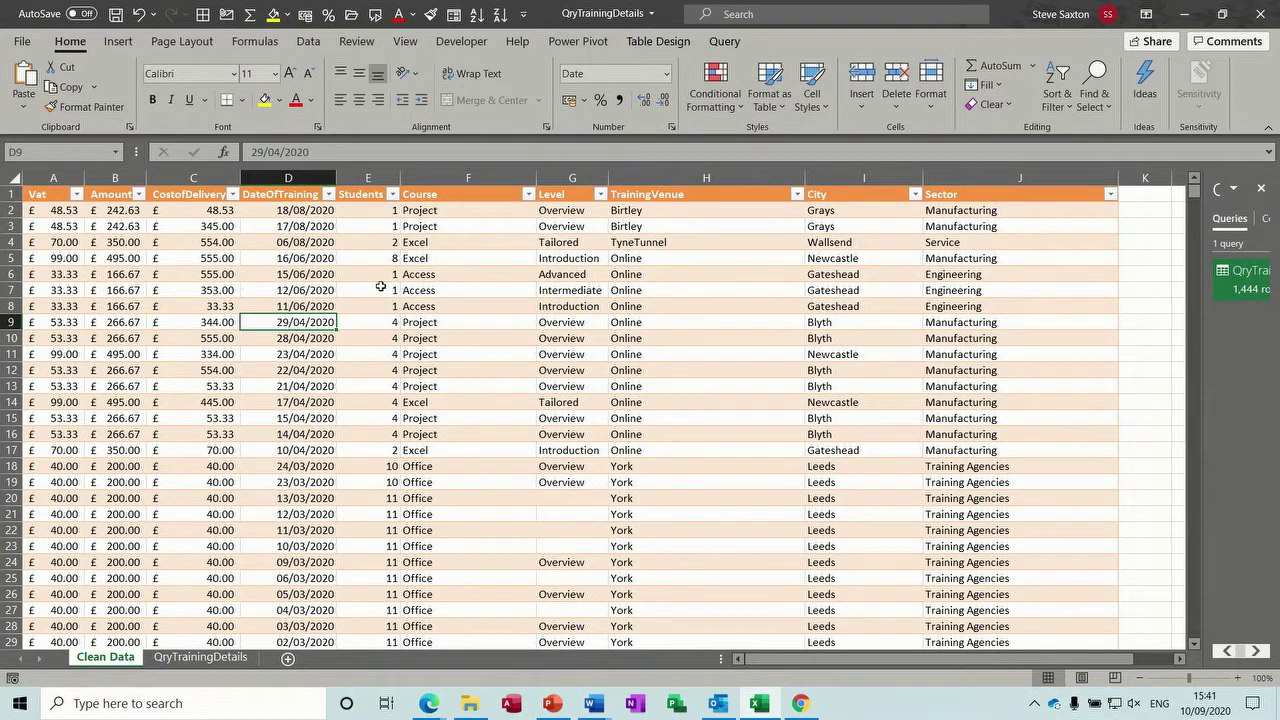
Step: Add the cleaned table to the Power Pivot data model and create a PivotTable from it on a new worksheet
left_click(578, 41)
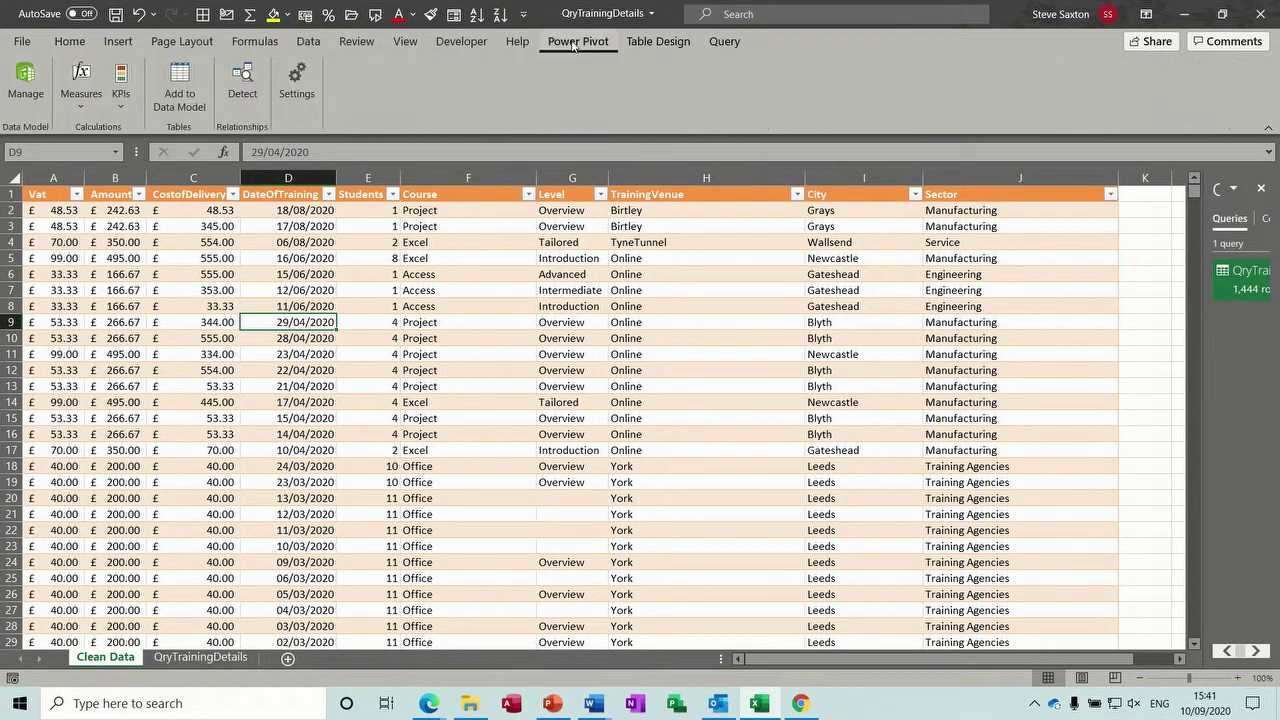
left_click(178, 92)
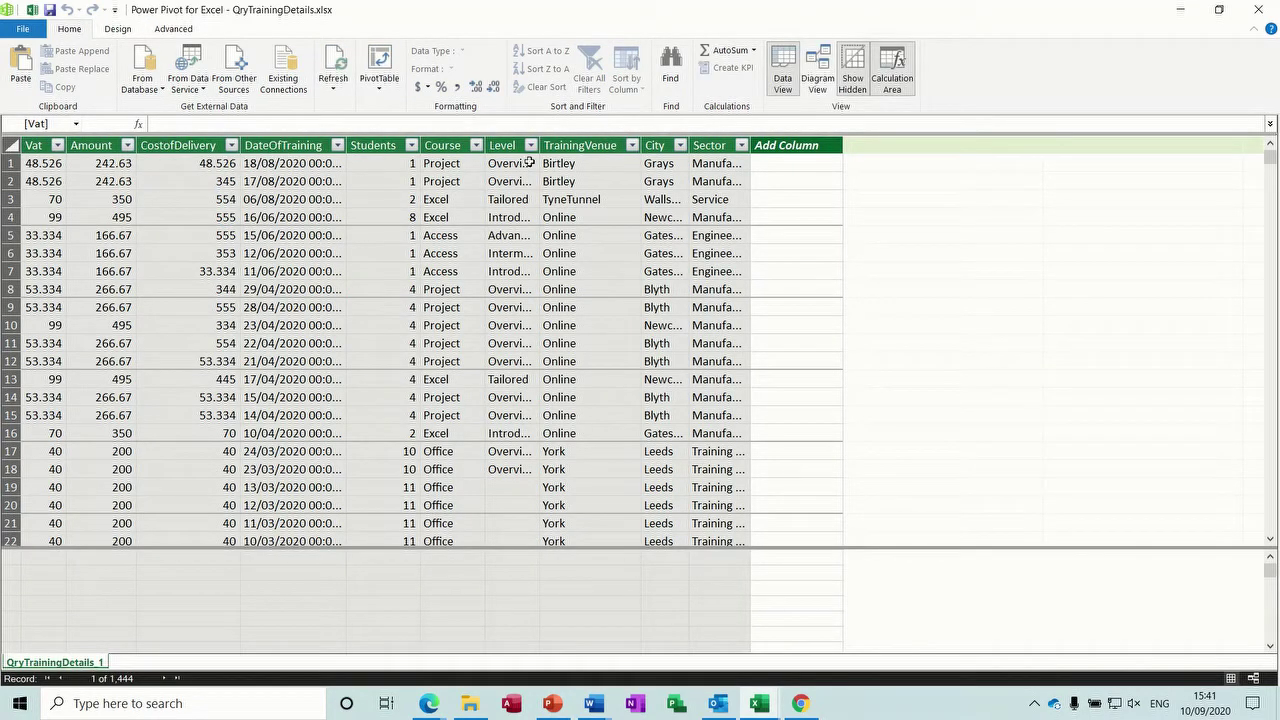
left_click(379, 92)
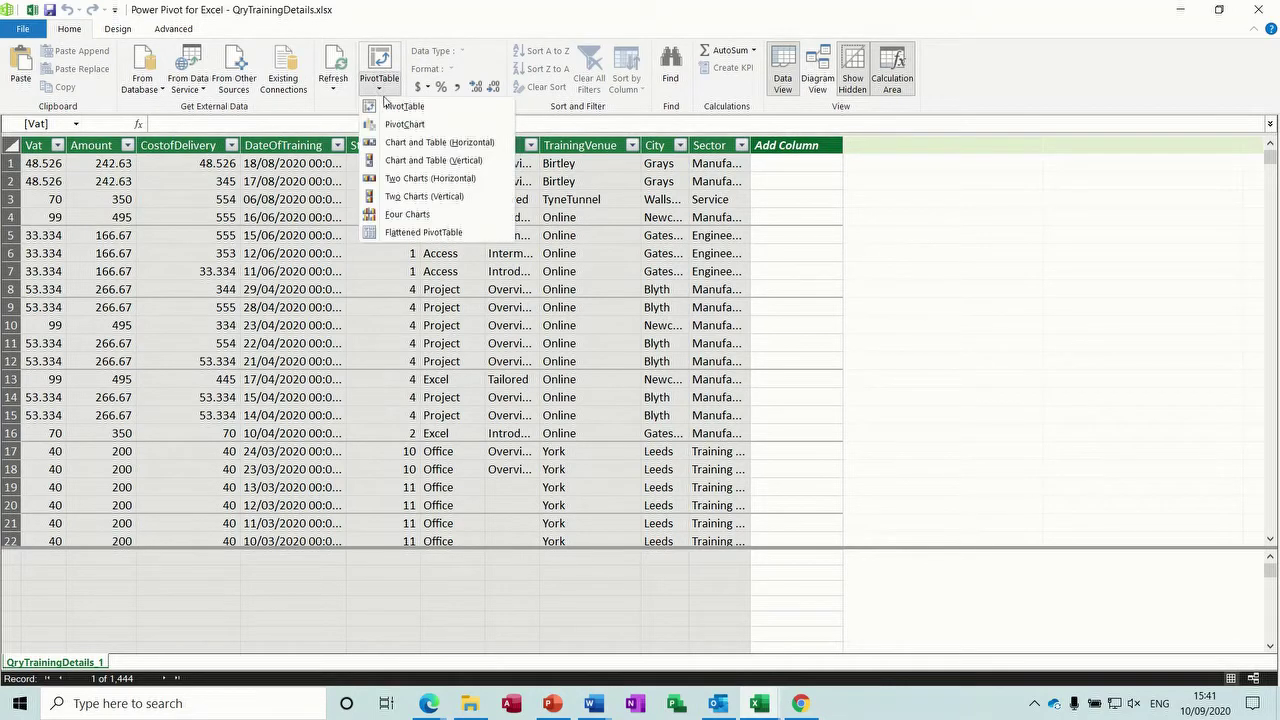
left_click(397, 111)
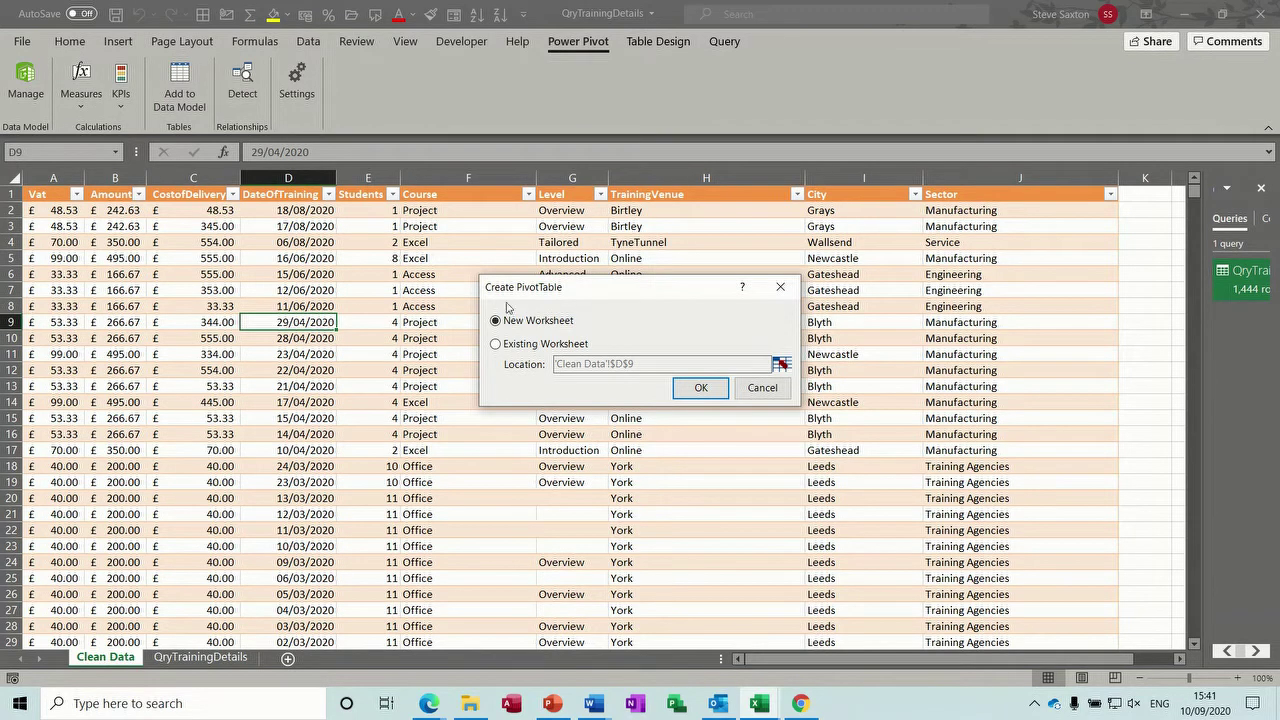
left_click(692, 389)
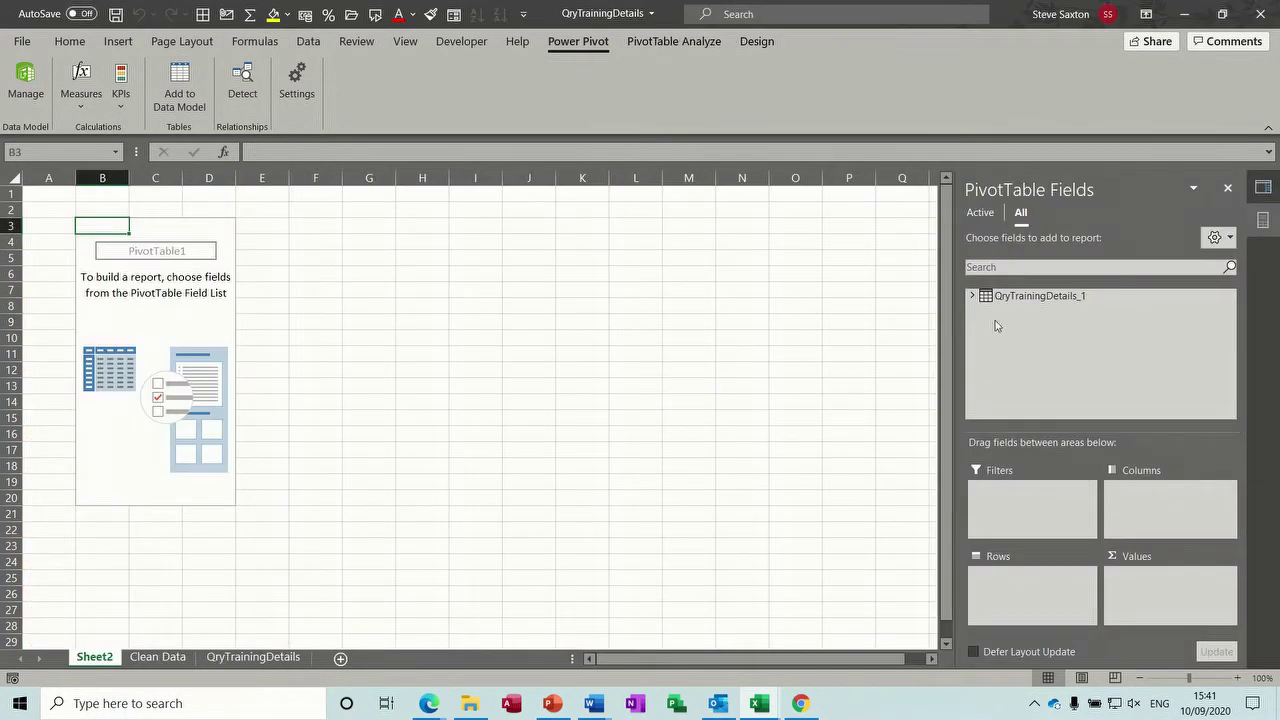
Step: Build the PivotTable with Course as rows and the sums of Amount and CostofDelivery as values
left_click(973, 296)
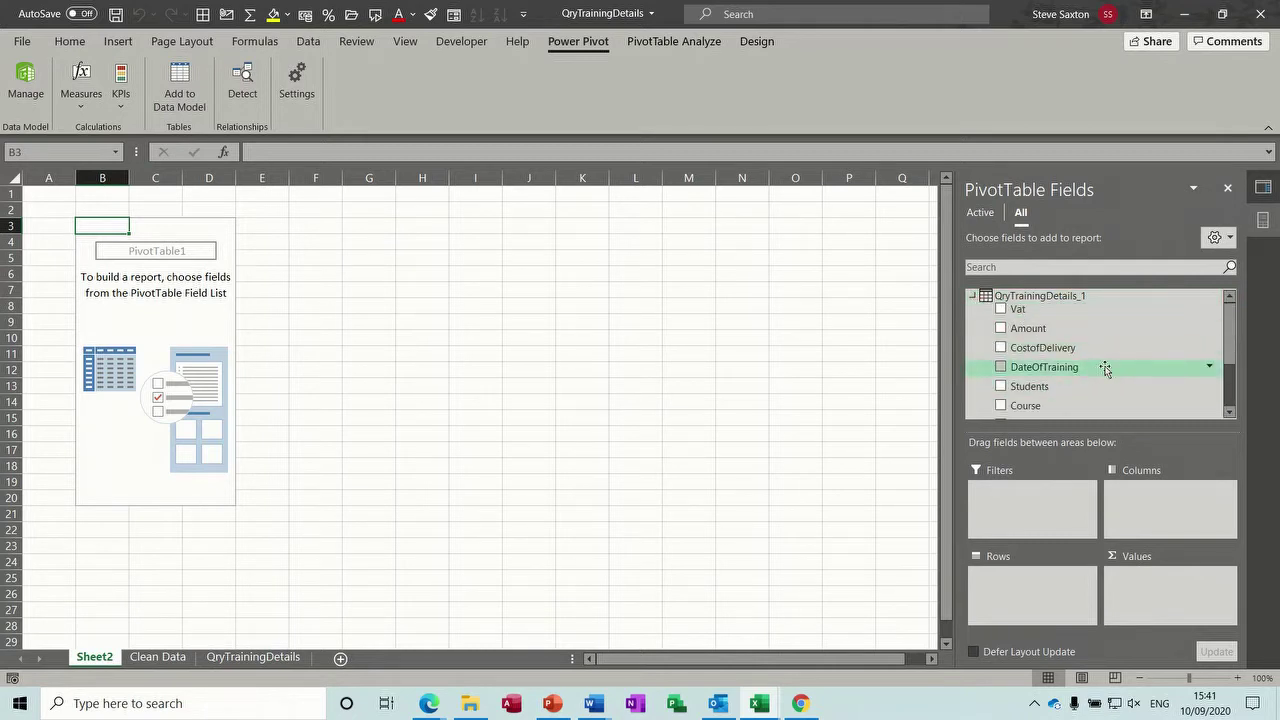
left_click_drag(1022, 406, 1006, 580)
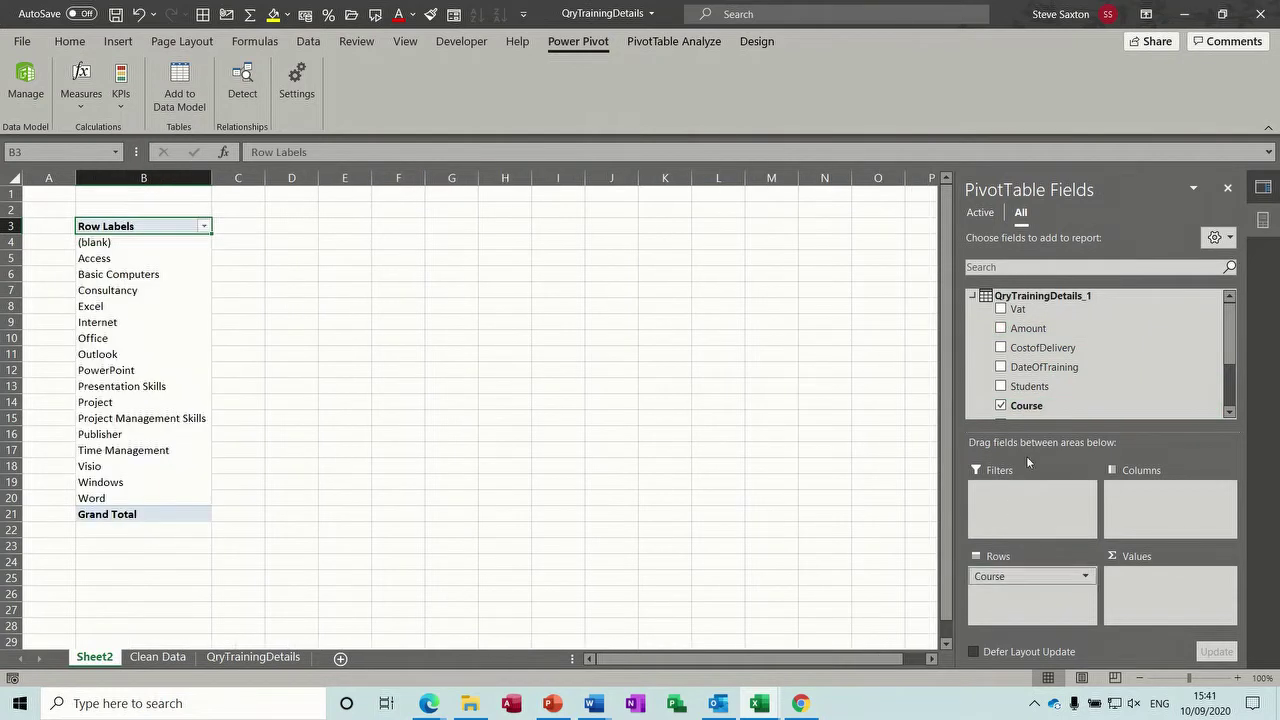
left_click_drag(1032, 330, 1142, 580)
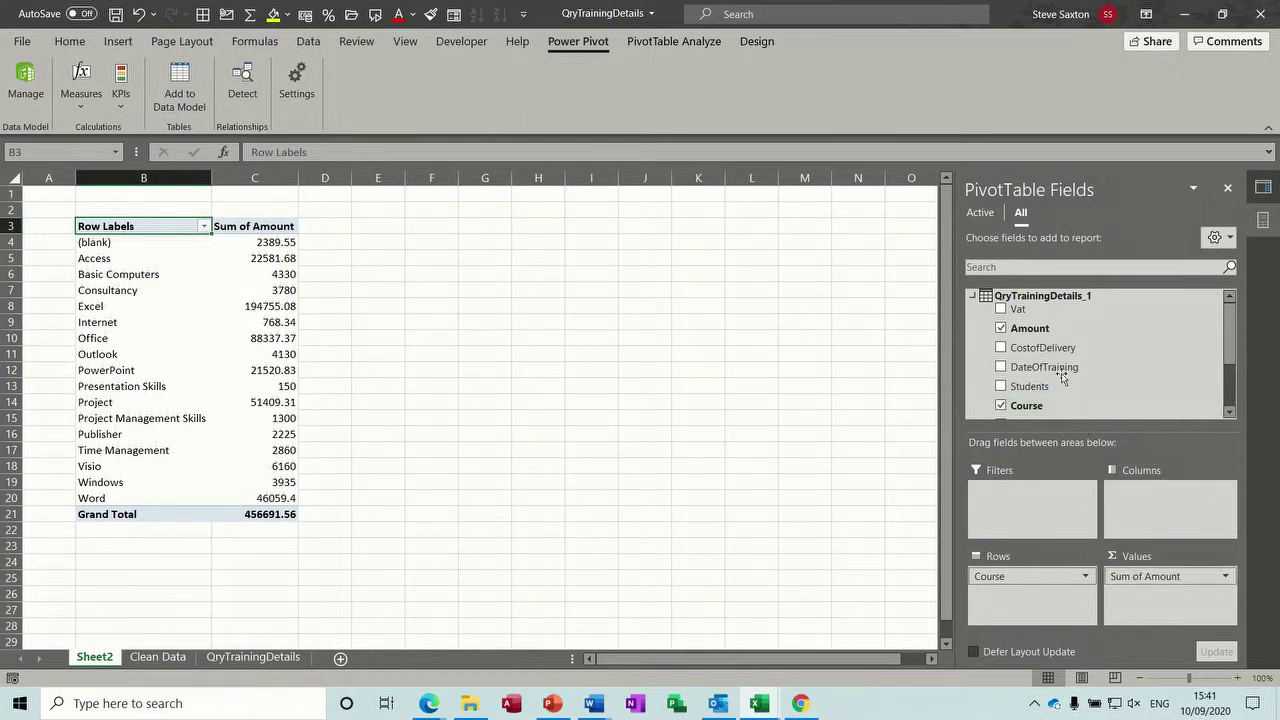
left_click_drag(1055, 352, 1152, 607)
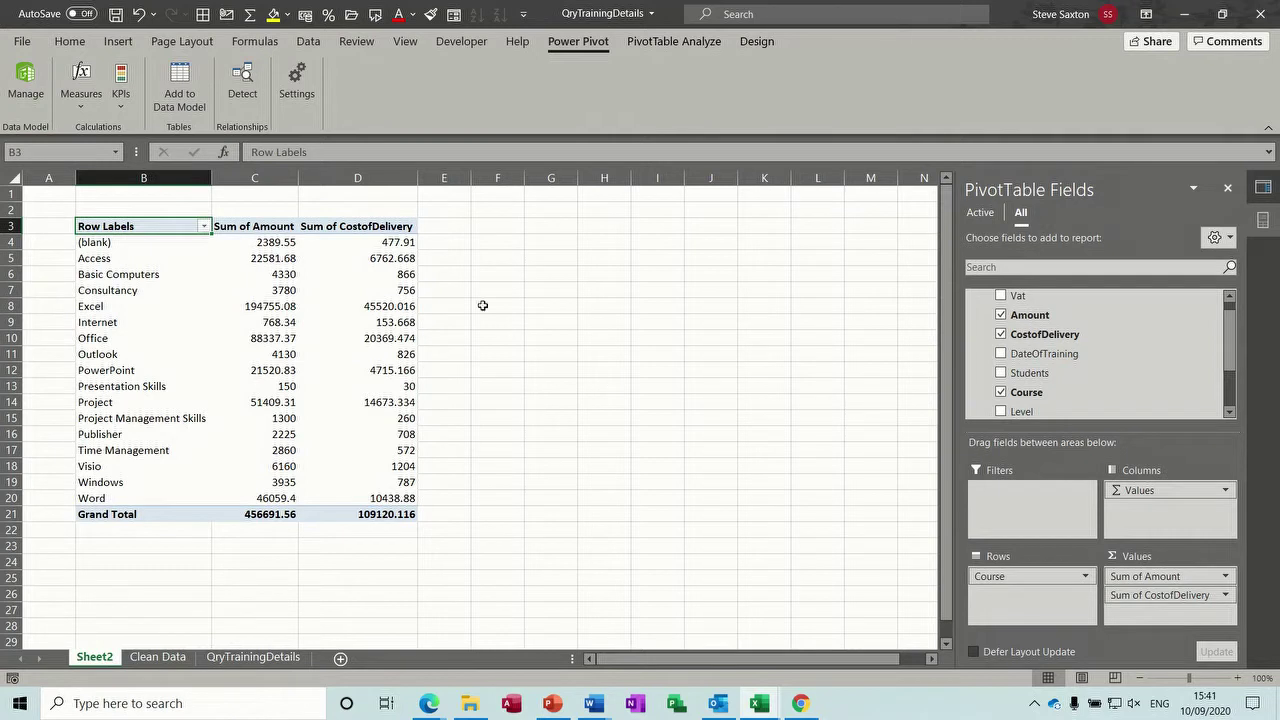
mouse_move(352, 262)
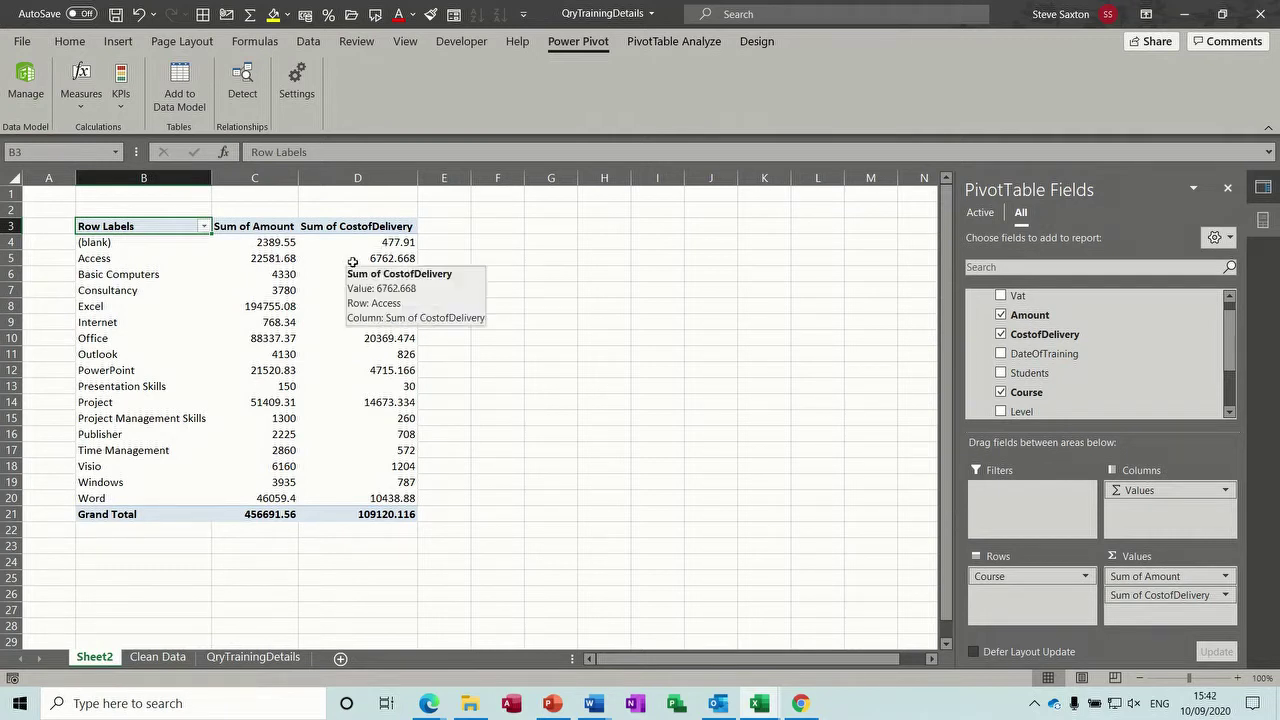
left_click(352, 262)
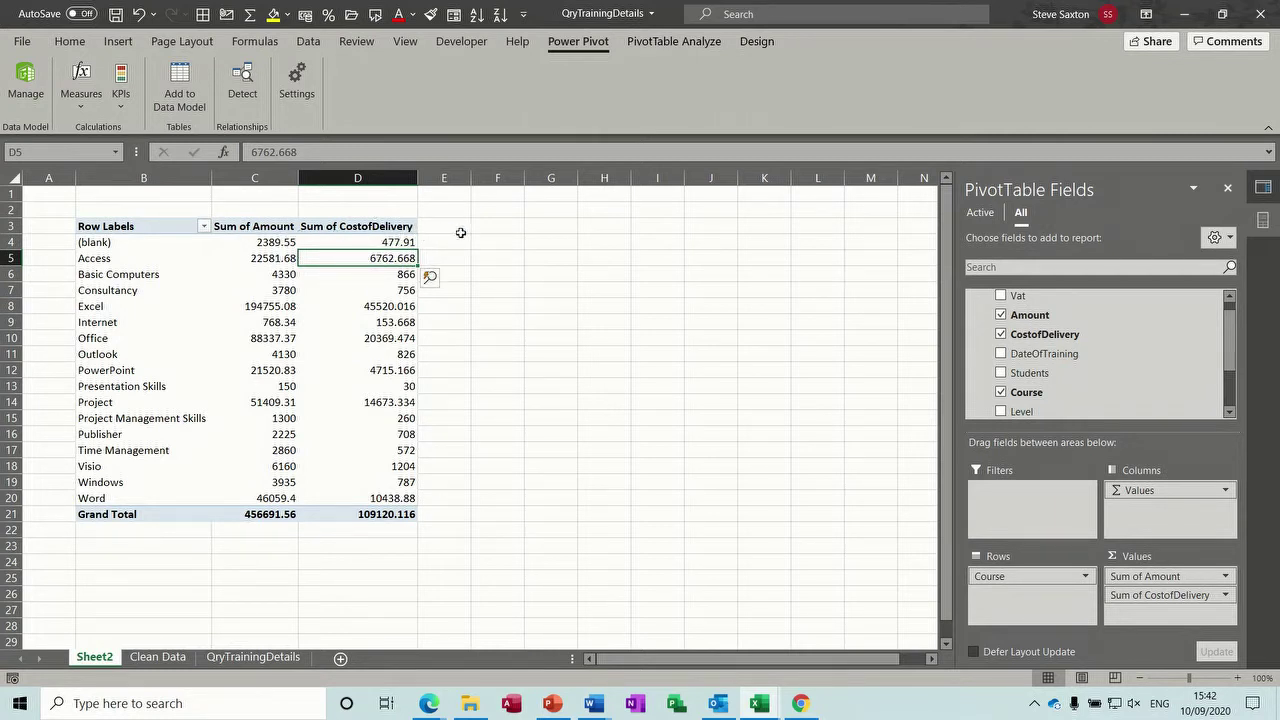
Step: Start a new measure on the QryTrainingDetails_1 table and name it Gross profit
left_click(295, 272)
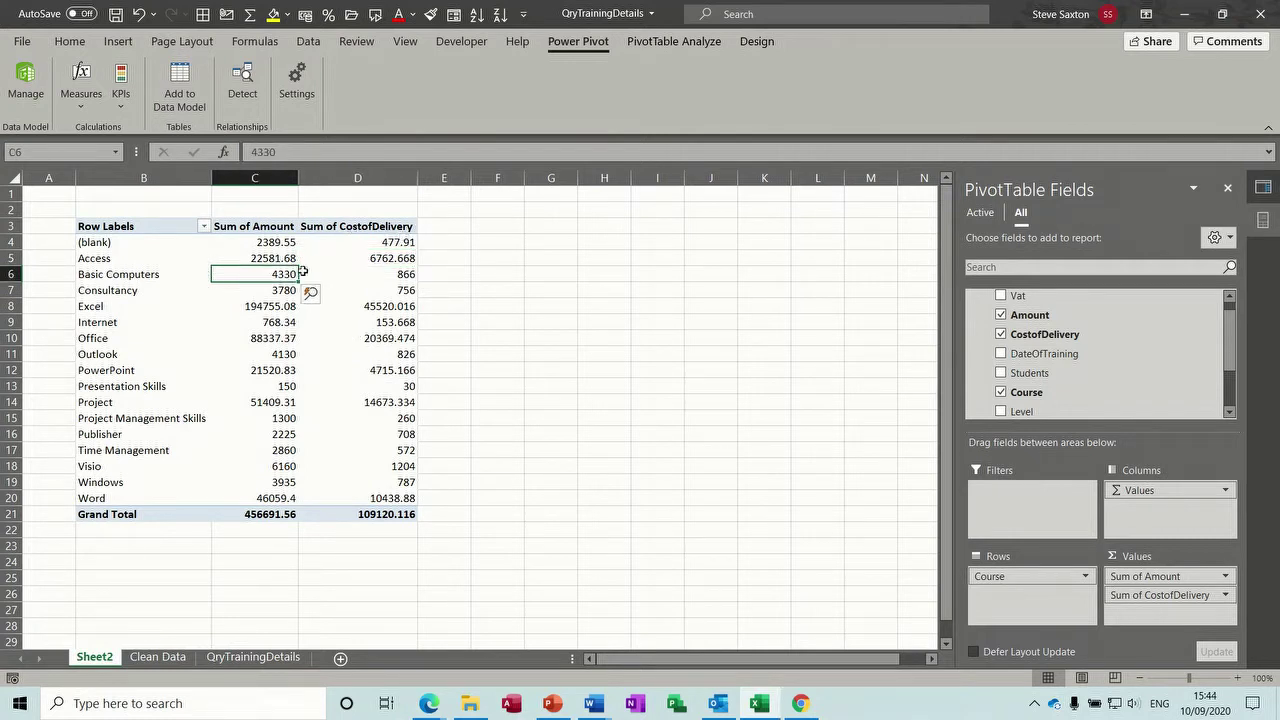
left_click(85, 111)
left_click(110, 130)
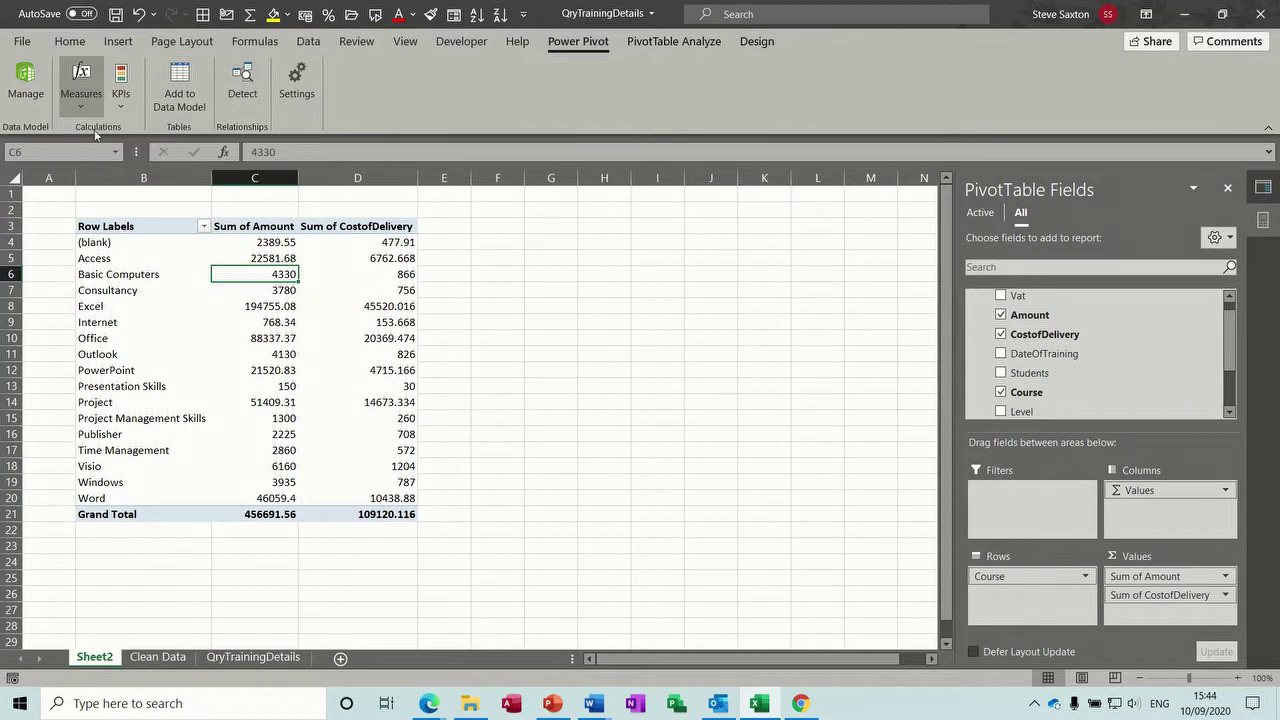
left_click_drag(532, 235, 447, 234)
type("Gross profit")
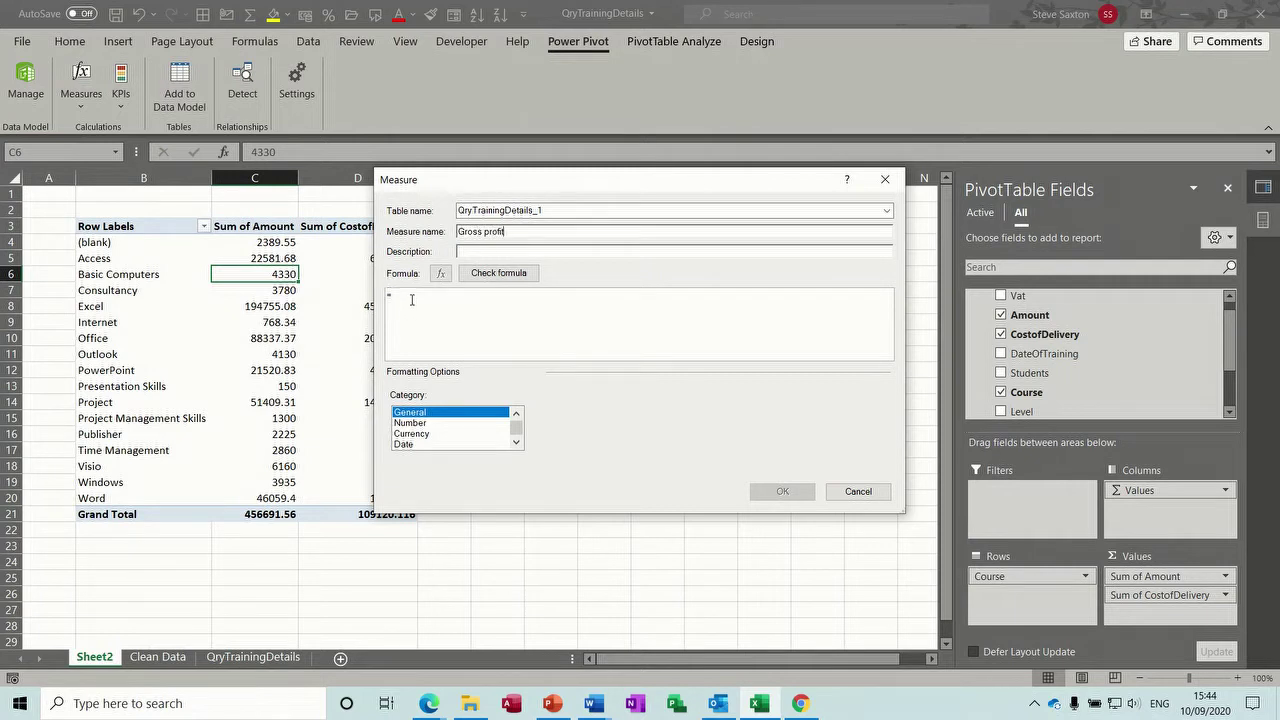
Step: Define the Gross profit measure as =[Sum of Amount]-[Sum of CostofDelivery] and create it with the £ Currency format and 2 decimal places
left_click_drag(557, 188, 711, 200)
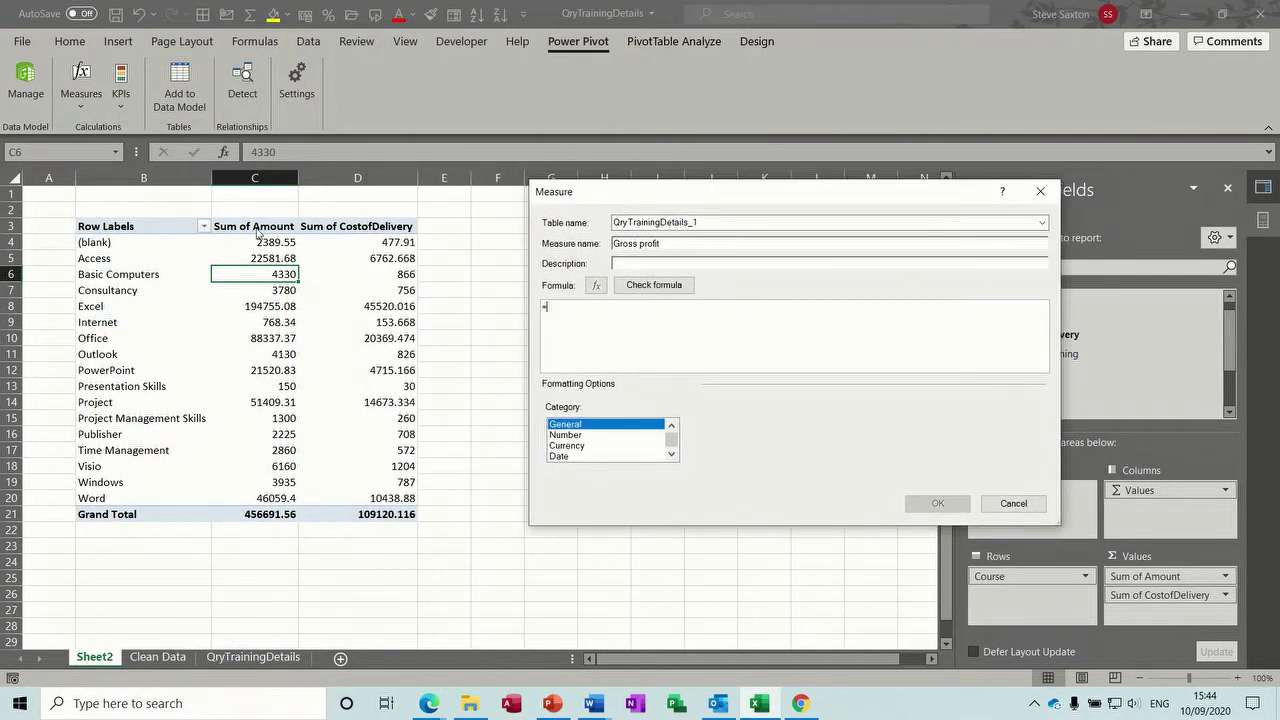
left_click(612, 348)
type("sum")
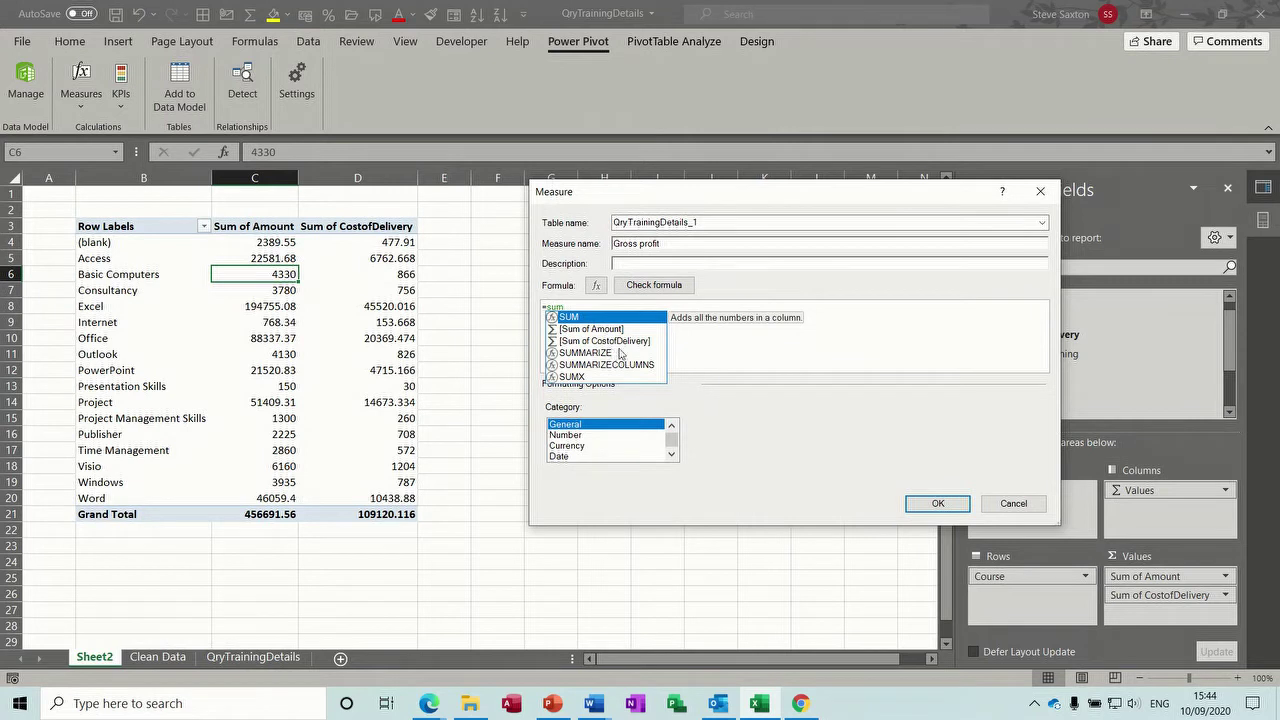
left_click(592, 329)
double_click(592, 329)
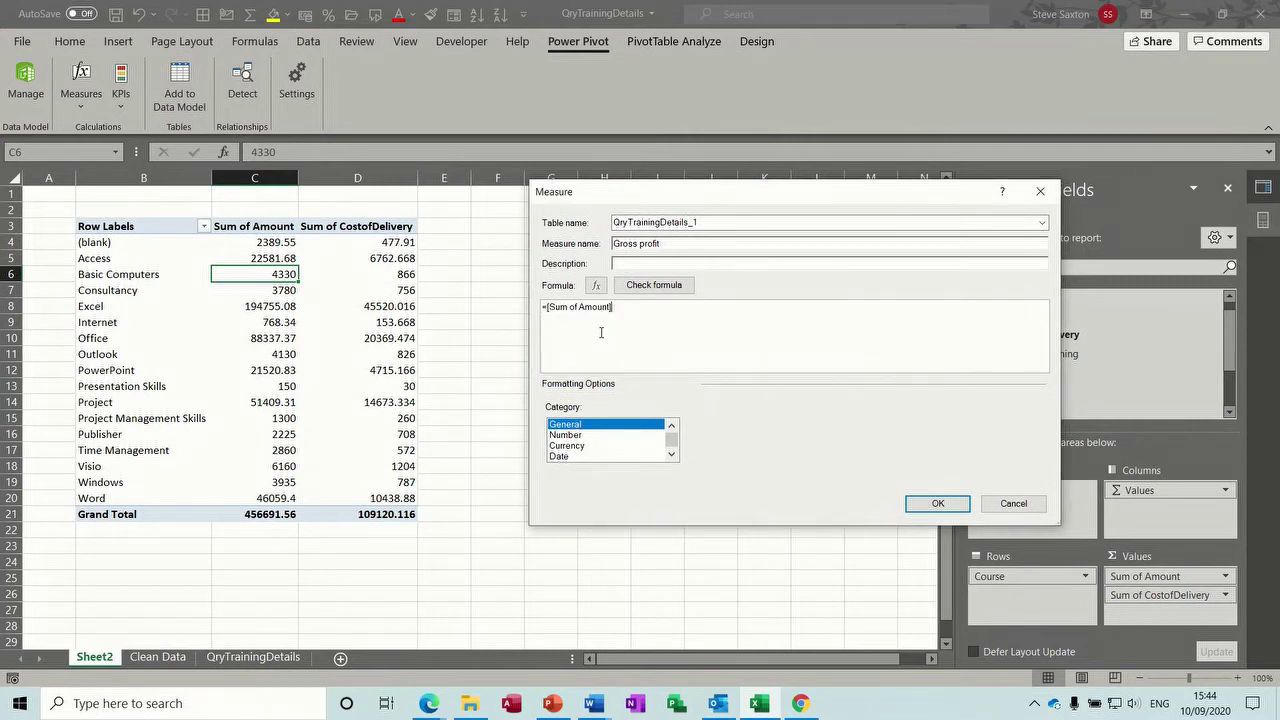
type("-sum")
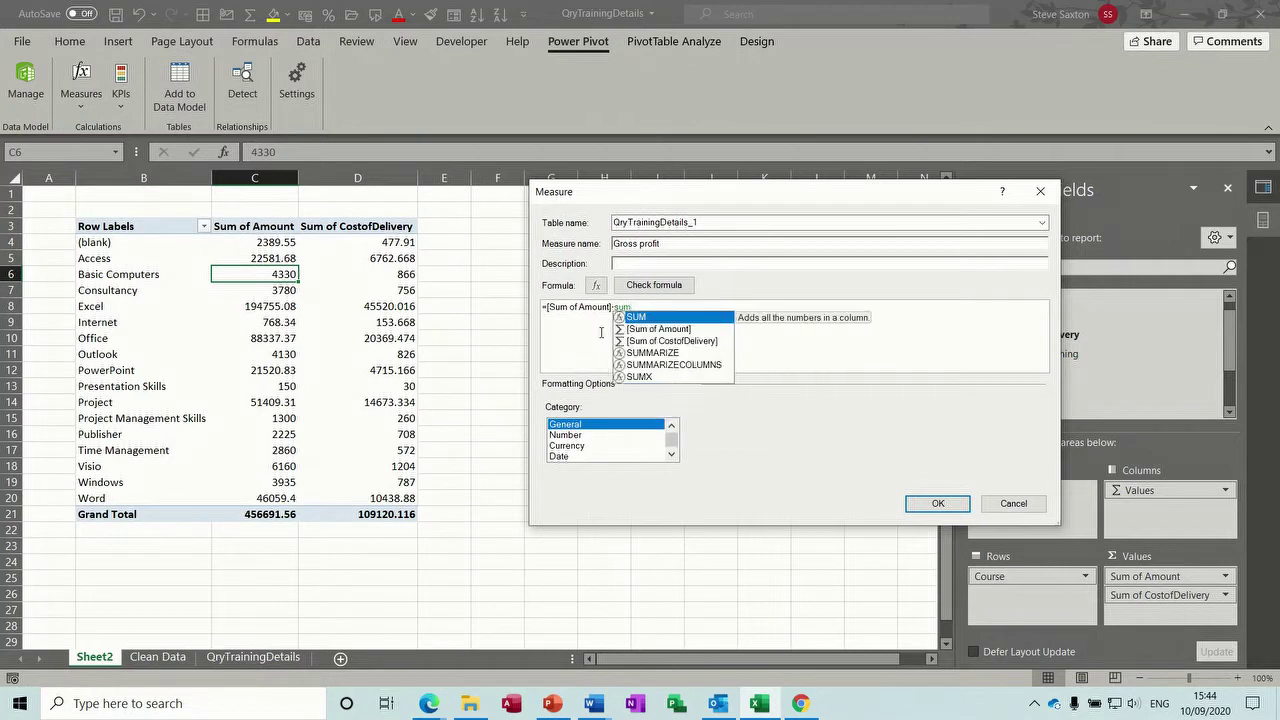
left_click(686, 342)
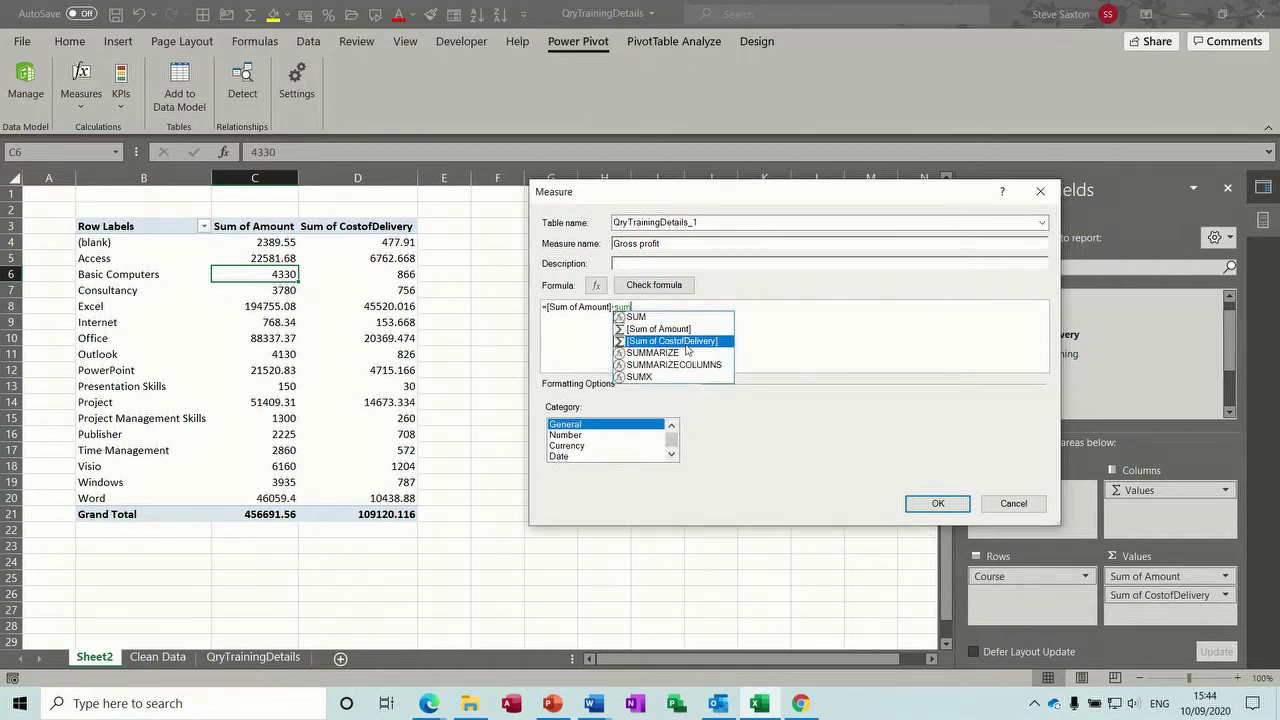
double_click(686, 342)
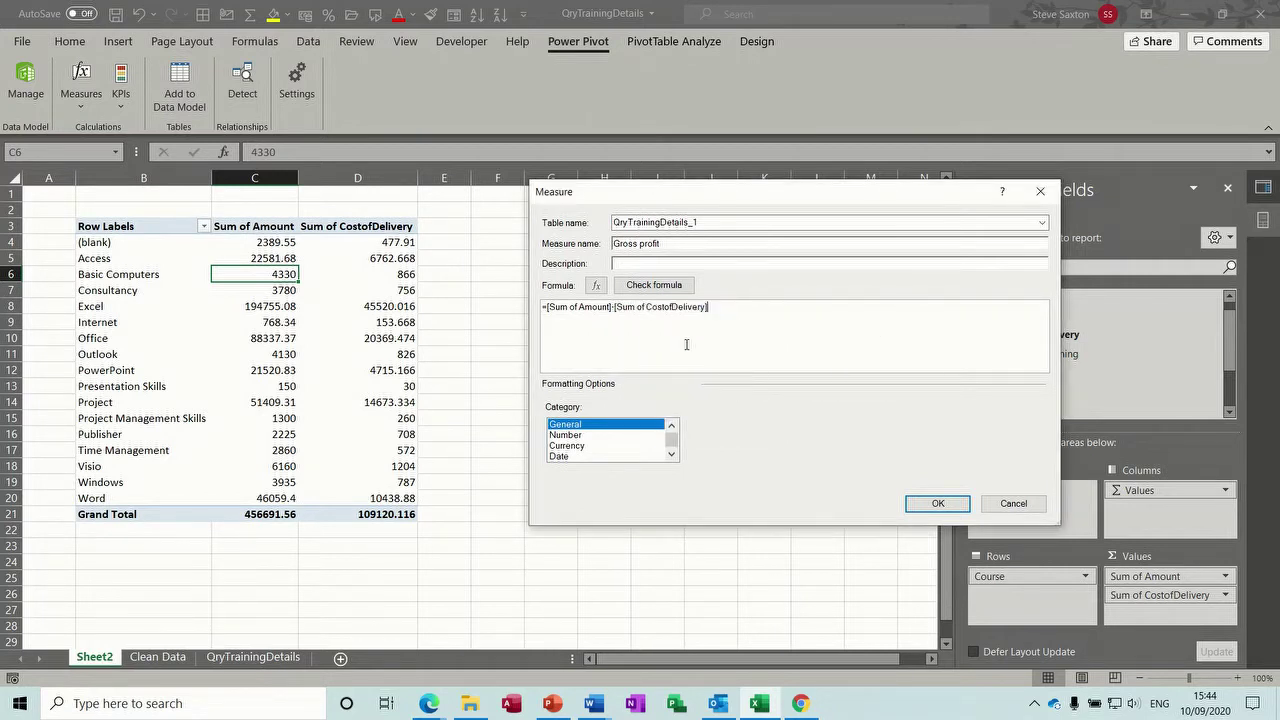
left_click(575, 445)
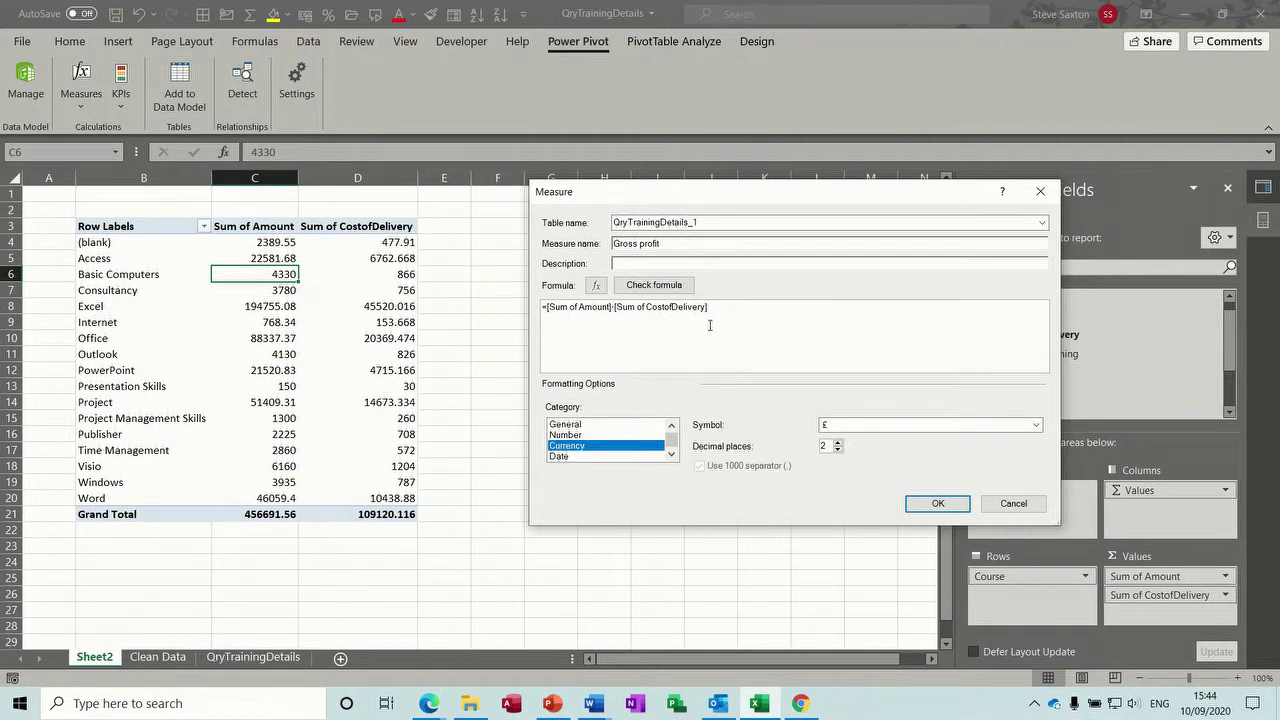
left_click(937, 504)
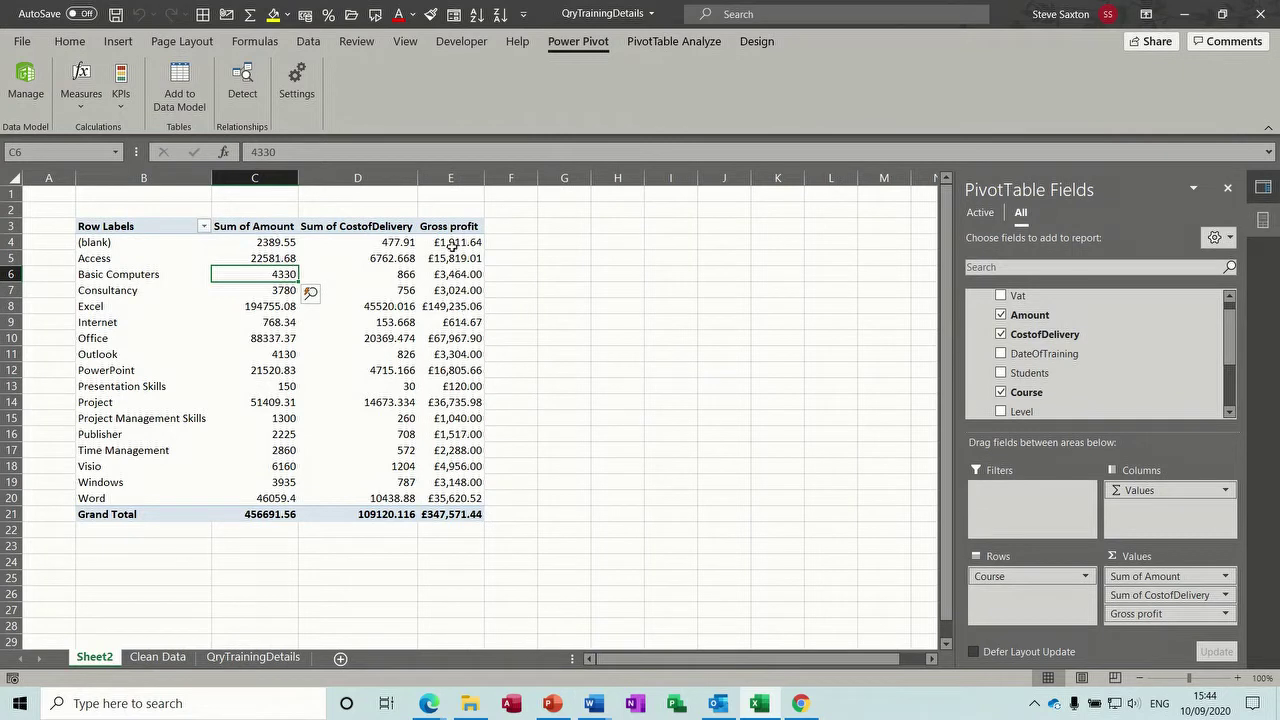
Step: Sort the PivotTable's courses by Gross profit from largest to smallest
left_click(447, 262)
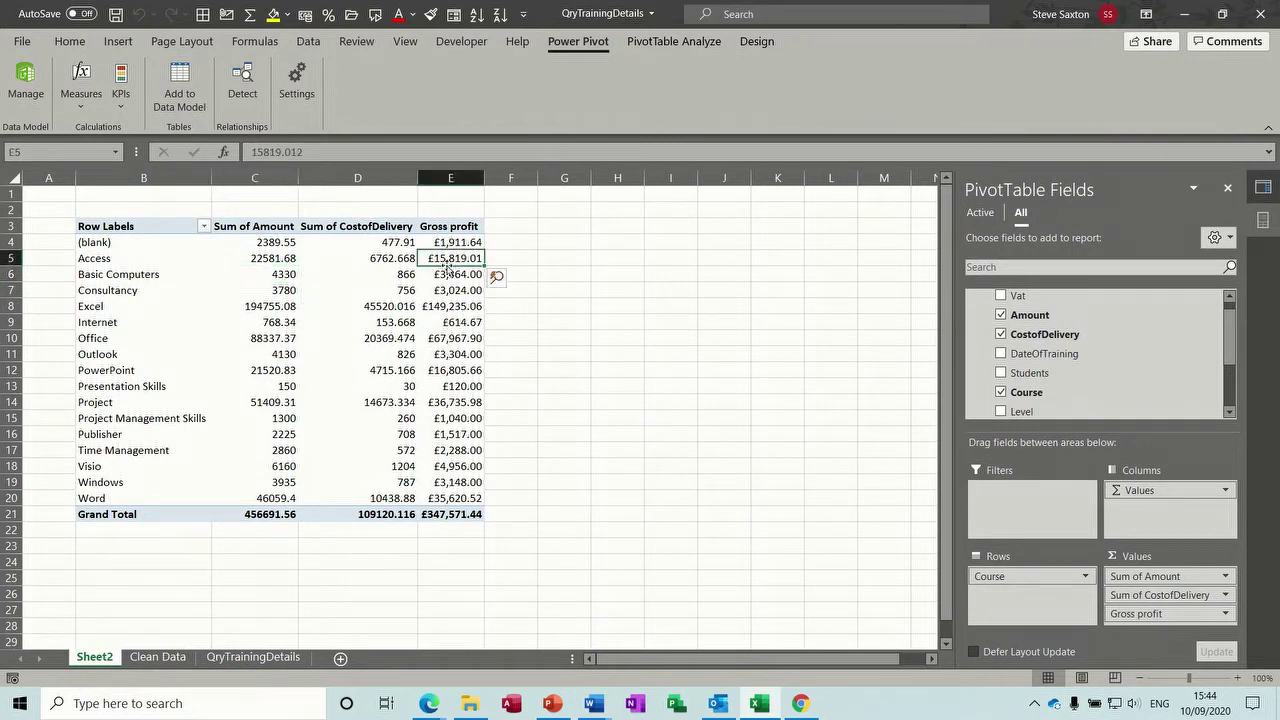
left_click(498, 15)
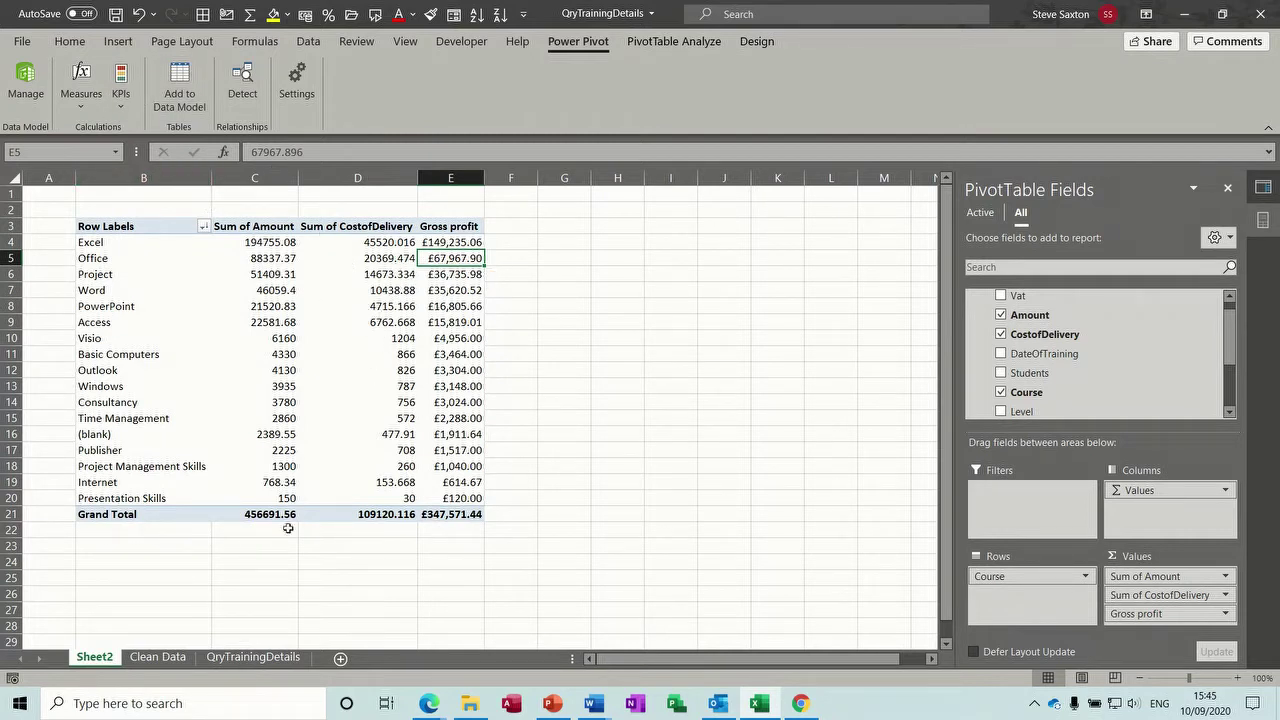
Step: On the QryTrainingDetails sheet, set the CostofDelivery values in C4 to C7 to 3456, 3455, 5355 and 35353
left_click(254, 657)
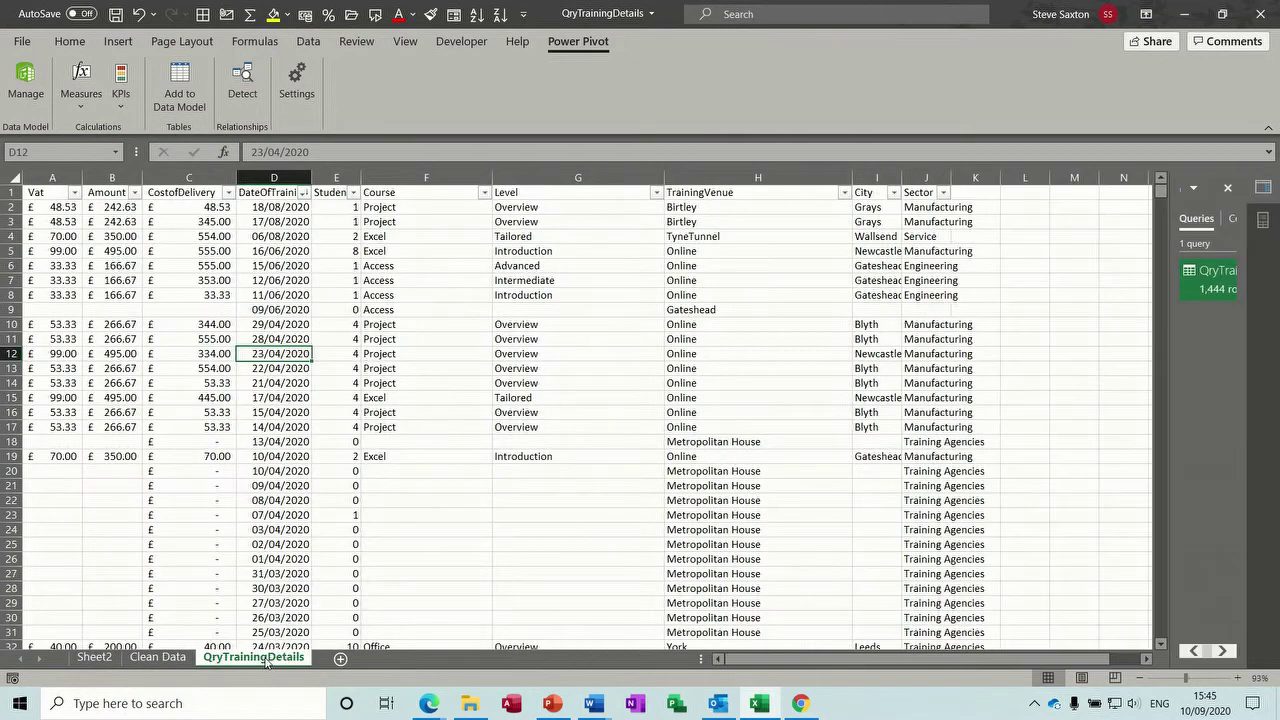
left_click(204, 238)
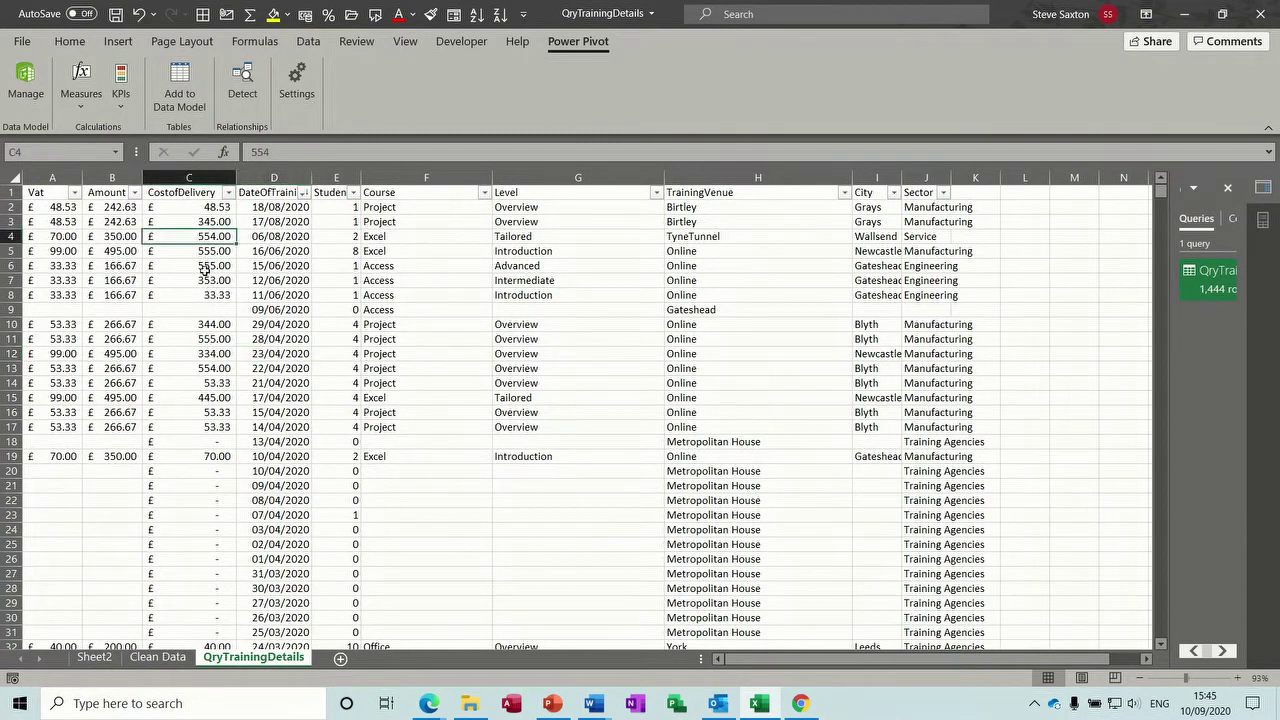
type("3456")
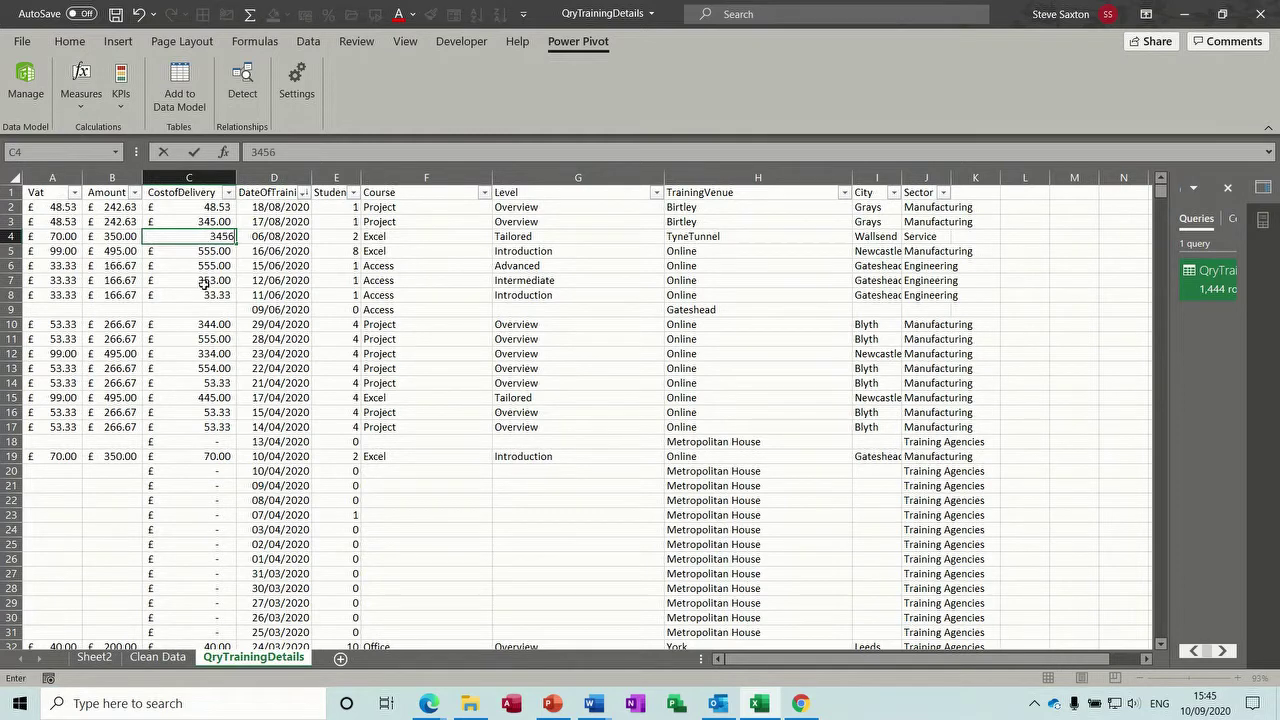
key("Return")
type("3455")
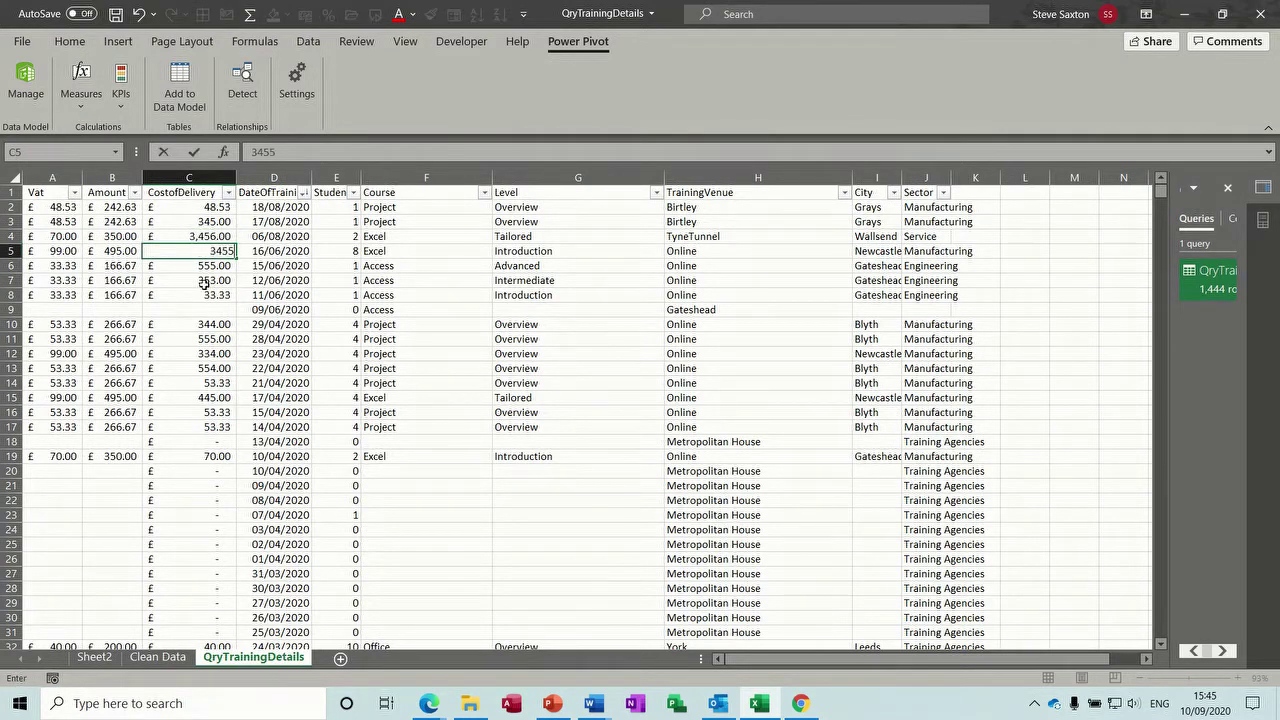
key("Return")
type("5355")
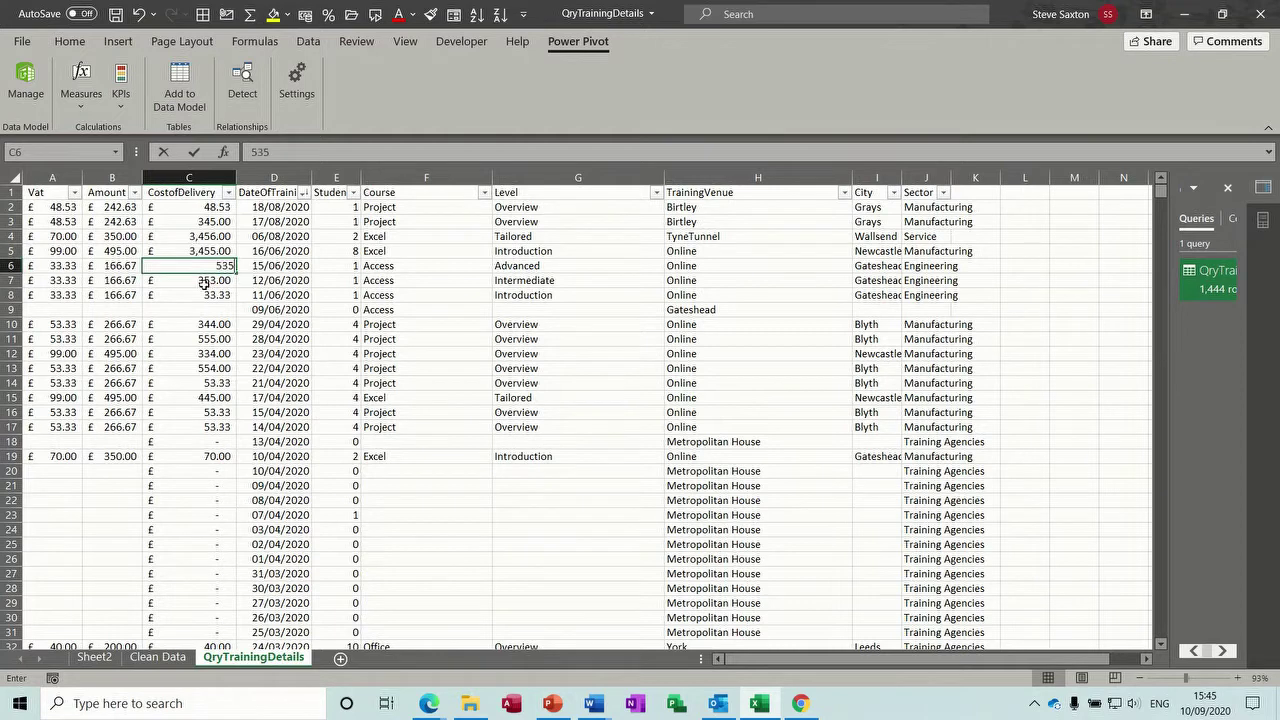
key("Return")
type("35353")
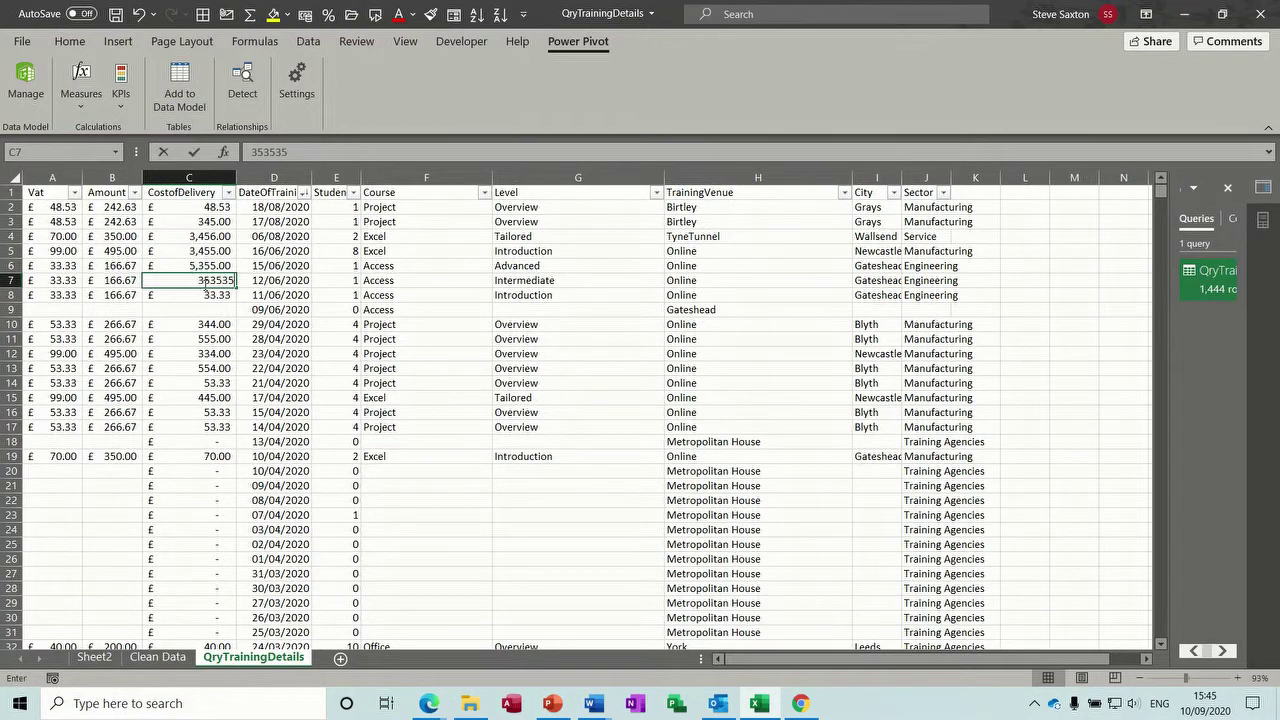
key("Return")
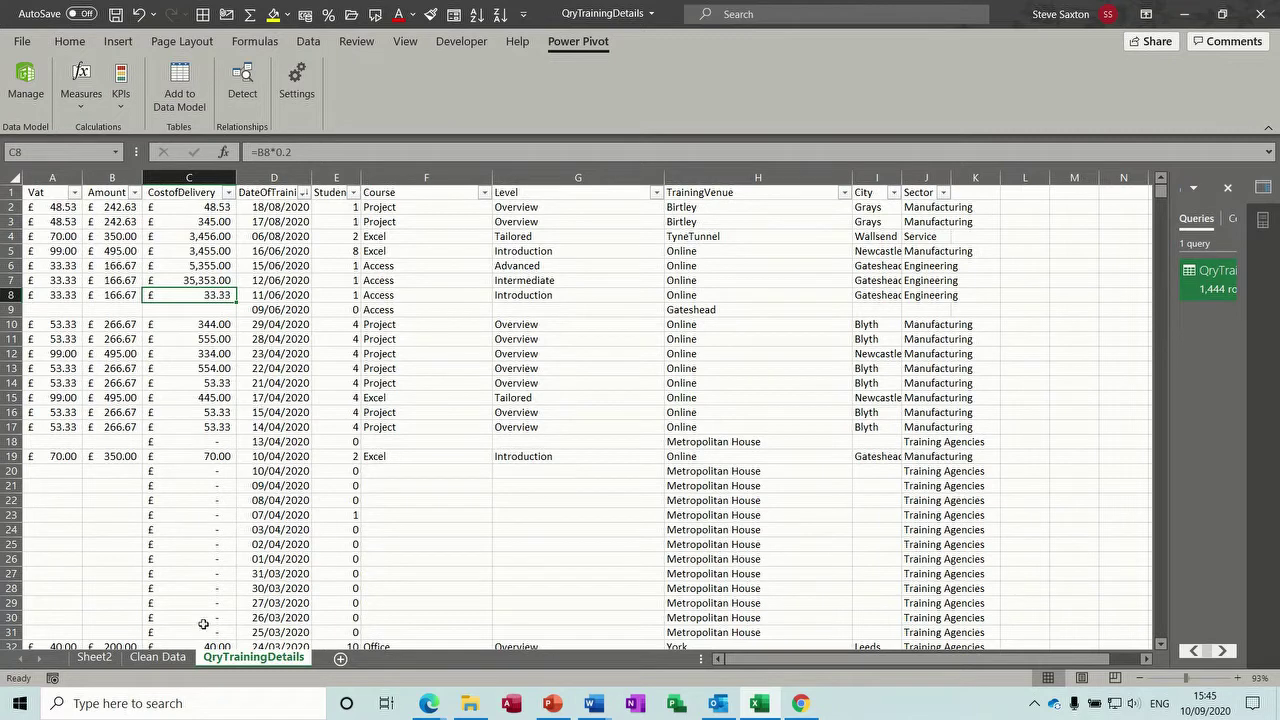
Step: Refresh the query table on the Clean Data sheet so it picks up the edited source costs
left_click(176, 658)
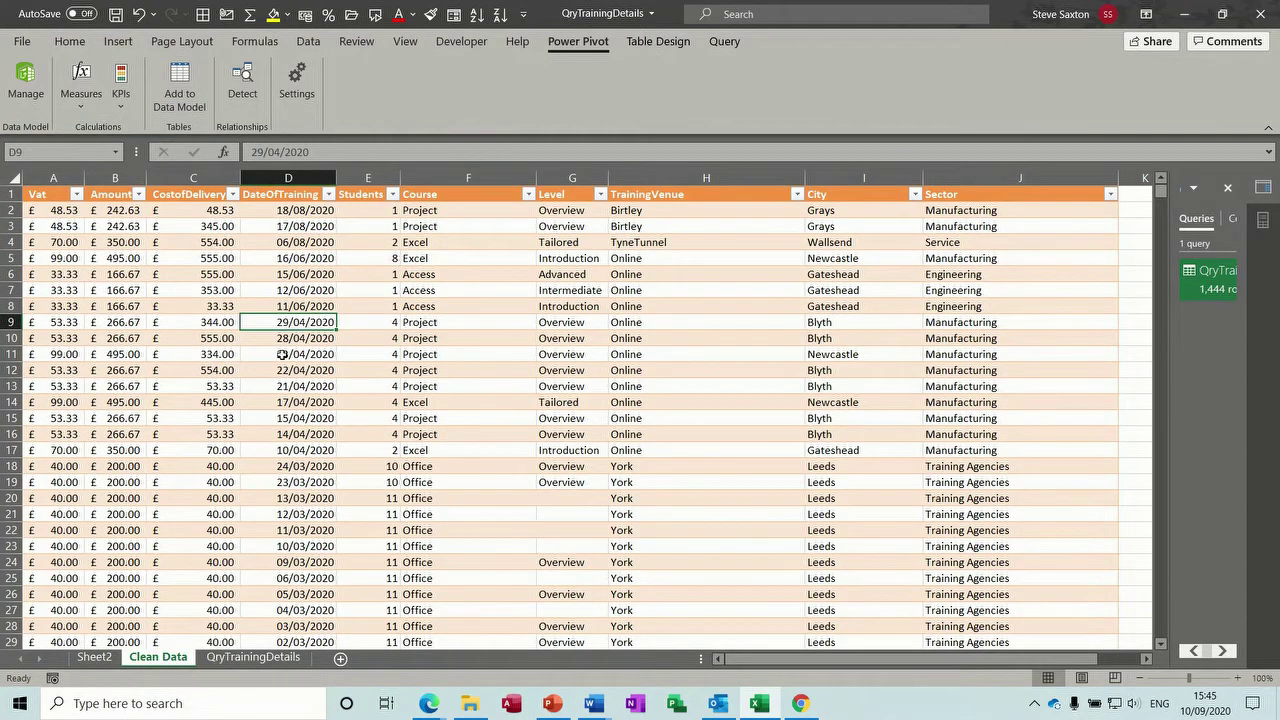
left_click(260, 307)
left_click(308, 41)
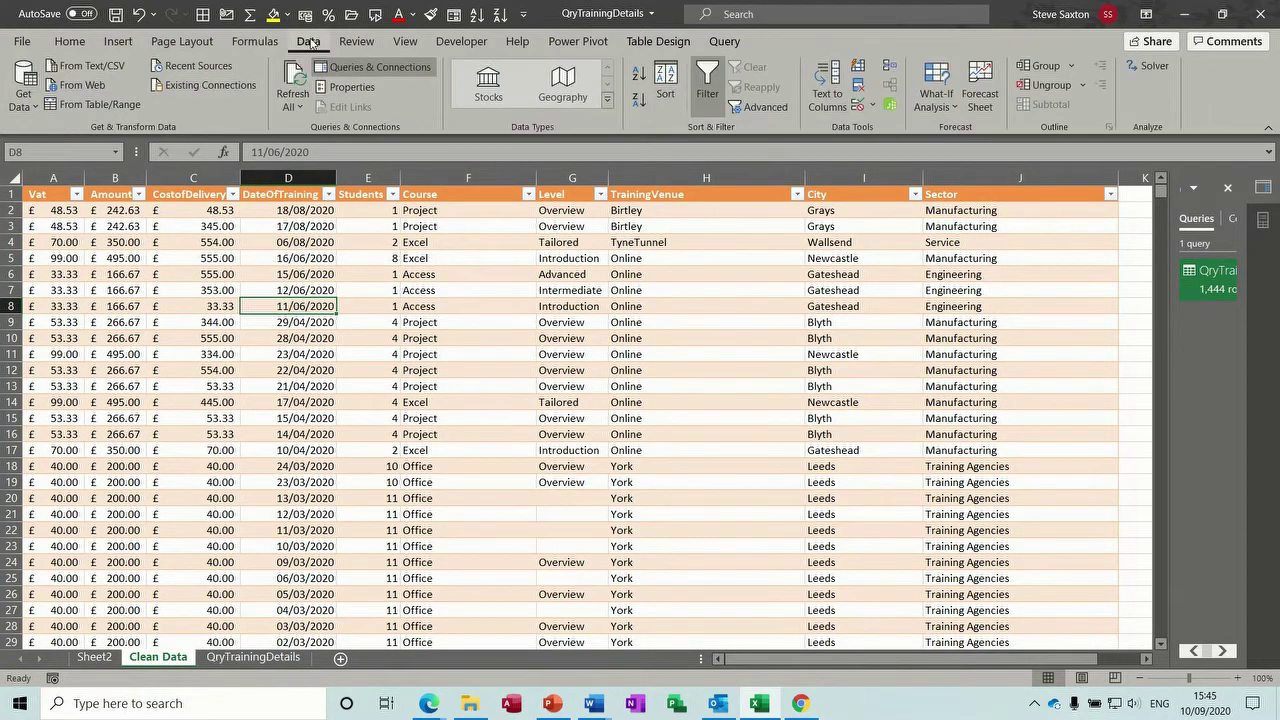
left_click(293, 85)
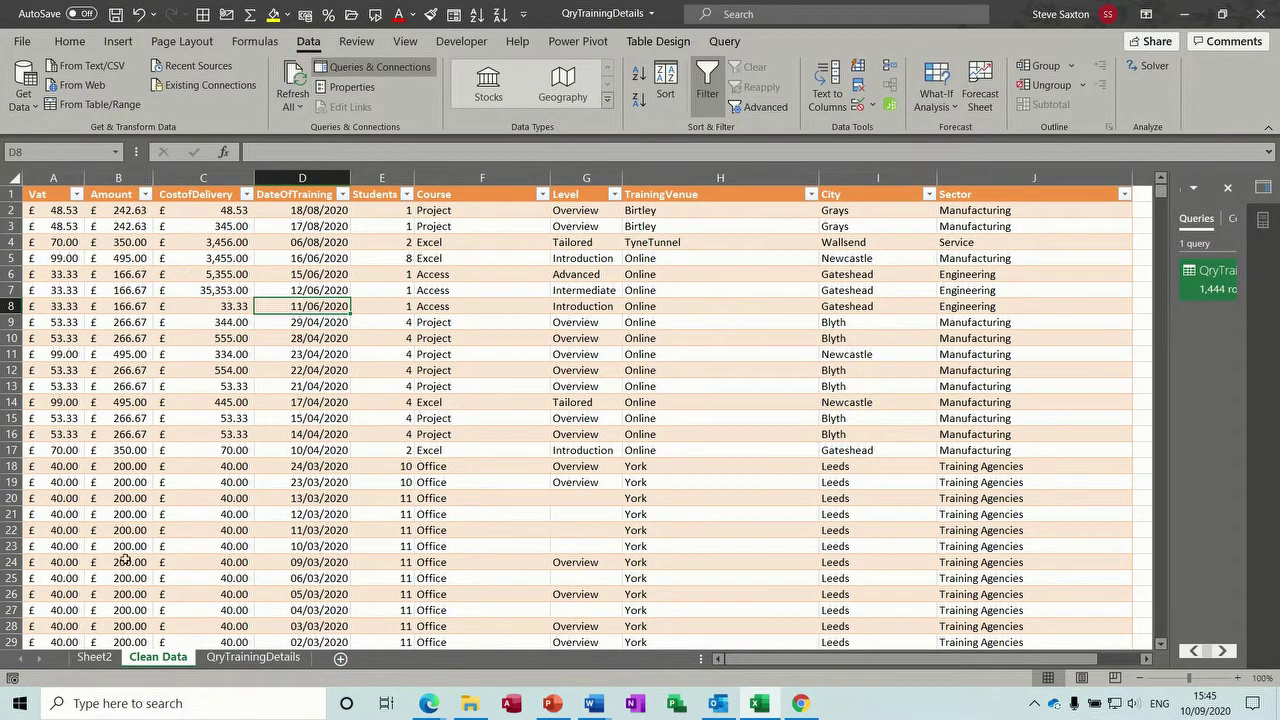
Step: Rename the PivotTable's worksheet, Sheet2, as Pivot
left_click(100, 660)
double_click(103, 660)
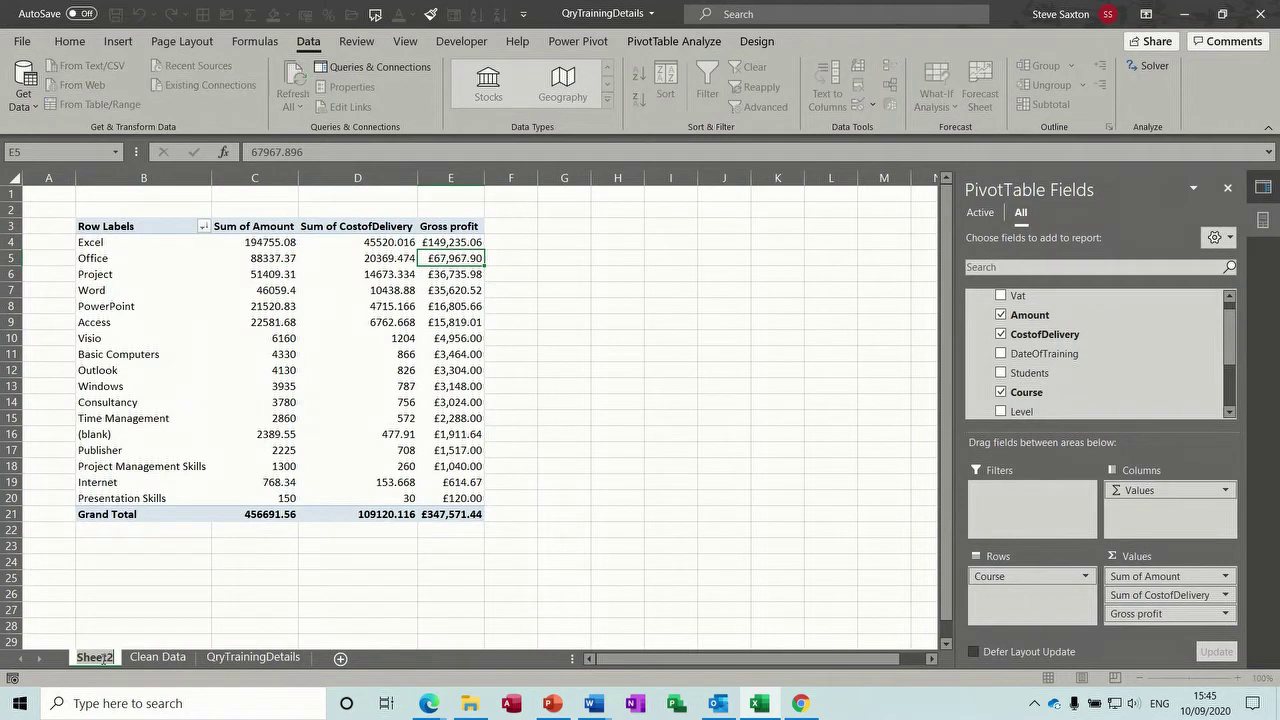
type("Pivot")
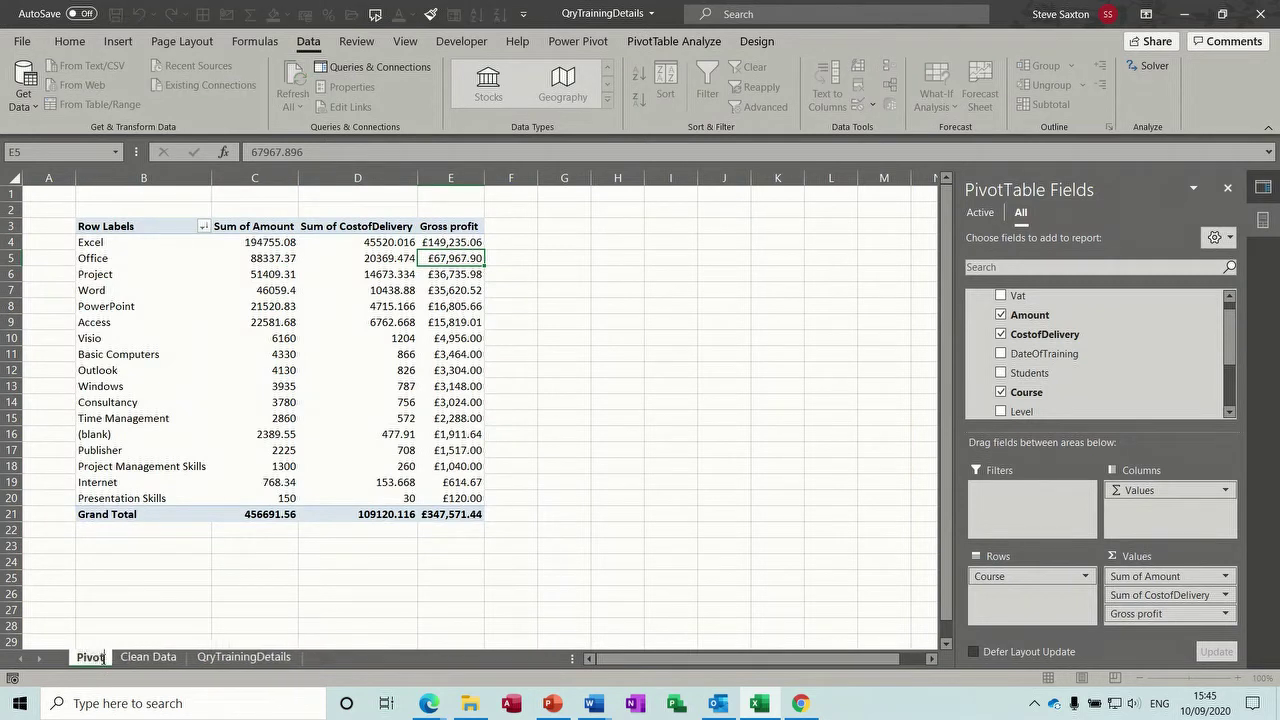
key("Return")
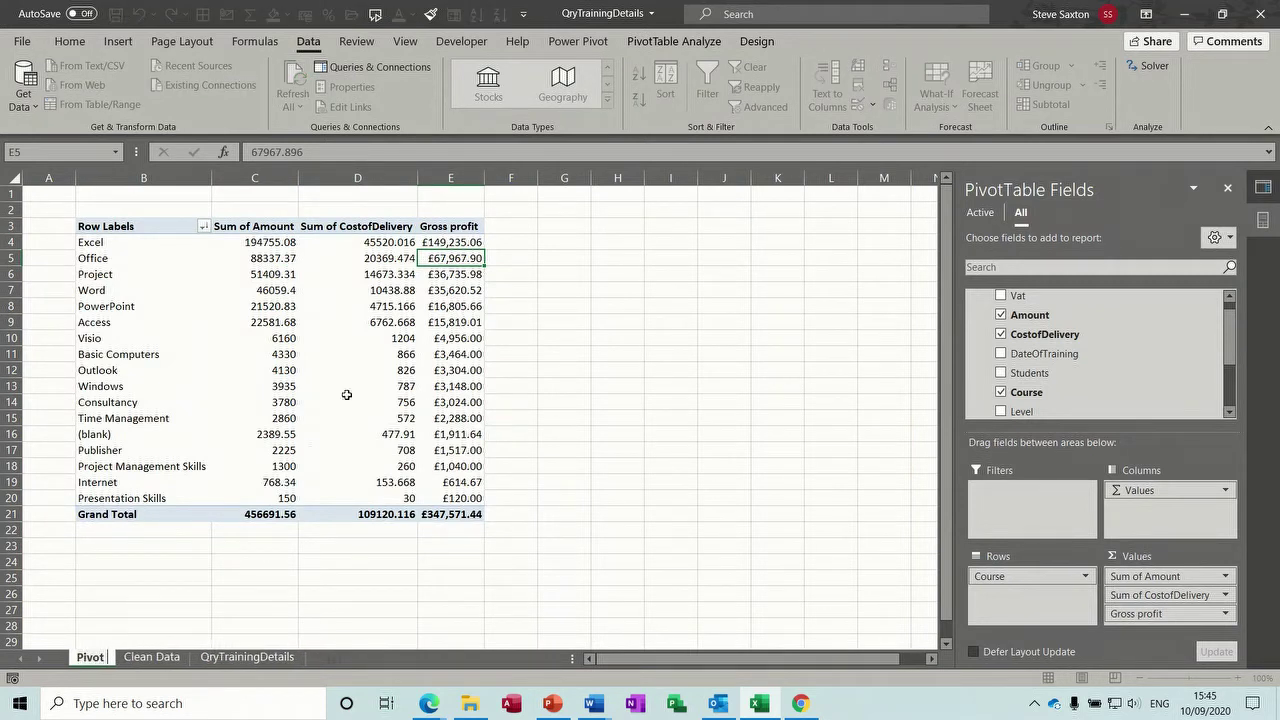
Step: Refresh the PivotTable on the Pivot sheet to bring in the updated delivery costs
left_click(370, 350)
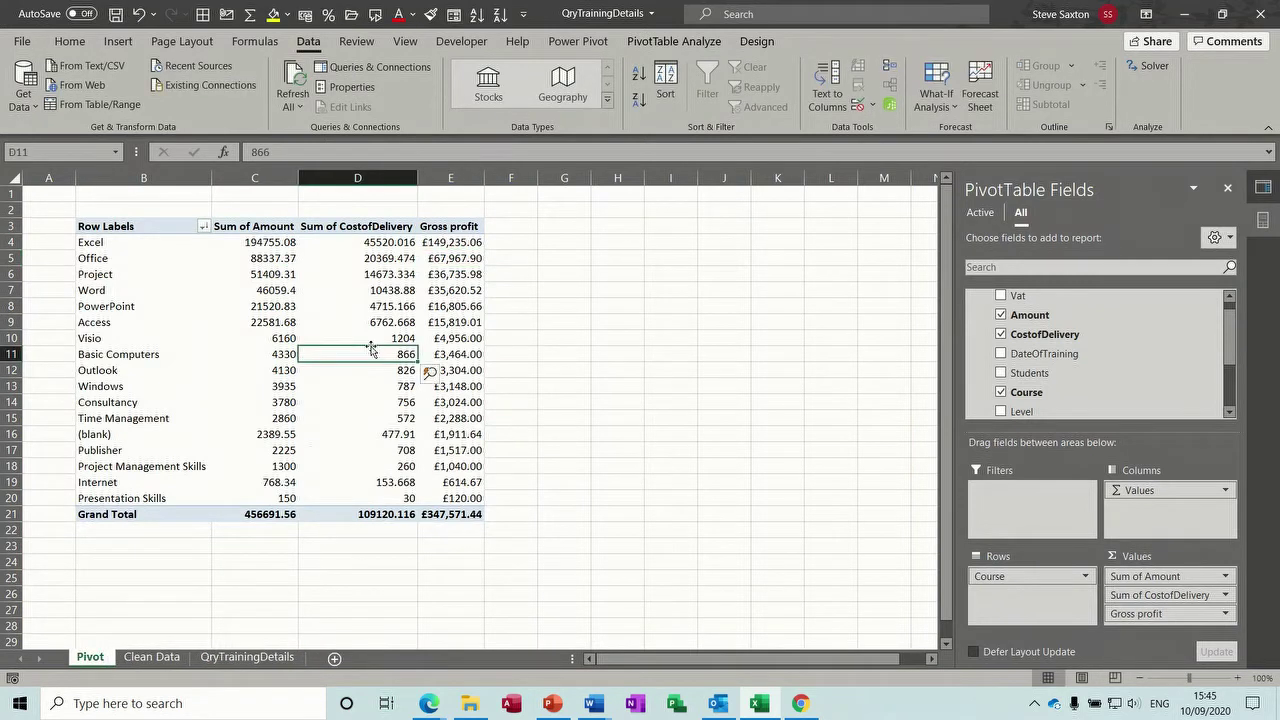
left_click(658, 50)
left_click(556, 80)
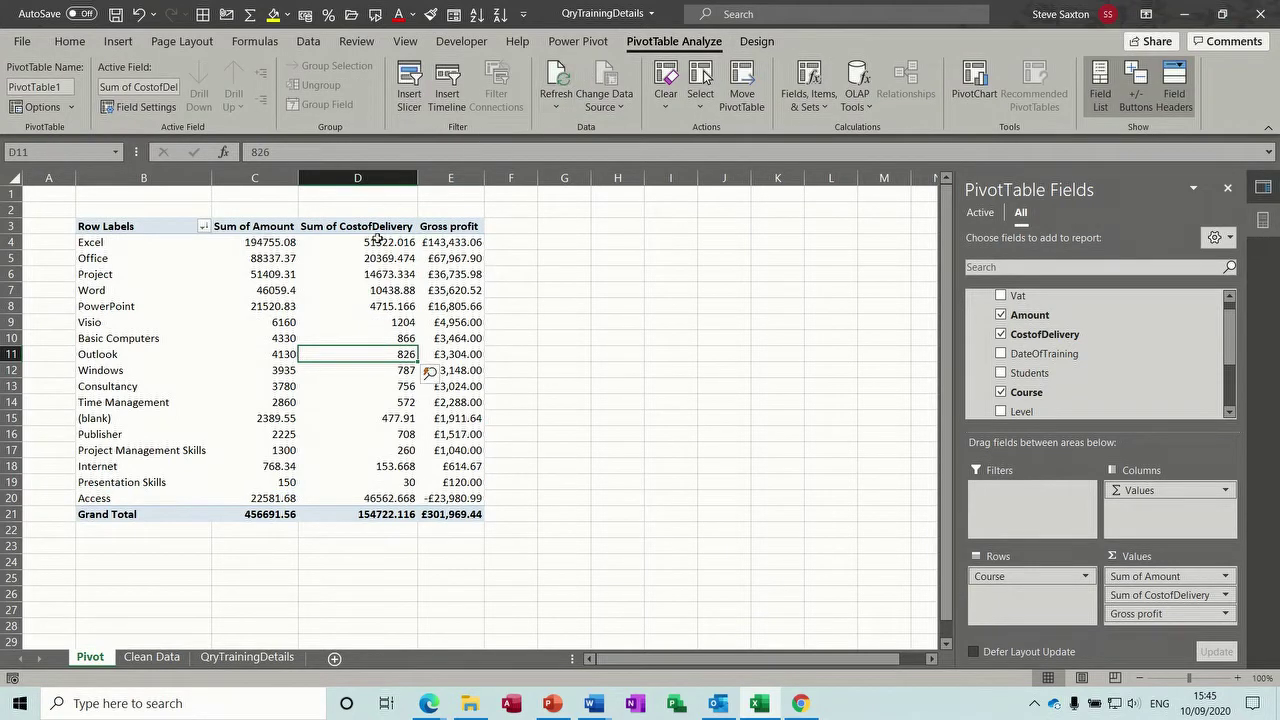
Step: Review the QryTrainingDetails source sheet, the Clean Data sheet and the Pivot sheet in turn
left_click(268, 660)
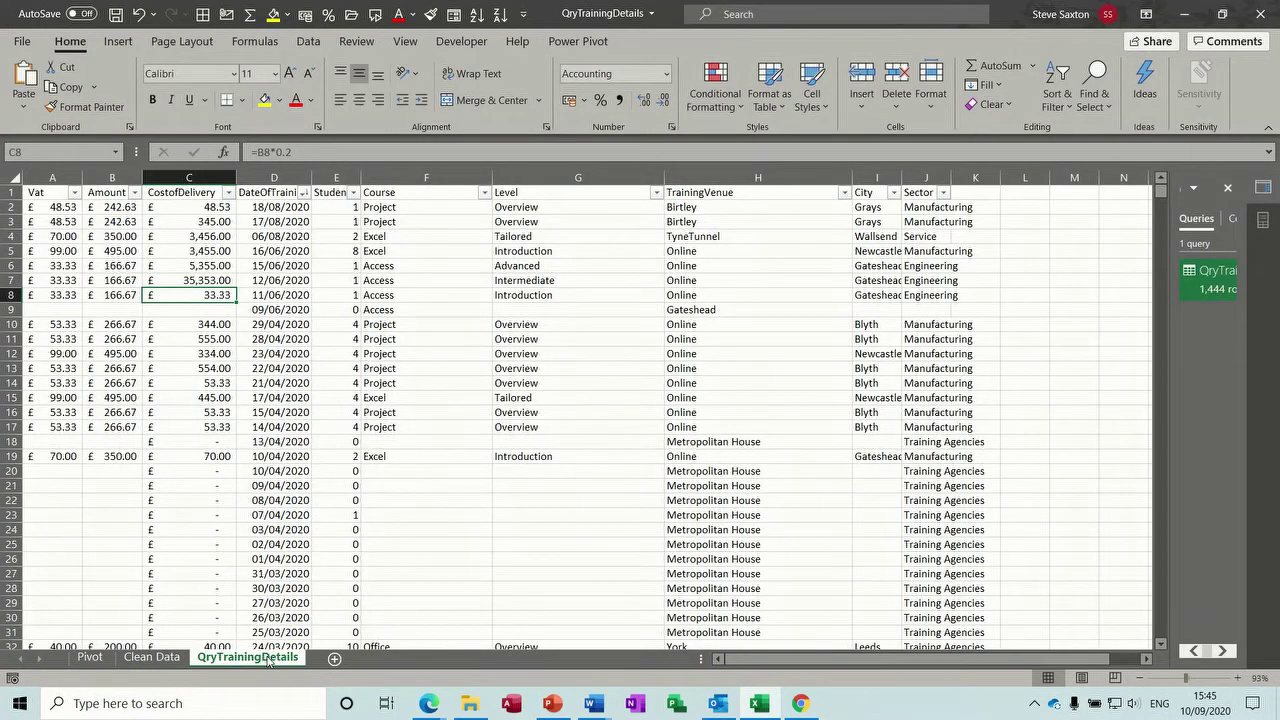
left_click(170, 660)
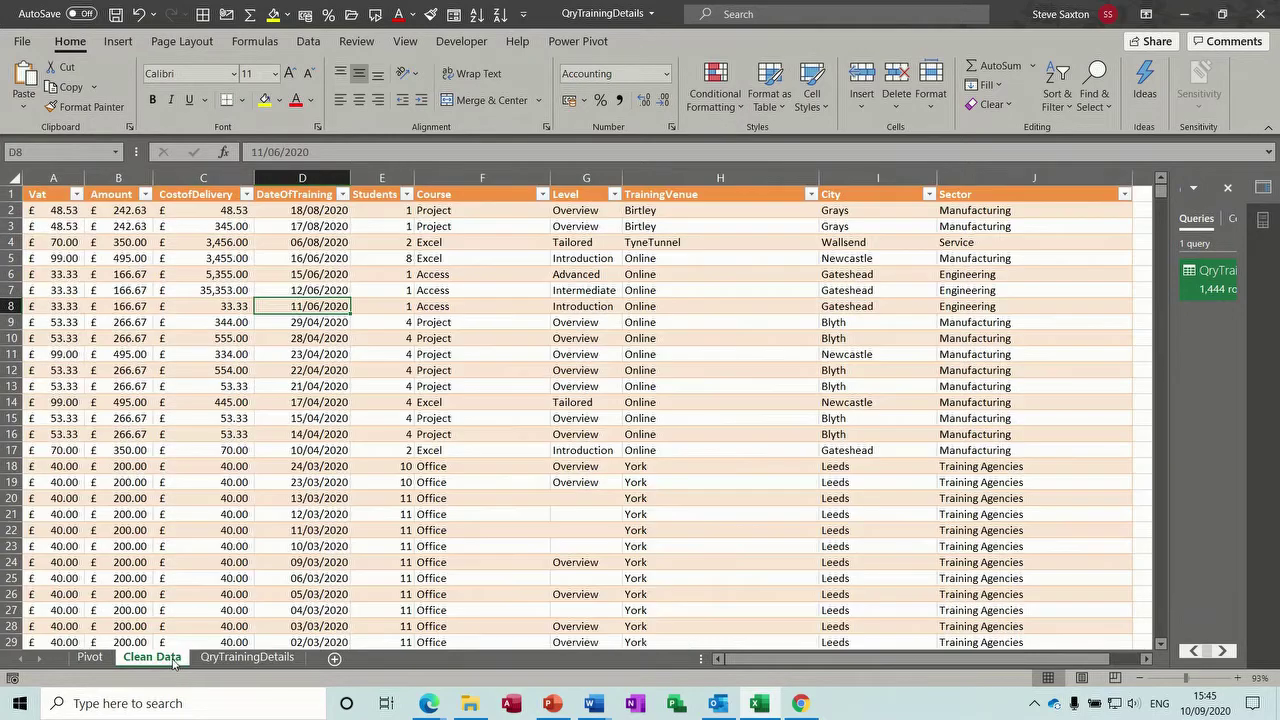
left_click(90, 658)
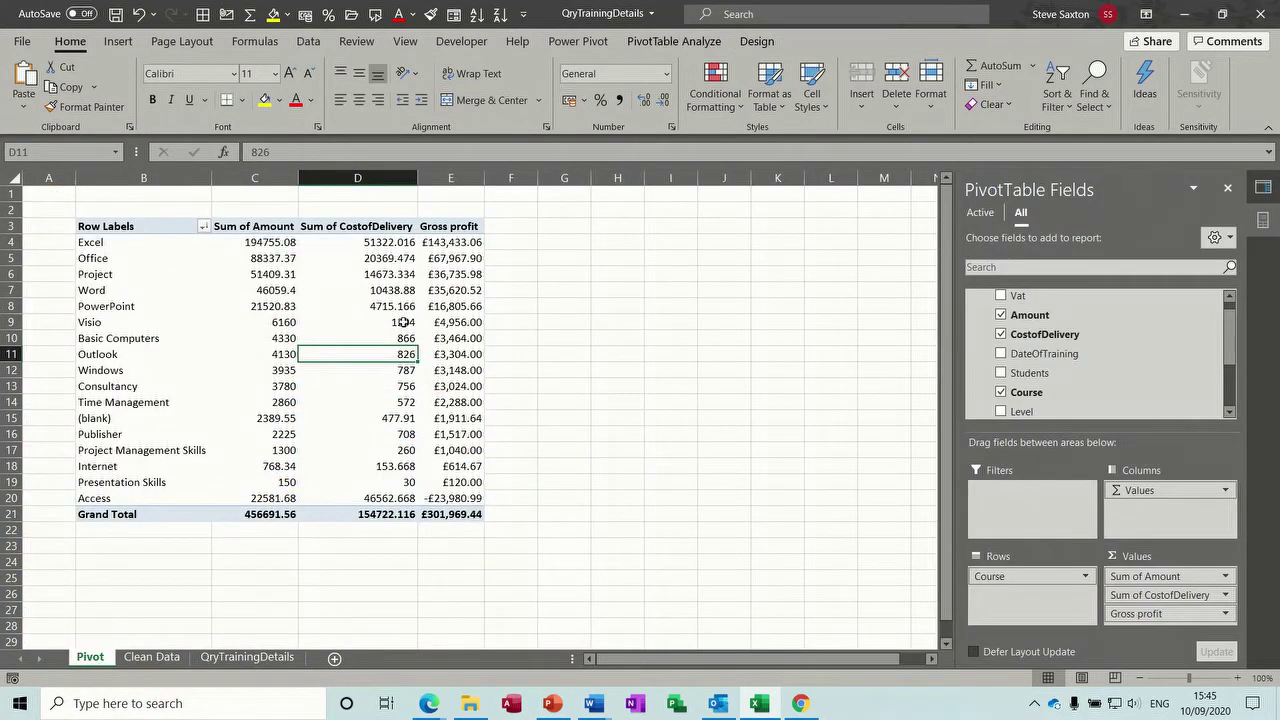
Step: In the Pivot 2020 With Dashboard Example workbook, examine the Raw Data sheet behind the PivotTable and return to the Demonstration sheet
mouse_move(402, 322)
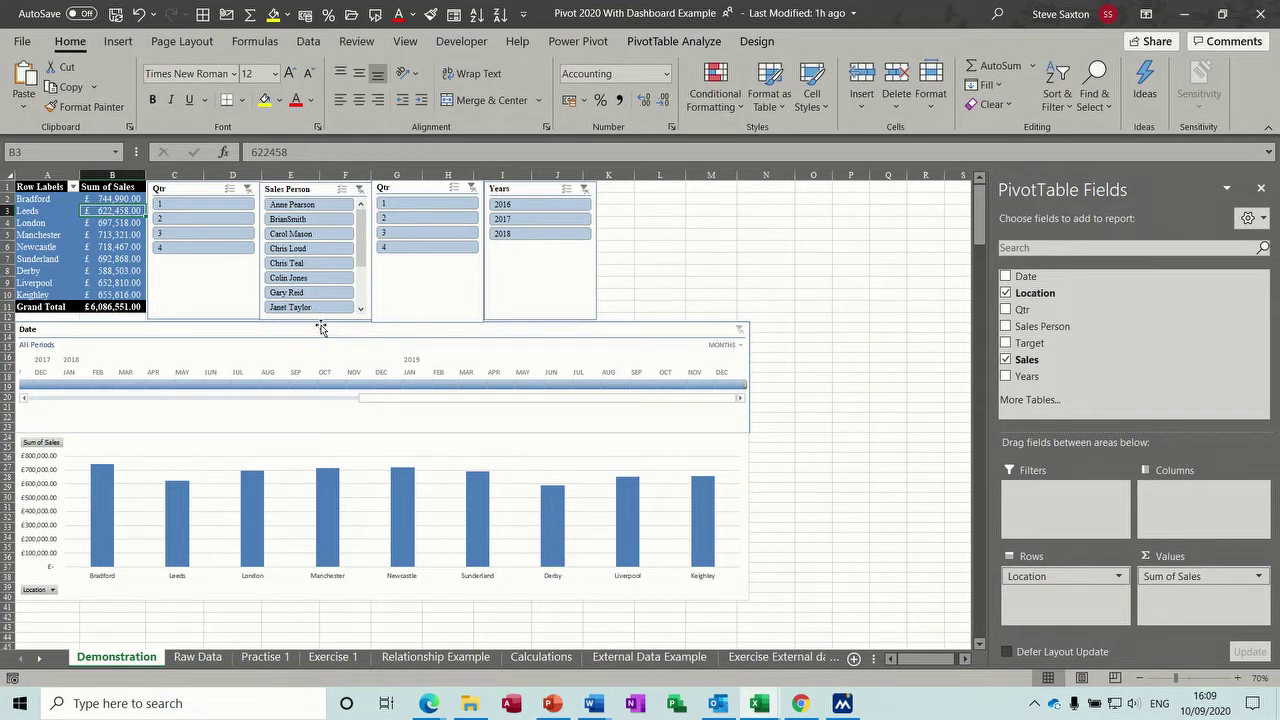
left_click(95, 223)
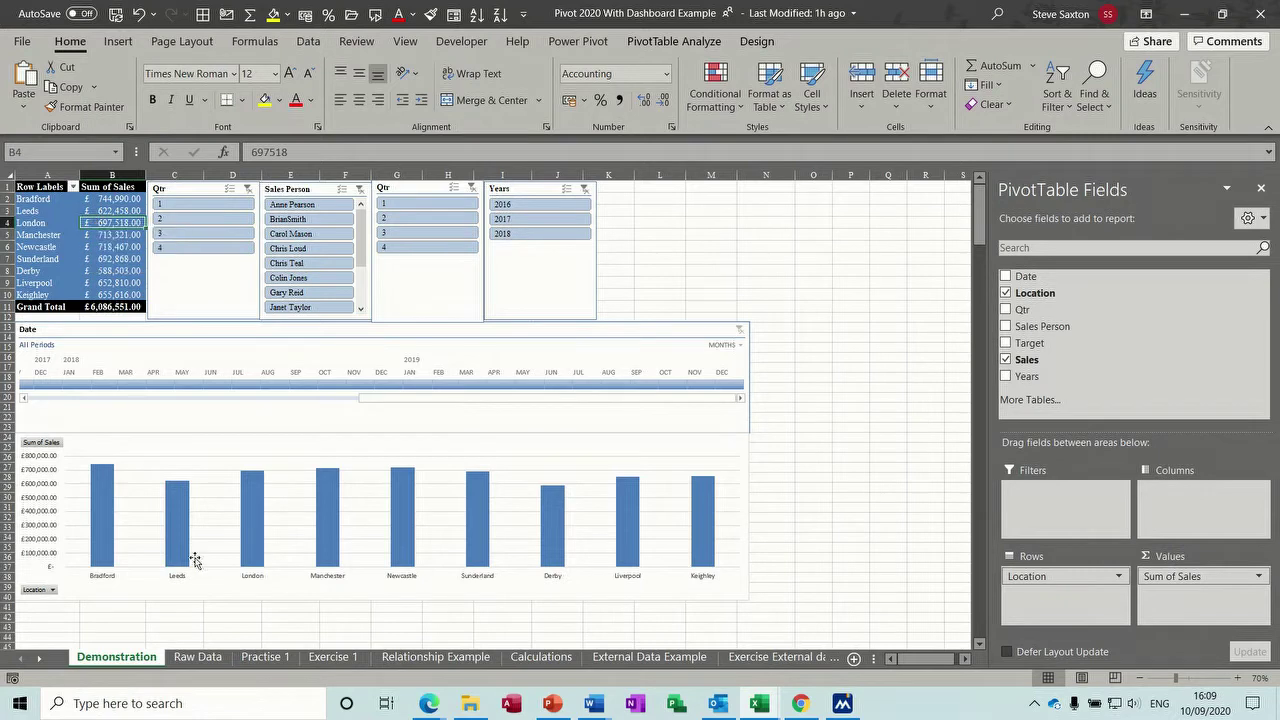
left_click(190, 658)
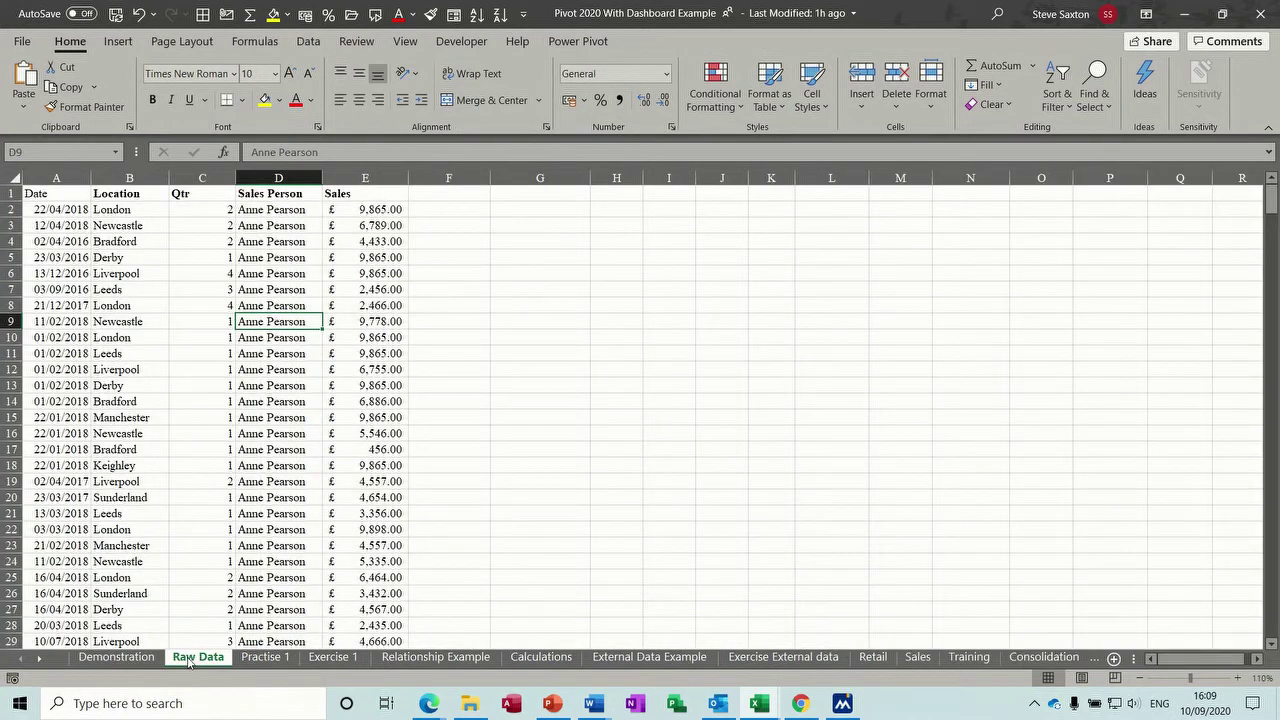
left_click(122, 658)
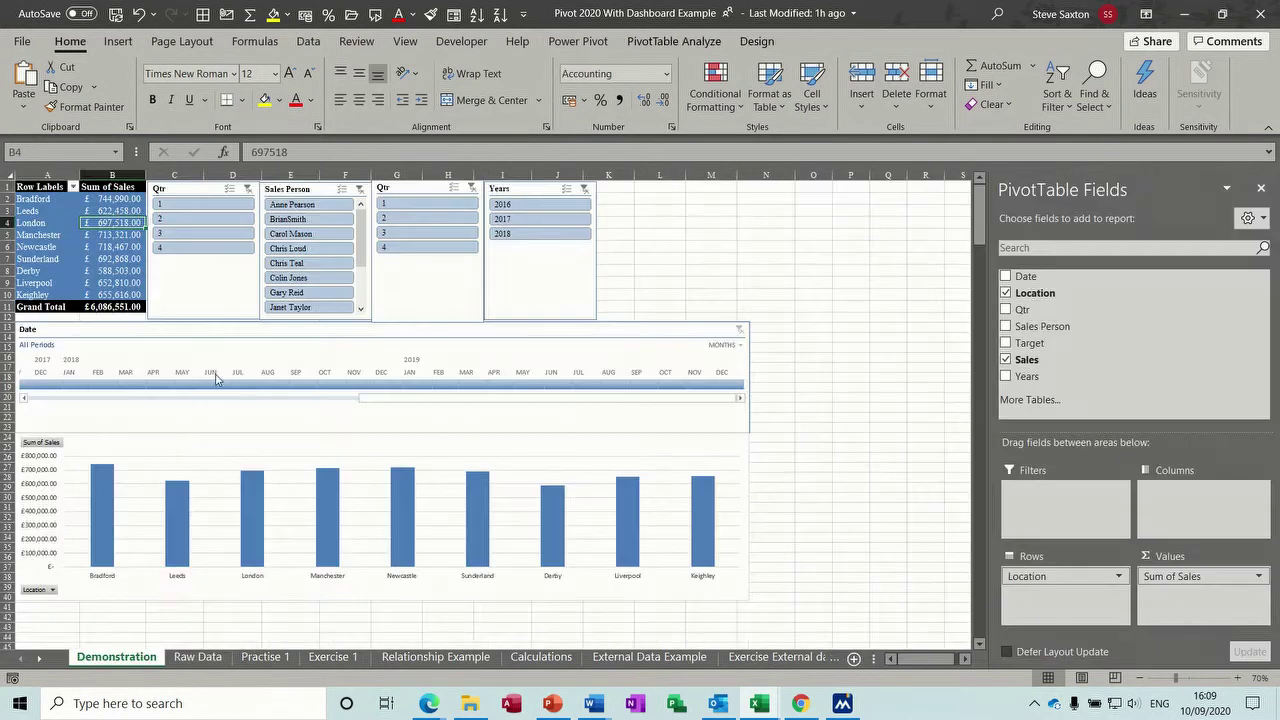
Step: Try the Qtr slicer with quarter 1, clear it, and filter the dashboard to the first listed sales person
left_click(185, 205)
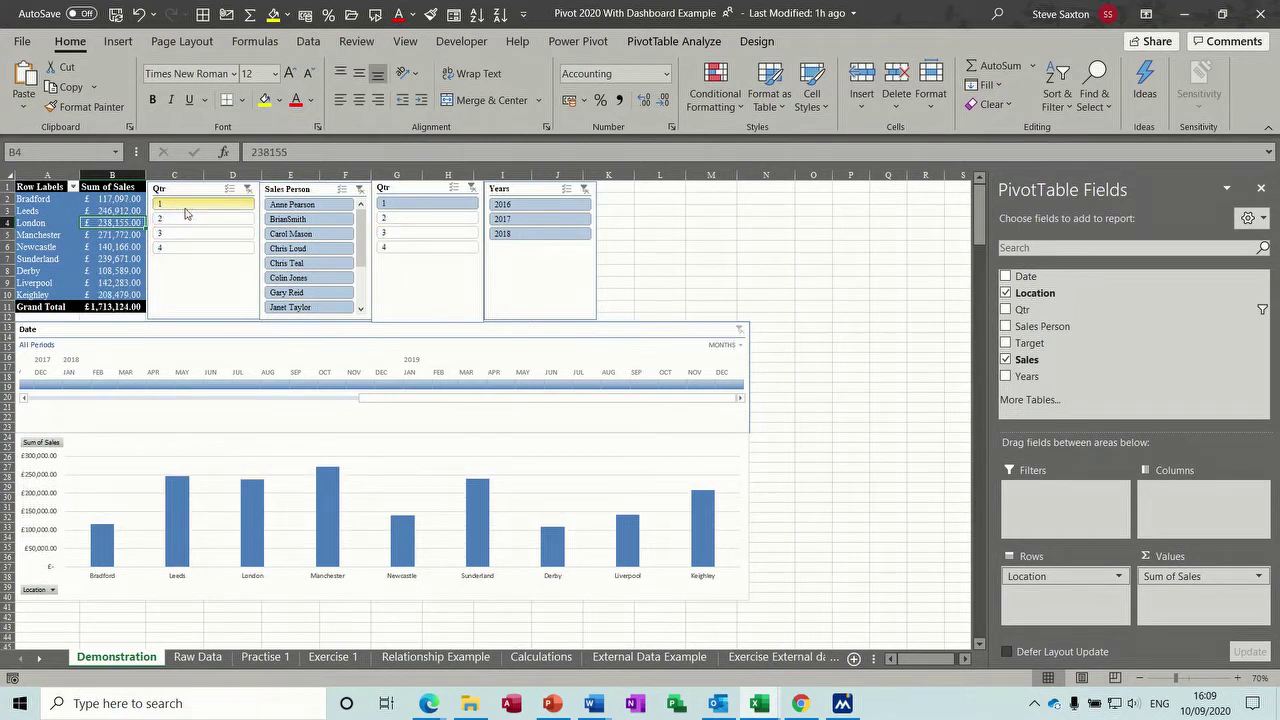
left_click(248, 189)
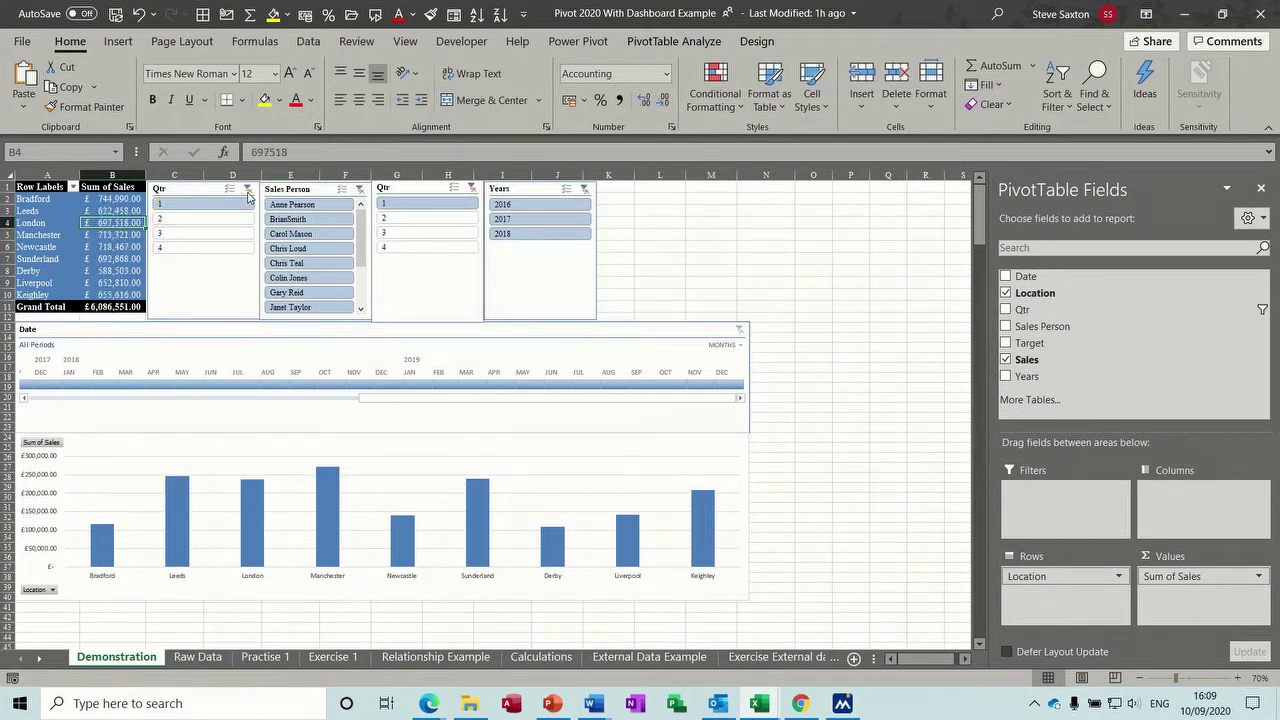
left_click(296, 206)
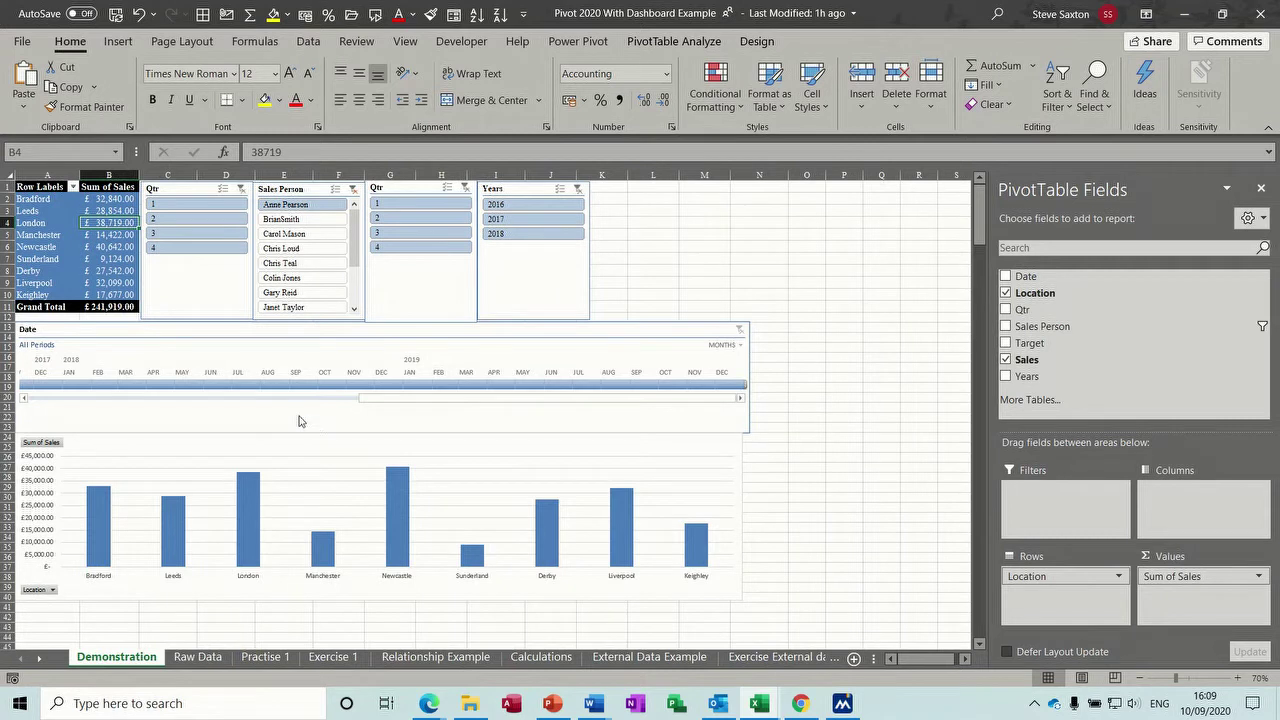
Step: Clear the Sales Person slicer, and try the second Qtr slicer with quarter 1 before clearing it
left_click(352, 191)
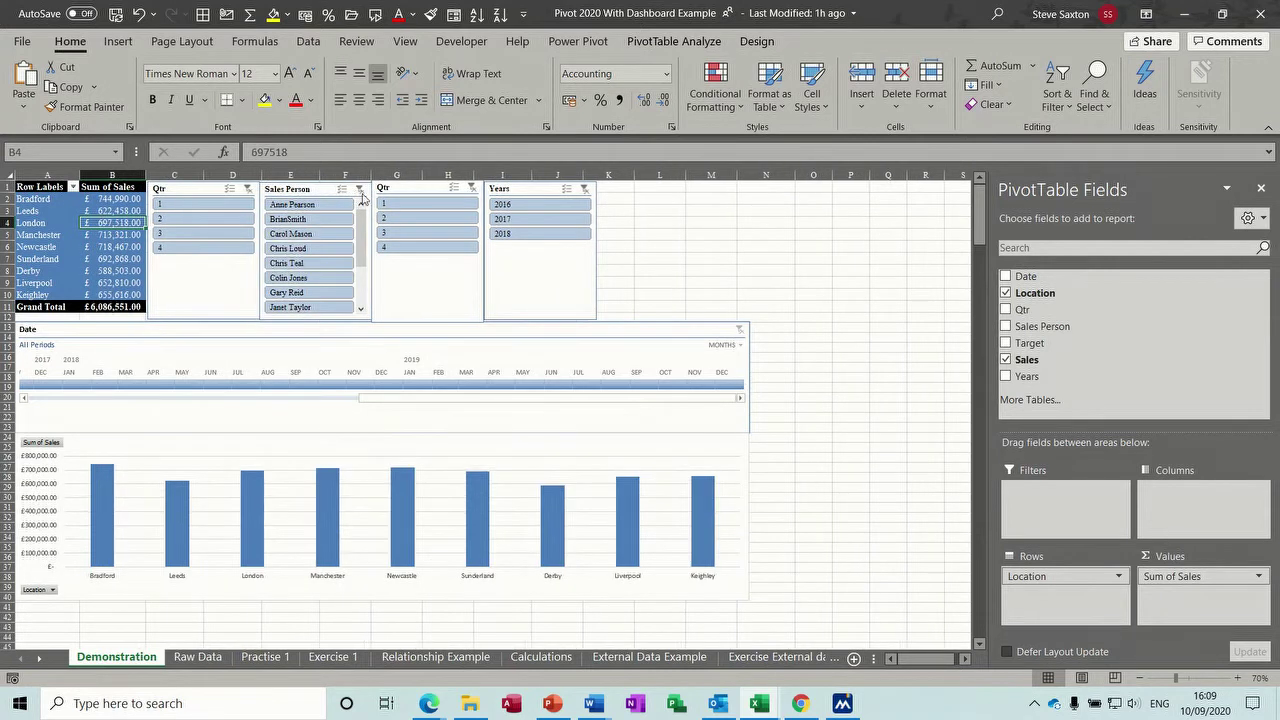
left_click(402, 205)
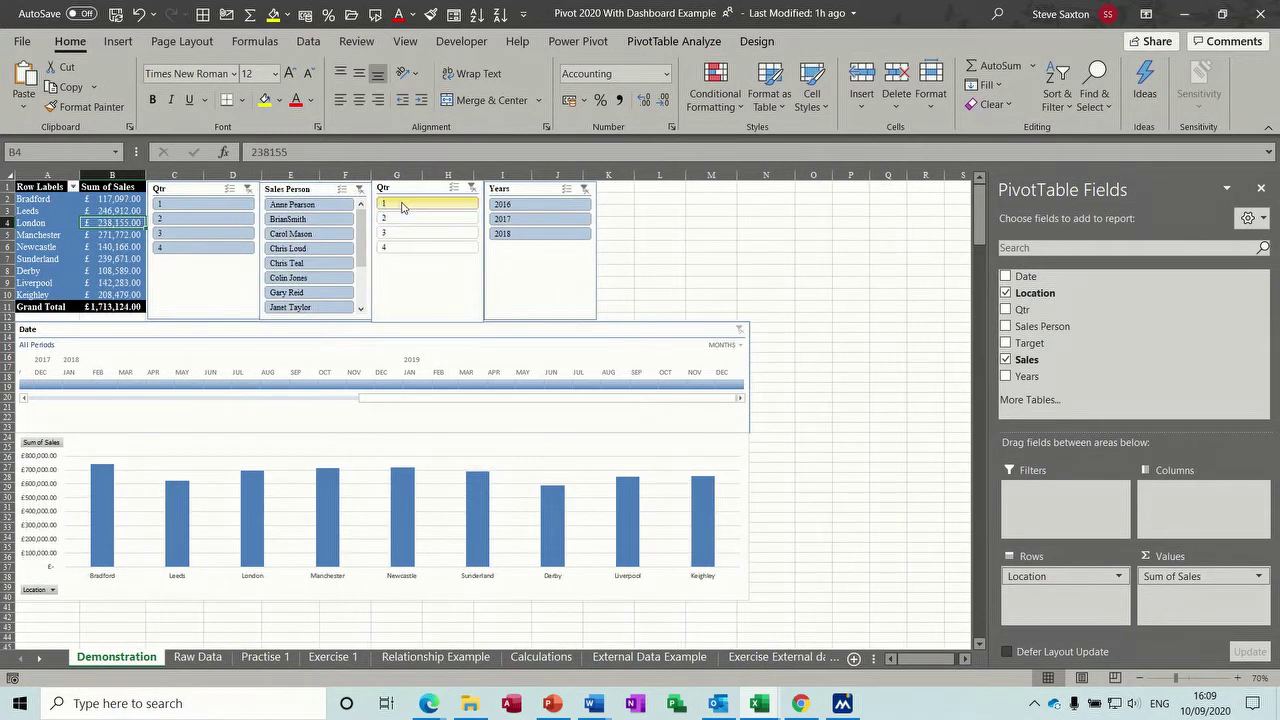
left_click(471, 188)
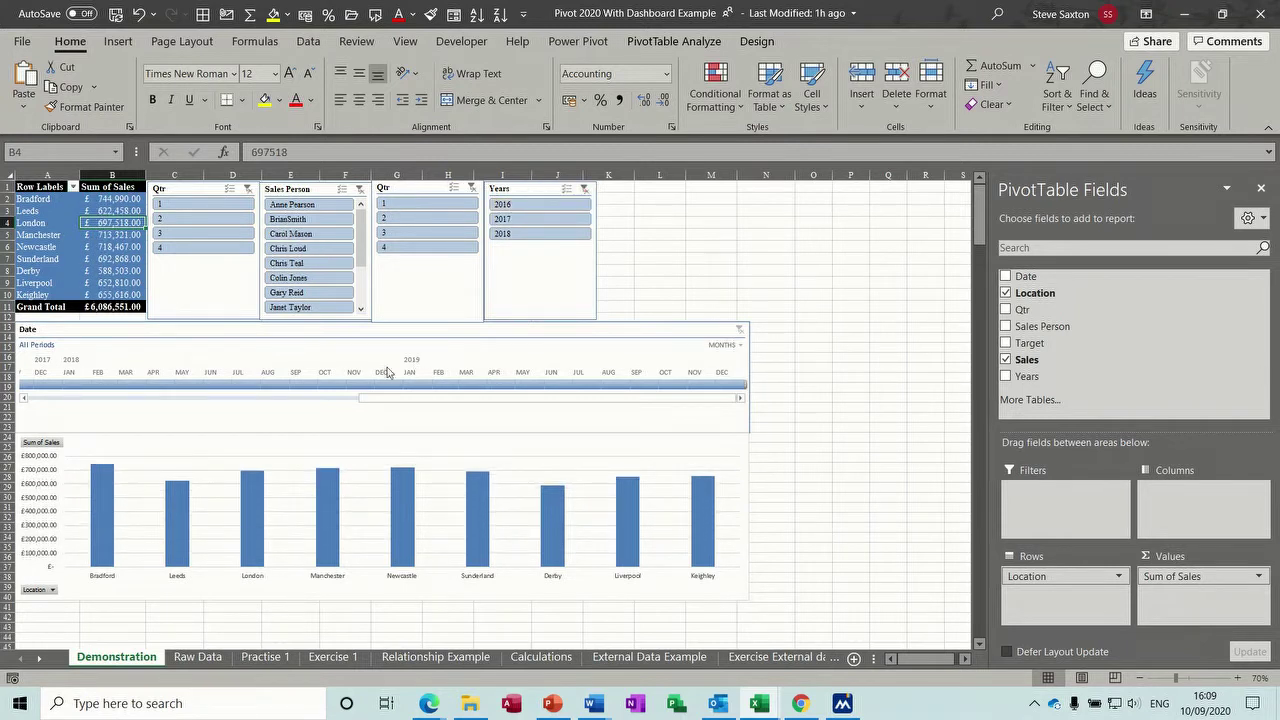
Step: Try the Date timeline on October 2018 to May 2019, extend its start back past May 2018, and clear the filter
left_click(340, 381)
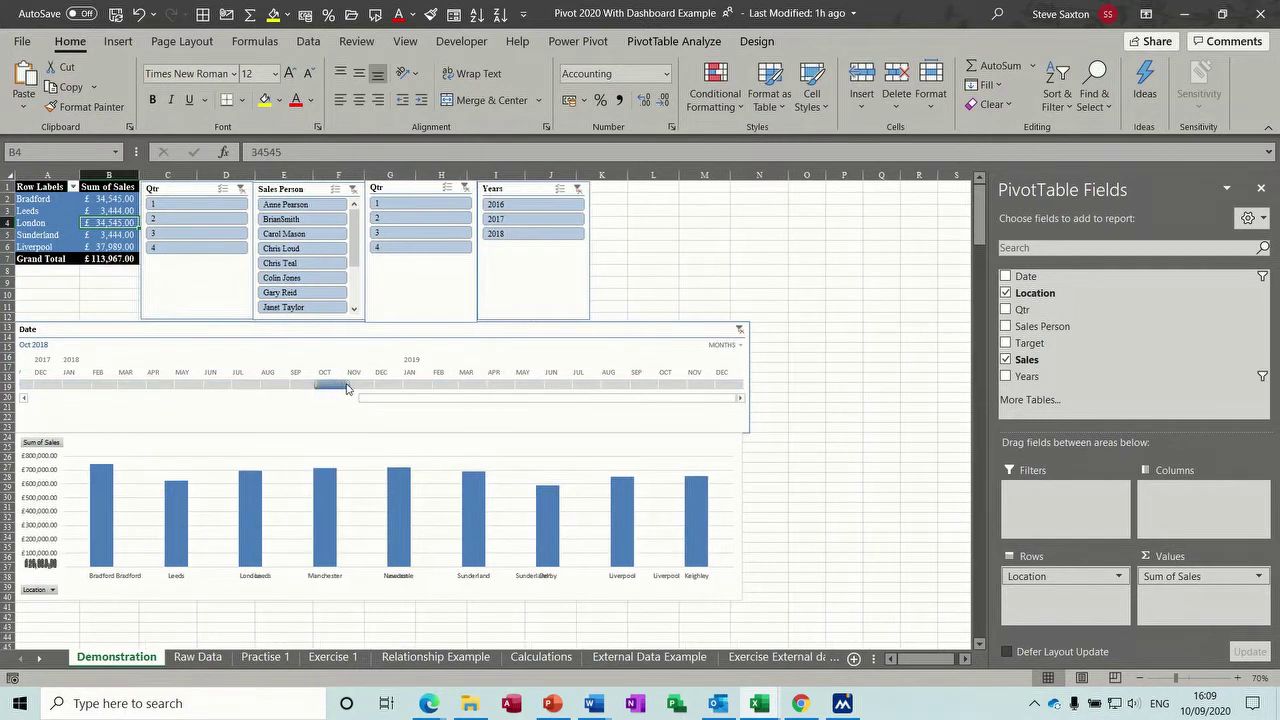
left_click_drag(352, 383, 532, 392)
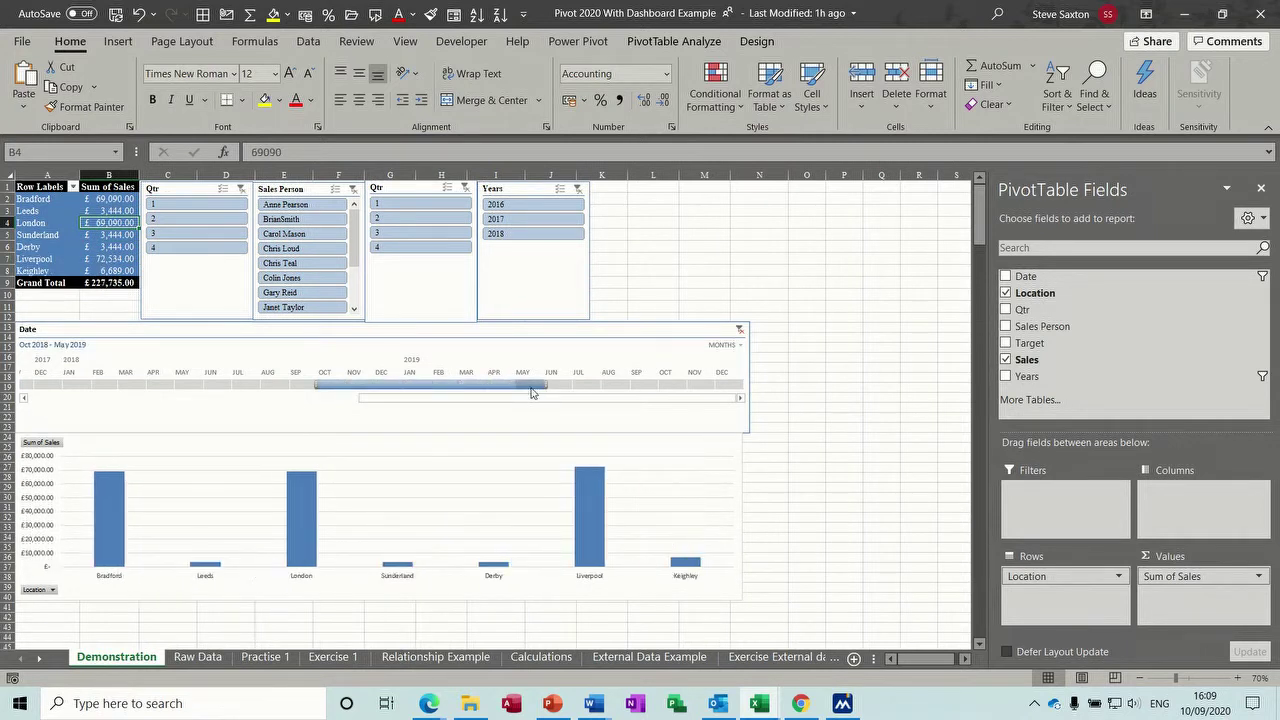
left_click_drag(298, 384, 172, 386)
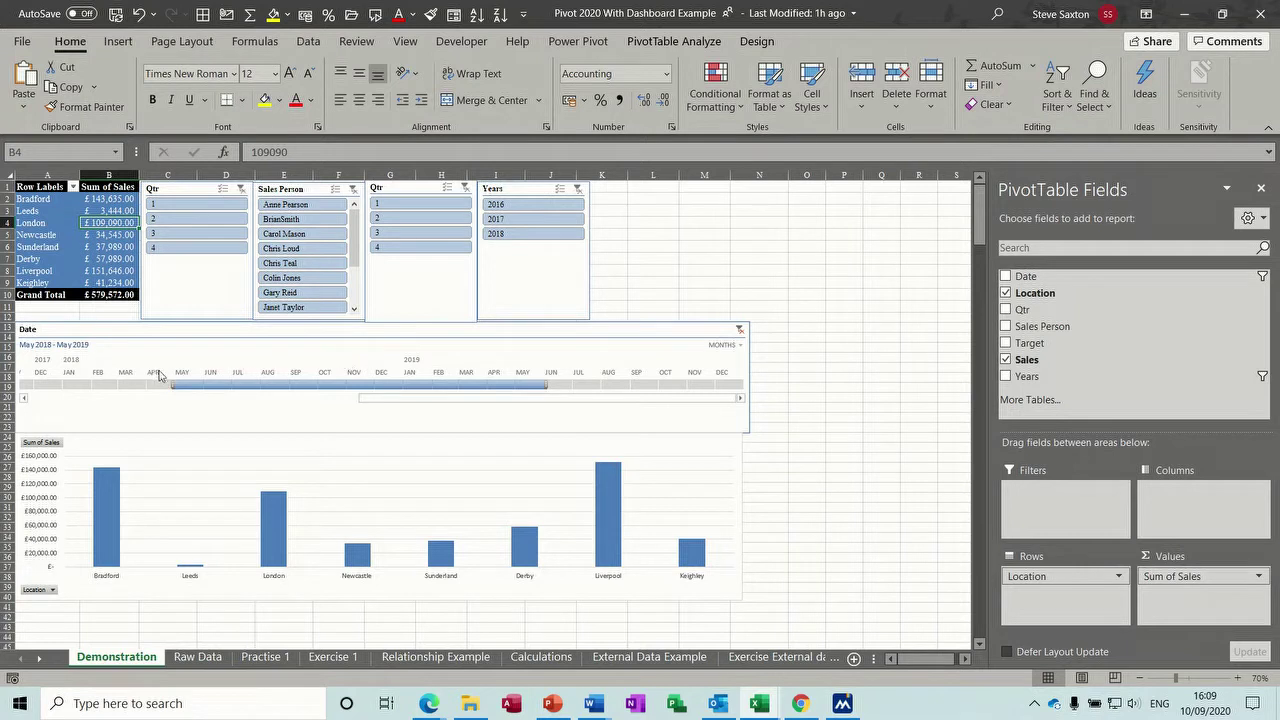
left_click_drag(172, 385, 115, 385)
left_click(739, 330)
Step: Delete the Date timeline and the Sum of Sales column chart from the Demonstration sheet
left_click(698, 333)
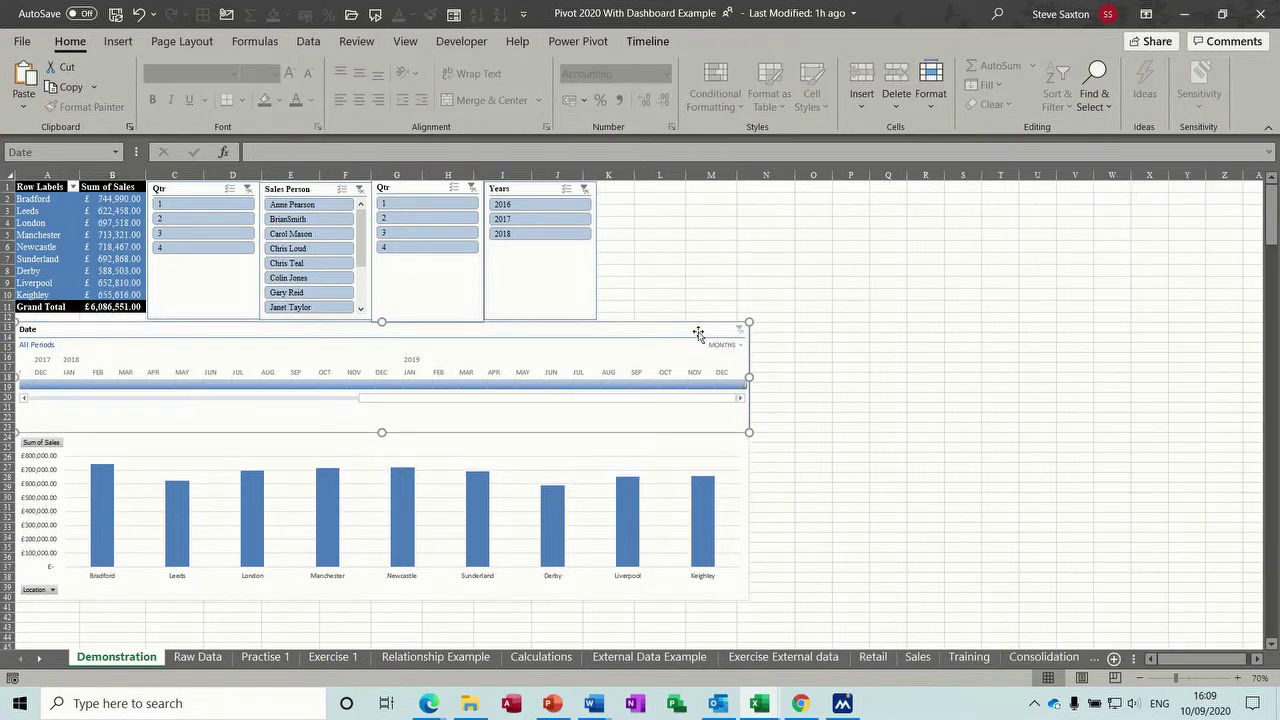
key("Delete")
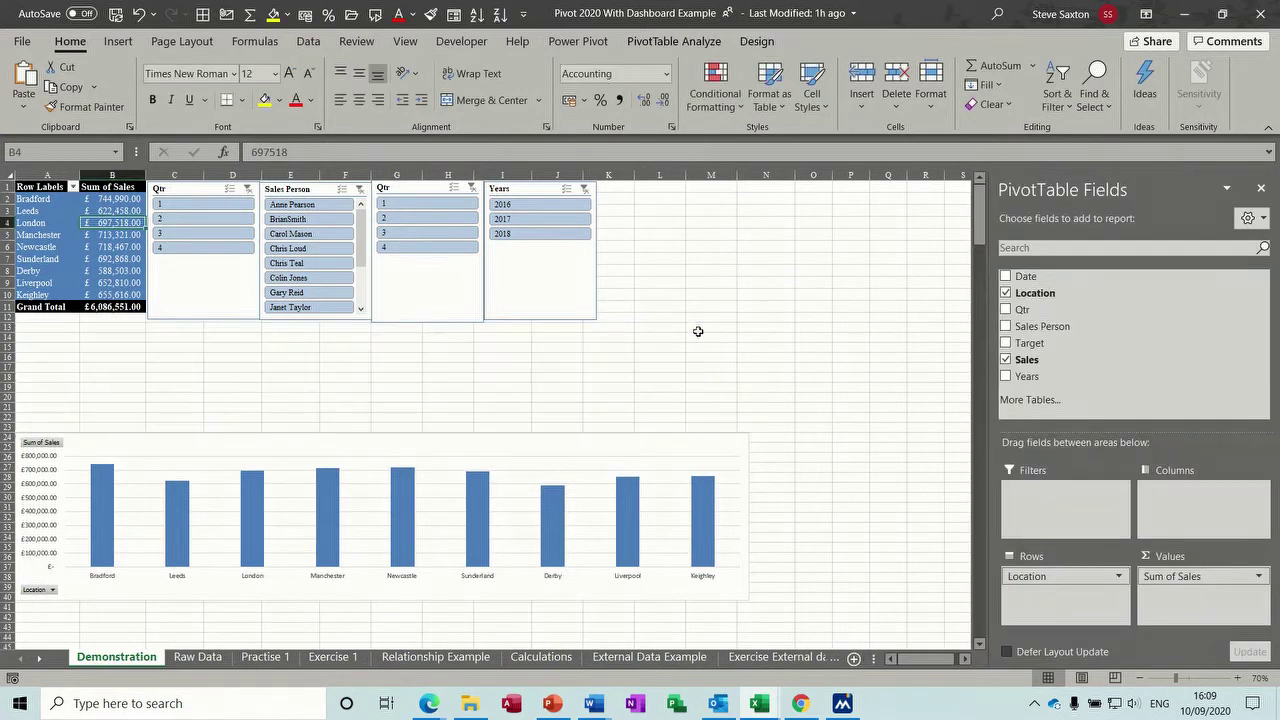
left_click(704, 438)
key("Delete")
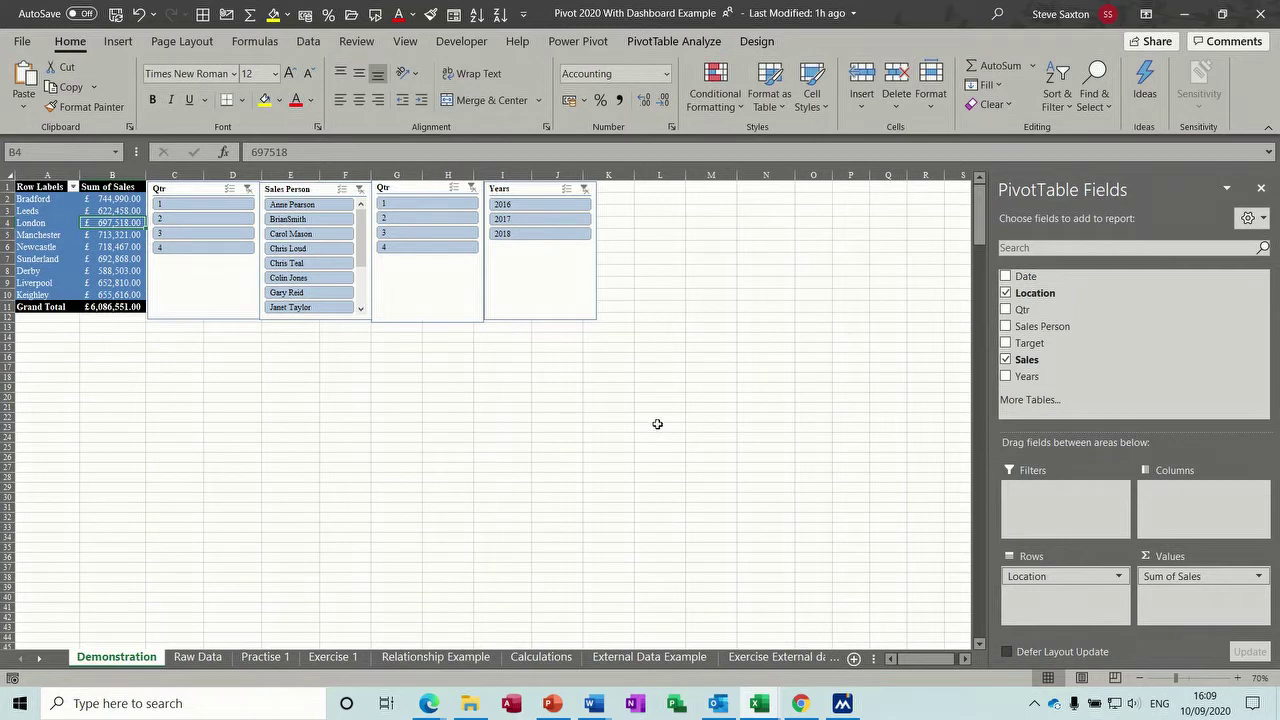
Step: Delete both Qtr slicers, the Sales Person slicer and the Years slicer, leaving only the PivotTable on the Demonstration sheet
left_click(186, 189)
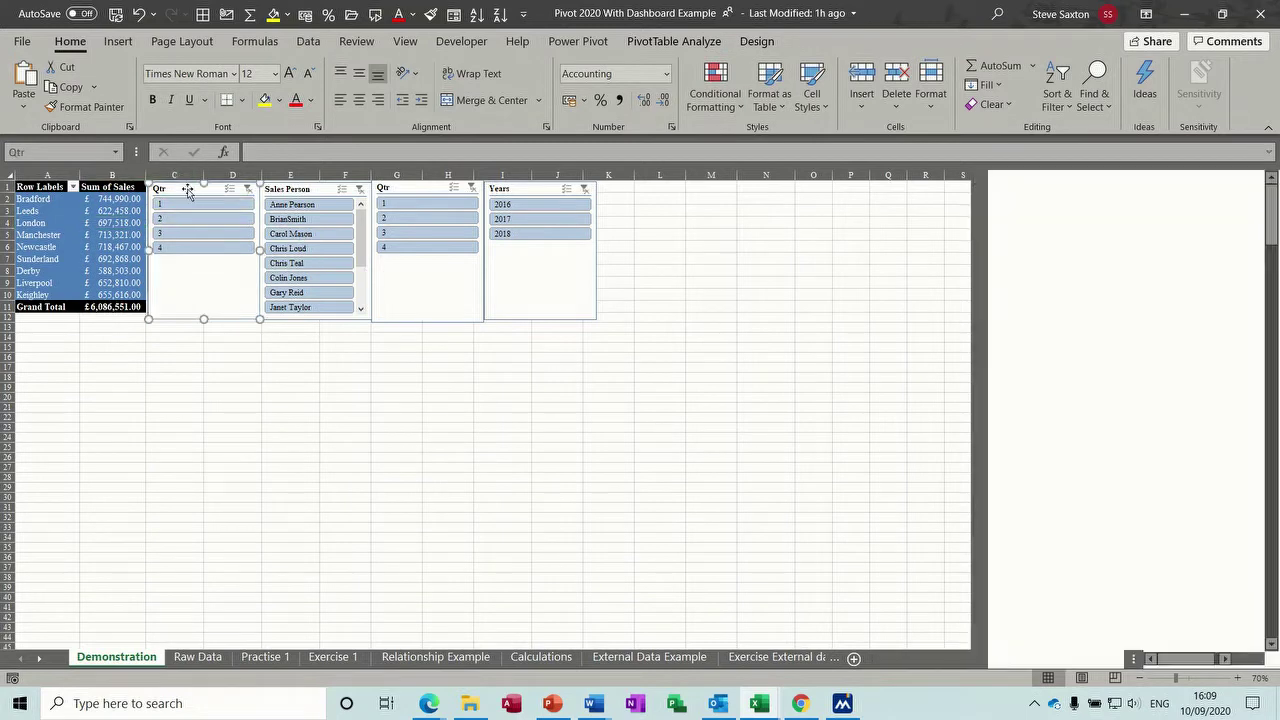
key("Delete")
left_click(272, 190)
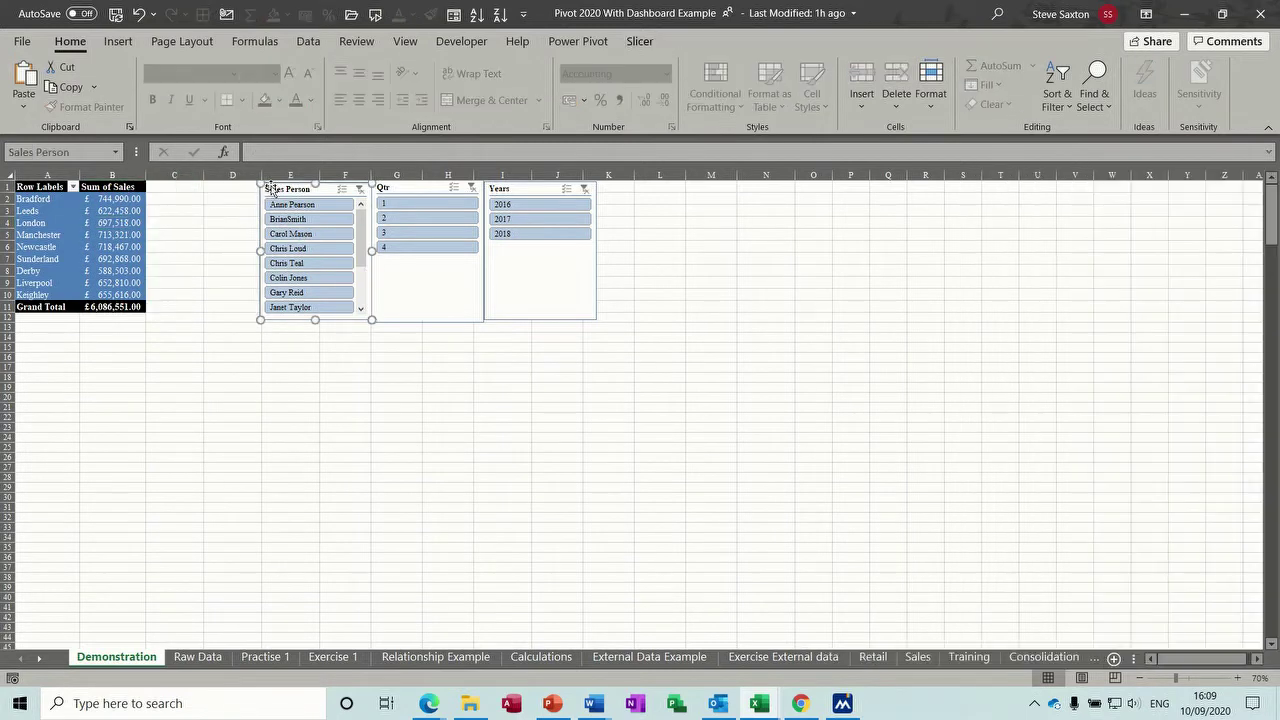
key("Delete")
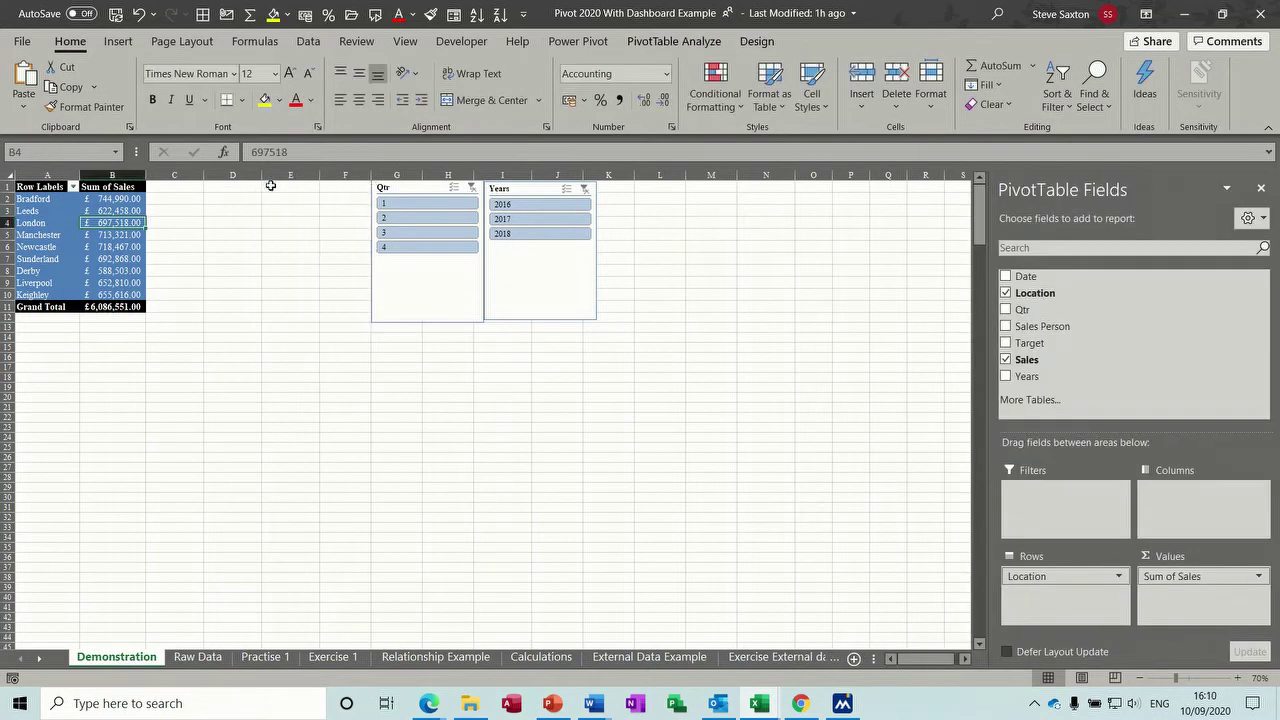
left_click(406, 188)
key("Delete")
left_click(526, 187)
key("Delete")
key("Delete")
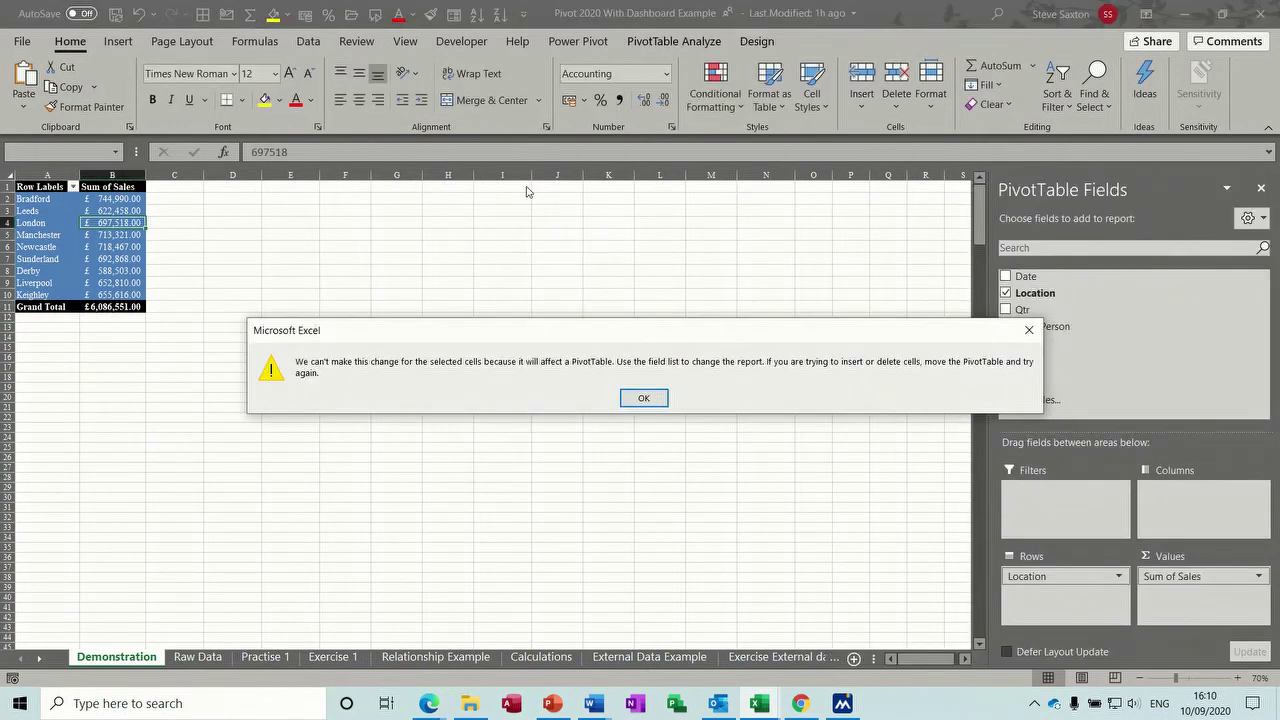
left_click(644, 397)
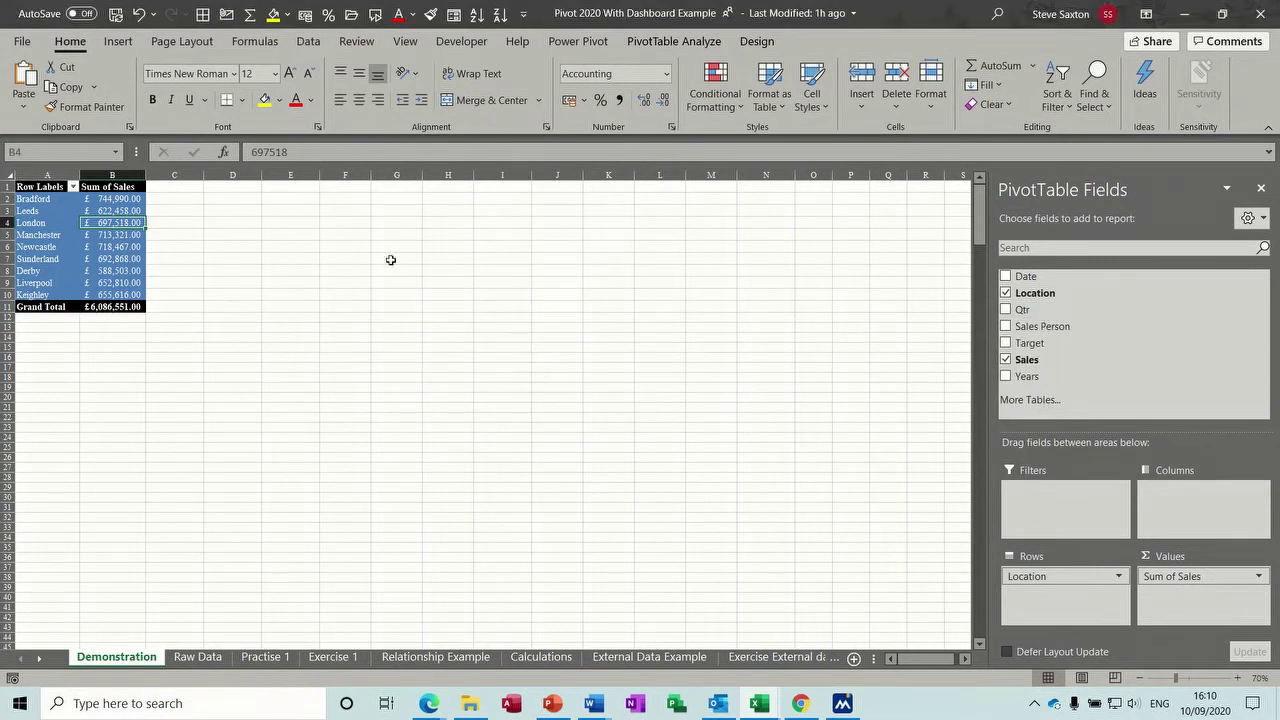
Step: Delete the Demonstration sheet permanently from the workbook
right_click(130, 662)
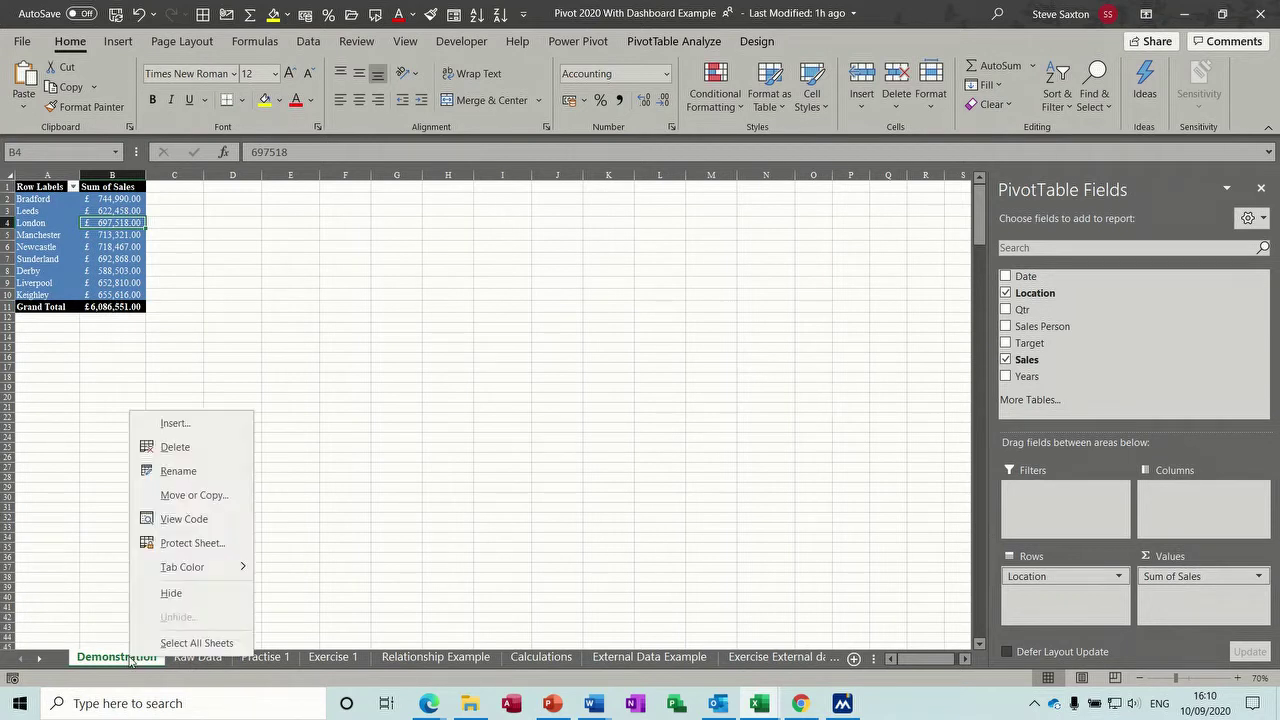
left_click(170, 450)
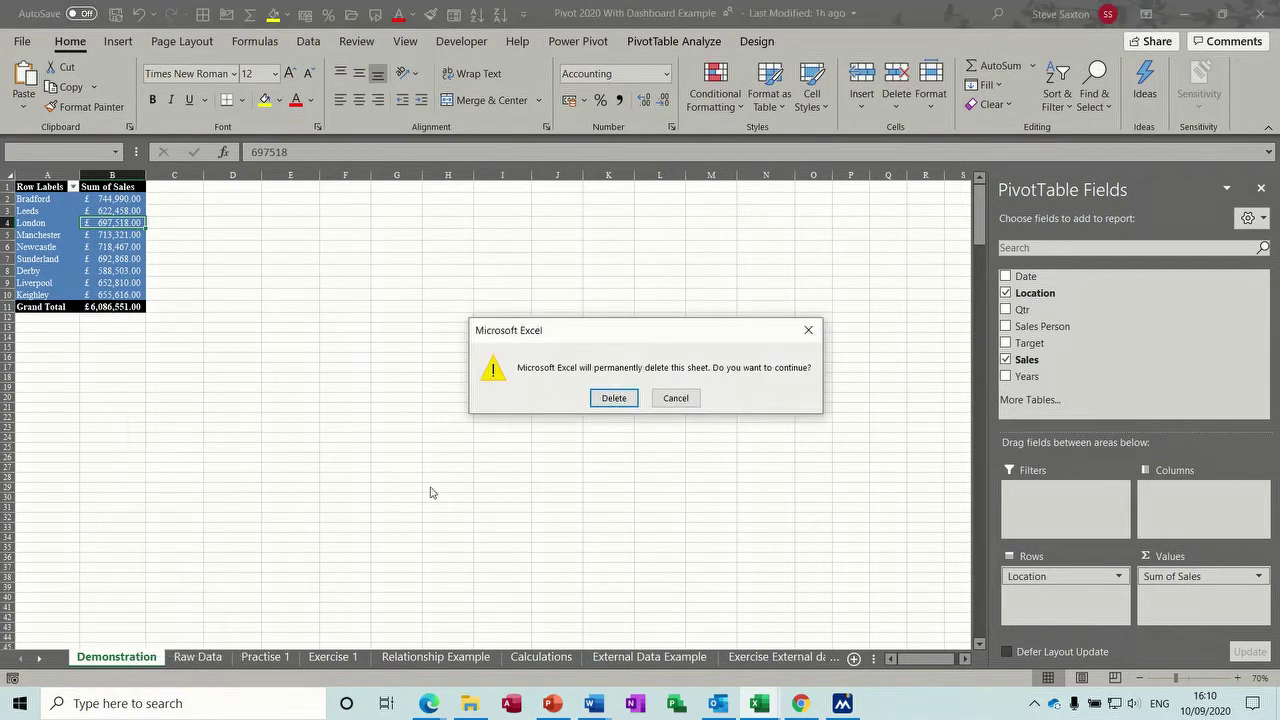
left_click(609, 399)
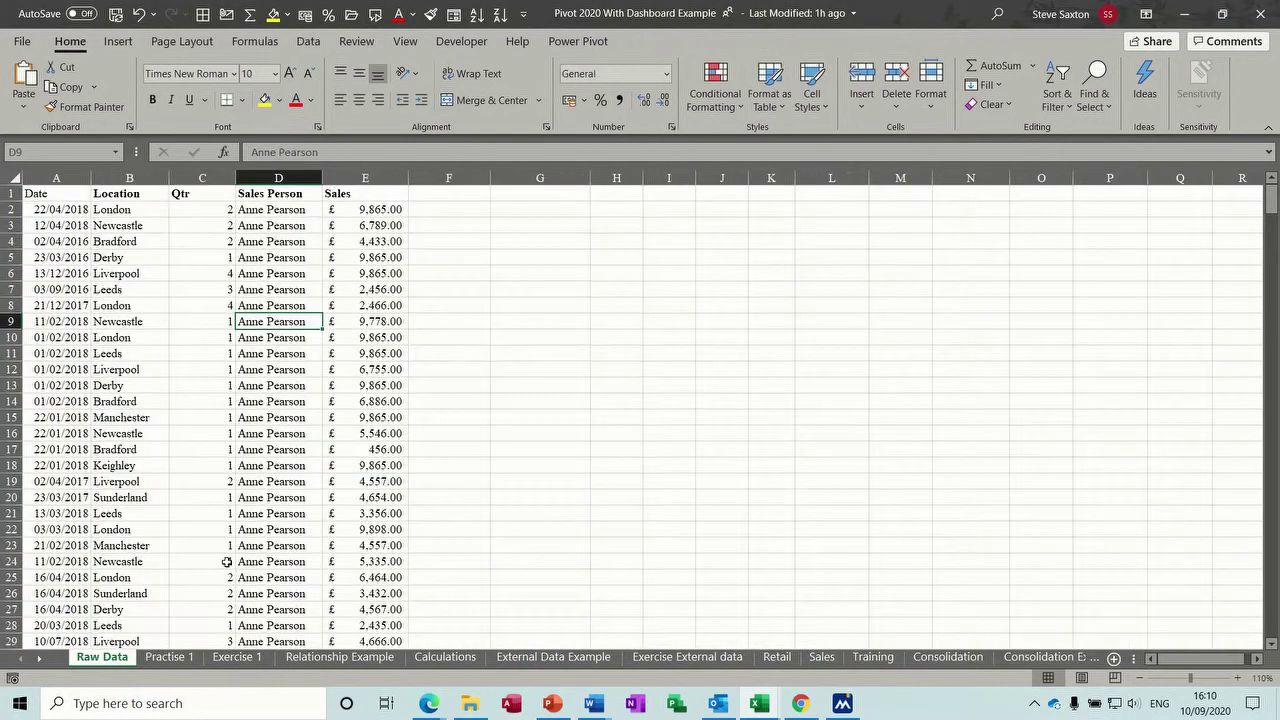
Step: Create a PivotTable from the Raw Data range A1:E432 on a new worksheet
left_click(157, 397)
left_click(117, 43)
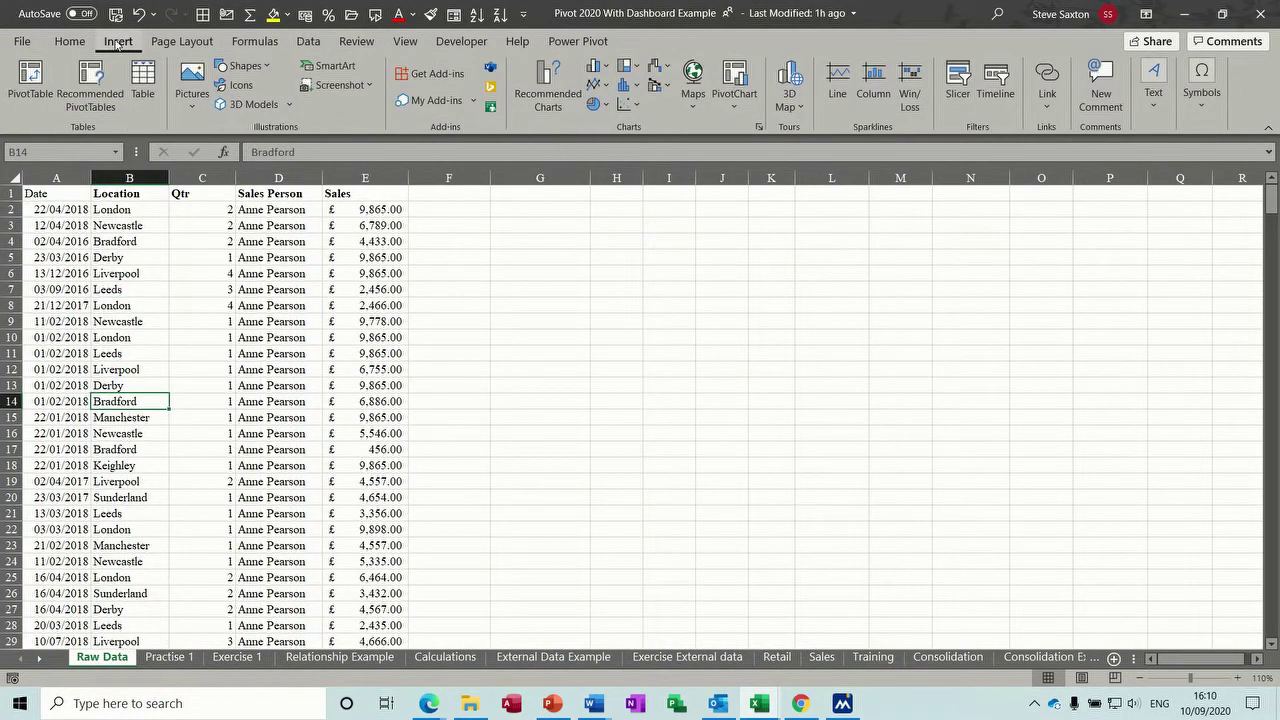
left_click(30, 82)
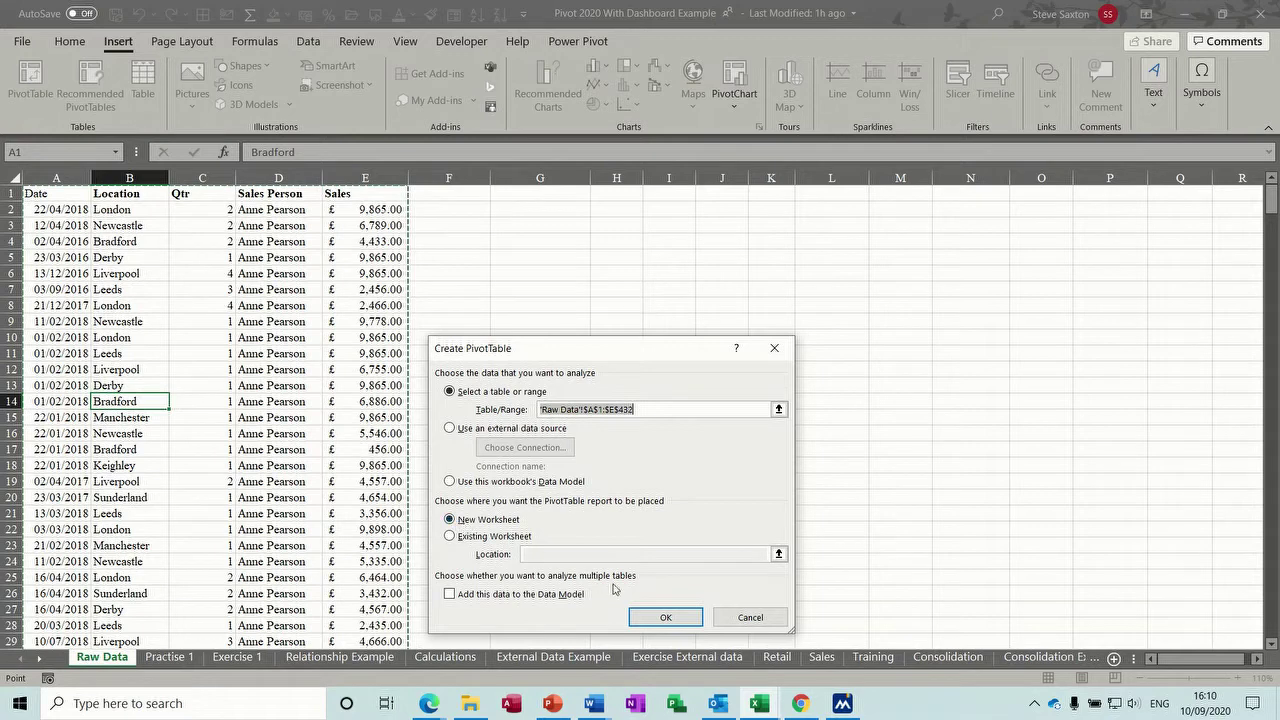
left_click(652, 621)
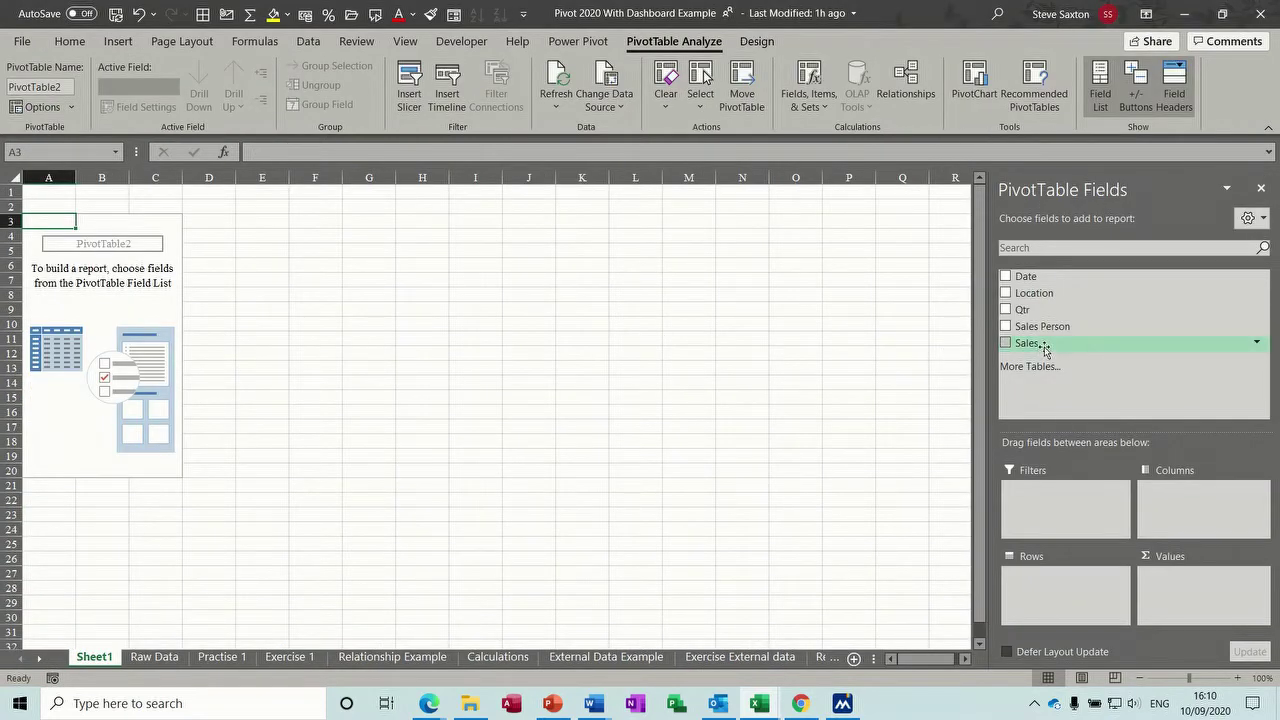
Step: Lay out the PivotTable with Sales as the values, Location as the rows, and Sales Person and Qtr as report filters
left_click_drag(1048, 345, 1183, 590)
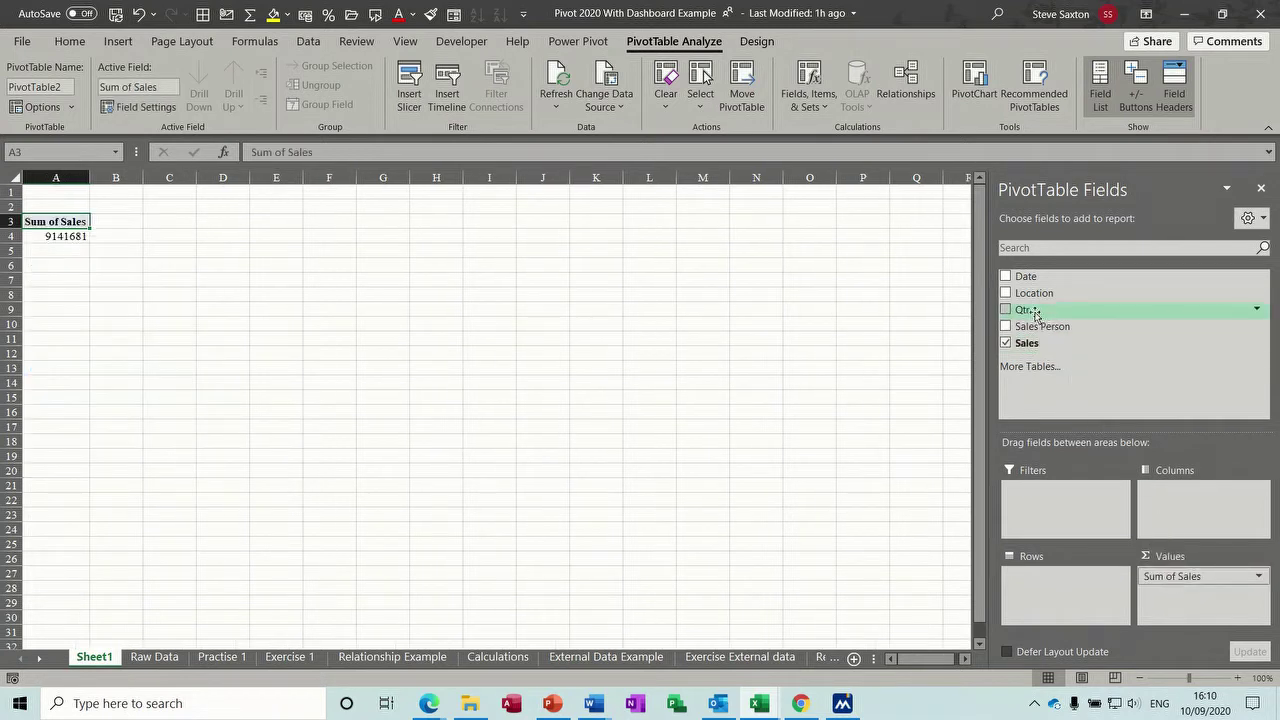
left_click_drag(1032, 293, 1040, 576)
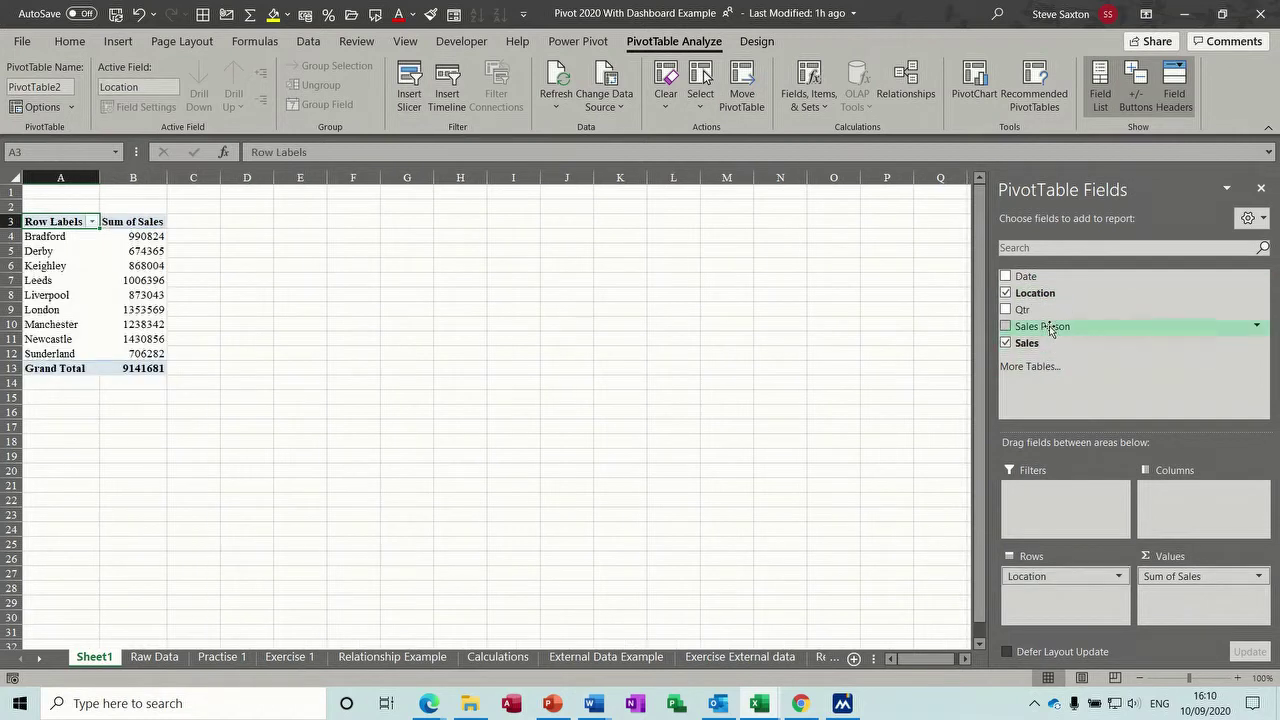
left_click_drag(1049, 330, 1070, 508)
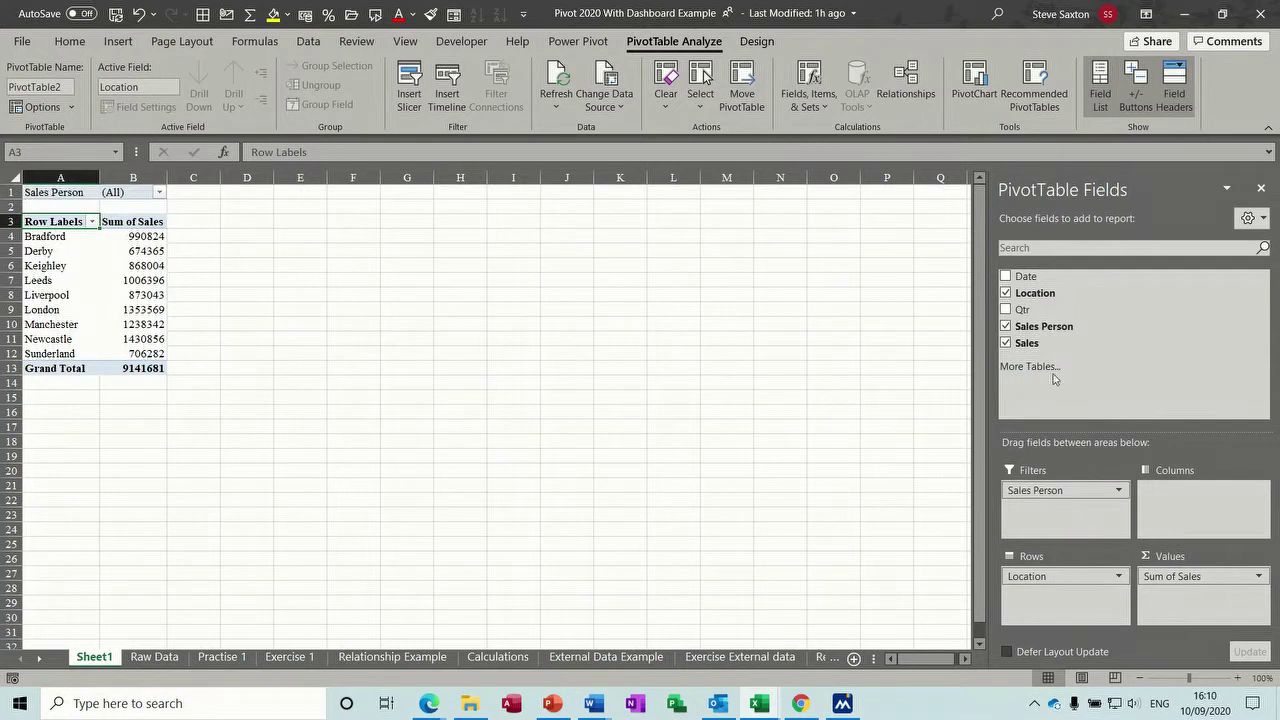
left_click_drag(1036, 312, 1046, 512)
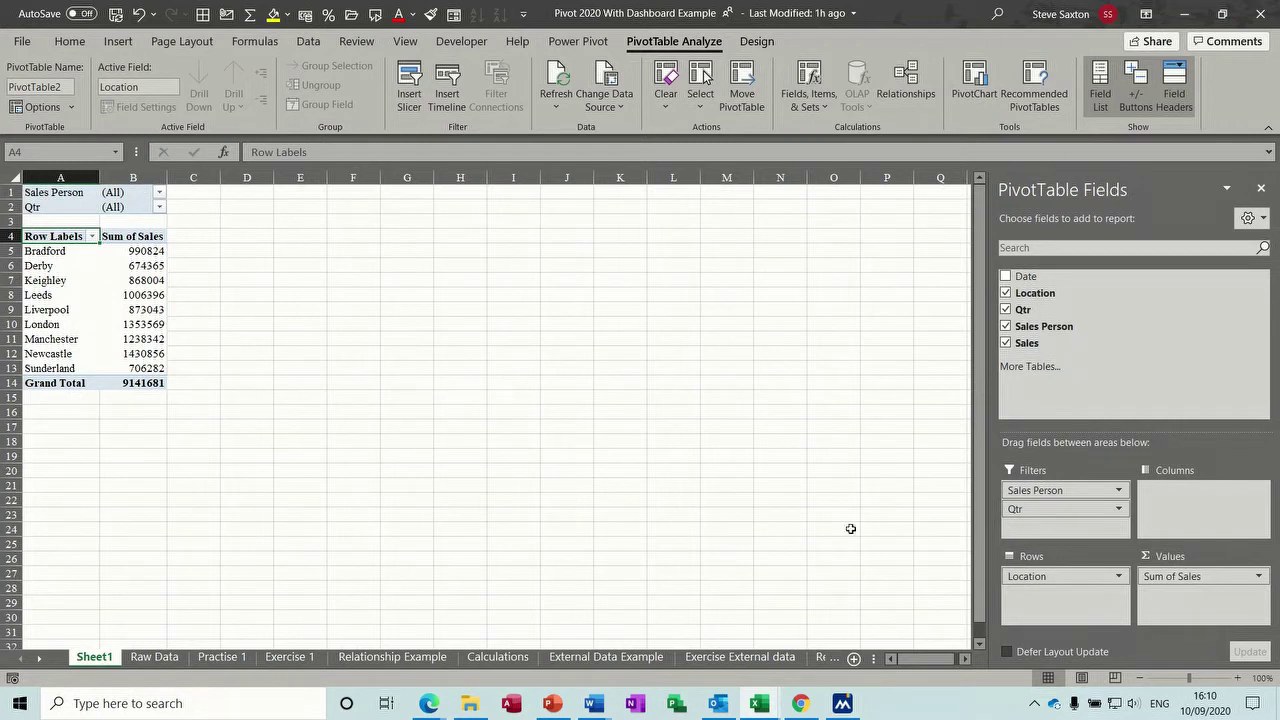
Step: Set the number format of the Sum of Sales value field to Accounting
left_click(1165, 581)
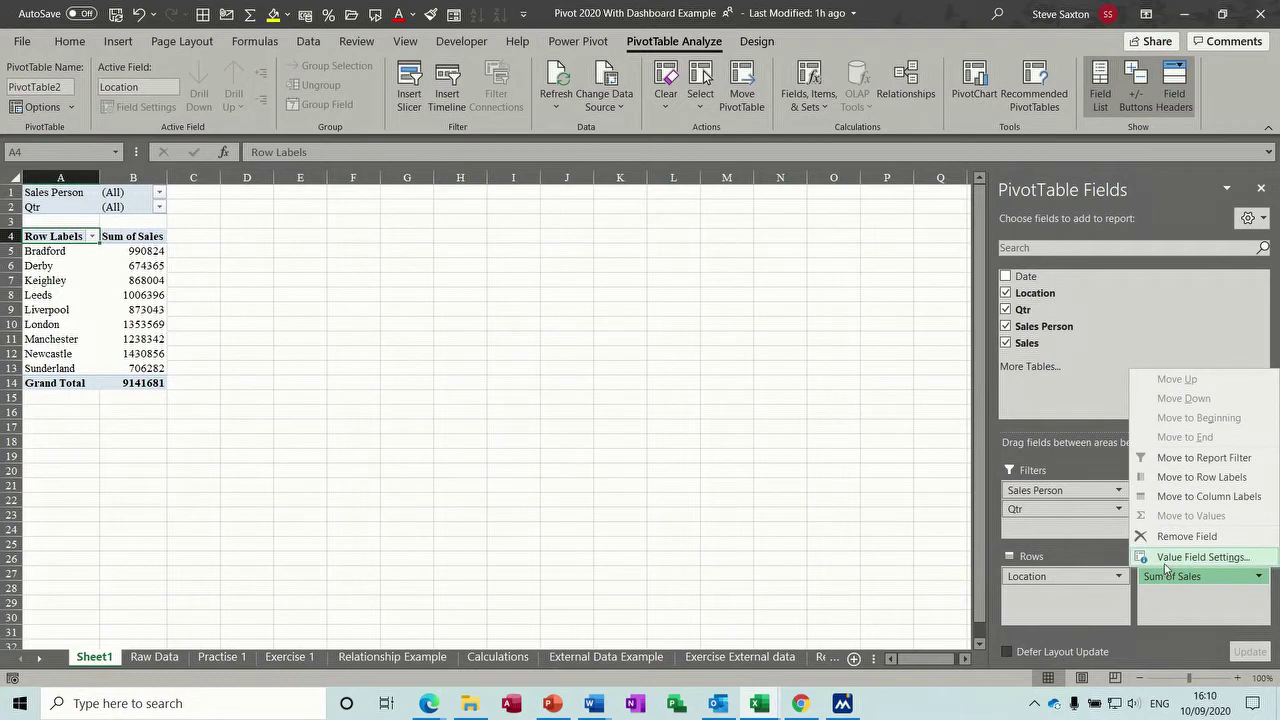
left_click(1177, 560)
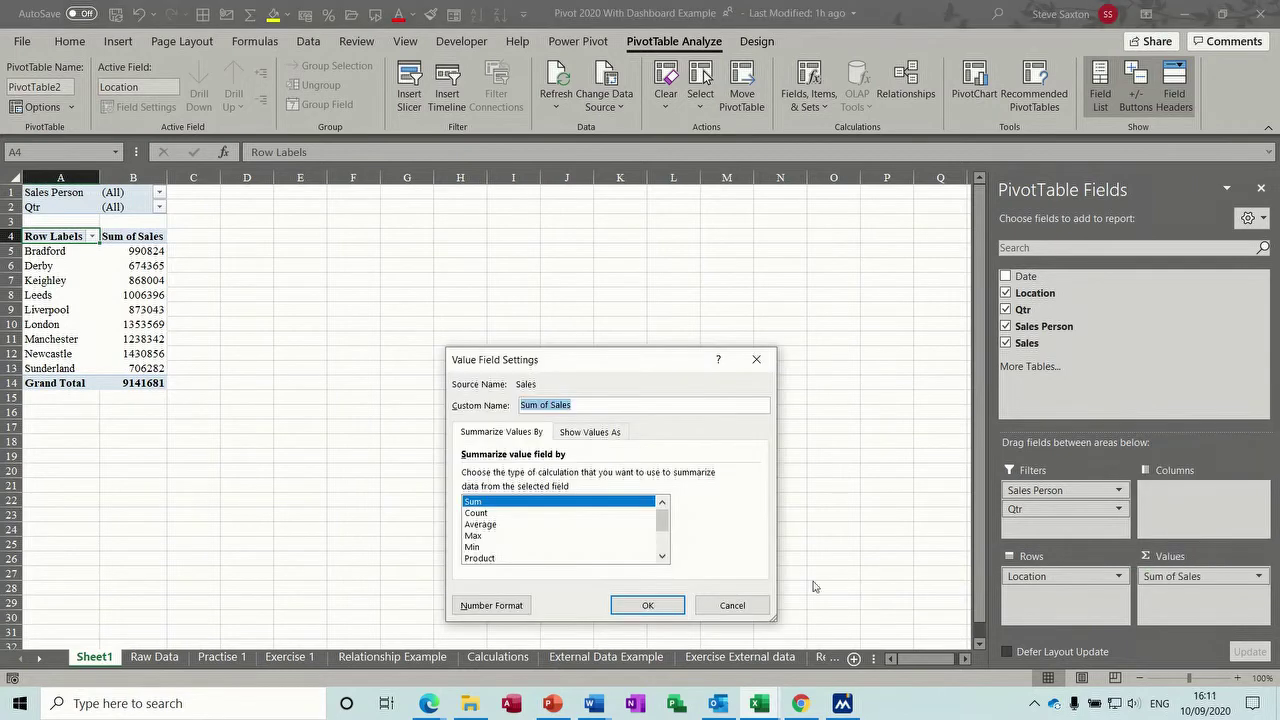
left_click(470, 607)
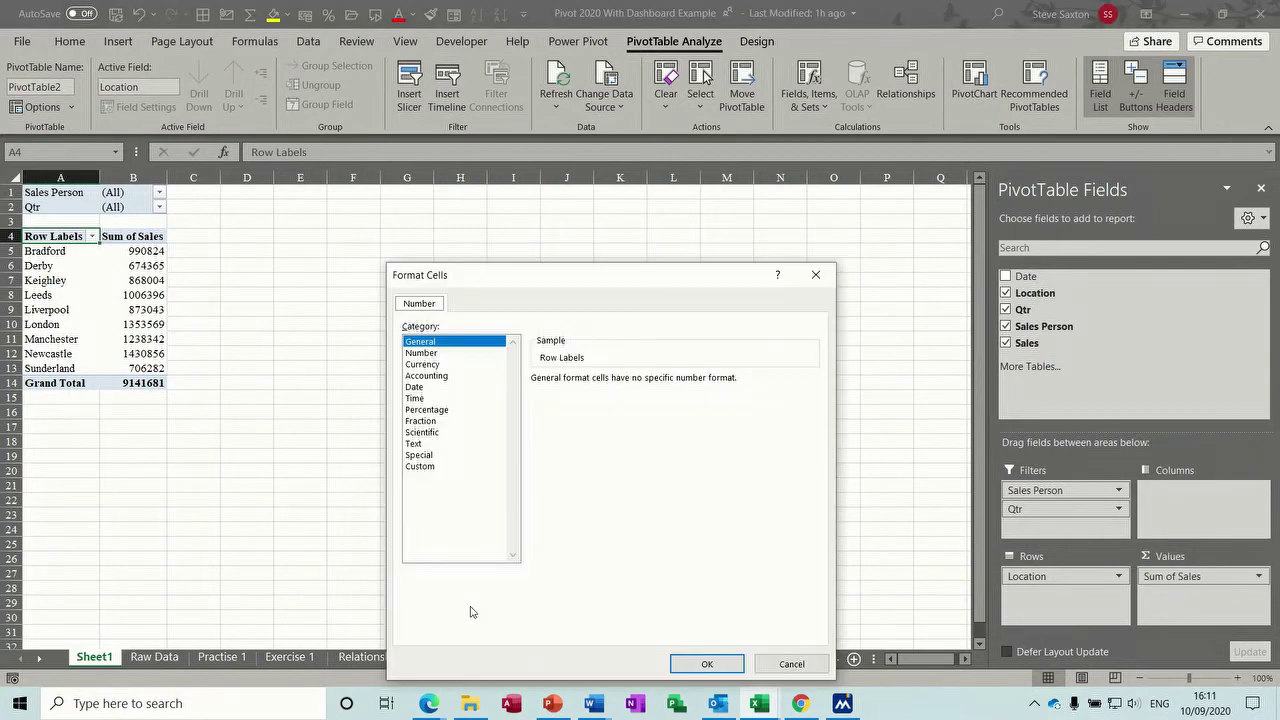
left_click(430, 376)
left_click(702, 664)
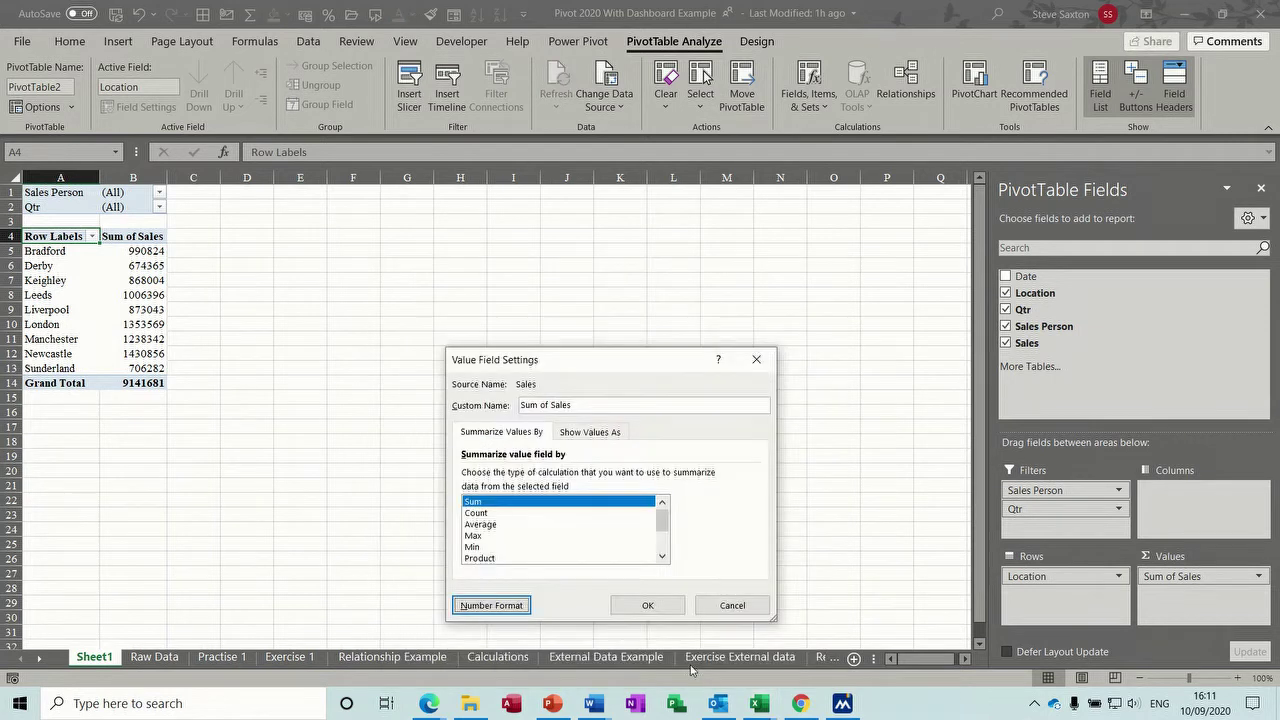
left_click(648, 606)
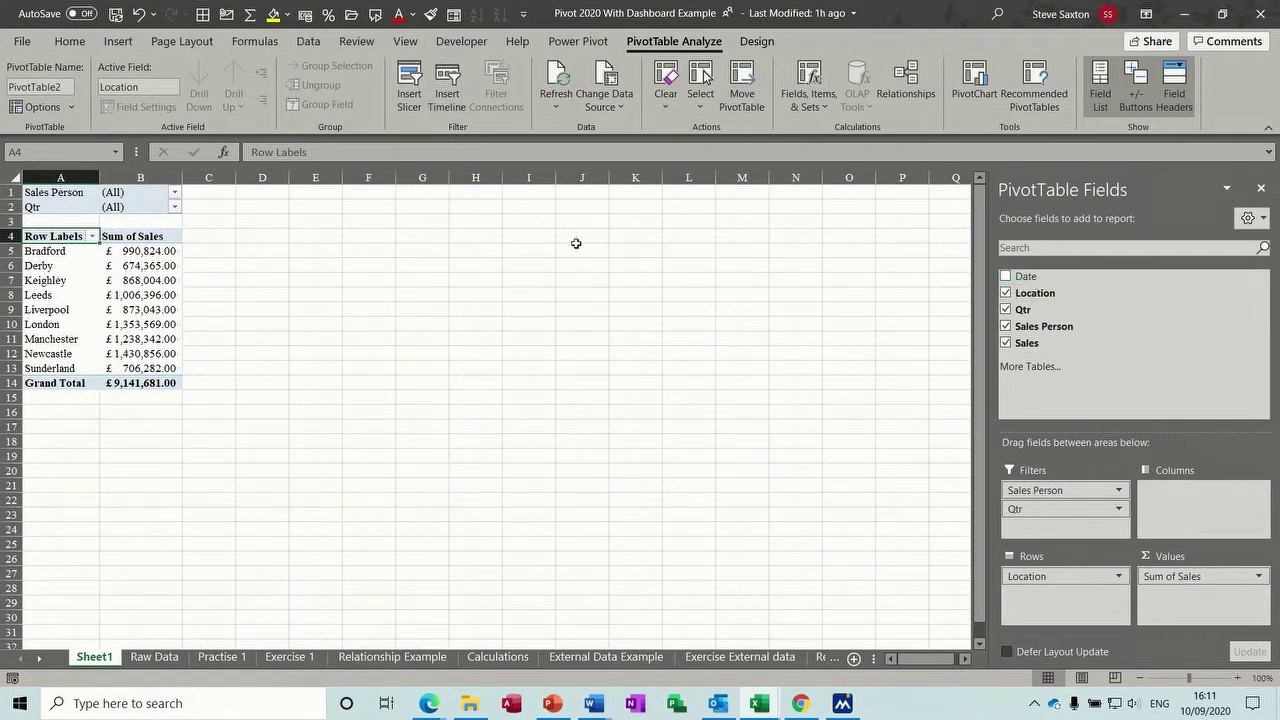
Step: Insert Qtr and Sales Person slicers and arrange them side by side directly beside the PivotTable
left_click(418, 100)
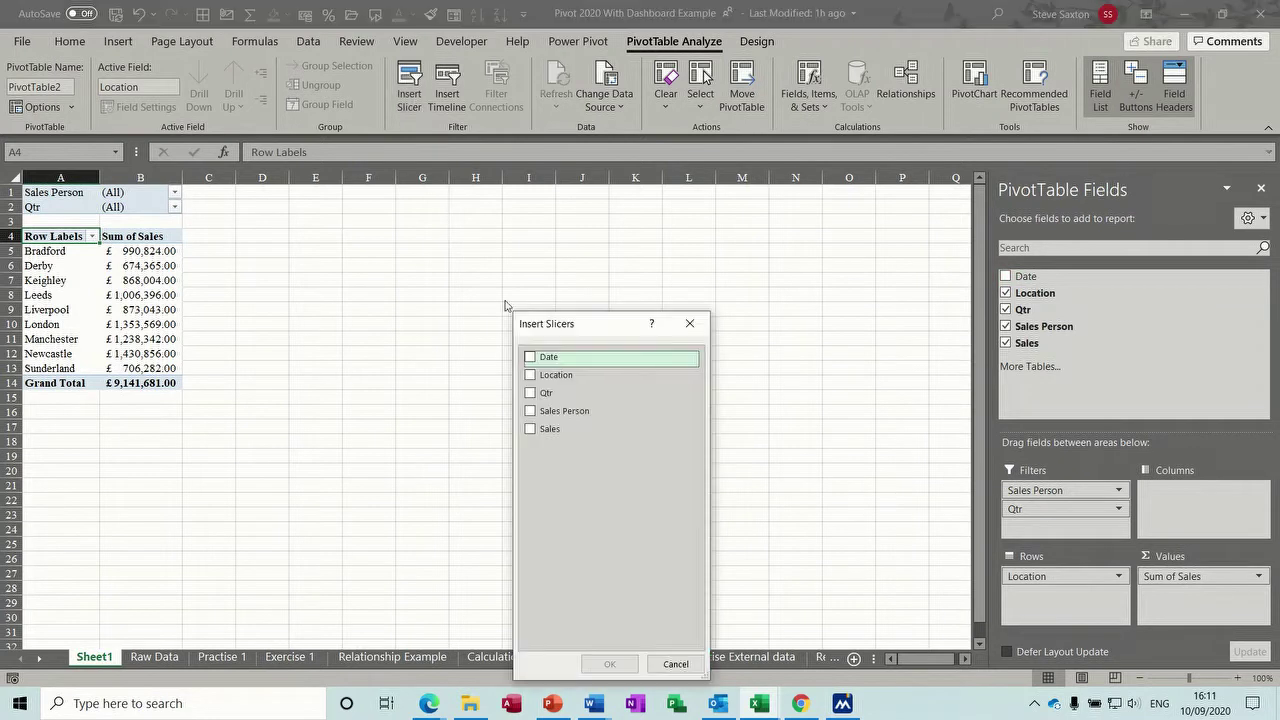
left_click(530, 393)
left_click(530, 411)
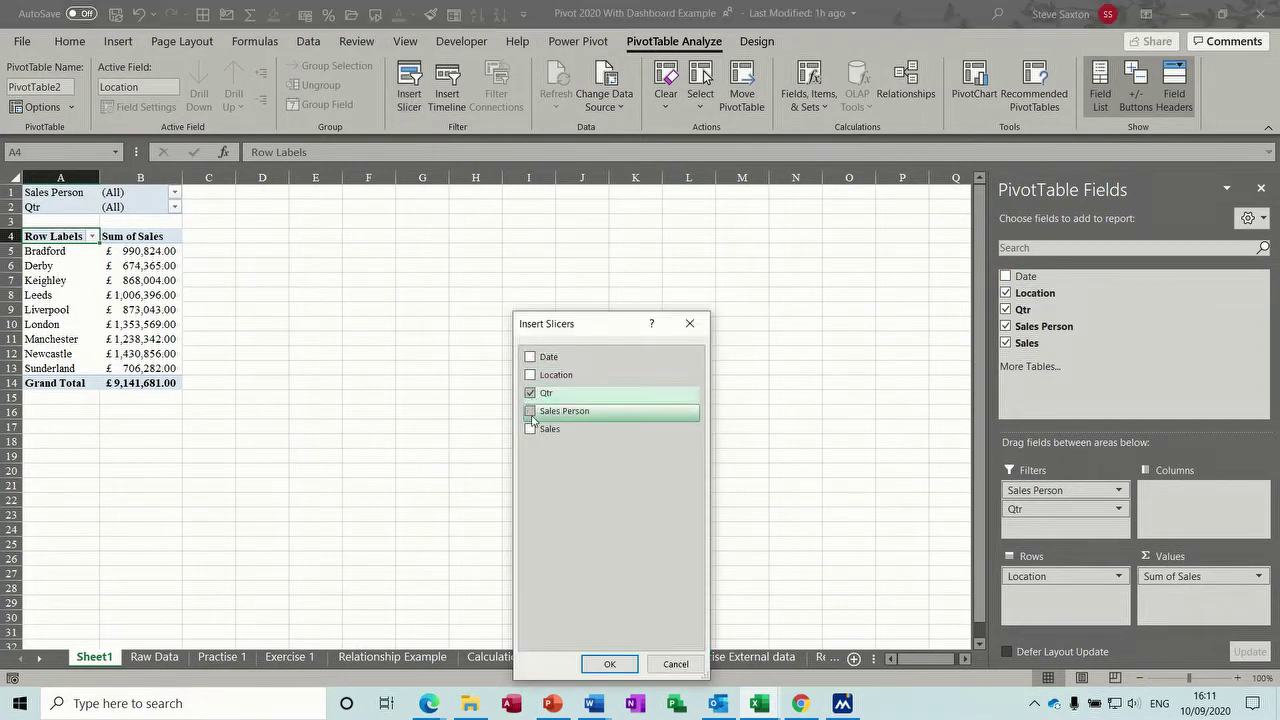
left_click(609, 664)
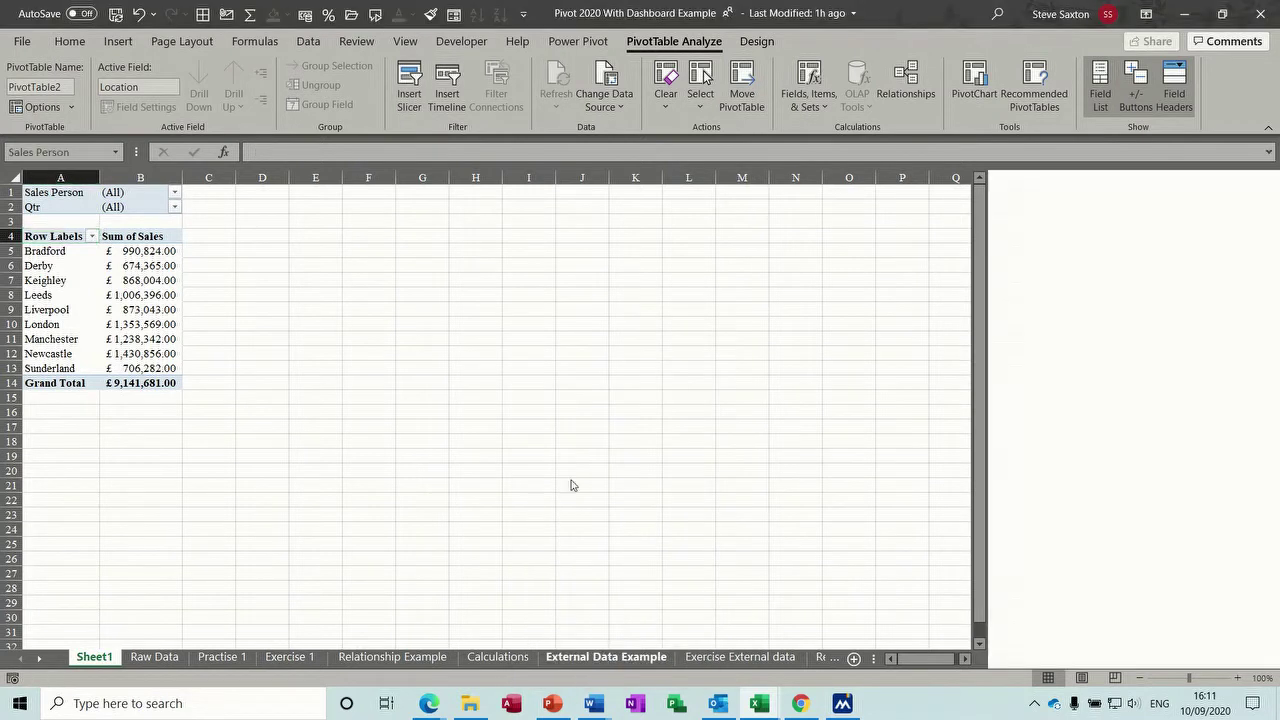
left_click_drag(457, 296, 252, 194)
left_click_drag(493, 340, 405, 197)
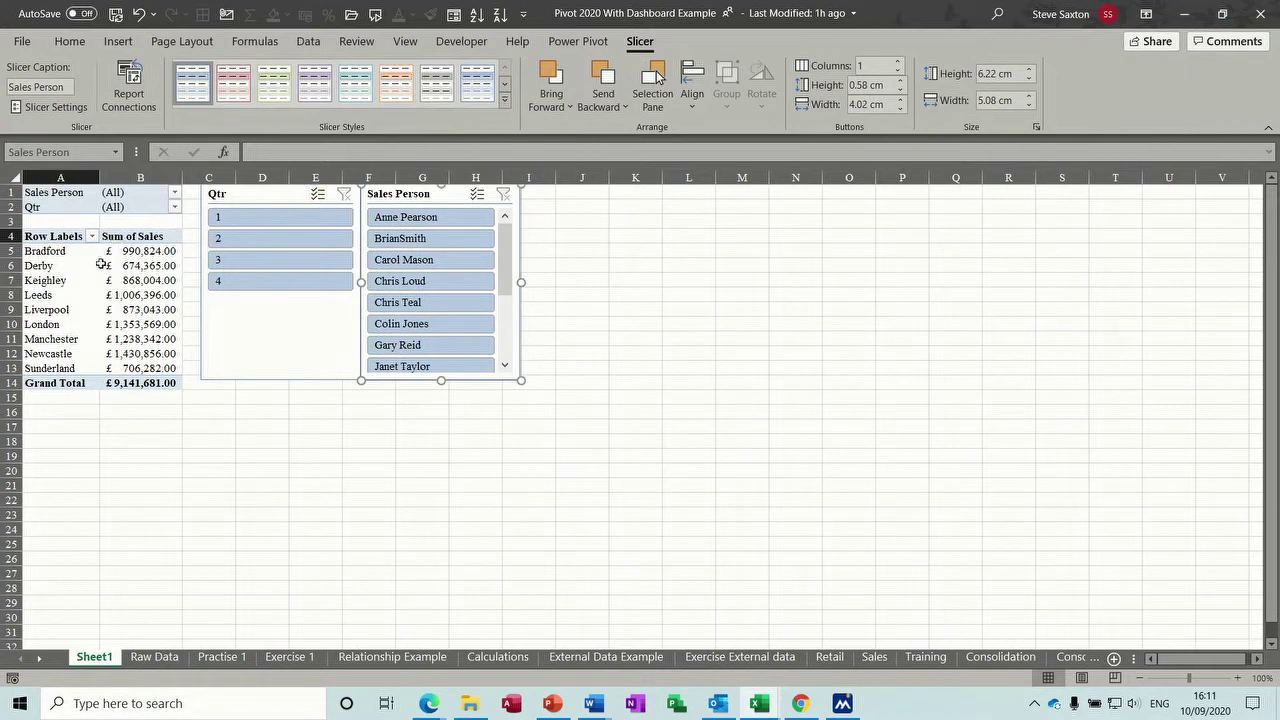
Step: Insert a Date timeline for the sales PivotTable, place it directly below the table and widen it to about 26.65 cm
left_click(107, 278)
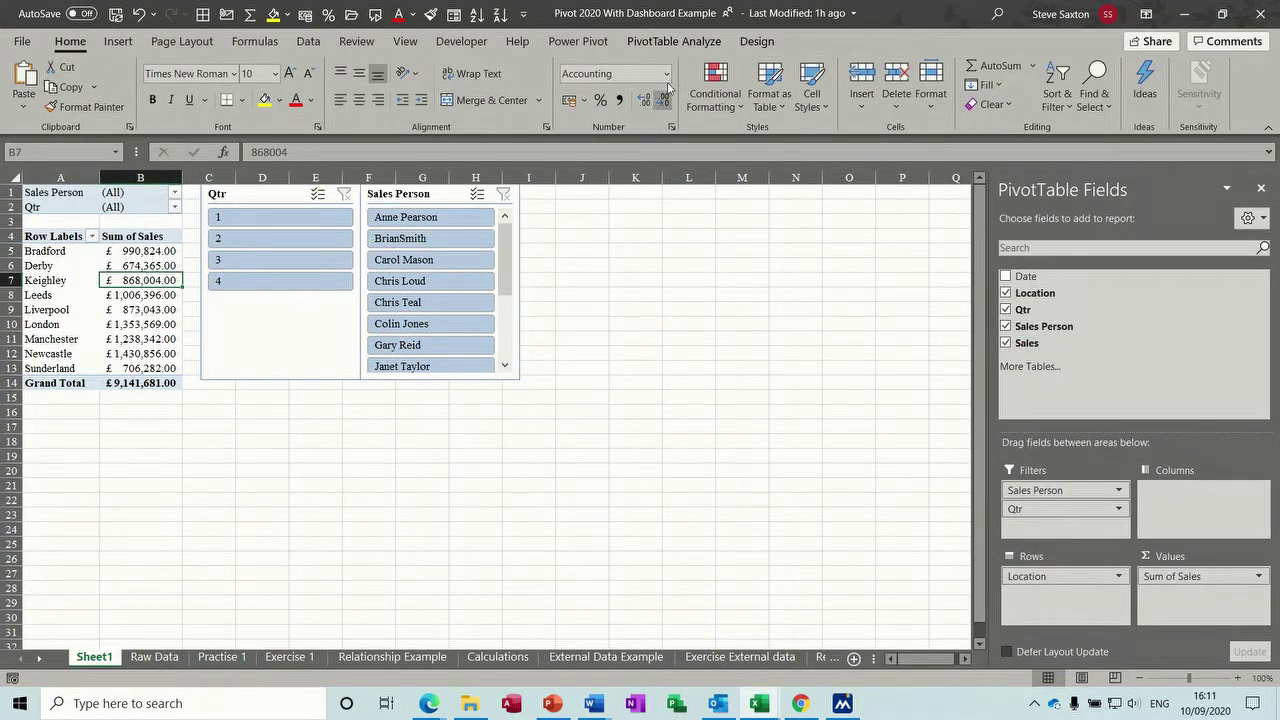
left_click(674, 41)
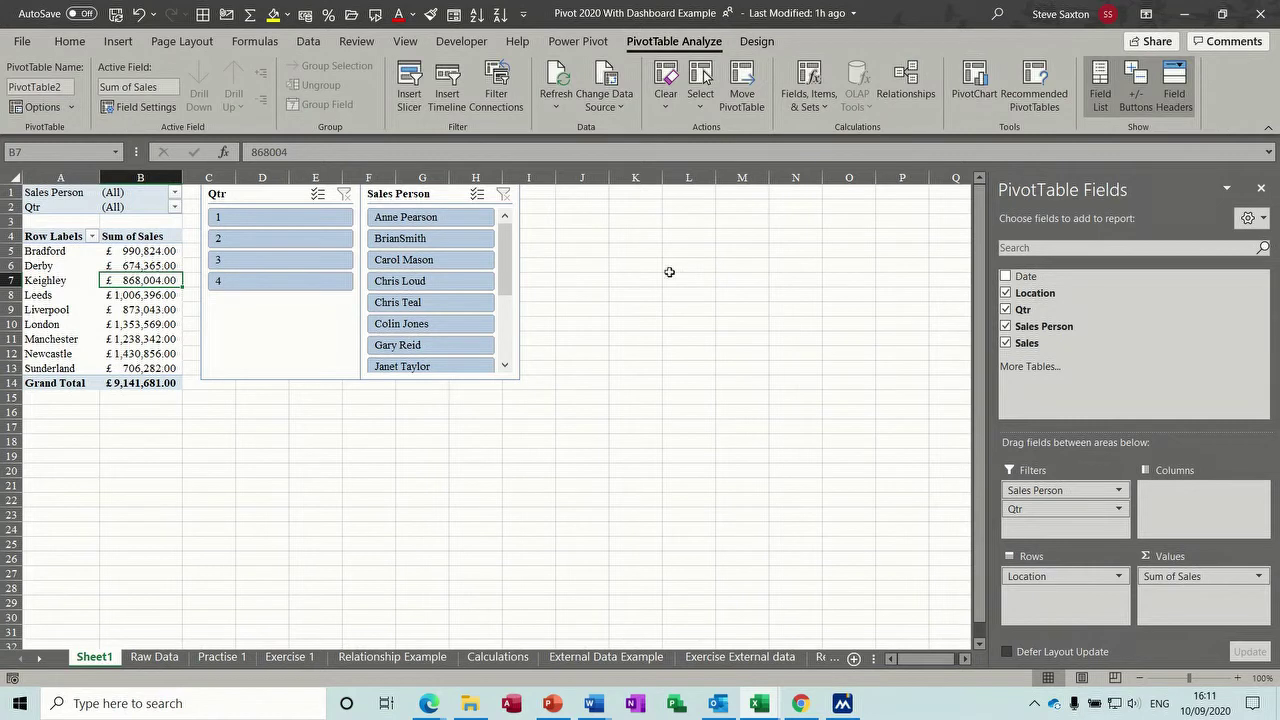
left_click(455, 90)
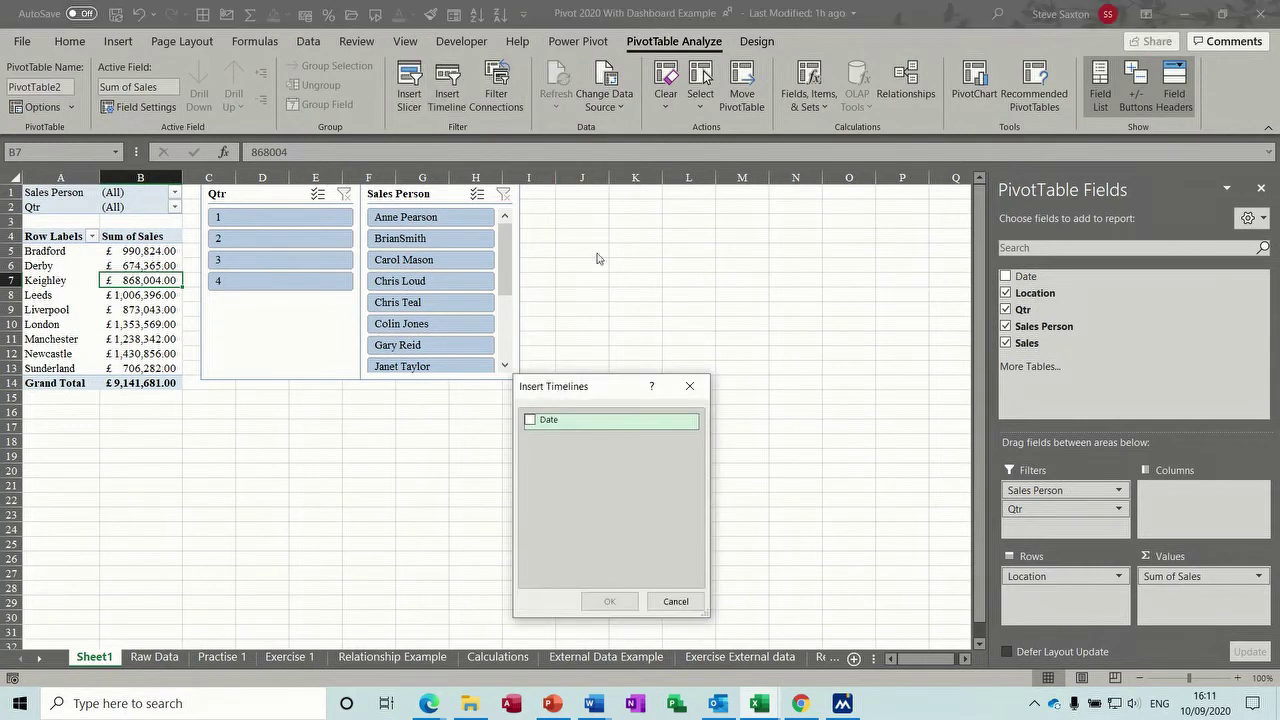
left_click(530, 421)
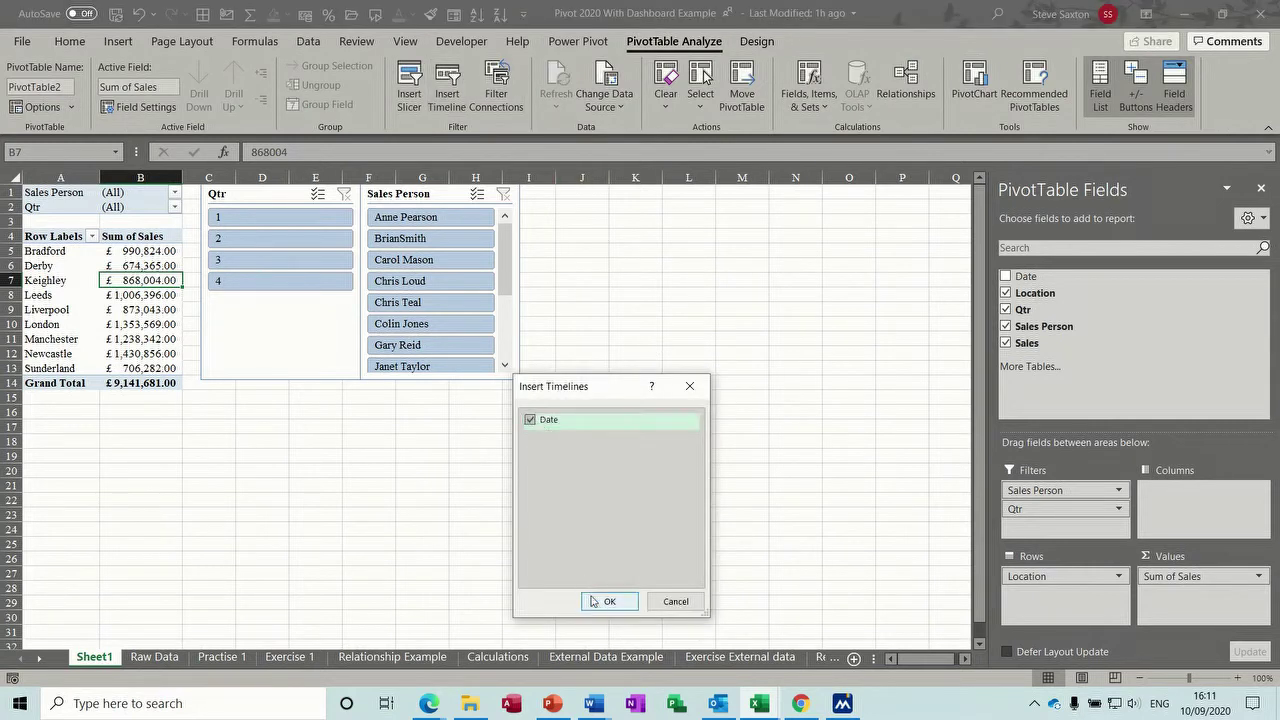
left_click(603, 601)
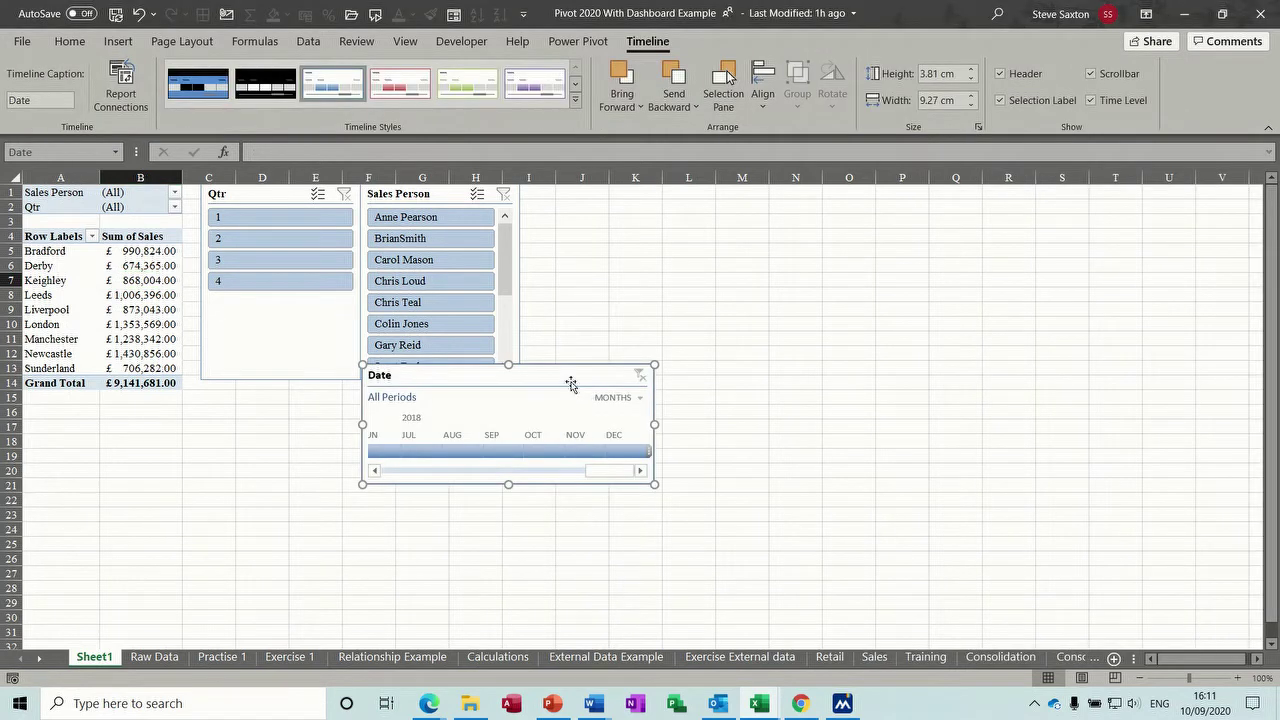
left_click_drag(546, 397, 208, 430)
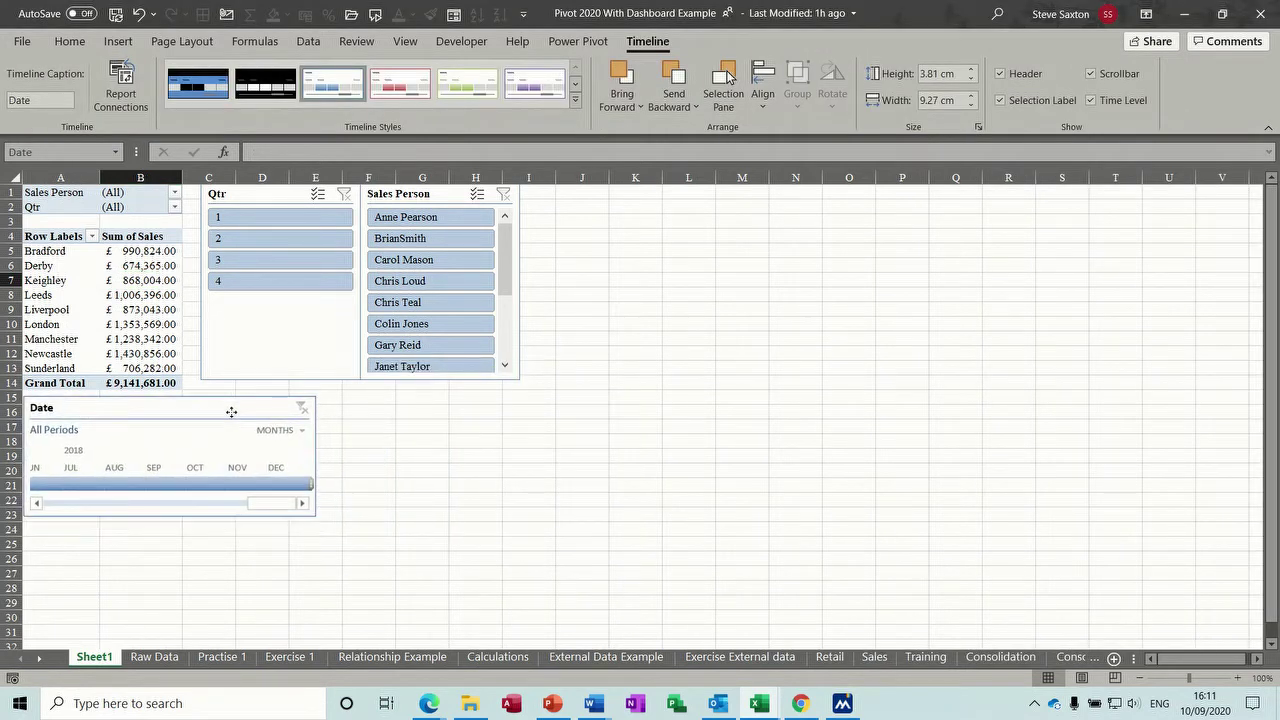
left_click_drag(315, 457, 863, 458)
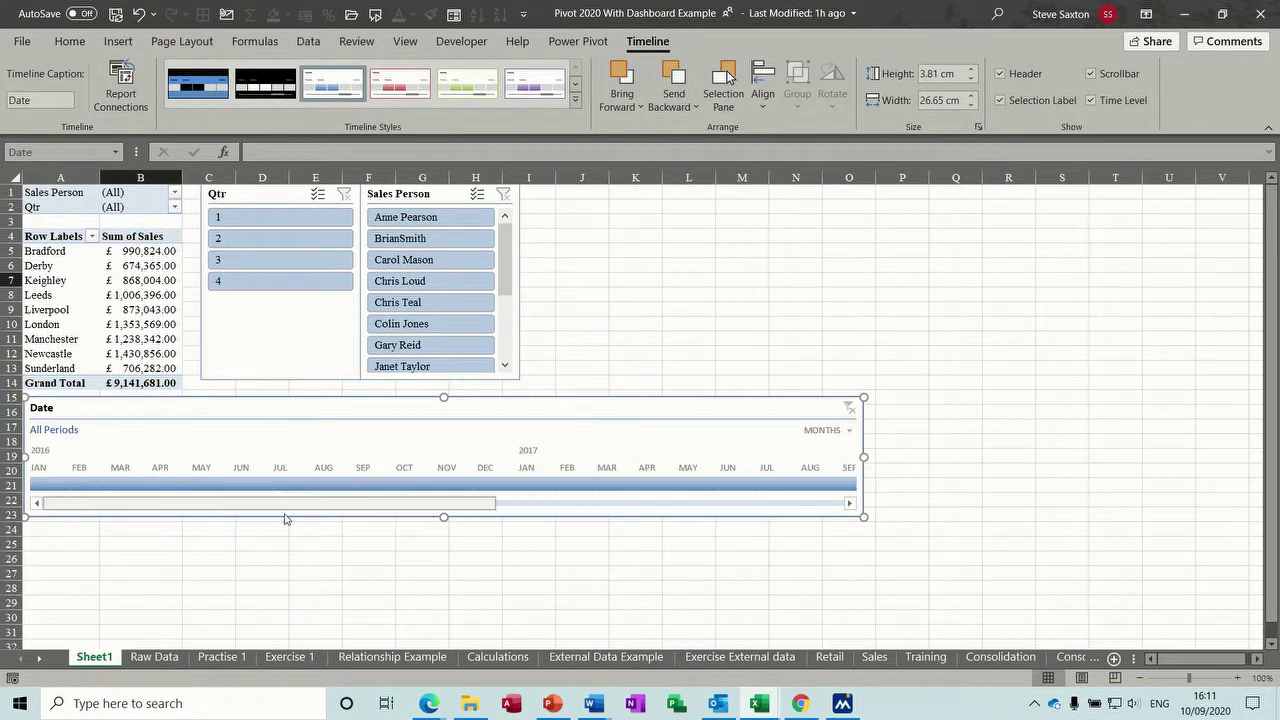
Step: Insert a column PivotChart of sales by location, place it just below the Date timeline and widen it to about 26.6 cm
left_click(152, 313)
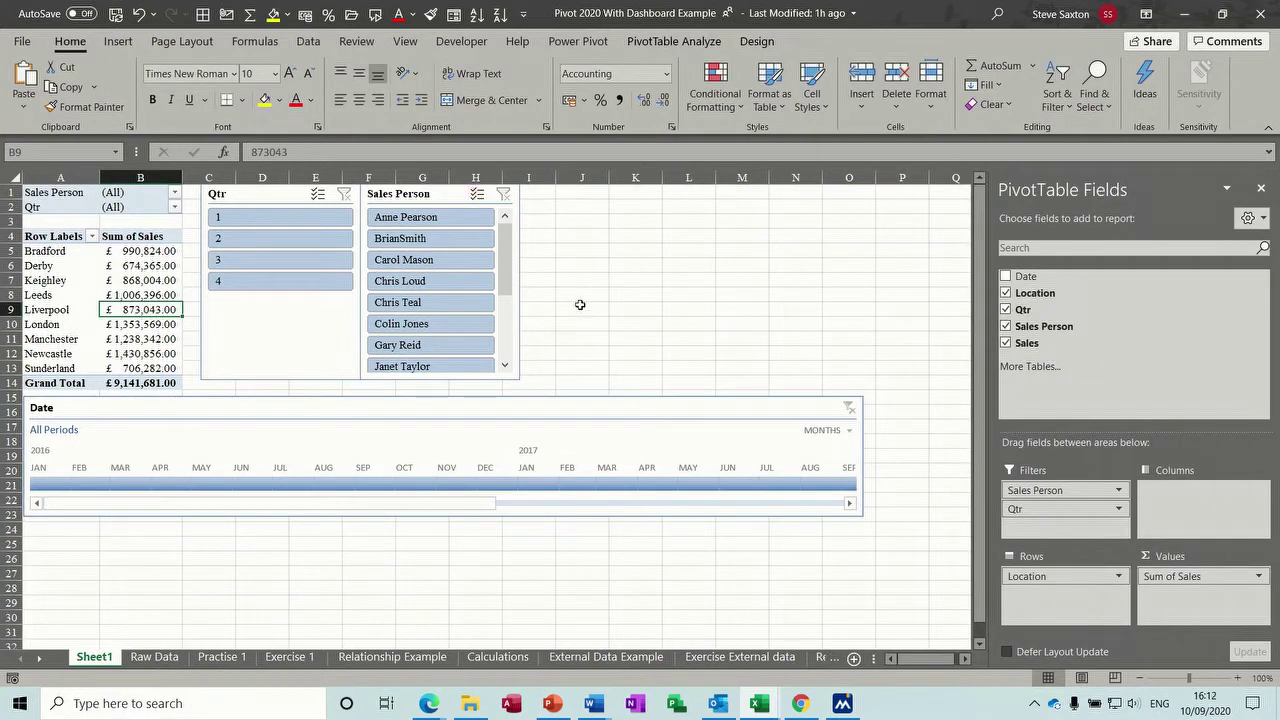
left_click(665, 43)
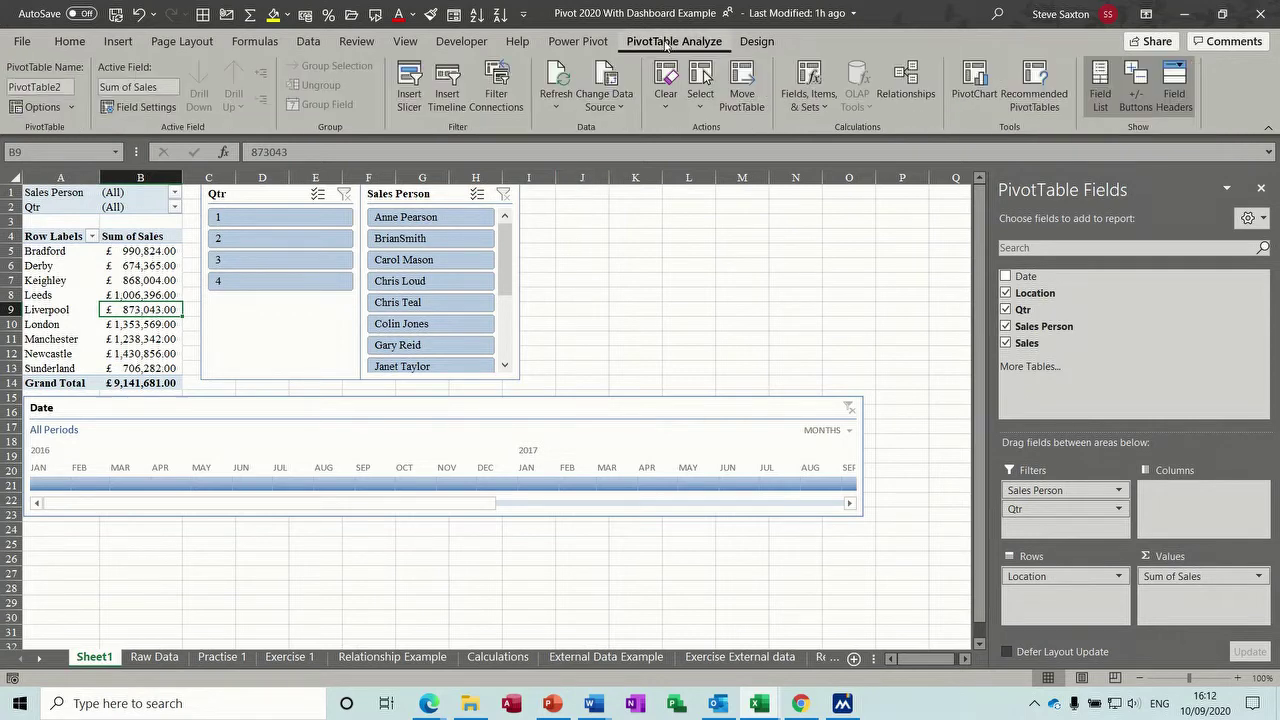
left_click(968, 88)
double_click(604, 278)
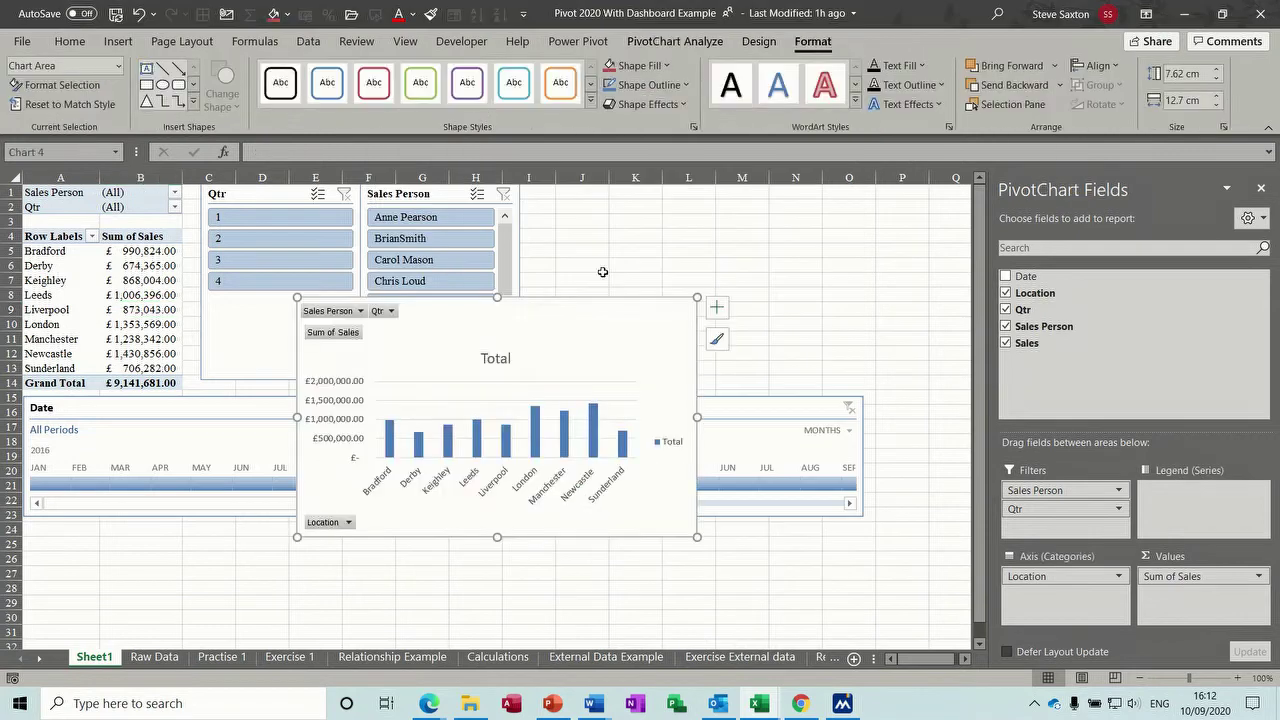
left_click_drag(591, 306, 306, 524)
left_click_drag(423, 630, 861, 602)
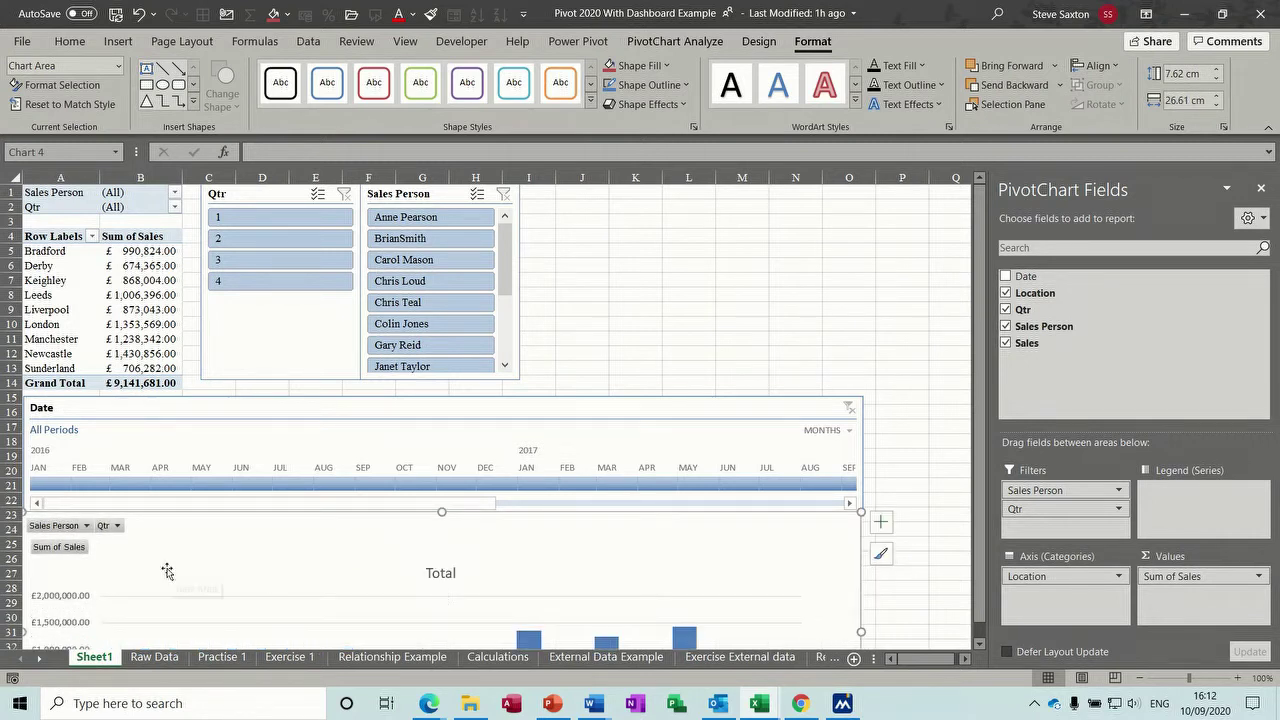
left_click(86, 527)
left_click(86, 527)
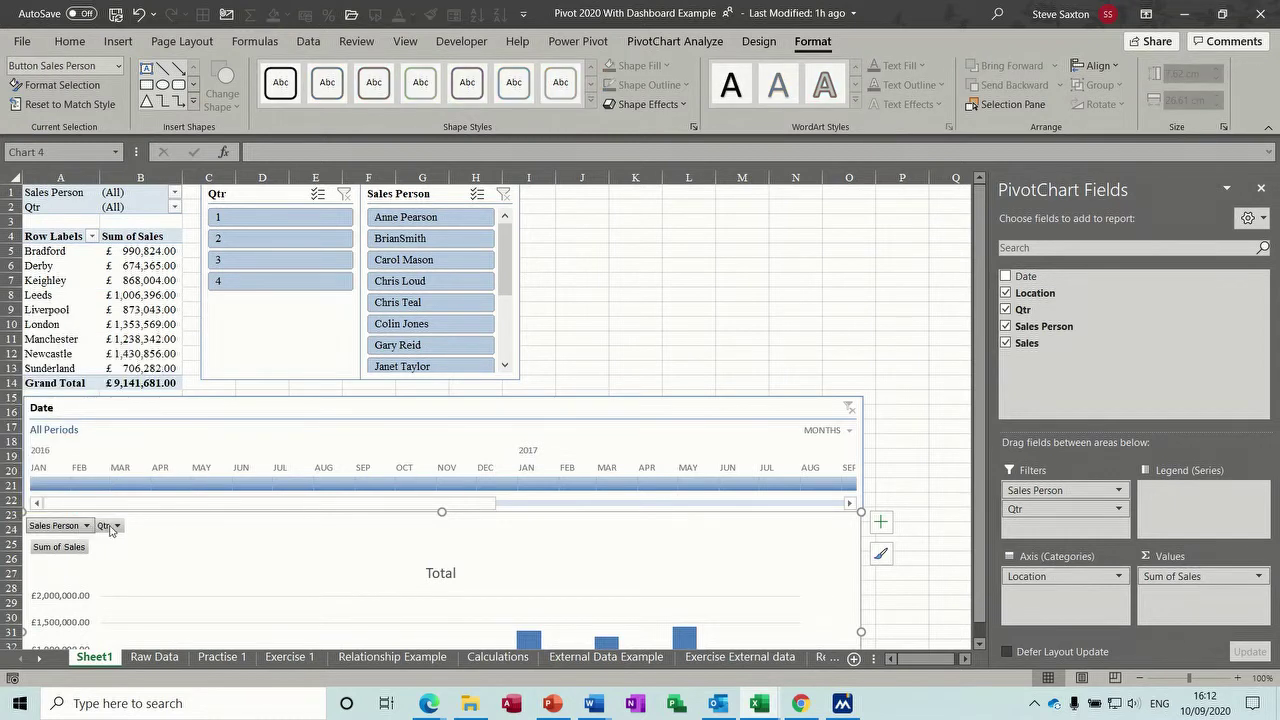
left_click(112, 529)
left_click(168, 505)
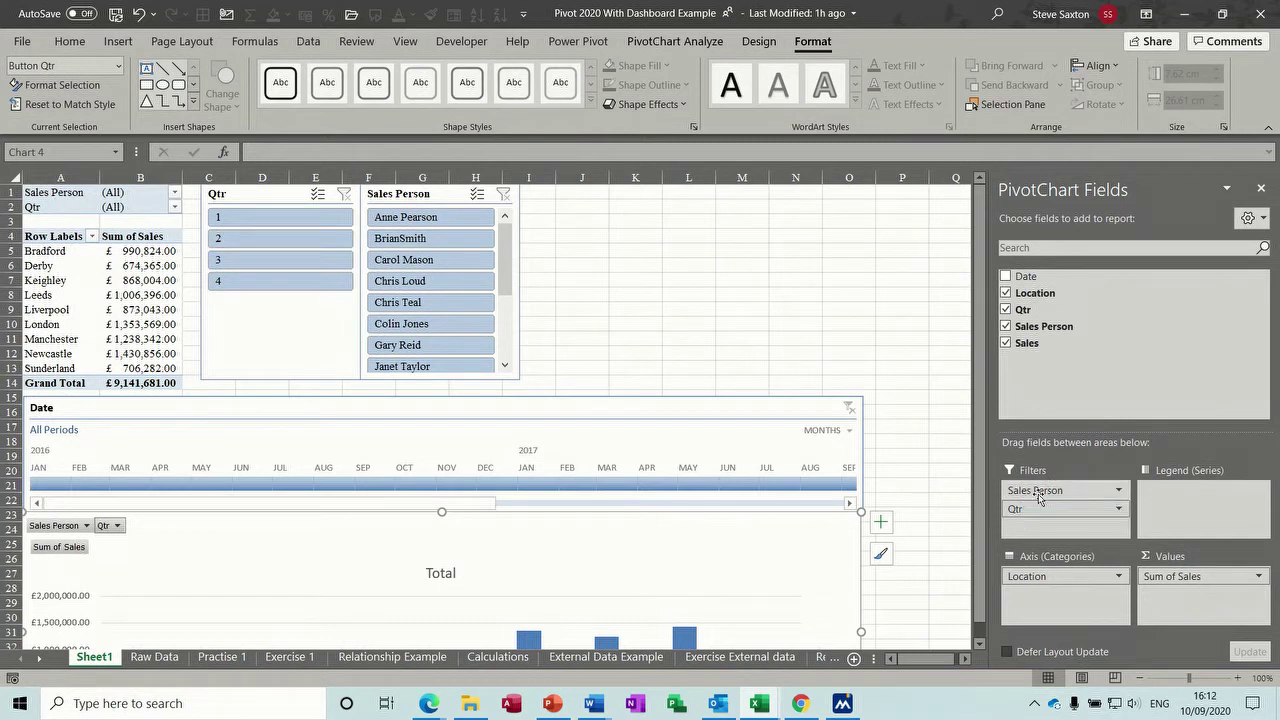
left_click_drag(546, 545, 543, 560)
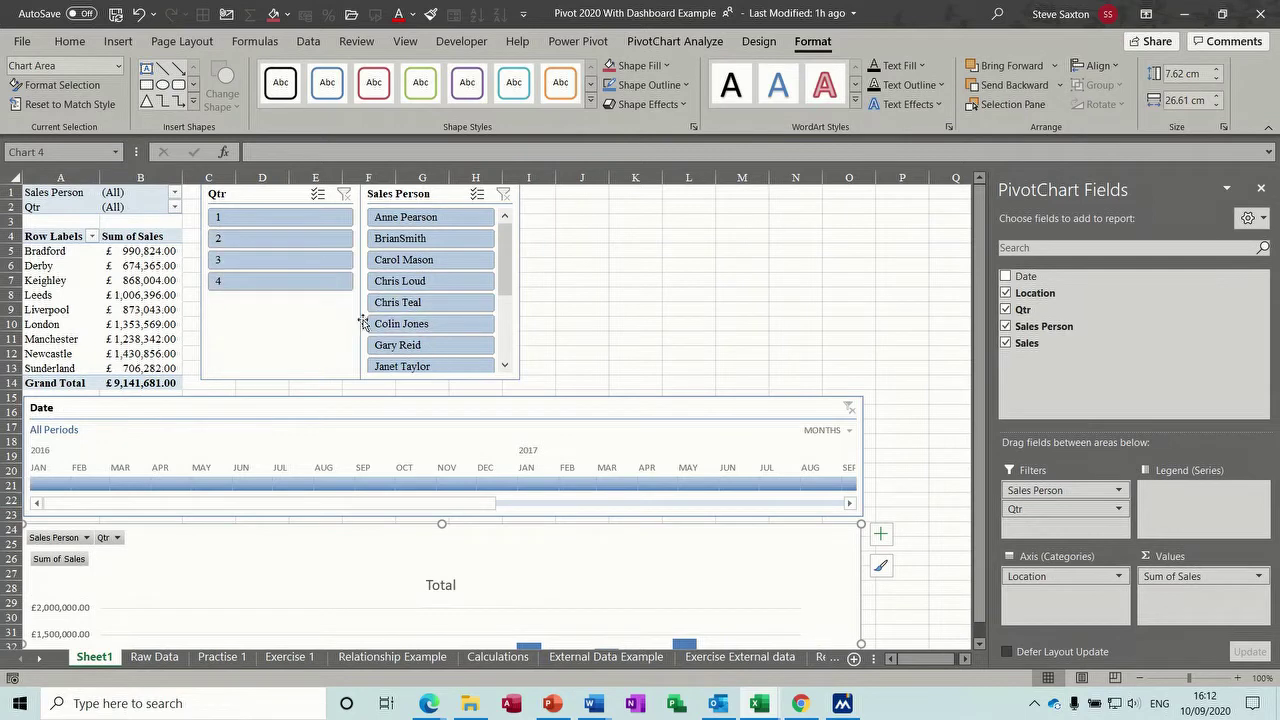
Step: Filter the sales data to Jul - Oct 2016 with the Date timeline, and clear the timeline filter
left_click(95, 280)
left_click(115, 294)
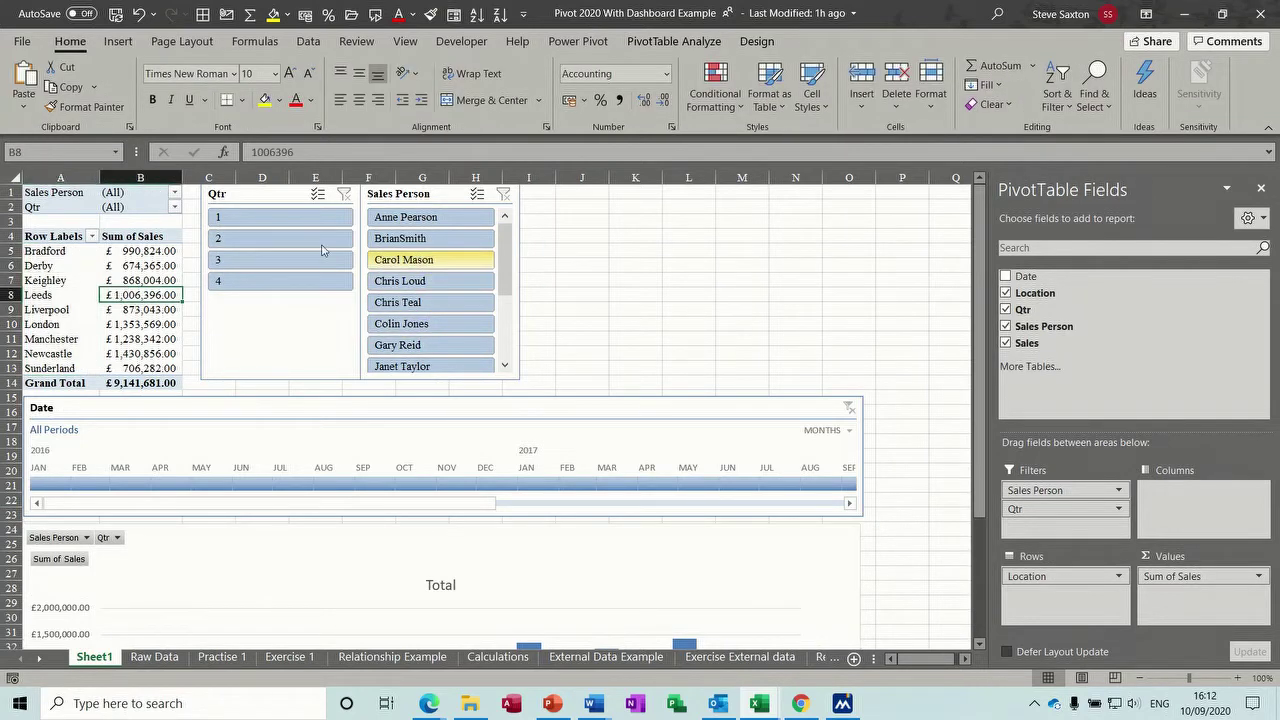
left_click(544, 410)
left_click(478, 481)
left_click(372, 481)
left_click(293, 481)
left_click_drag(316, 481, 443, 481)
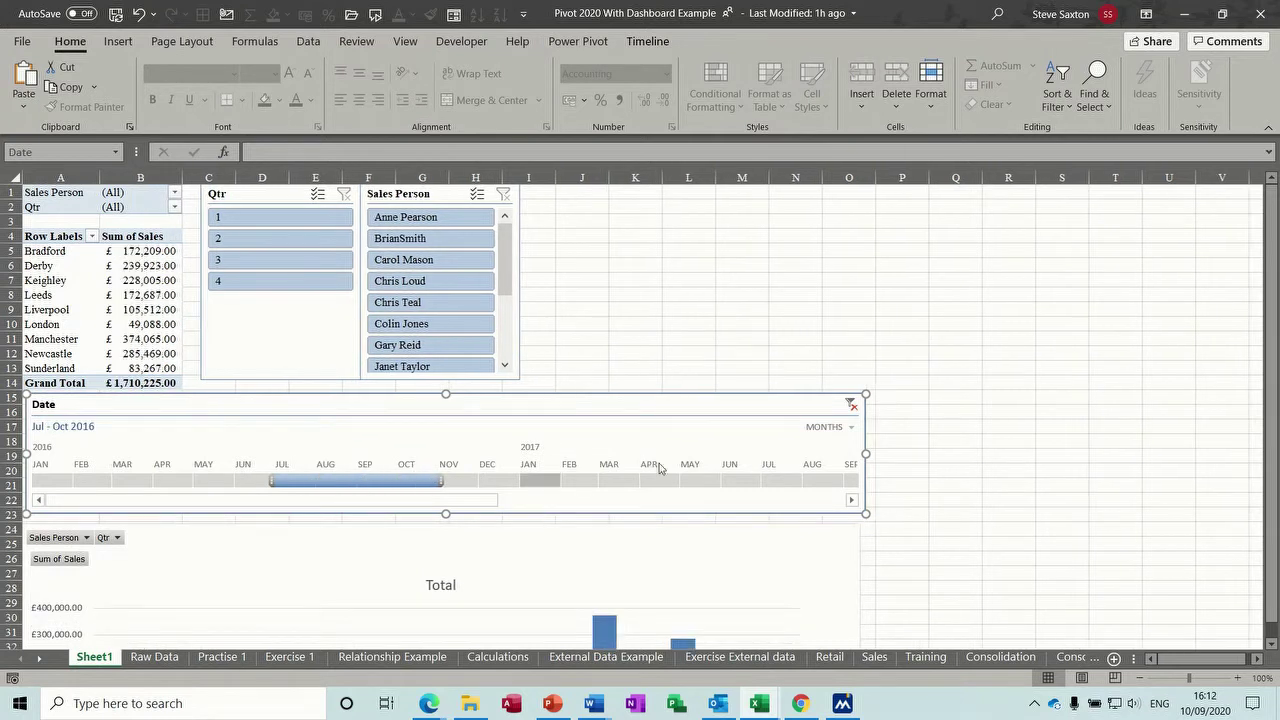
left_click(850, 404)
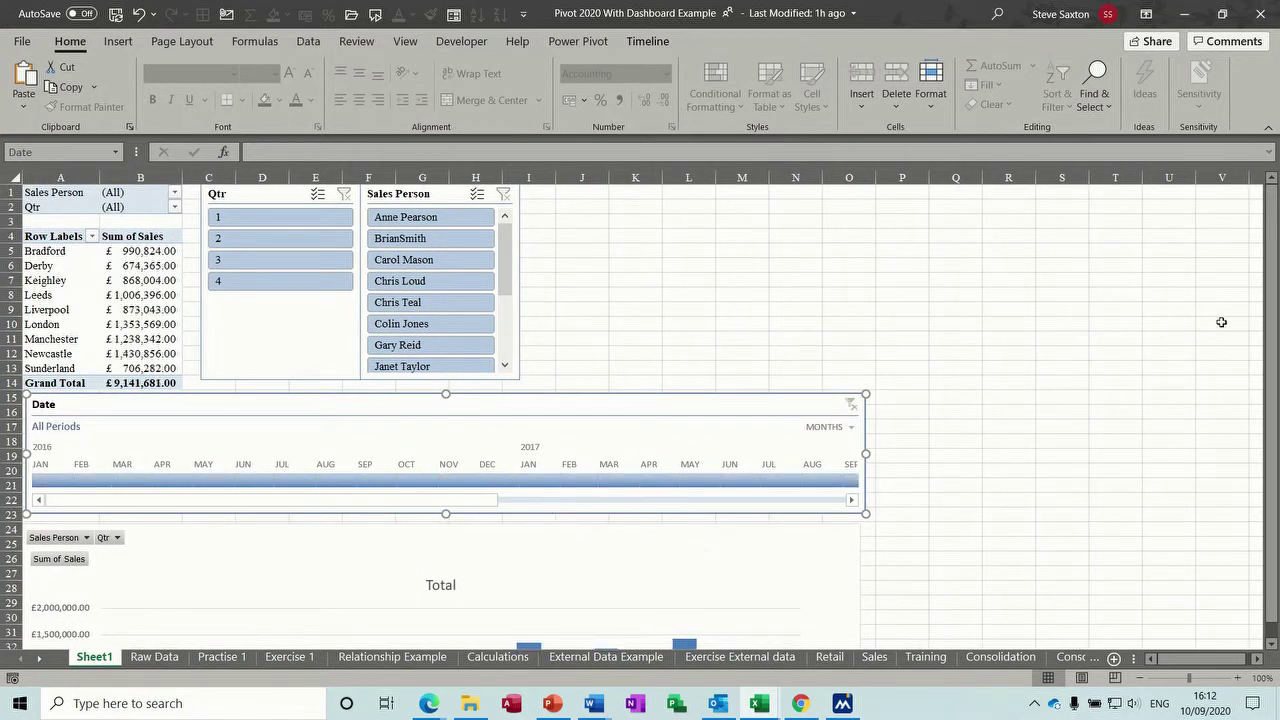
Step: Create a PivotTable from the Practise 1 range A1:D25, placed on the same worksheet at cell F1
left_click(213, 658)
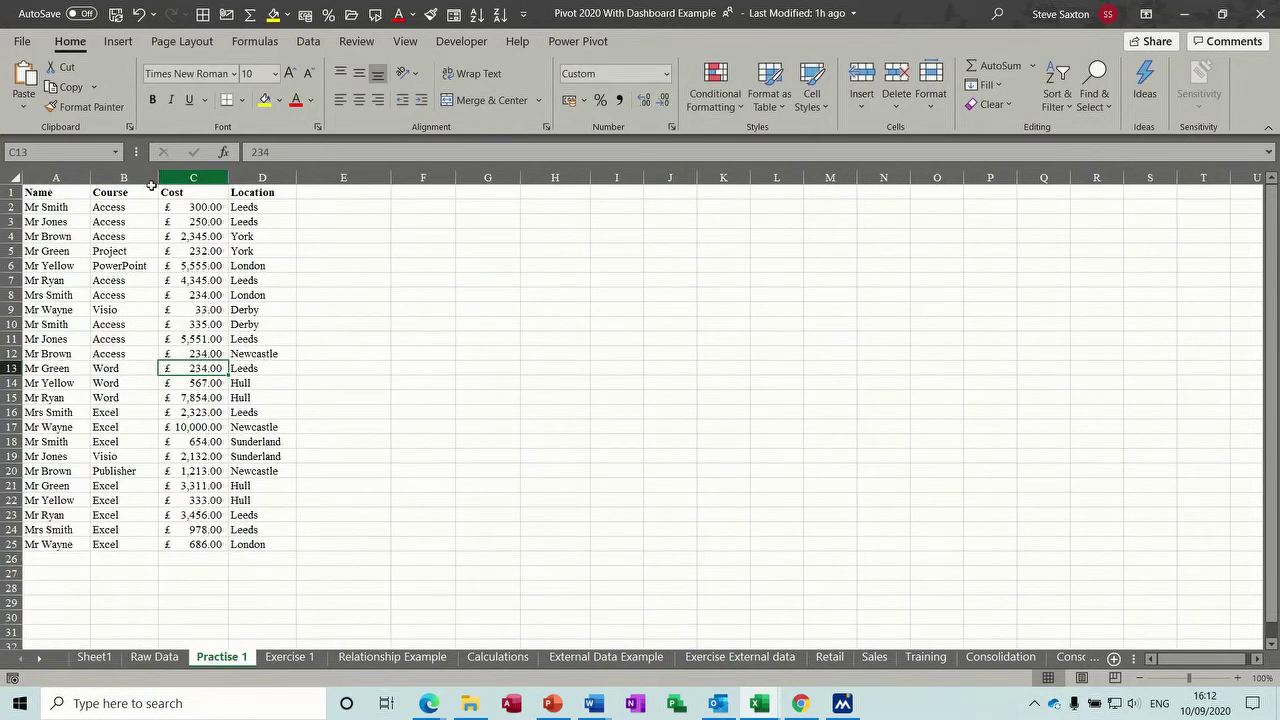
left_click(115, 297)
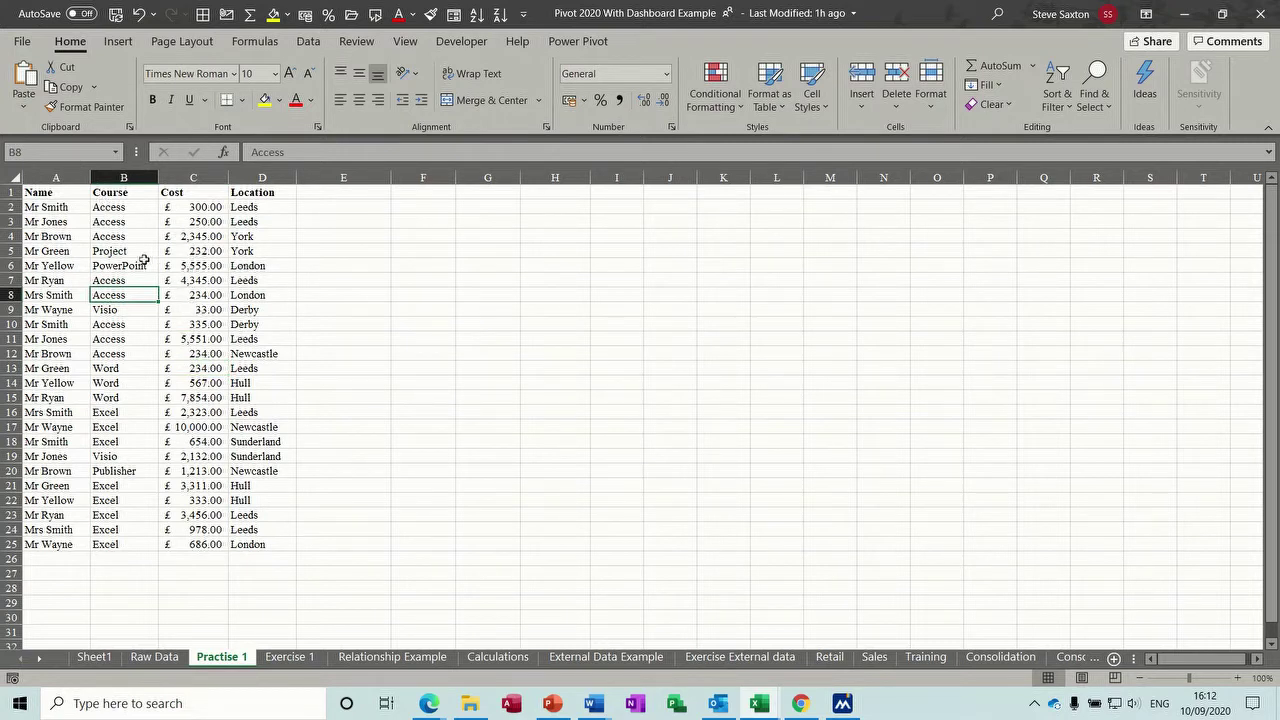
left_click_drag(60, 215, 60, 400)
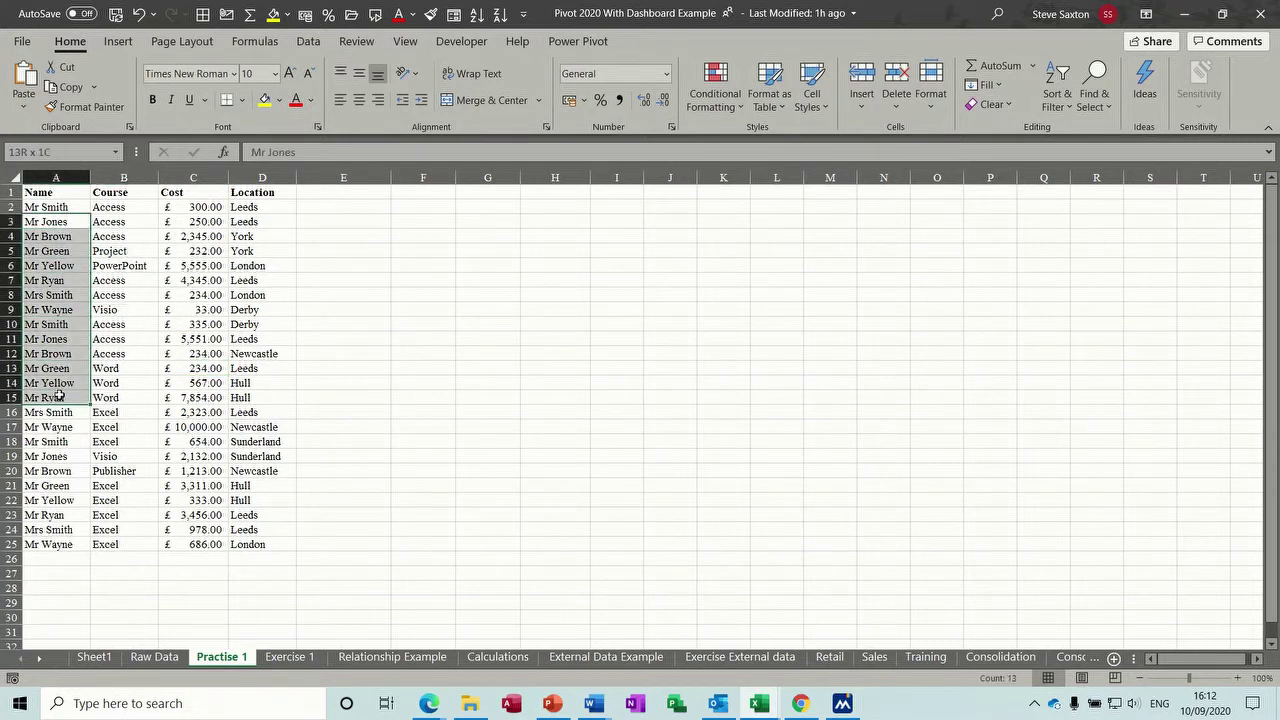
left_click(110, 298)
left_click(118, 41)
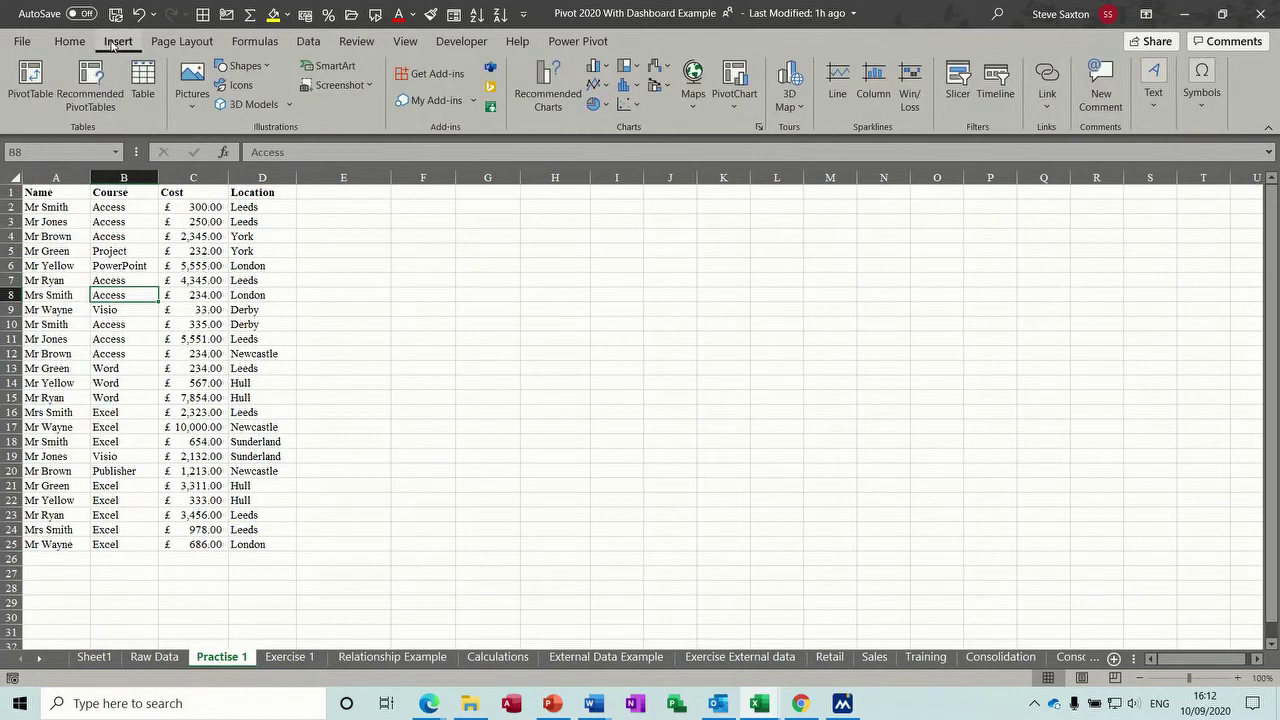
left_click(31, 78)
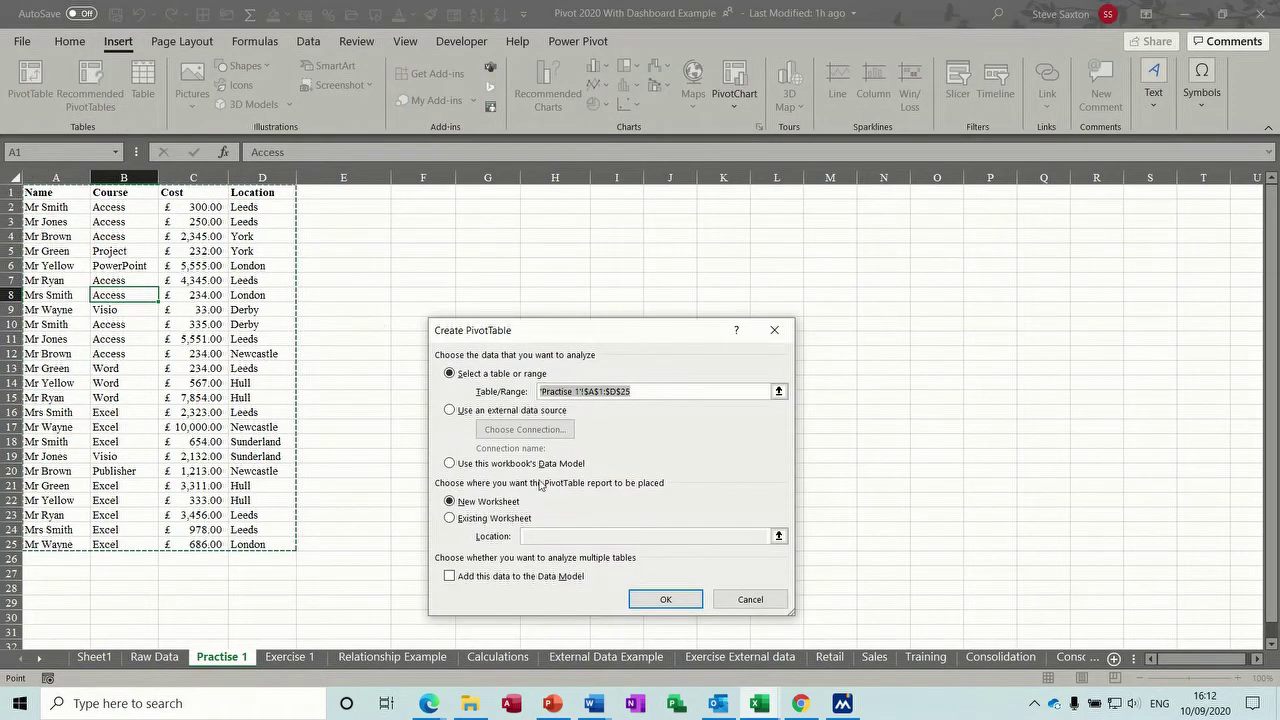
left_click(464, 518)
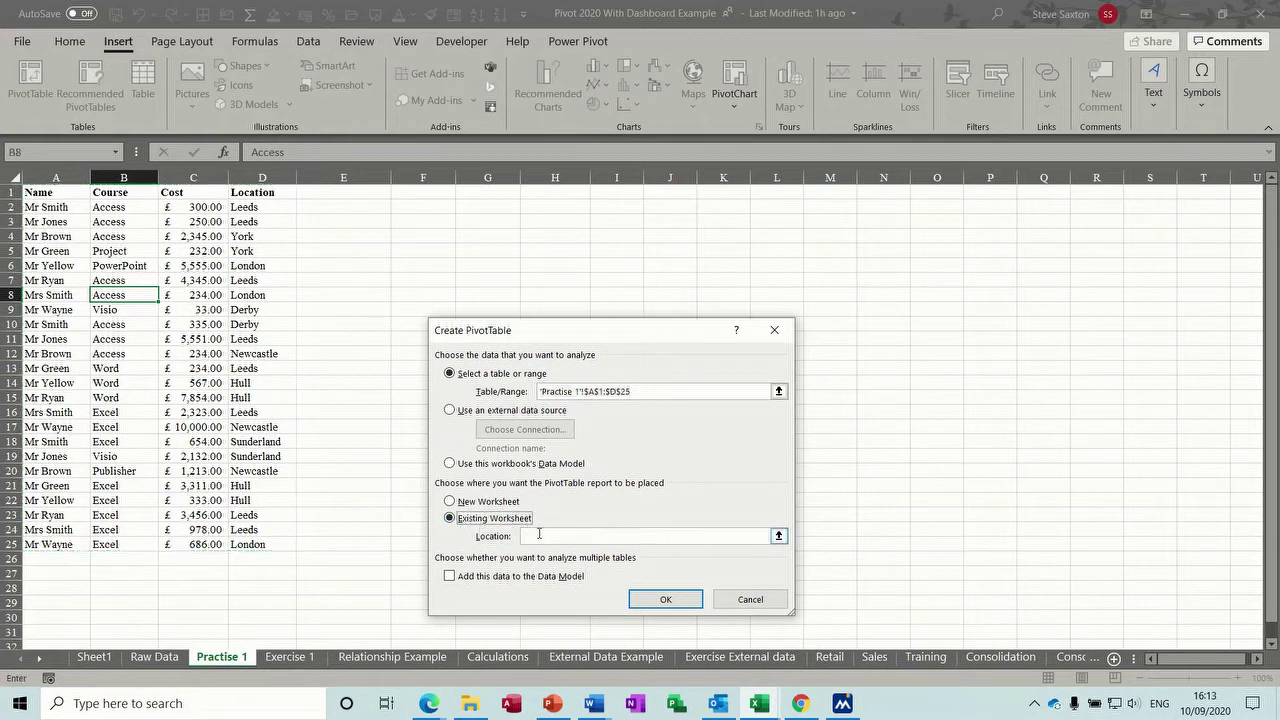
left_click(417, 198)
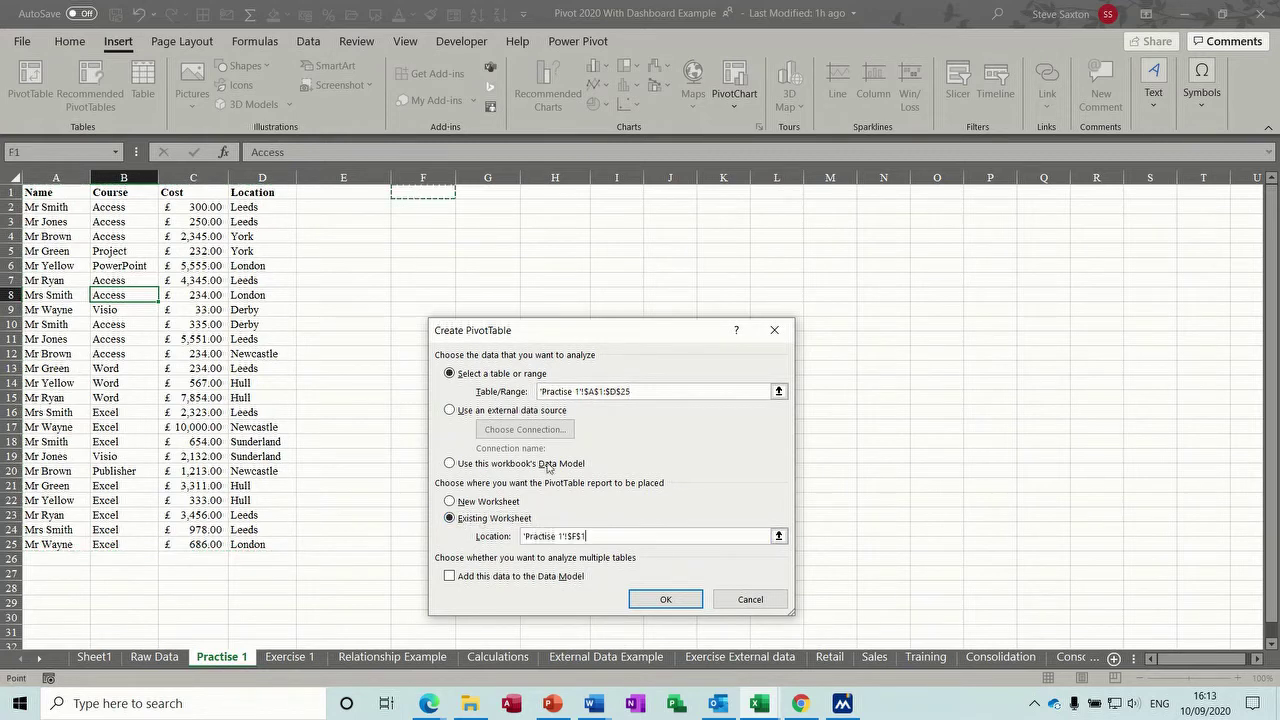
left_click(662, 599)
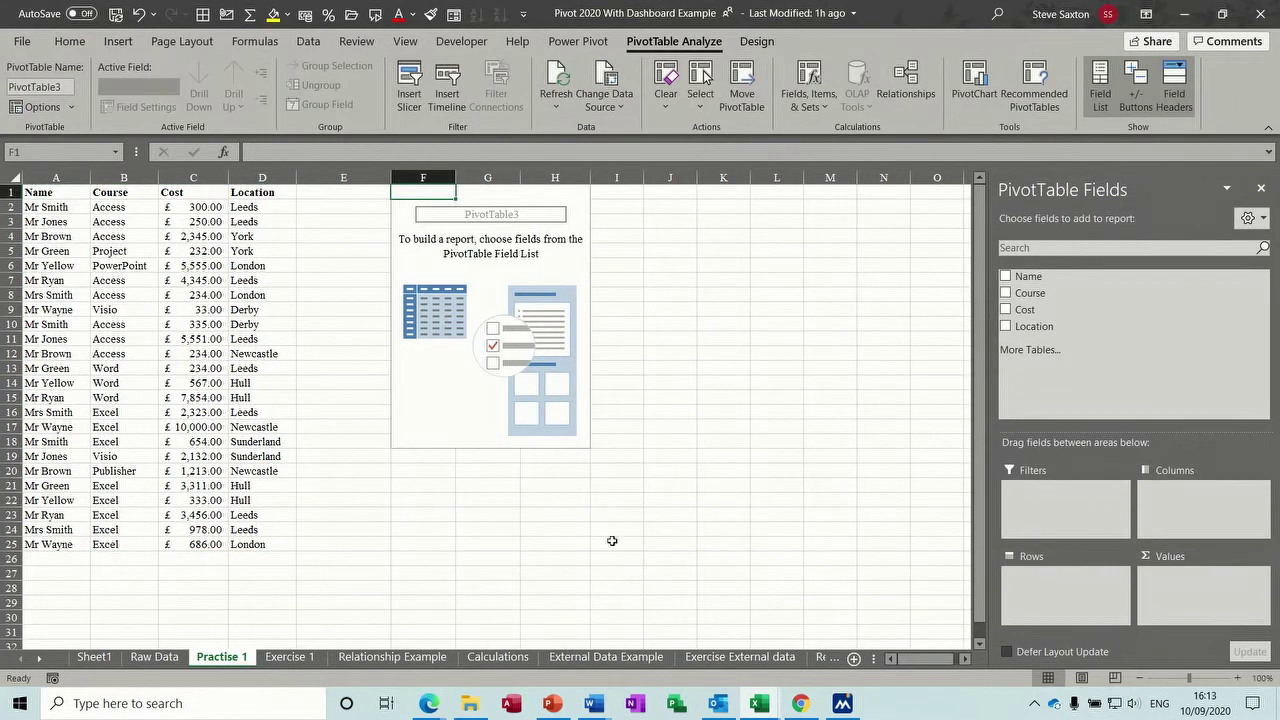
Step: Lay out the new PivotTable with Course as the rows and Count of Course and Sum of Cost as the values
left_click_drag(1022, 297, 1028, 584)
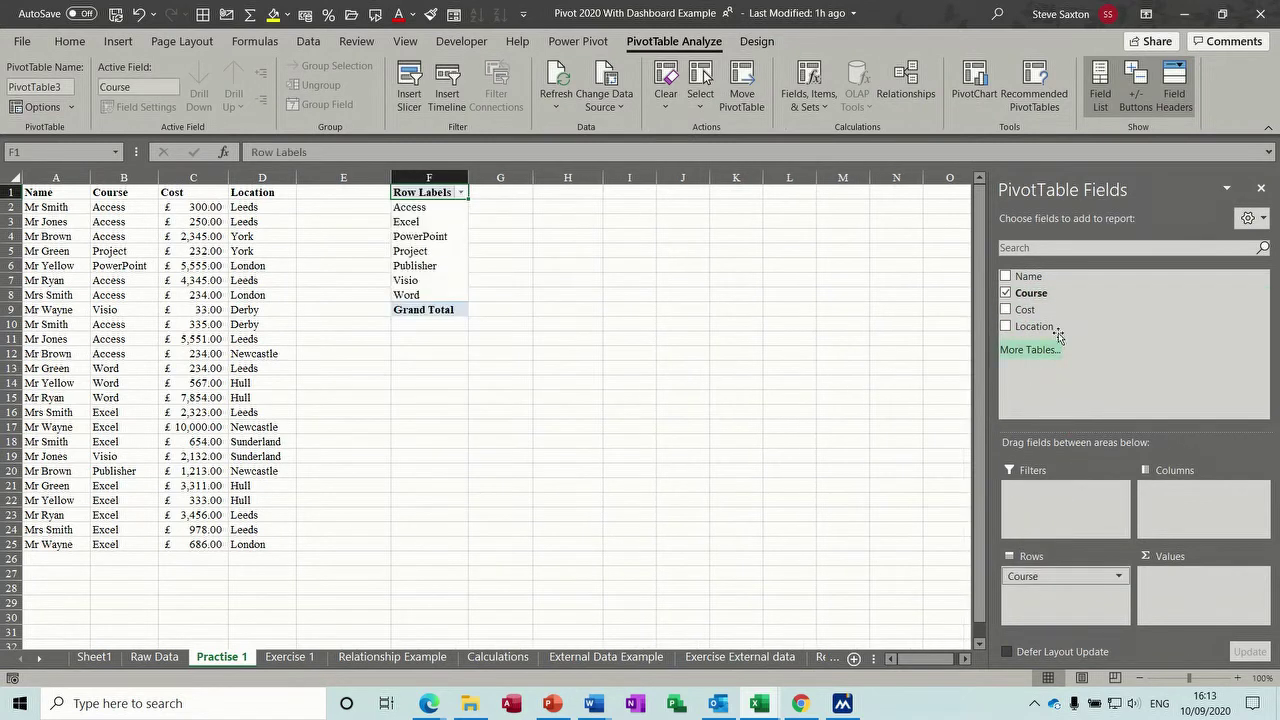
left_click_drag(1050, 298, 1181, 584)
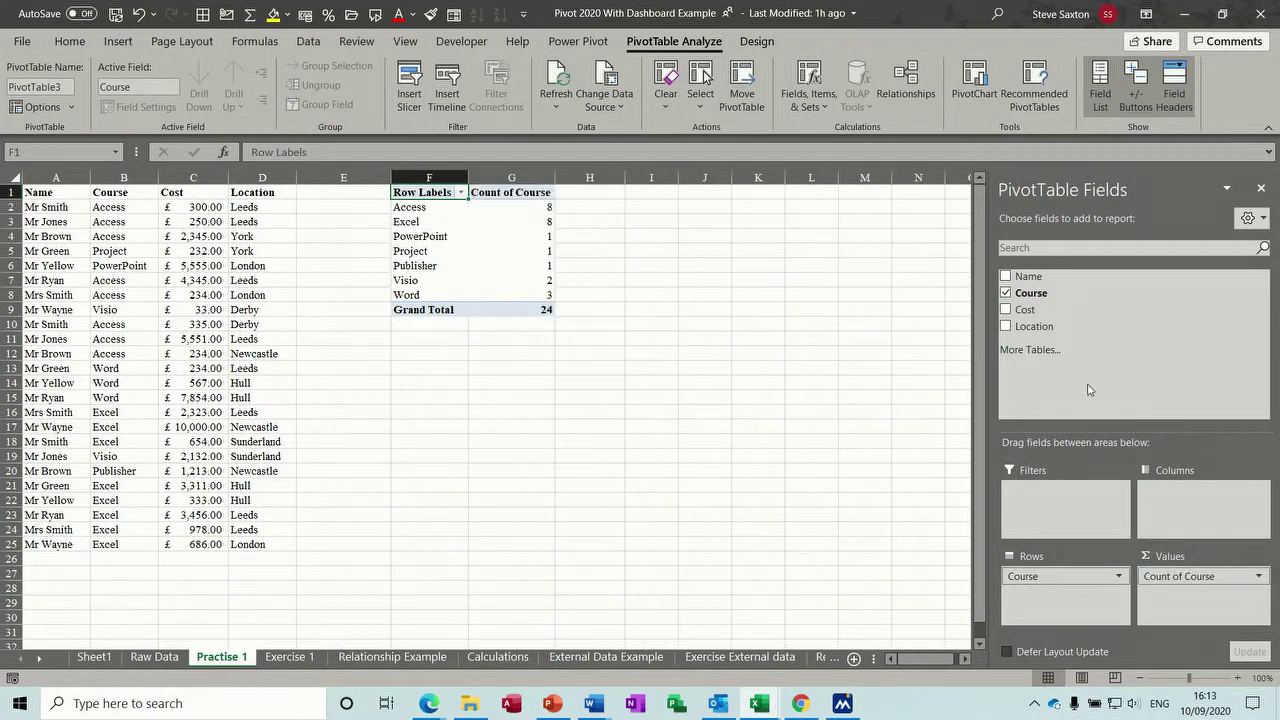
left_click_drag(1040, 309, 1182, 595)
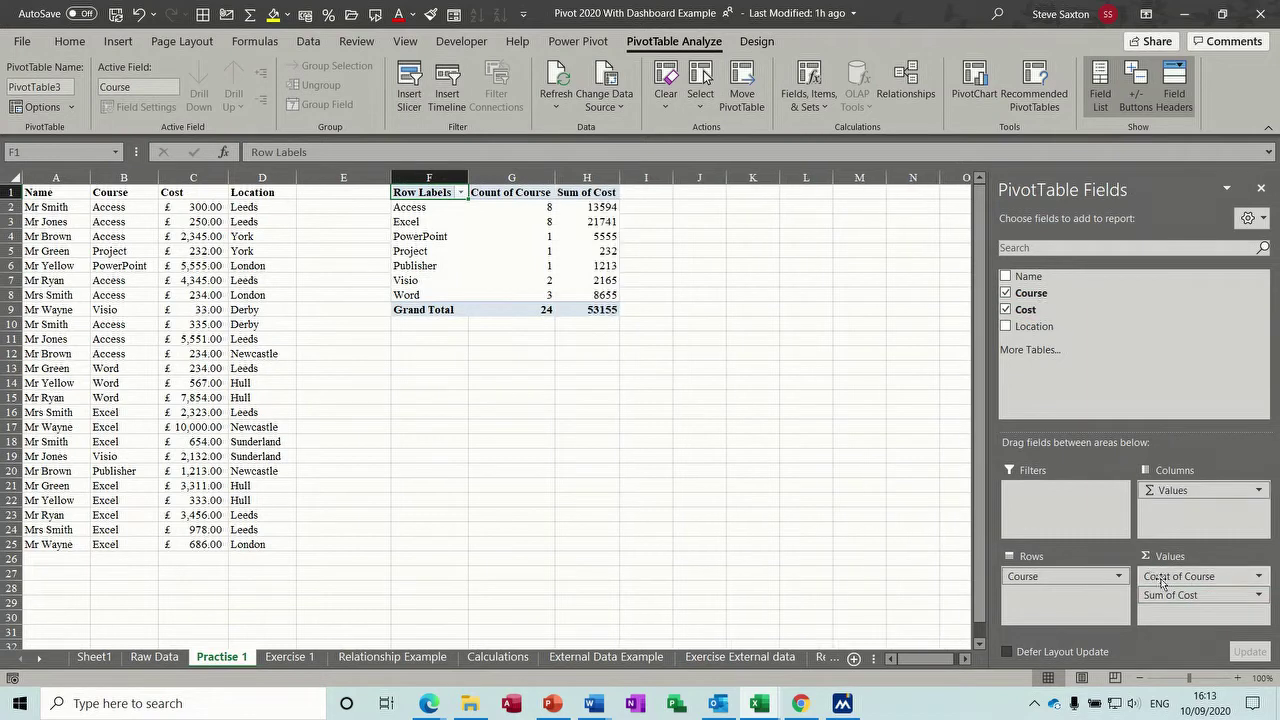
Step: Set the number format of the Sum of Cost value field to Accounting with two decimal places and the £ symbol
left_click(1172, 595)
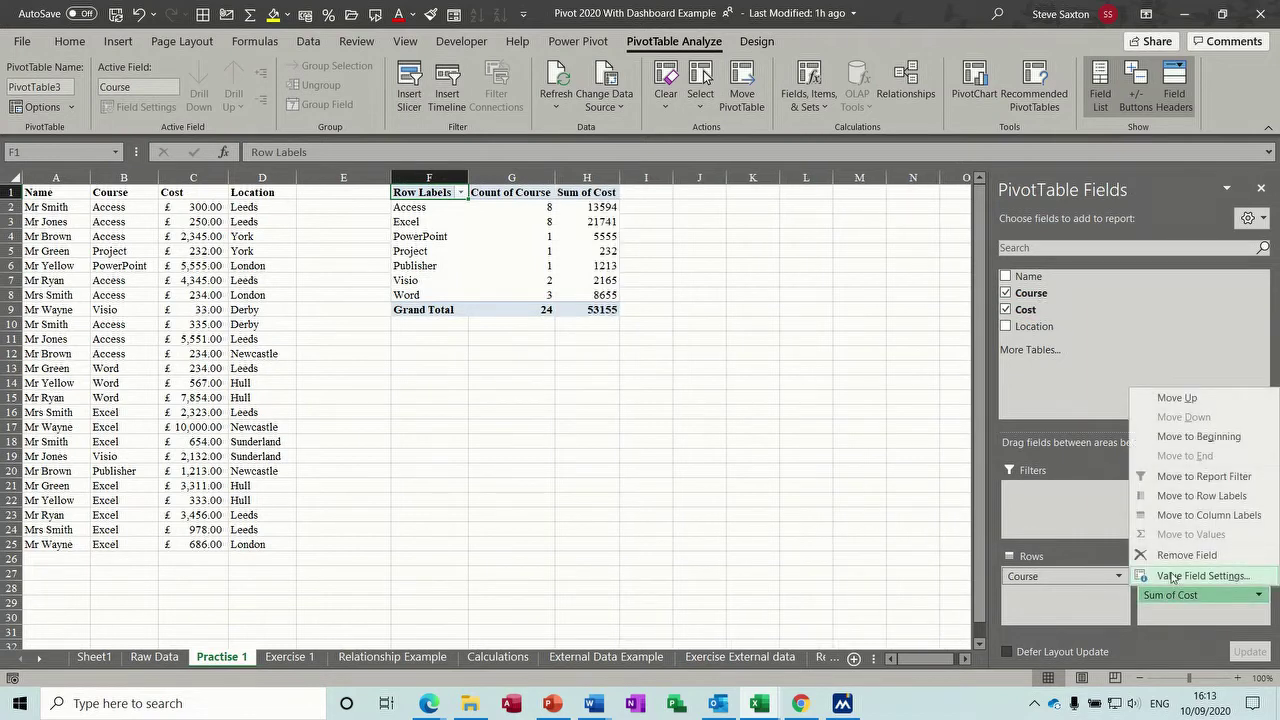
left_click(1172, 577)
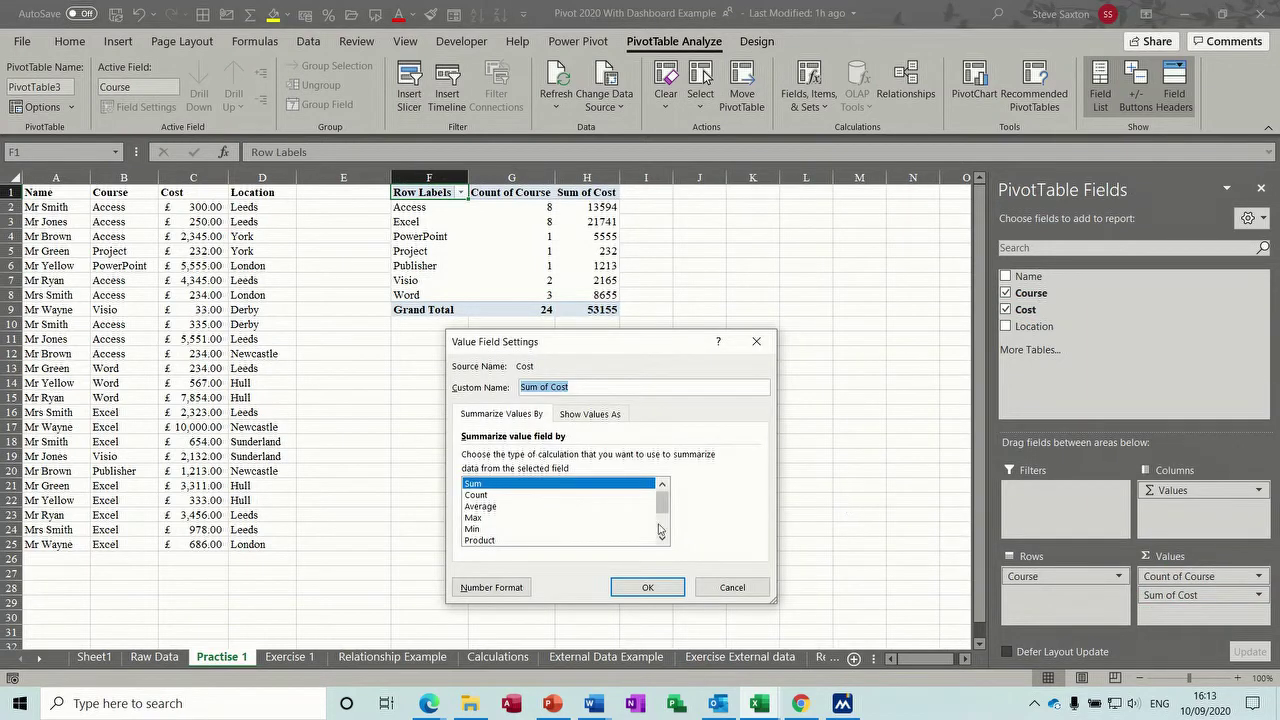
left_click(497, 592)
left_click(428, 372)
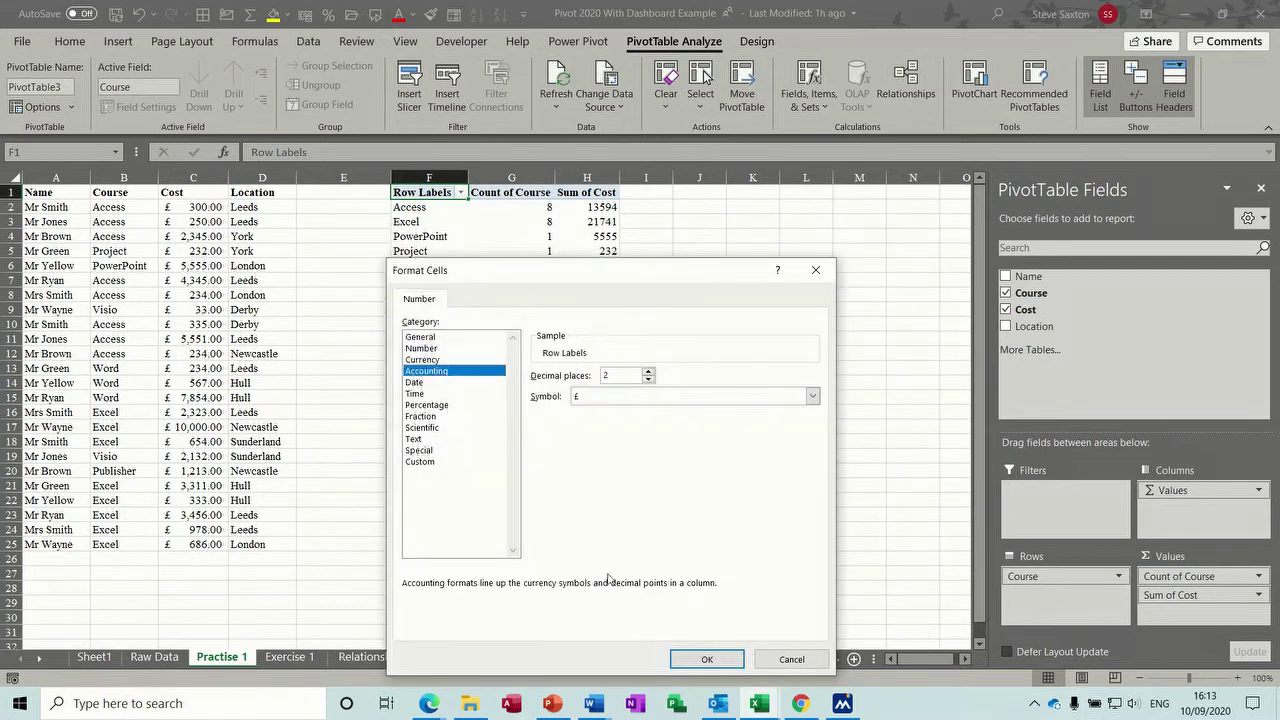
left_click(698, 660)
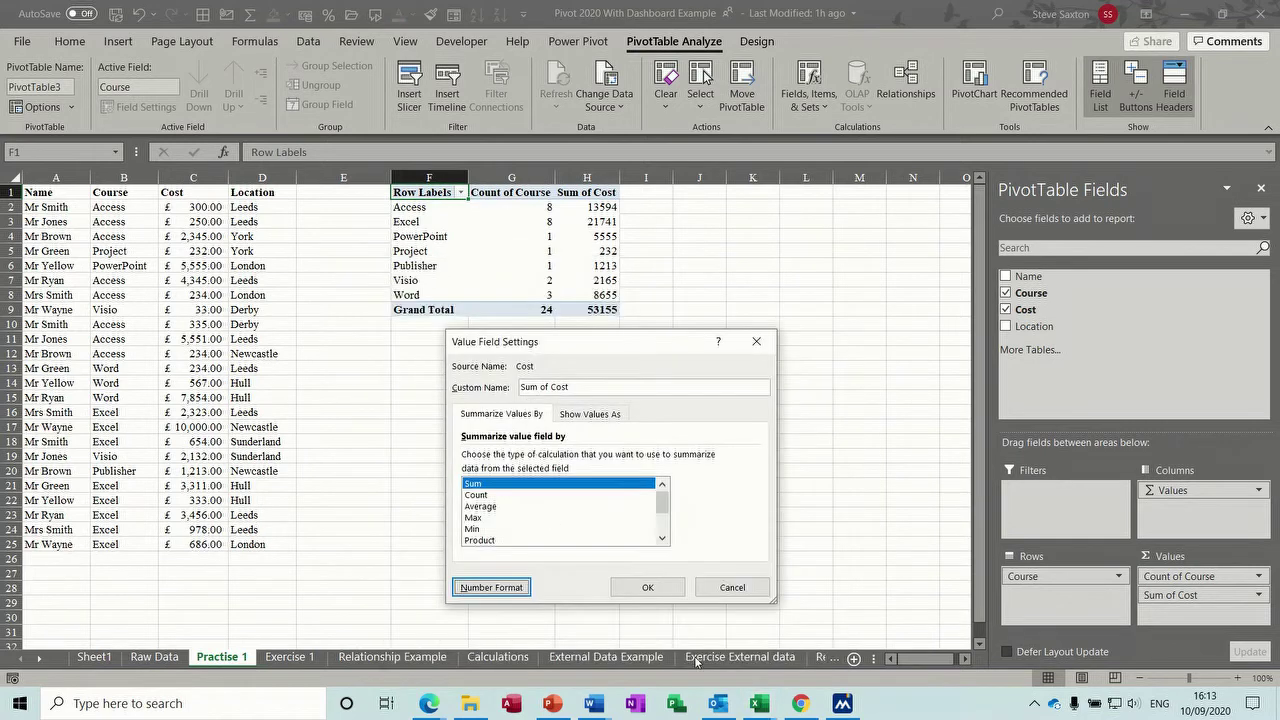
left_click(665, 588)
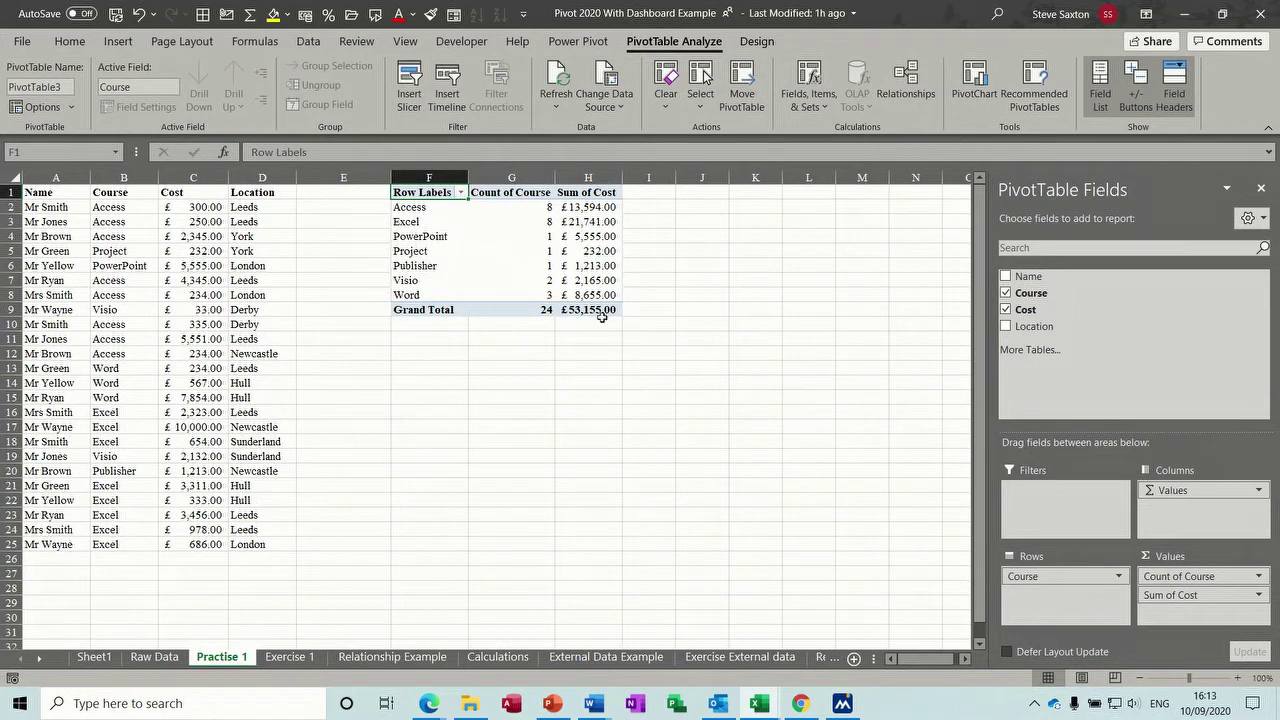
Step: Add Location as a report filter to the course PivotTable, and return to Sheet1
left_click_drag(1032, 326, 1050, 495)
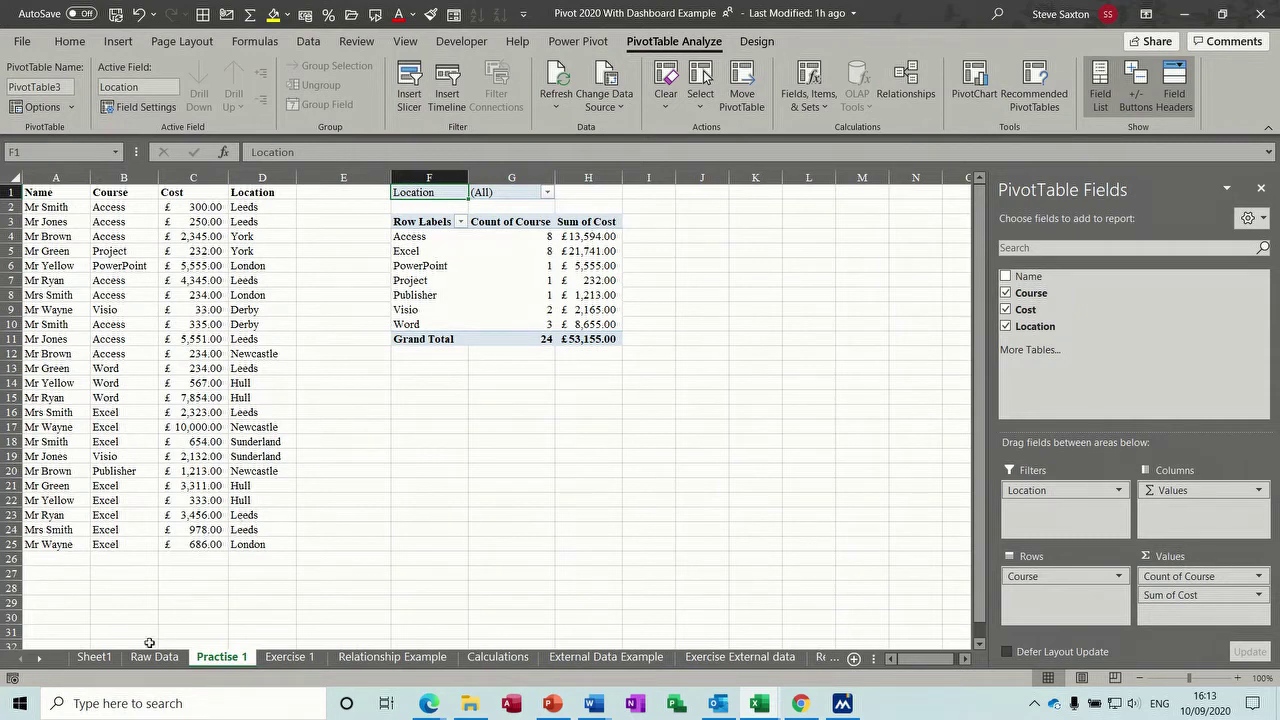
left_click(94, 656)
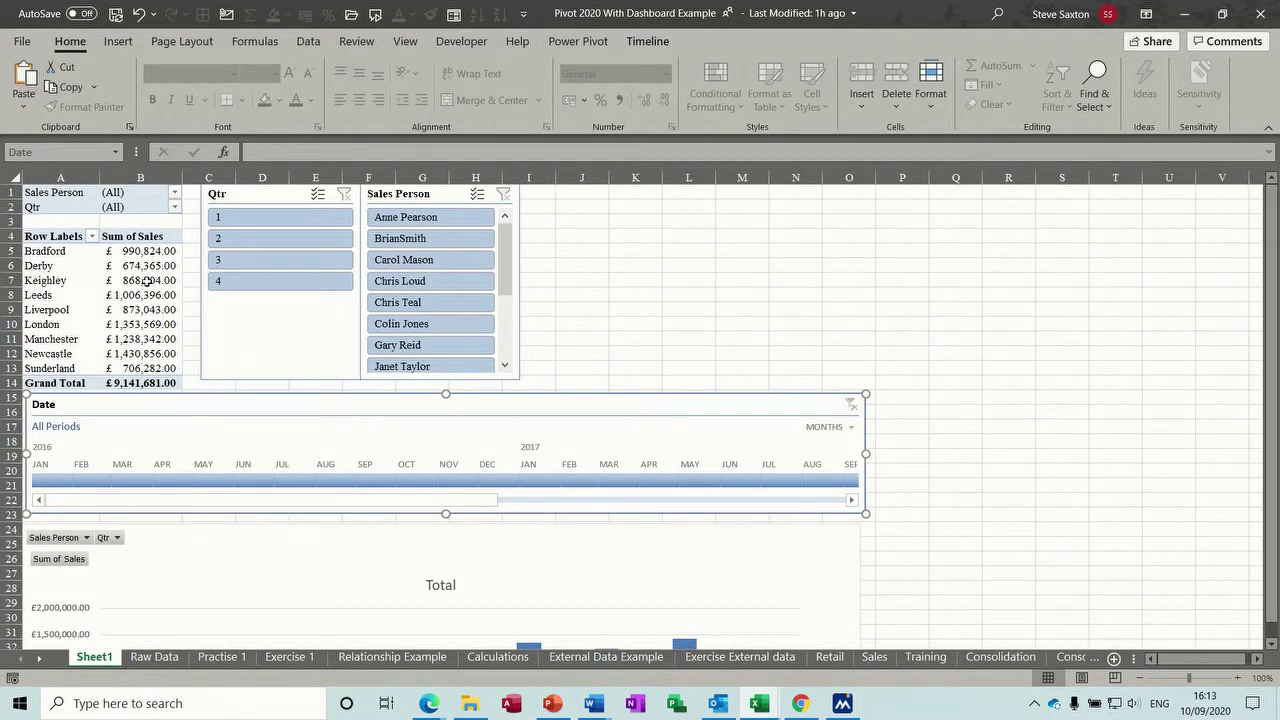
Step: Add Date to the sales PivotTable's rows beneath Location, and delete the Date timeline
left_click(87, 283)
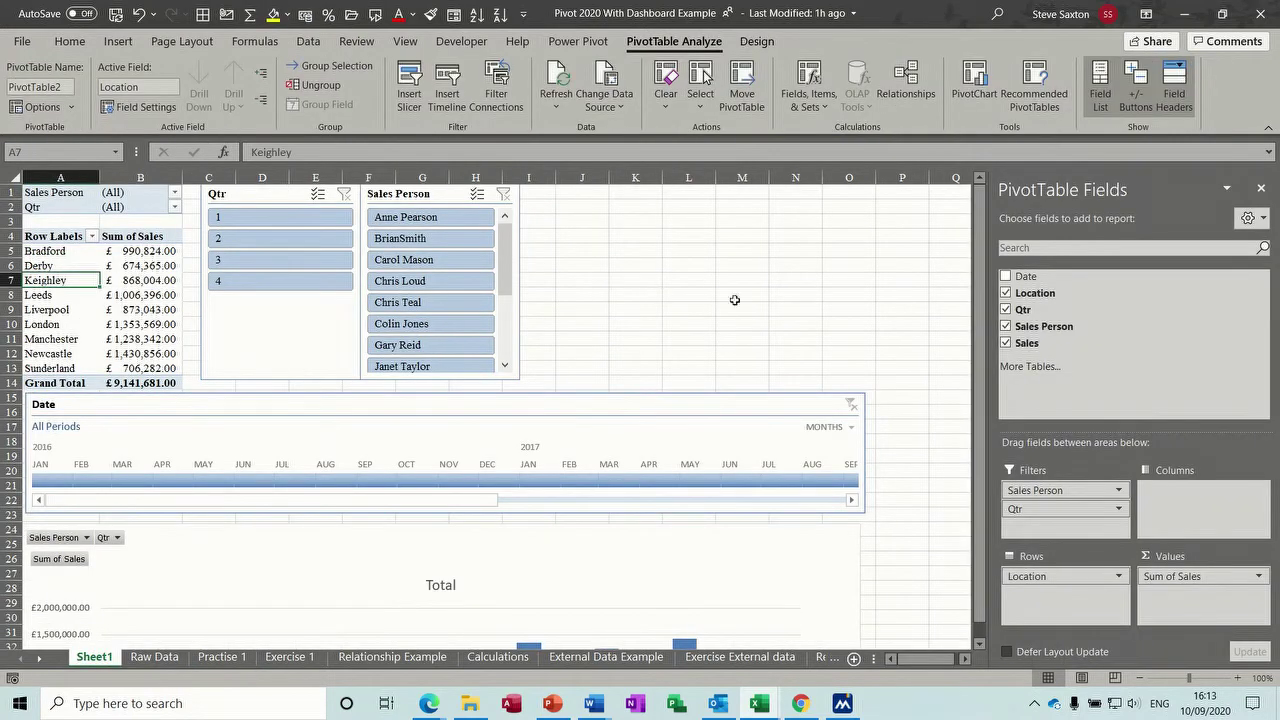
left_click_drag(1027, 280, 1023, 594)
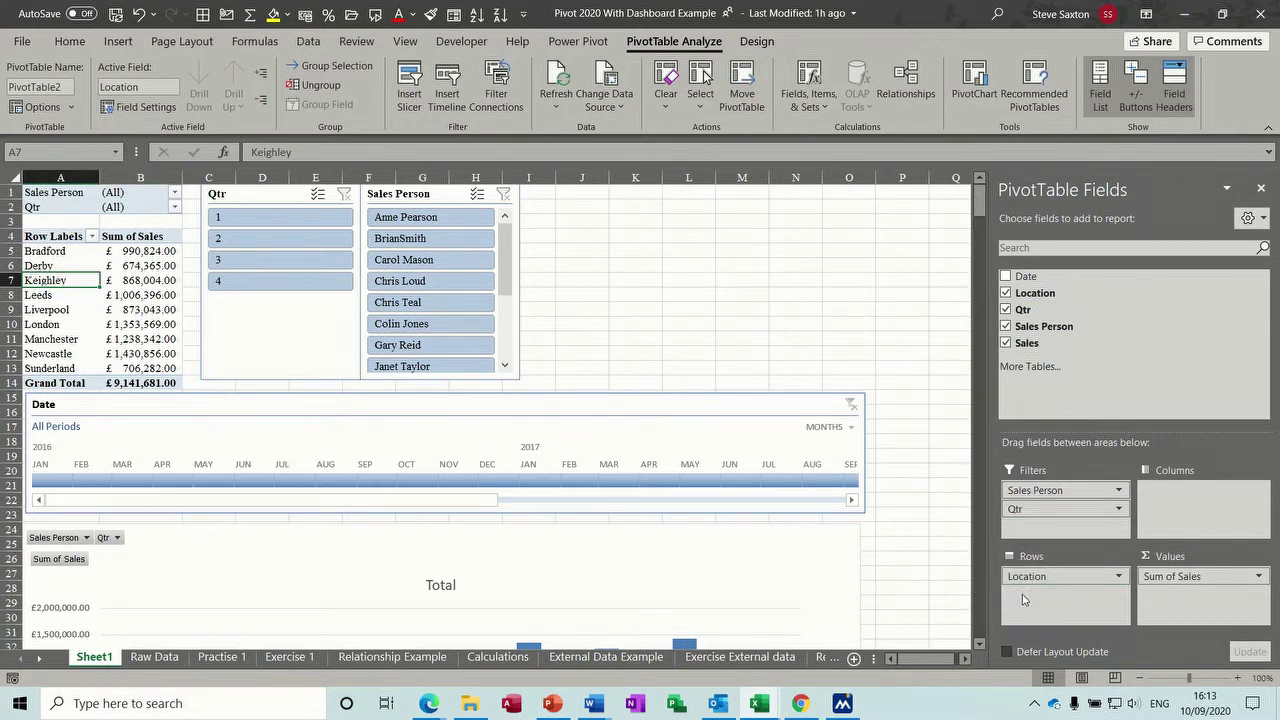
left_click(697, 403)
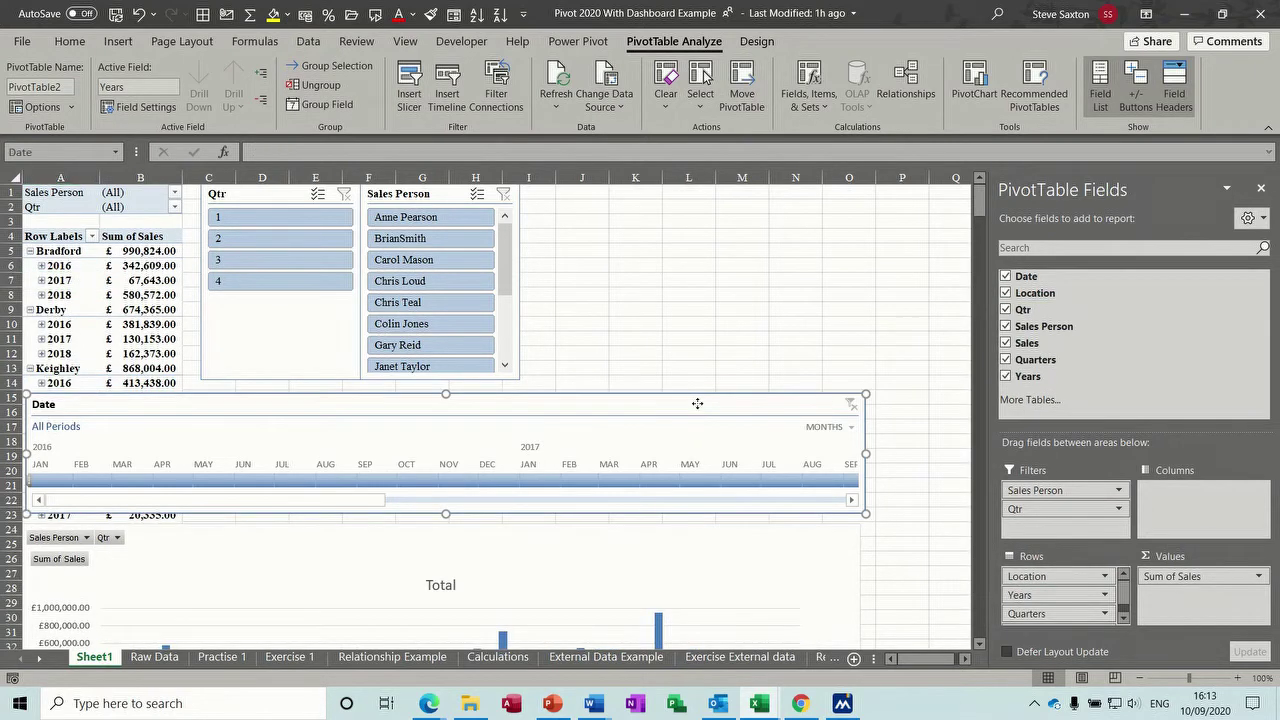
key("Delete")
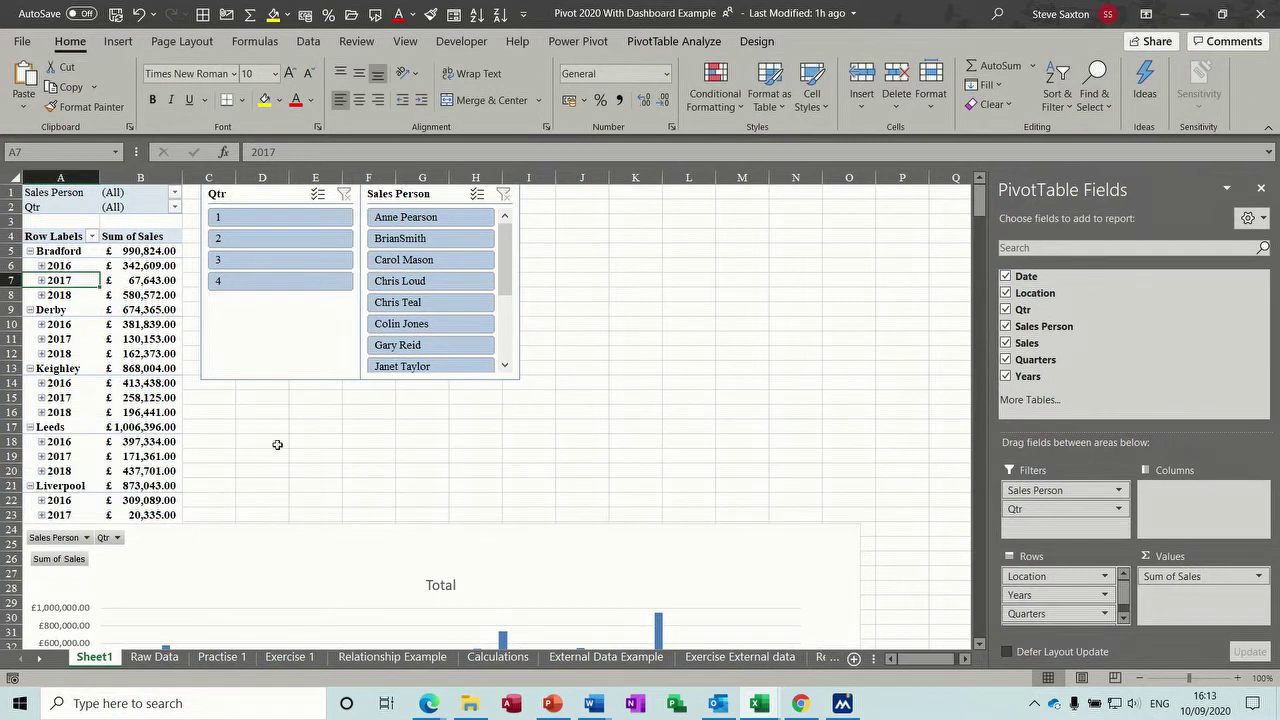
Step: Group the PivotTable's dates by Years only, with Months and Quarters excluded
left_click(63, 385)
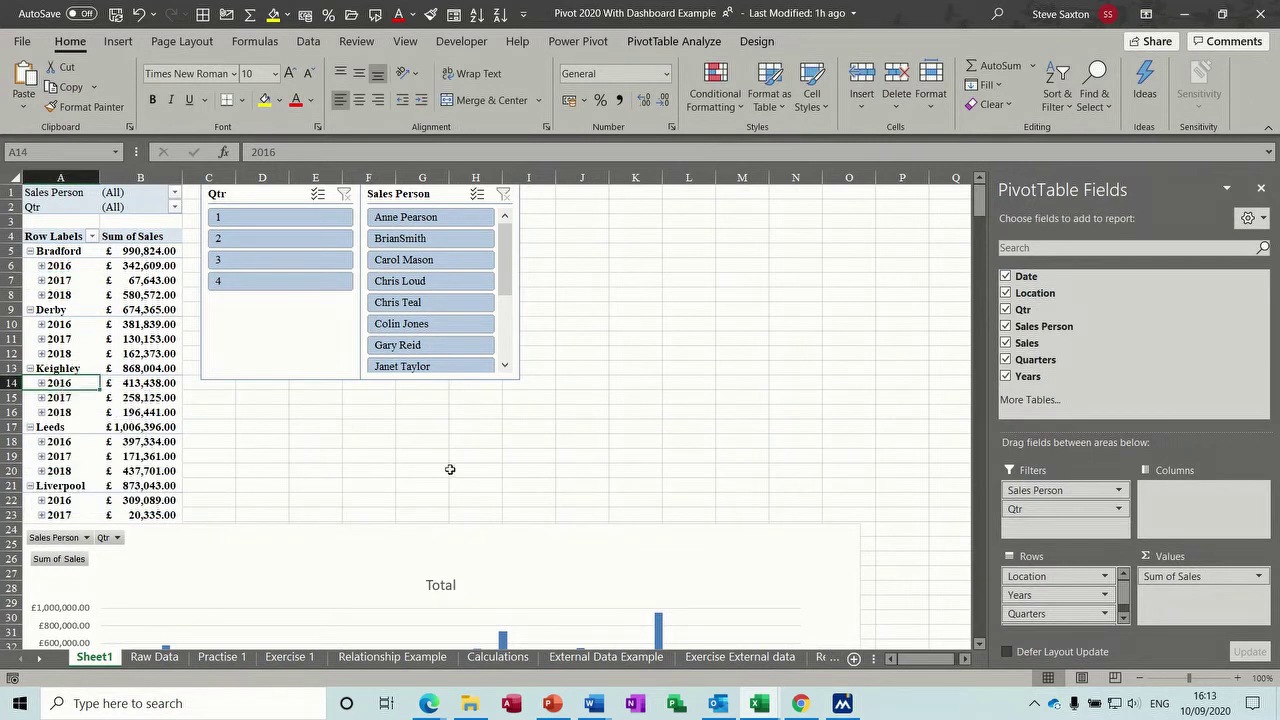
right_click(63, 383)
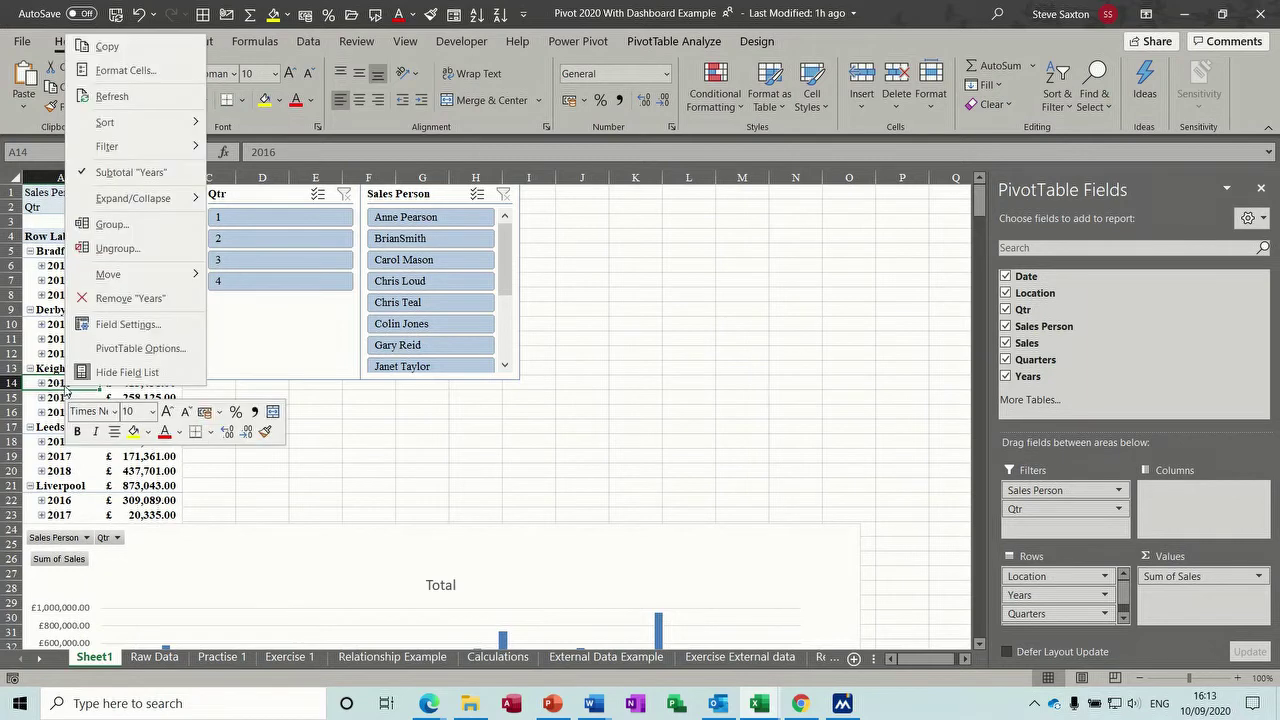
left_click(110, 224)
left_click(64, 248)
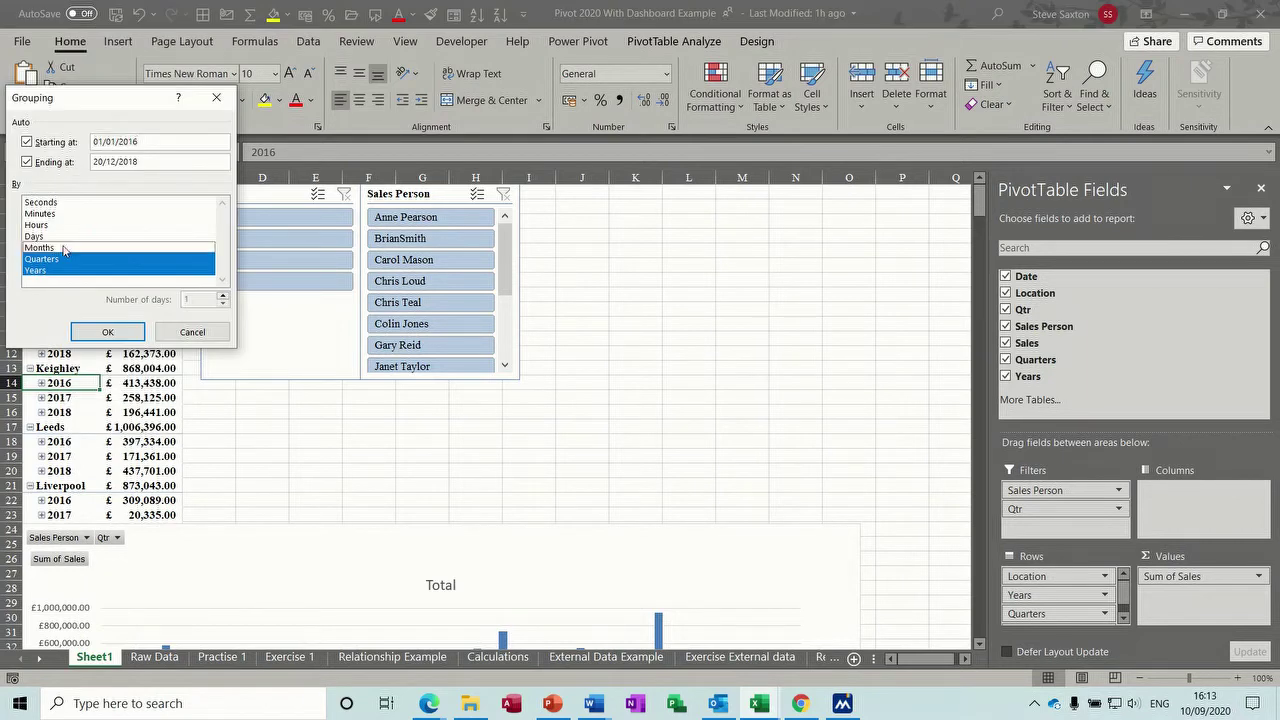
left_click(56, 260)
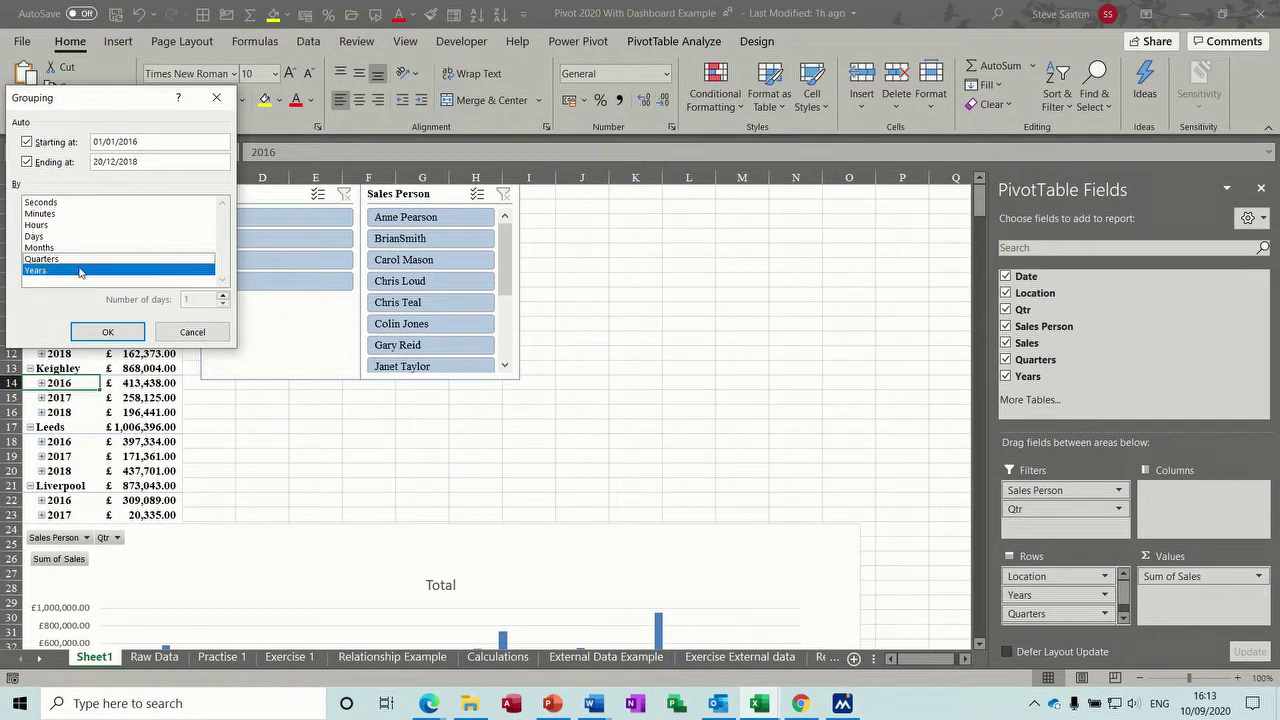
left_click(104, 333)
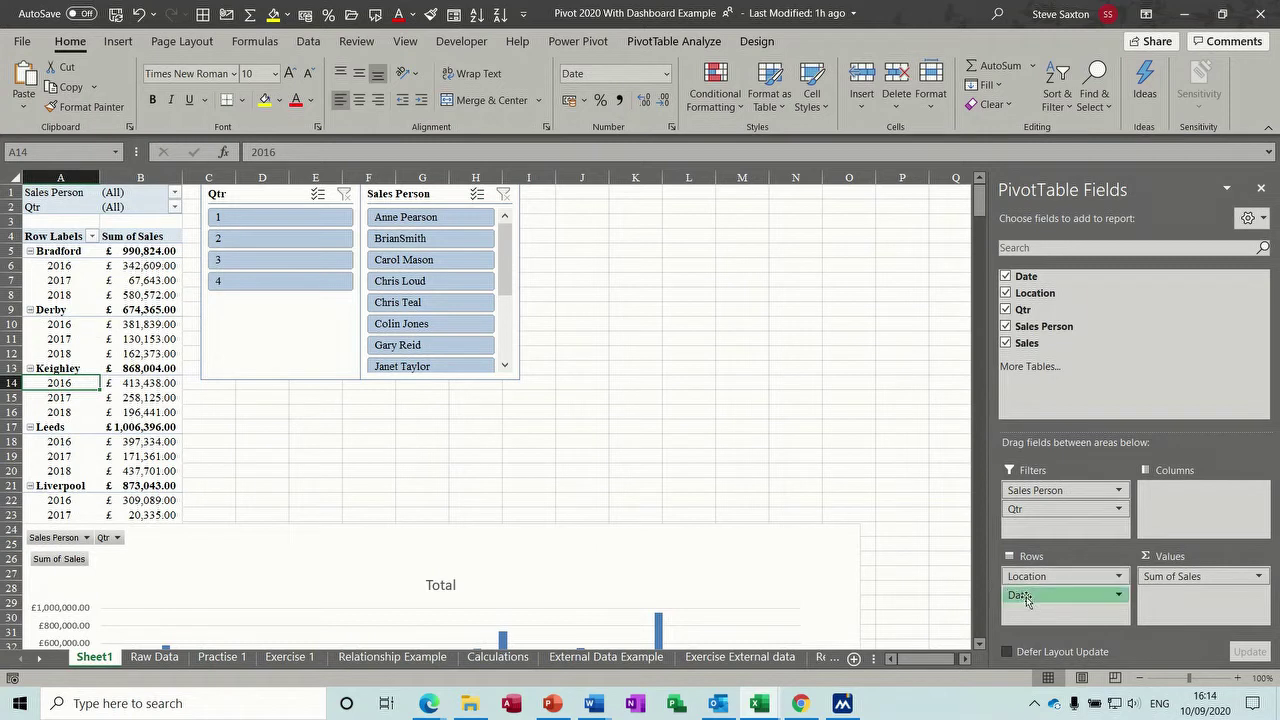
Step: Make Date a report filter set to 2016, and move the PivotChart up directly beneath the sales PivotTable
left_click_drag(1016, 595, 1026, 527)
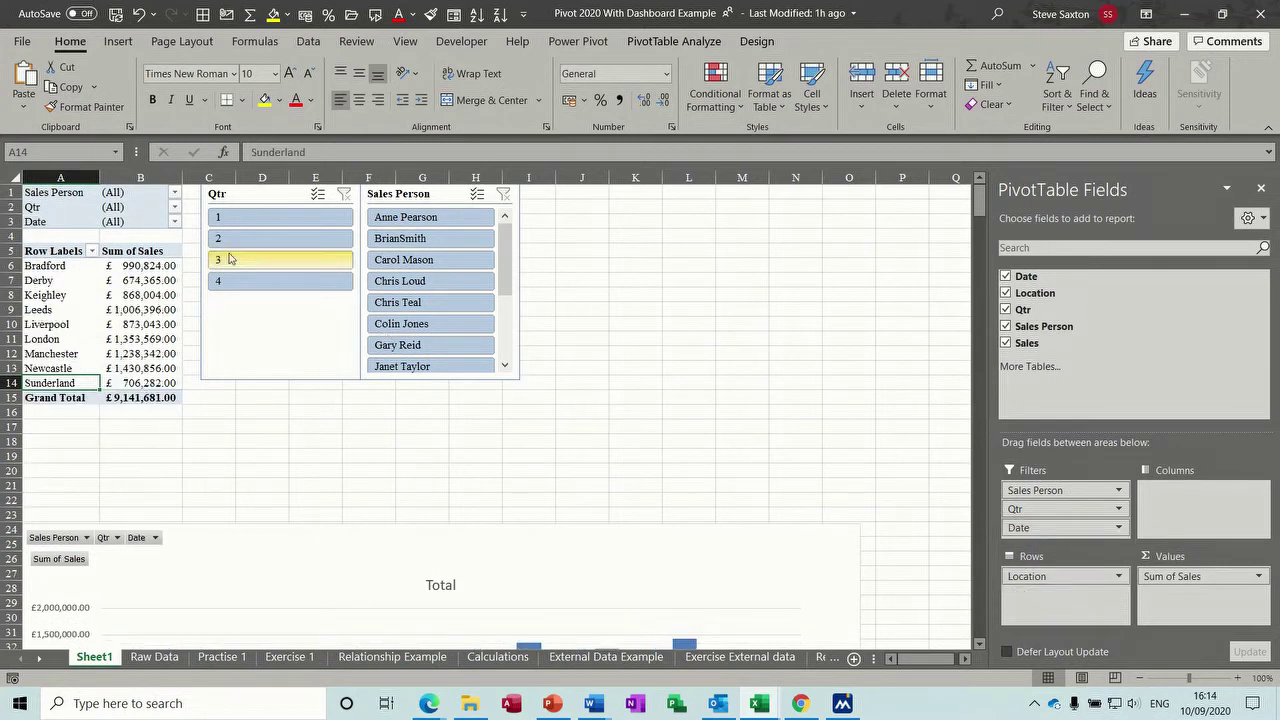
left_click(175, 222)
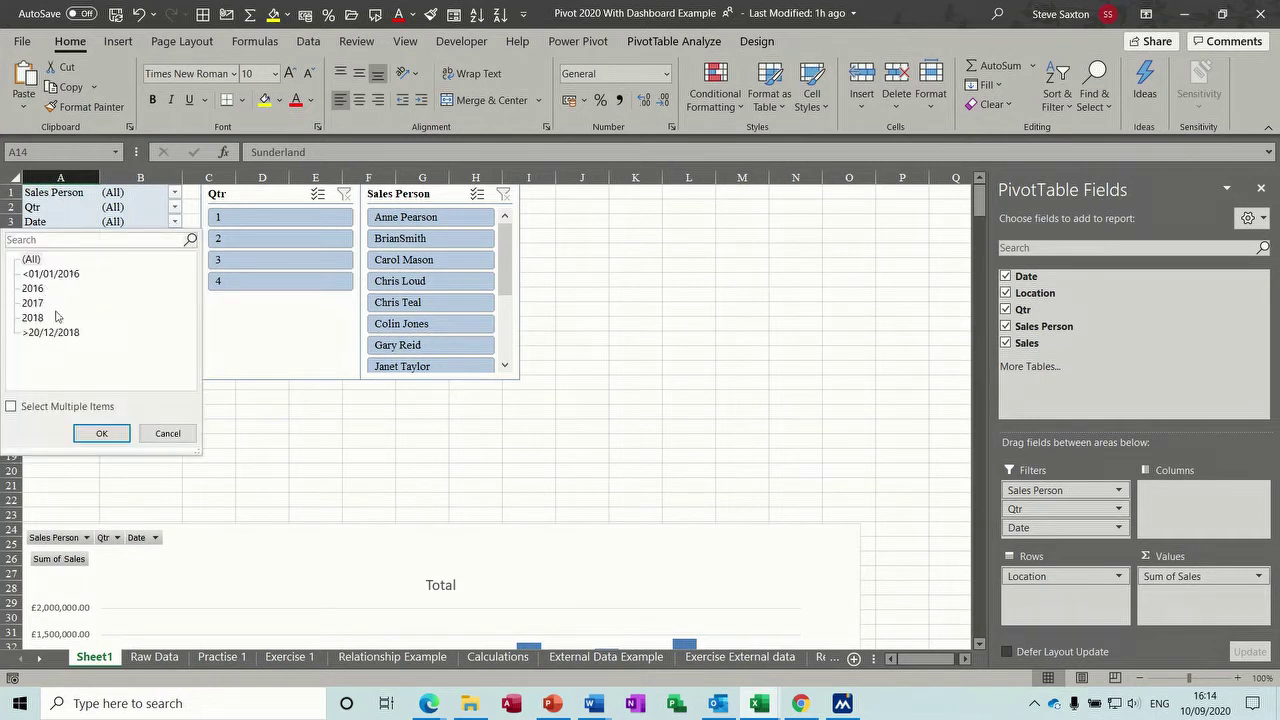
left_click(33, 288)
left_click(101, 433)
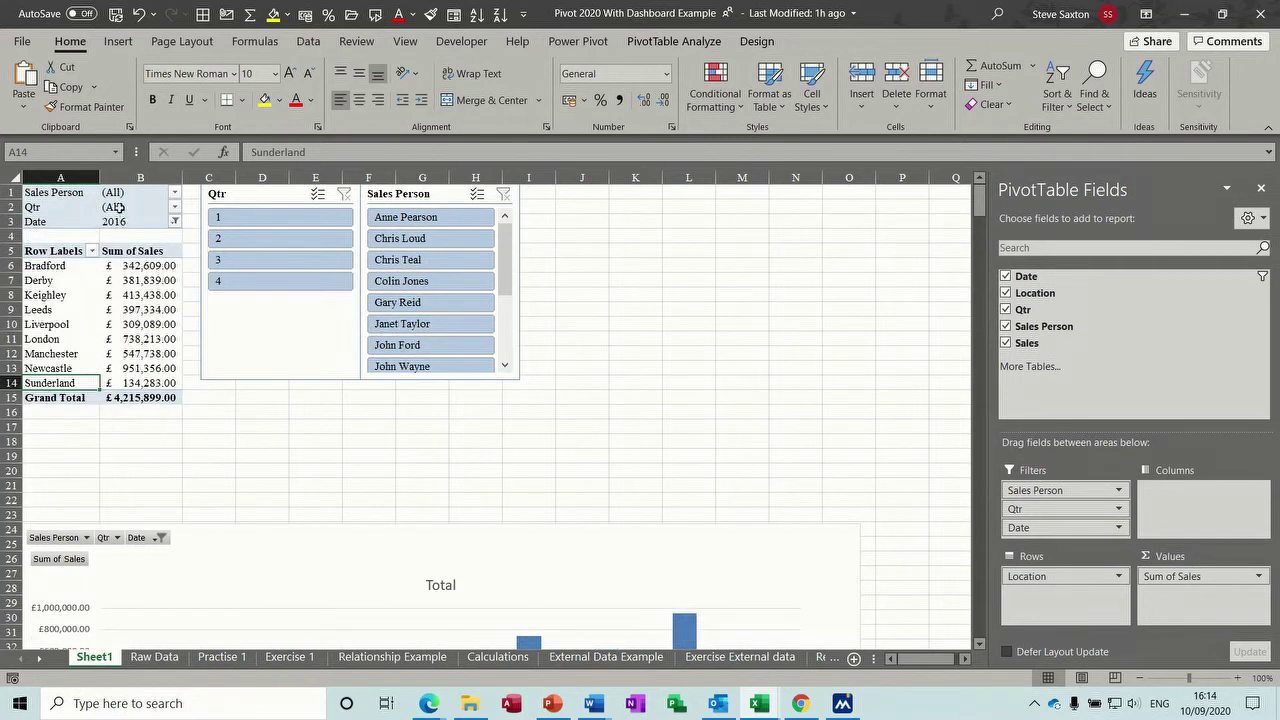
left_click_drag(208, 527, 196, 411)
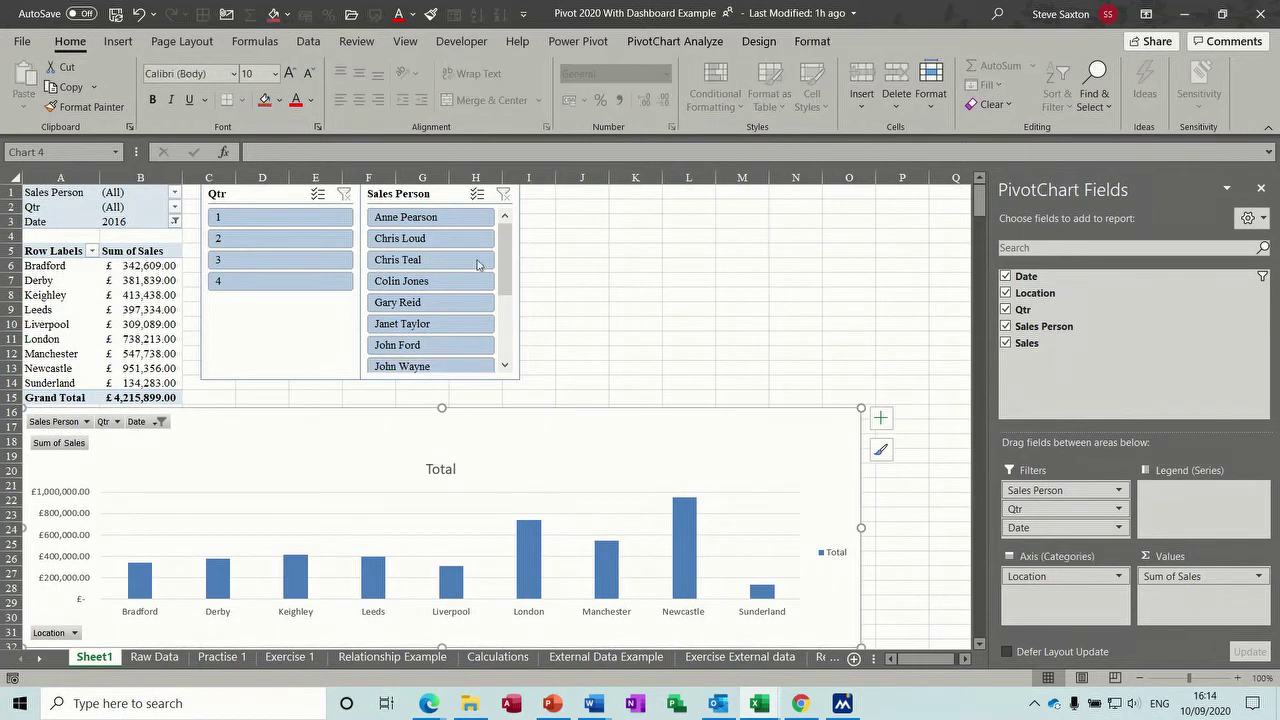
Step: Insert a Date slicer beside the Sales Person slicer, and use it to filter the sales to 2017
left_click(112, 322)
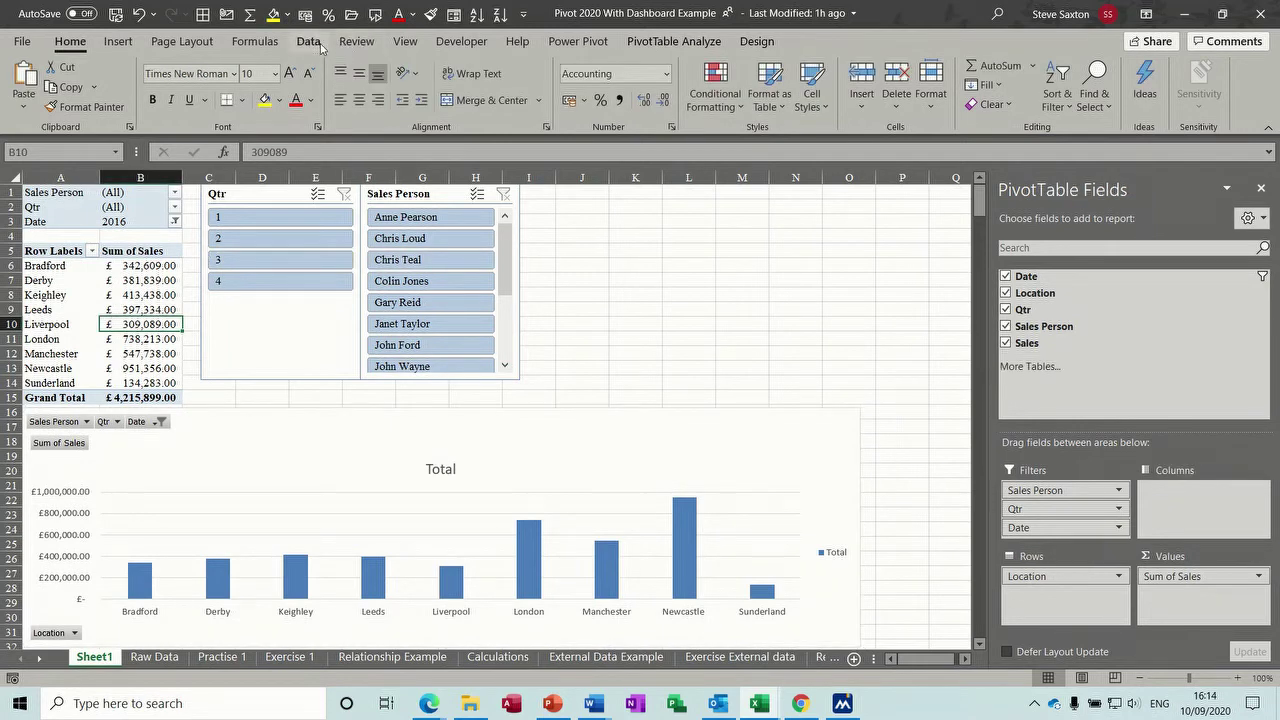
left_click(643, 42)
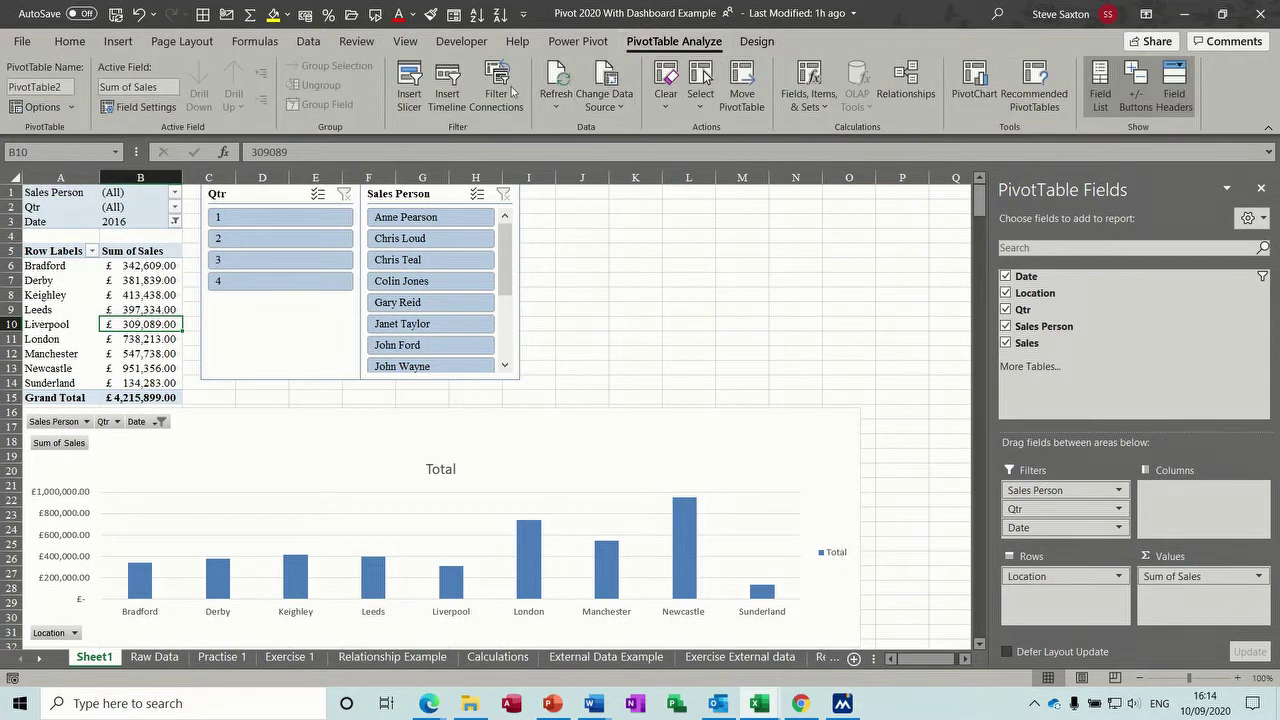
left_click(409, 88)
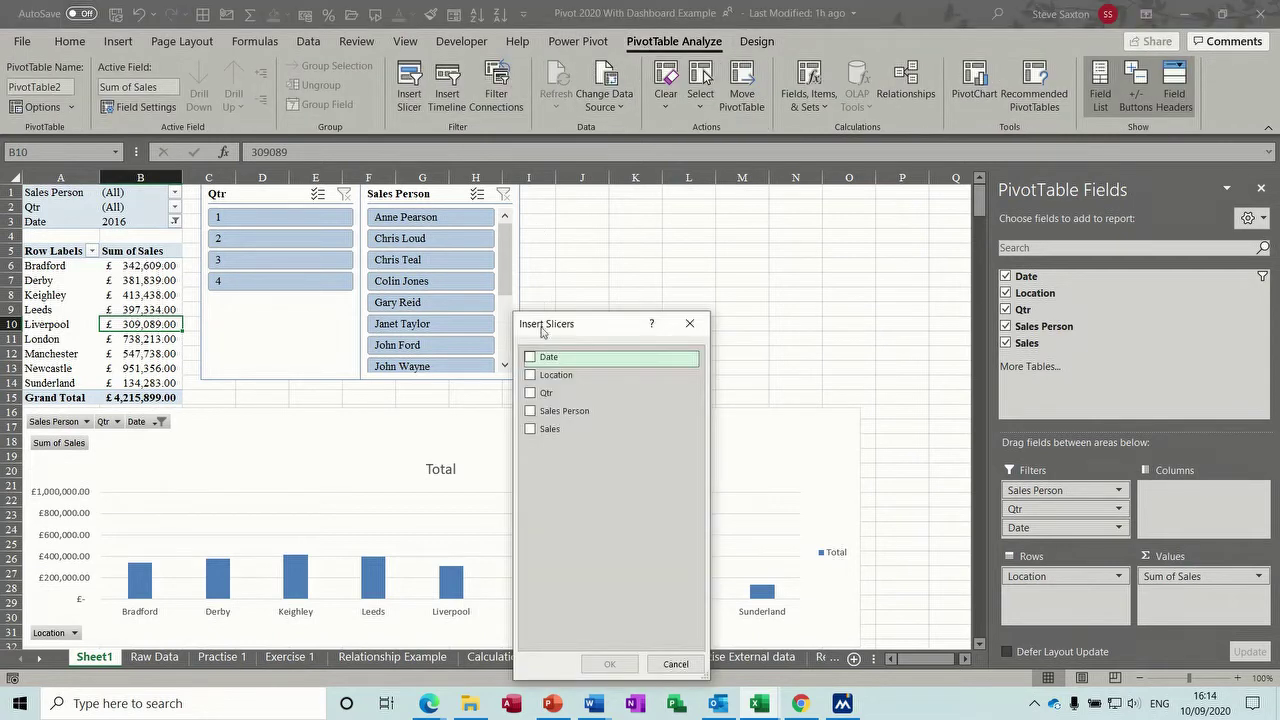
left_click(531, 358)
left_click(609, 664)
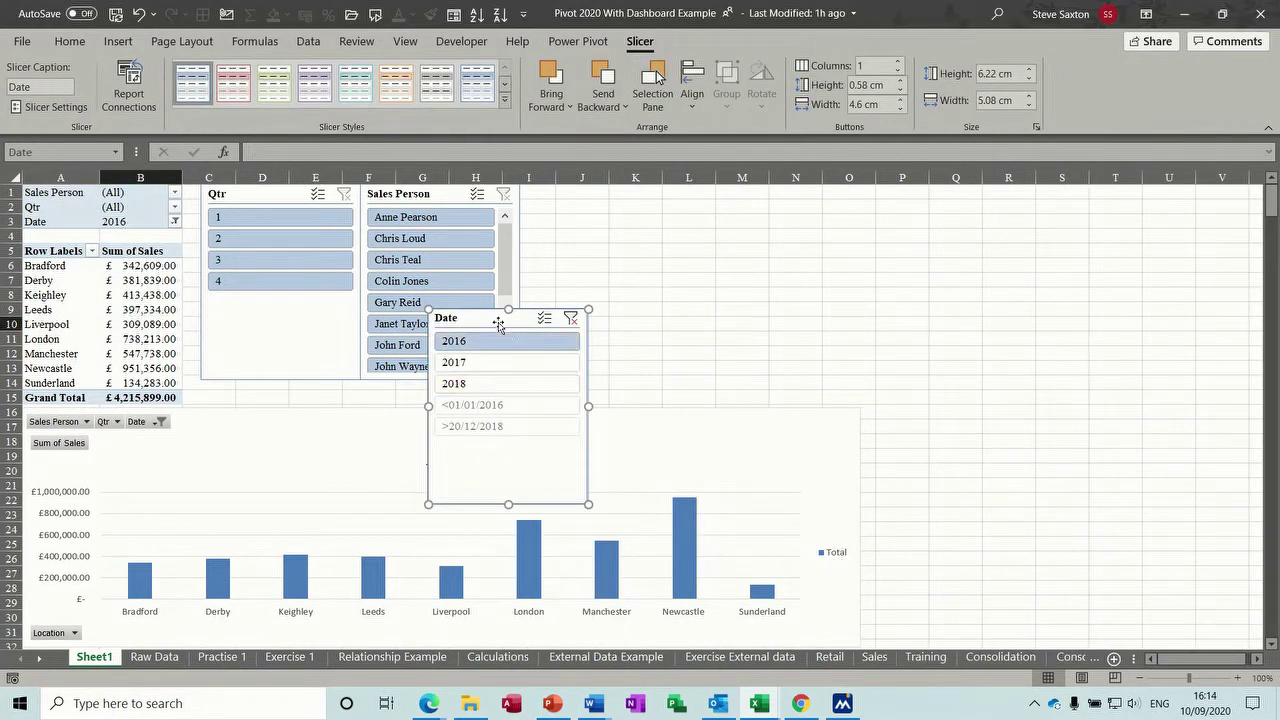
left_click_drag(497, 318, 587, 191)
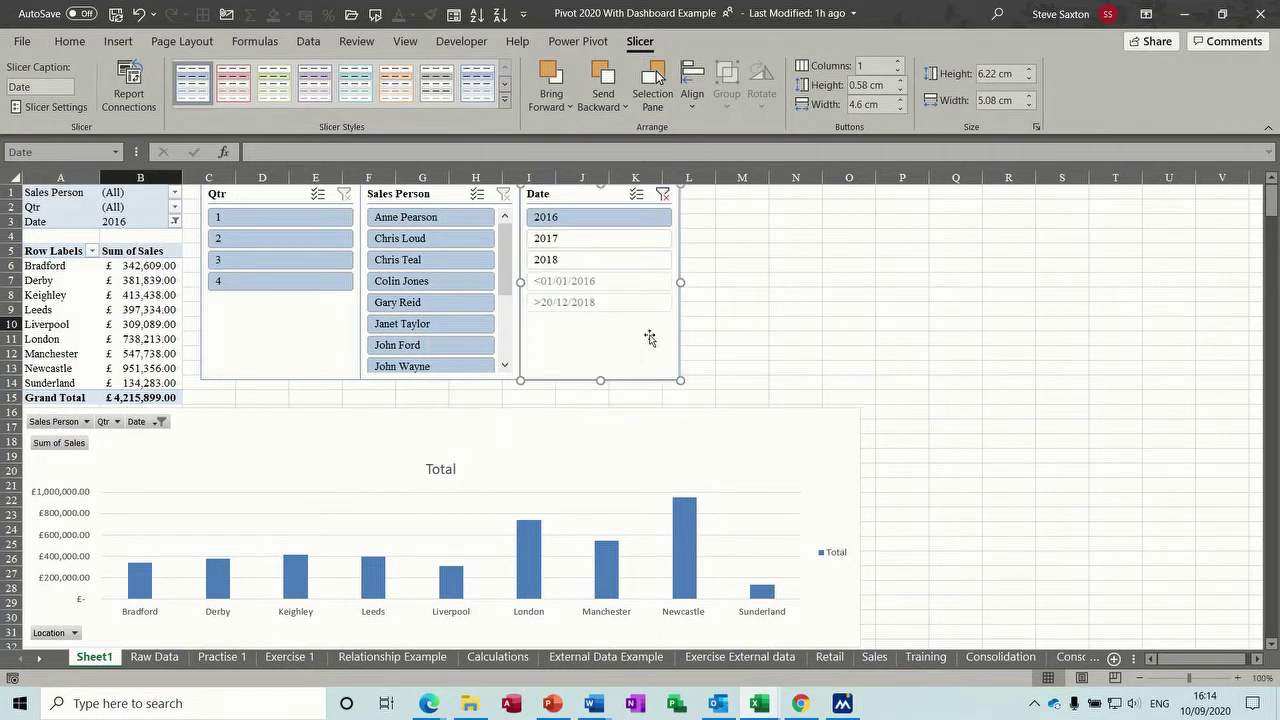
left_click(563, 242)
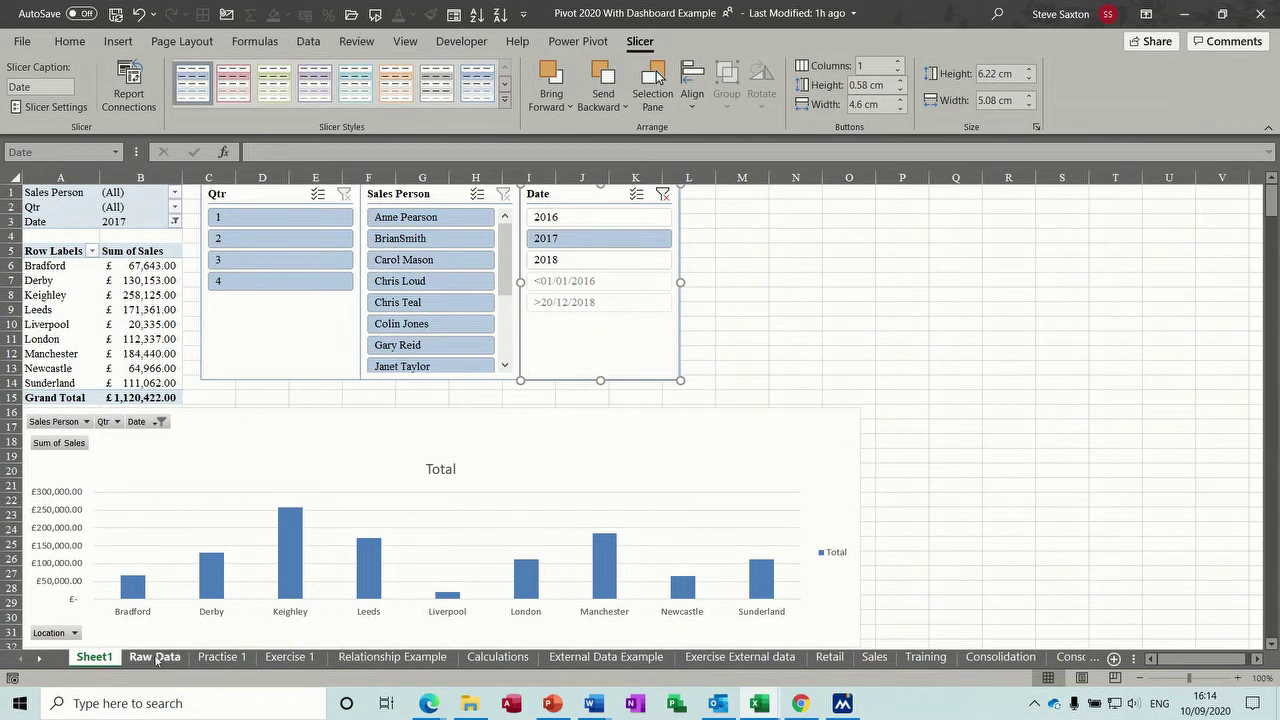
Step: On Practise 1, reorder the course PivotTable's rows so that Project and Visio come last, after Word
left_click(218, 657)
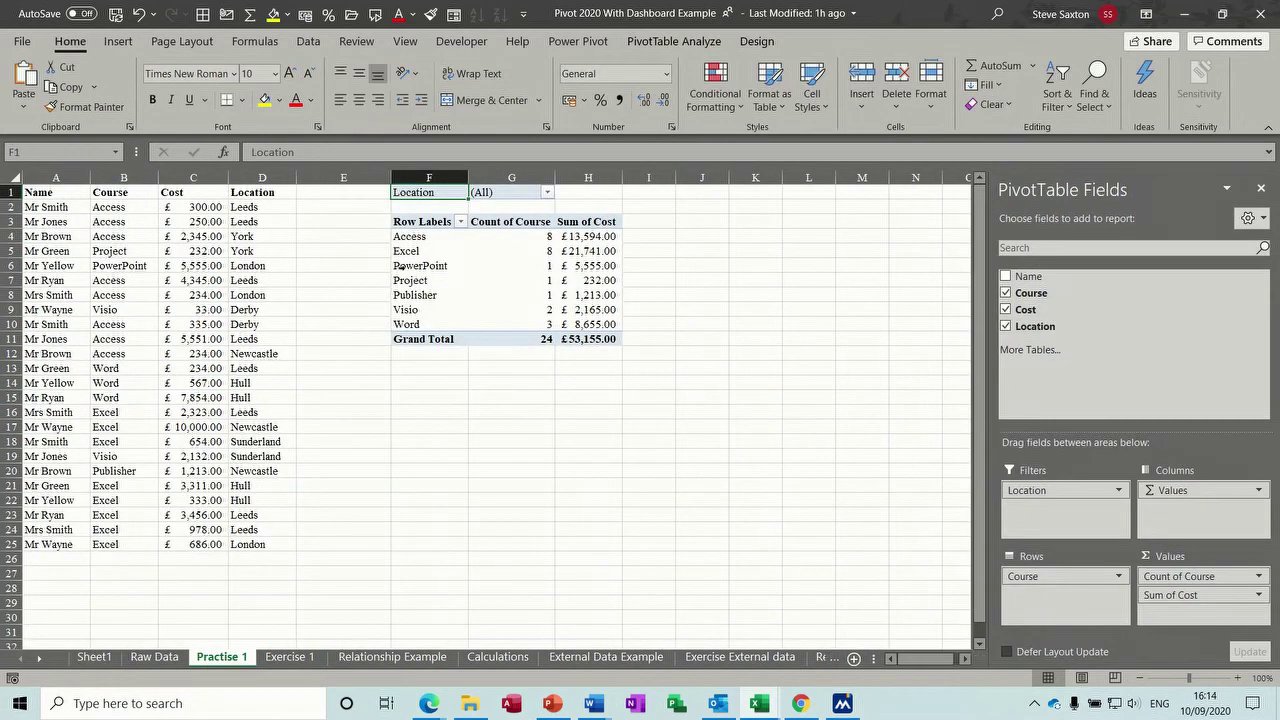
right_click(408, 265)
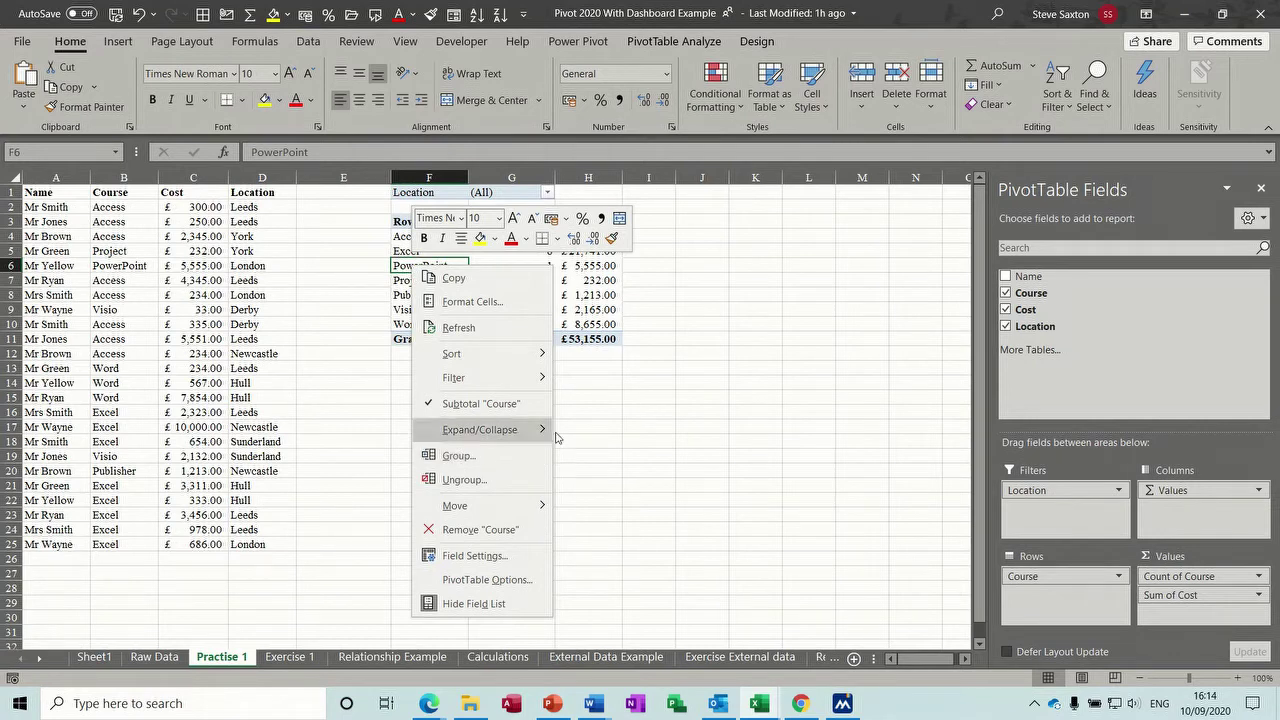
key("Escape")
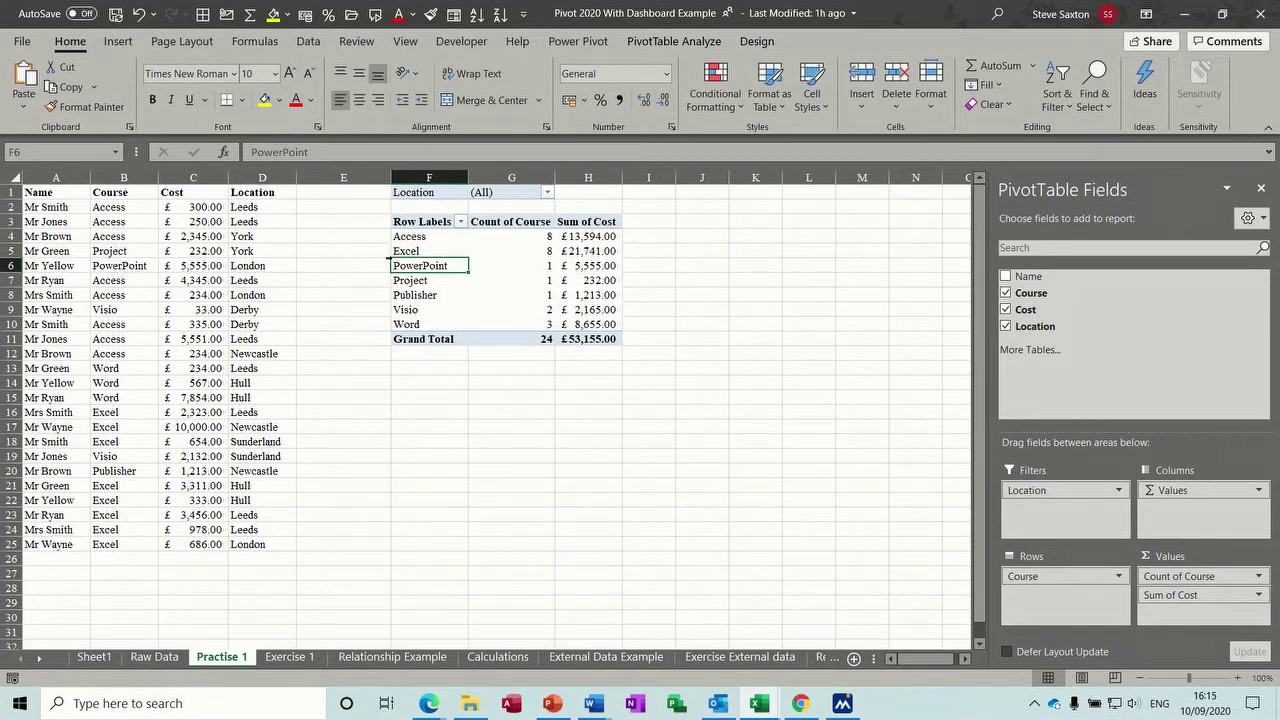
left_click(418, 311)
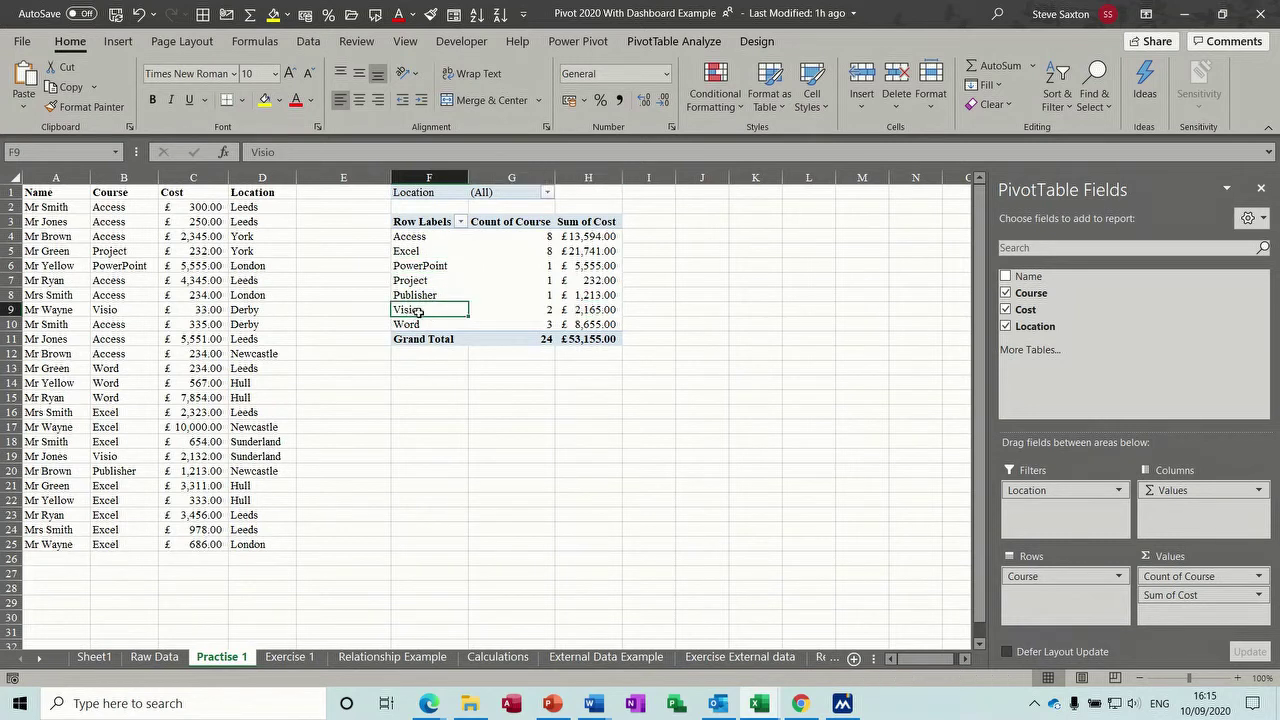
left_click_drag(419, 312, 420, 329)
left_click(410, 282)
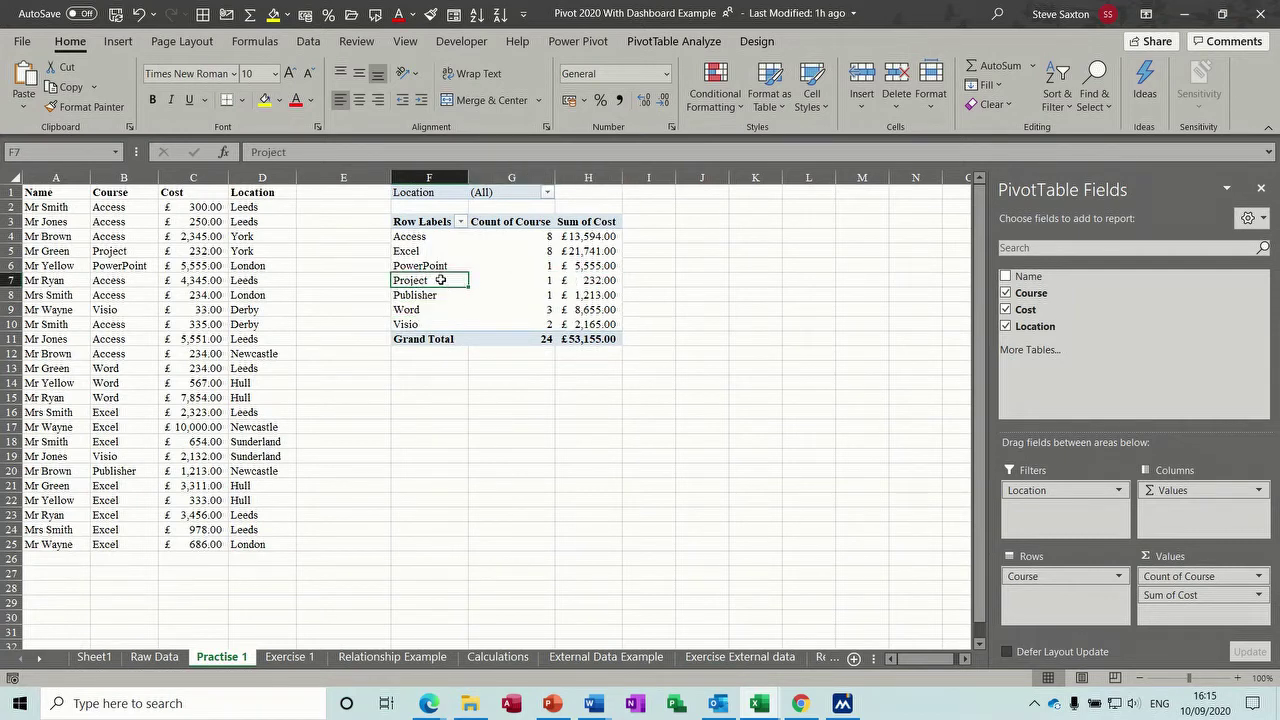
left_click_drag(439, 287, 428, 314)
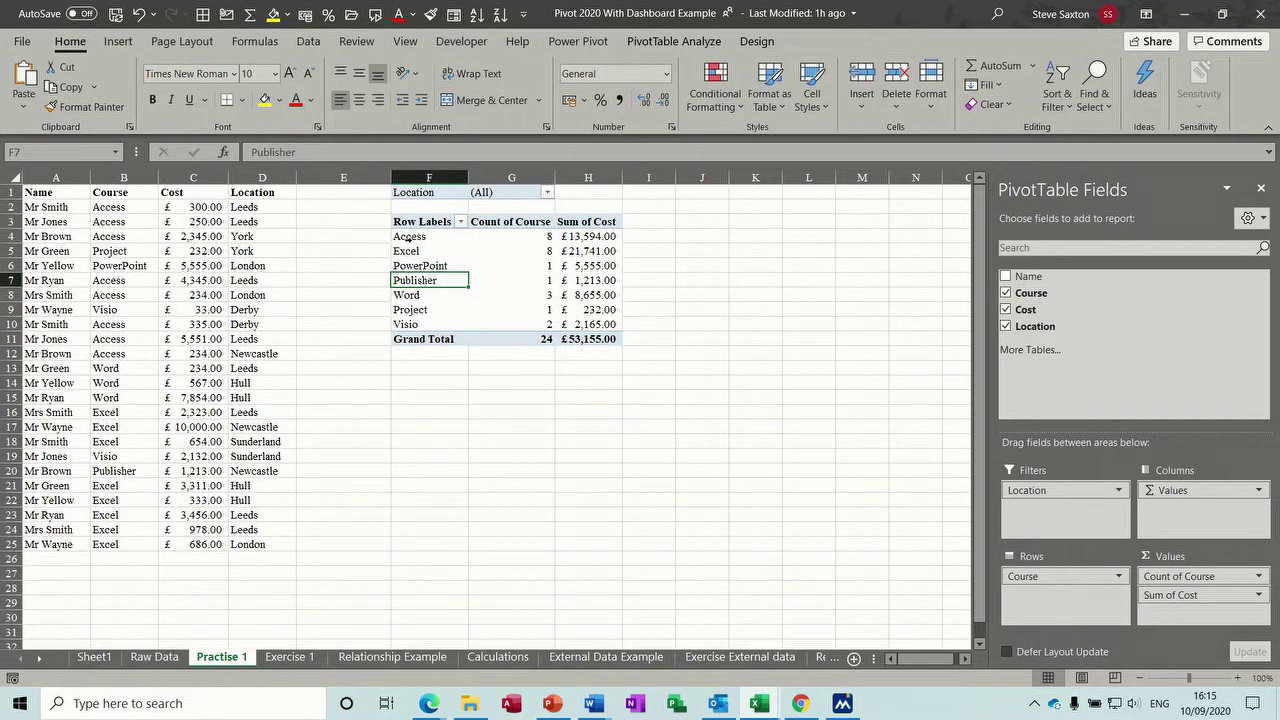
Step: Group the Access, Excel, PowerPoint, Publisher and Word rows of the course PivotTable
left_click_drag(409, 236, 409, 289)
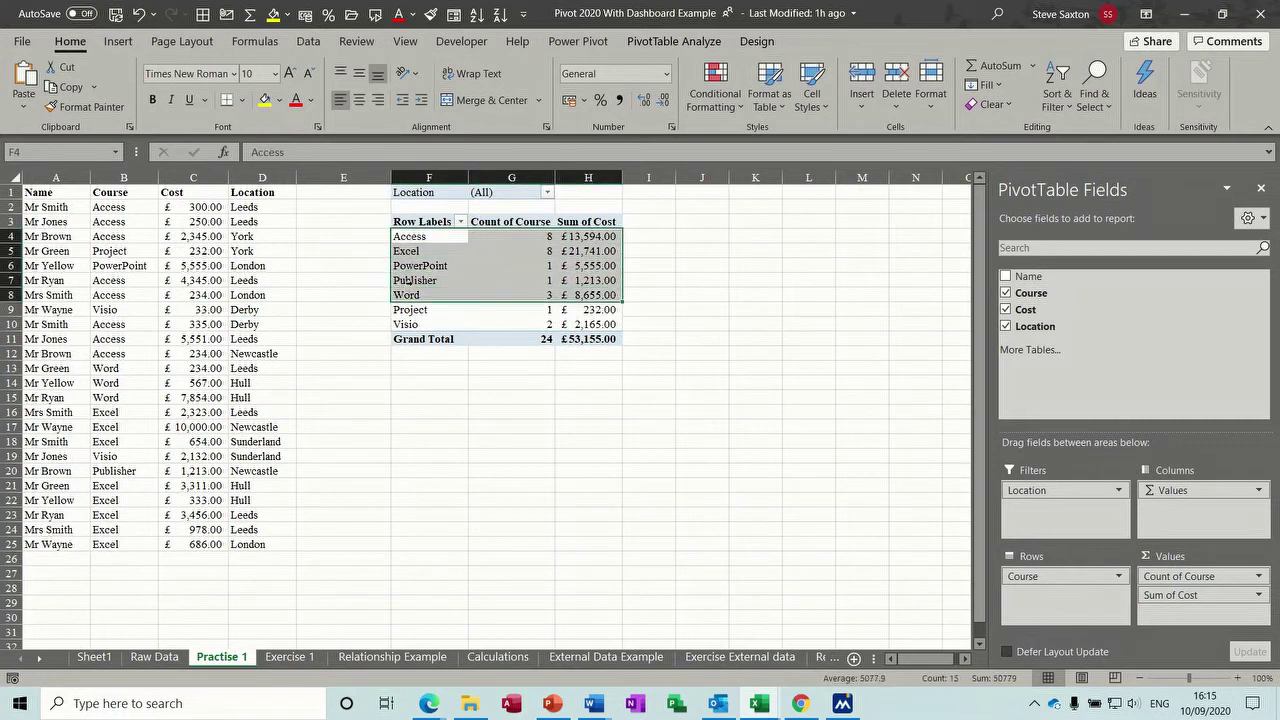
right_click(409, 251)
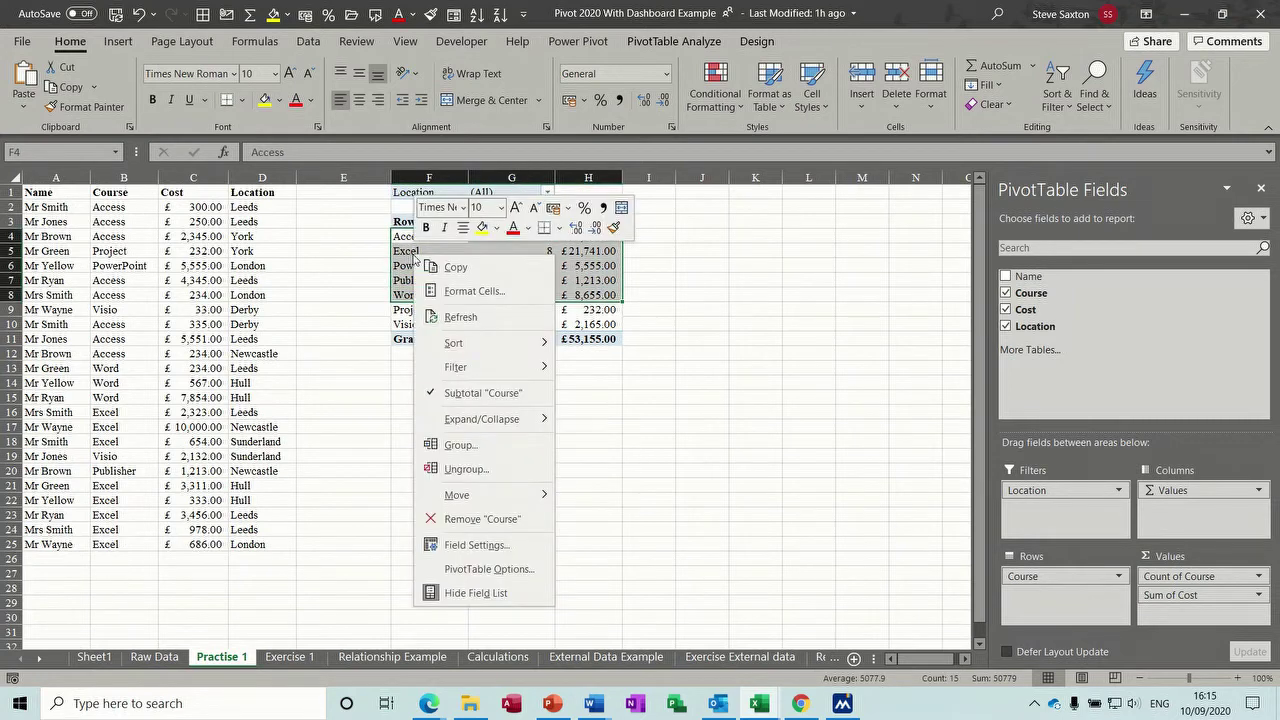
left_click(456, 444)
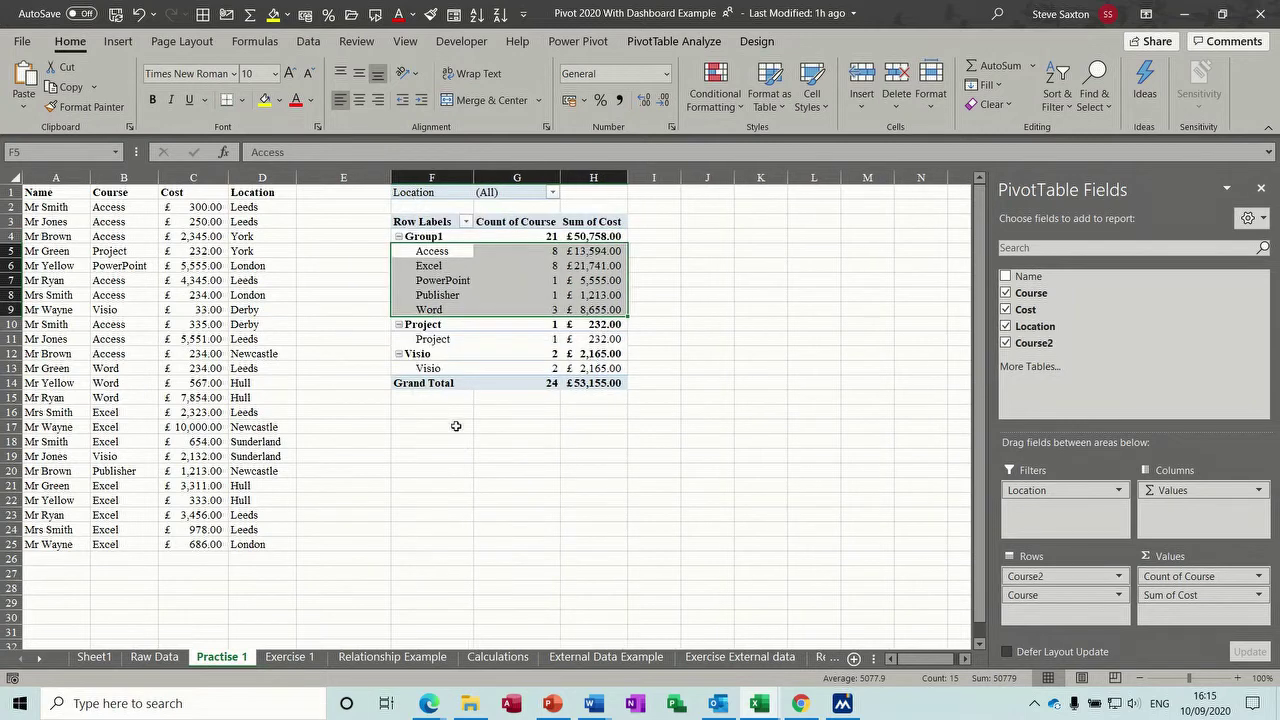
Step: Group the Project and Visio rows of the course PivotTable together
left_click(424, 326)
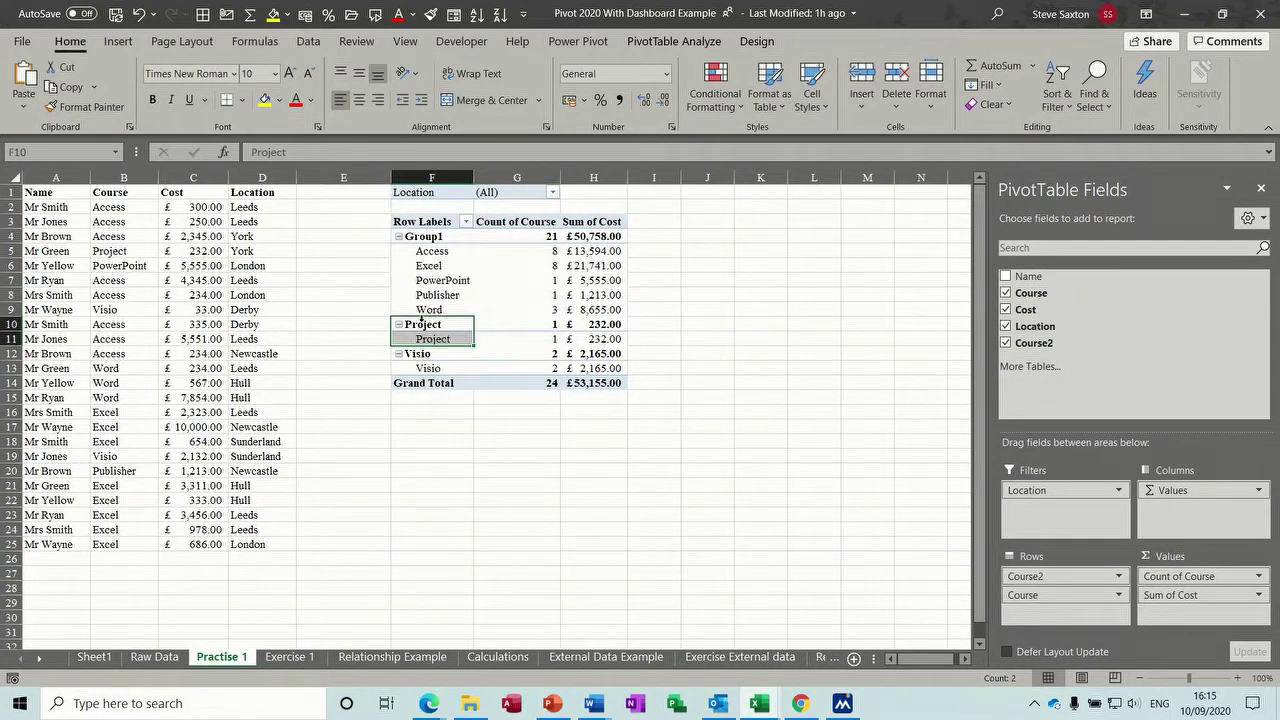
left_click_drag(421, 322, 418, 368)
right_click(418, 368)
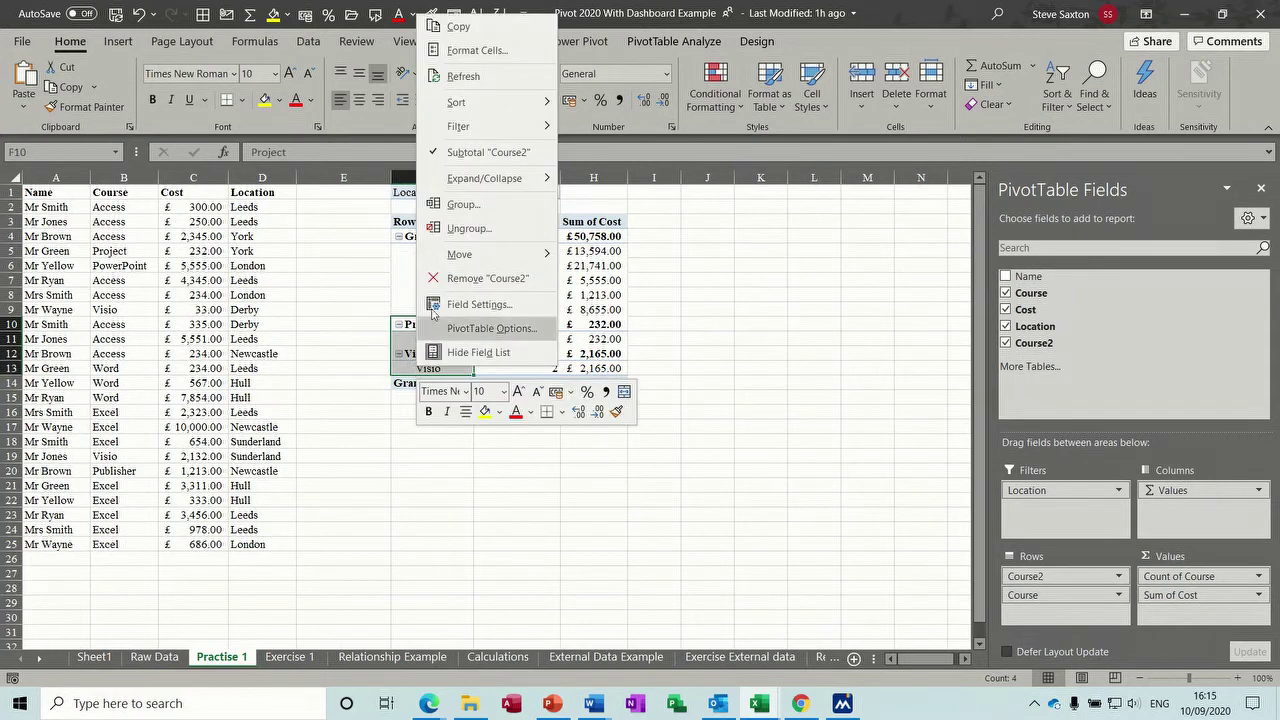
left_click(462, 204)
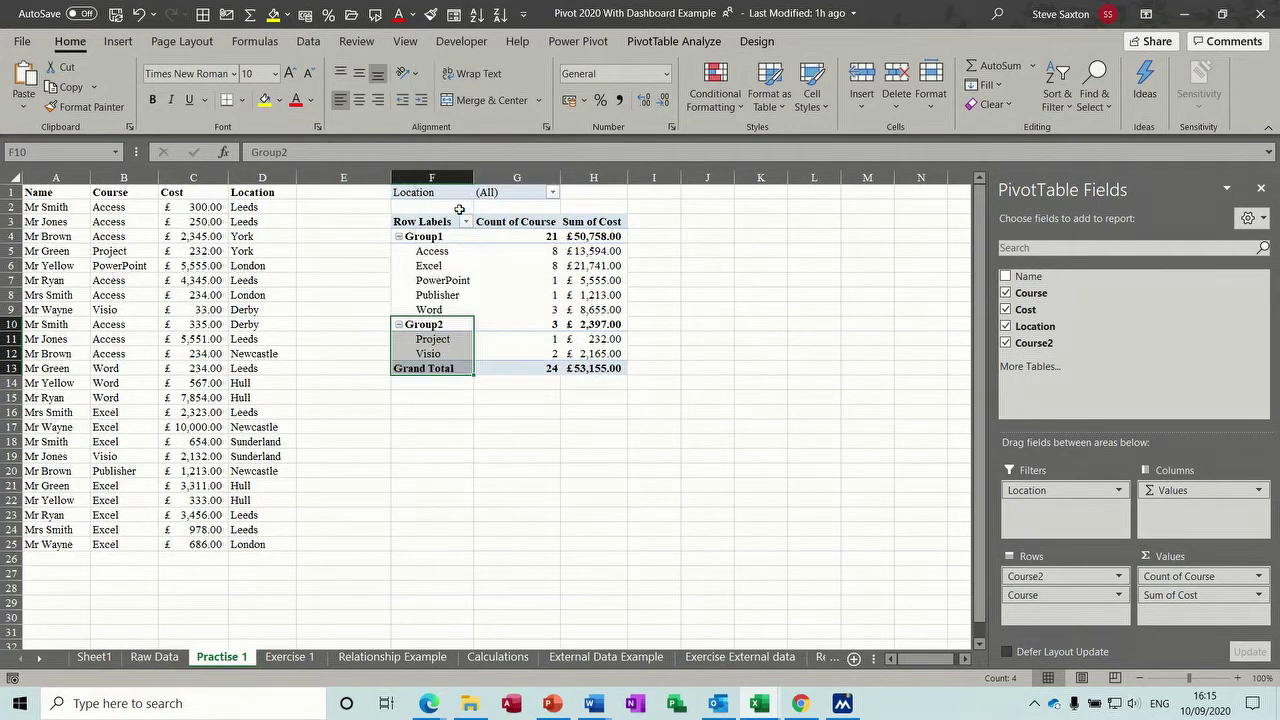
Step: Rename the Access-to-Word group as MSO and the Project and Visio group as Non MSO
left_click(441, 328)
left_click(430, 237)
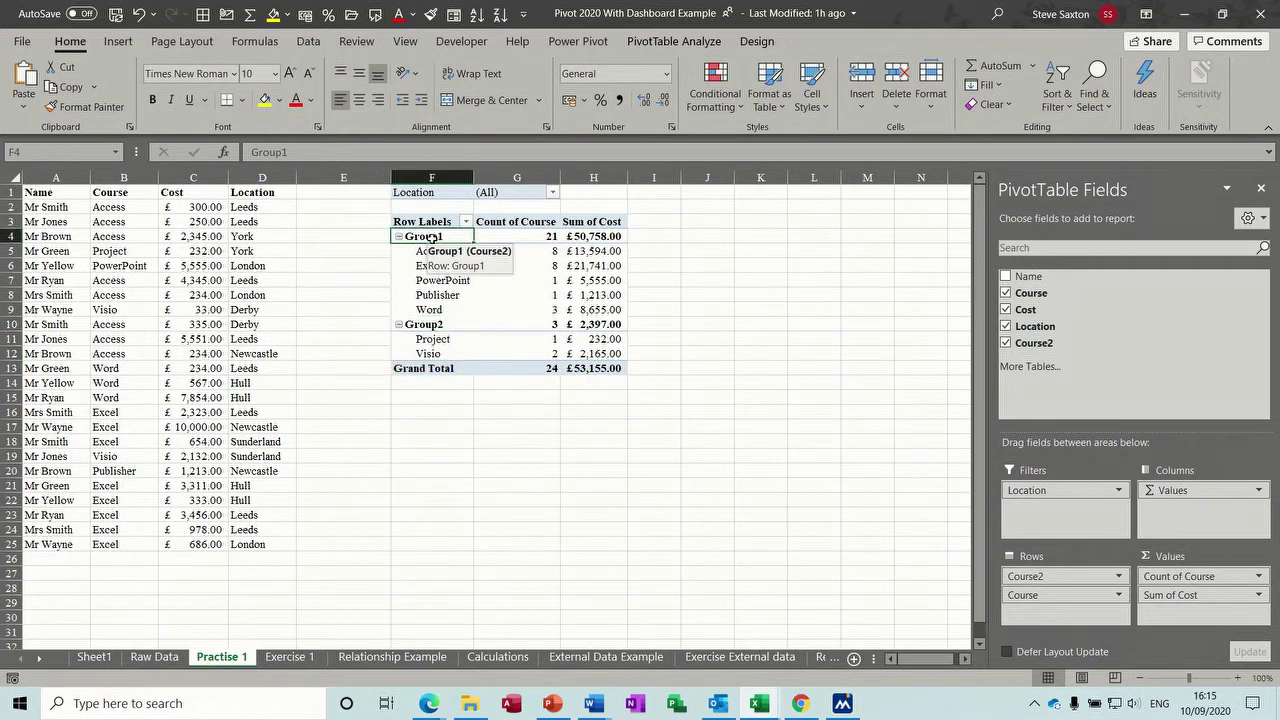
type("MSO")
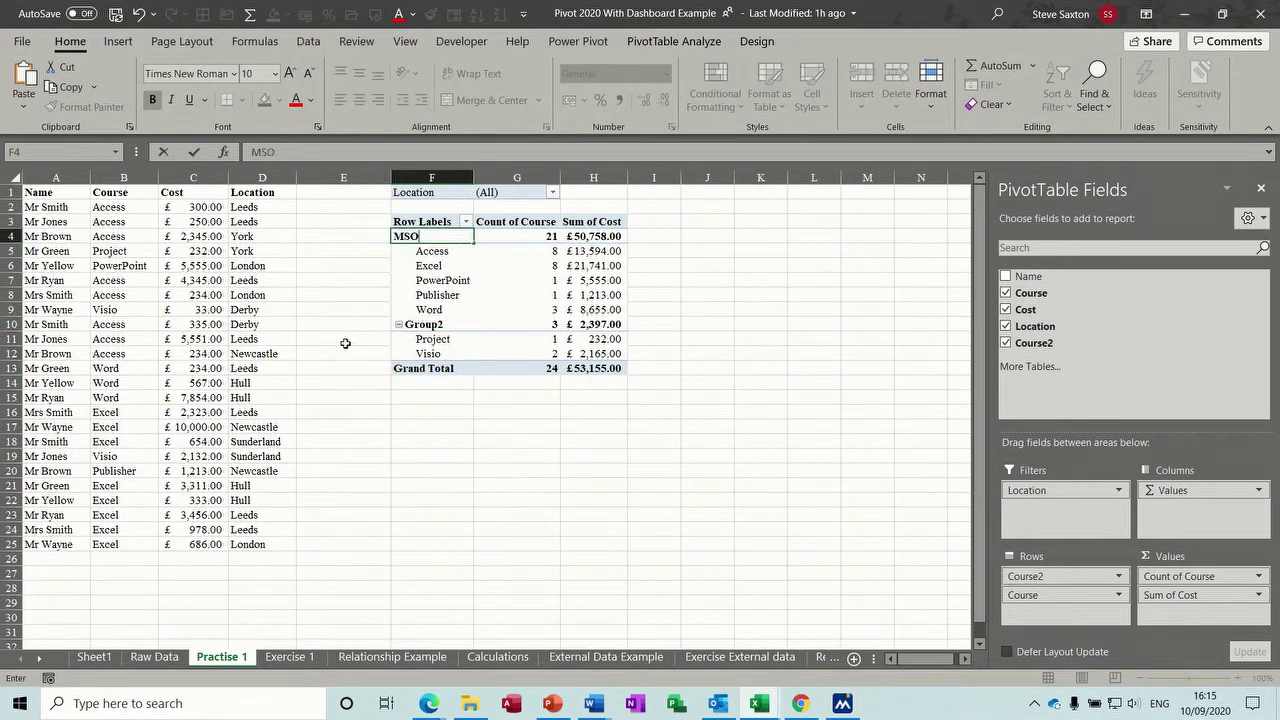
left_click(433, 327)
type("Non MSO")
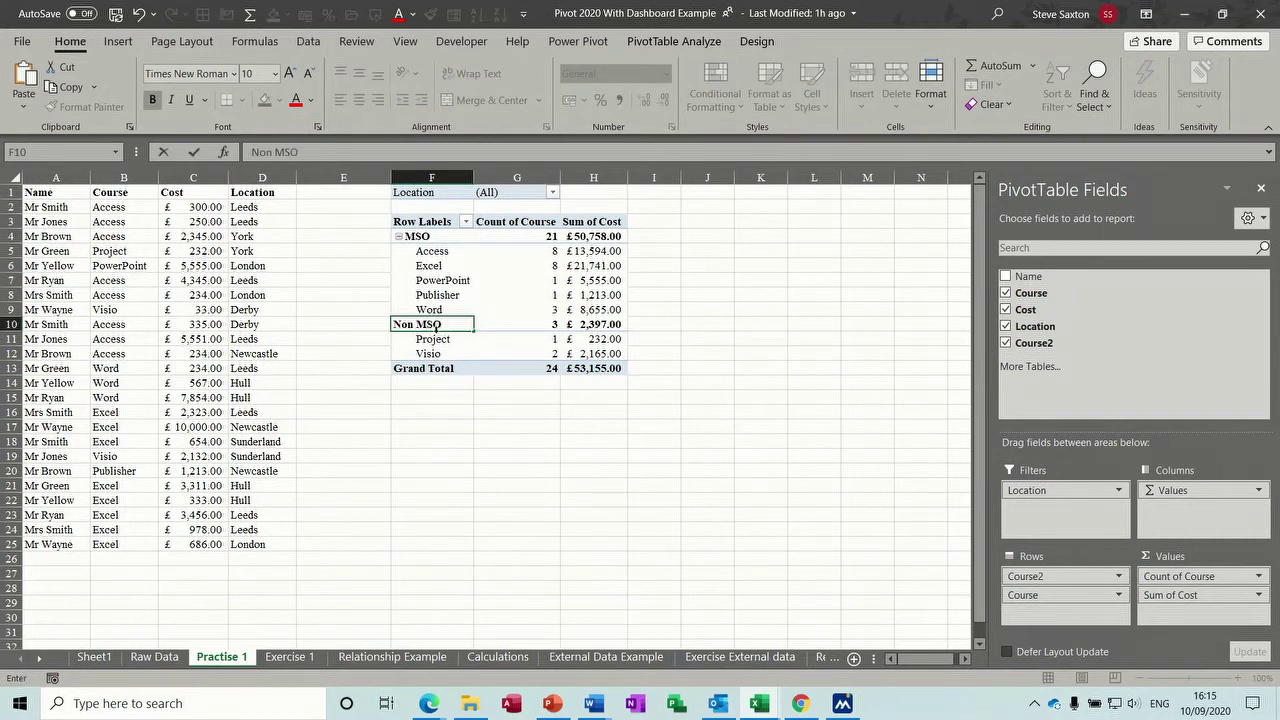
left_click(402, 238)
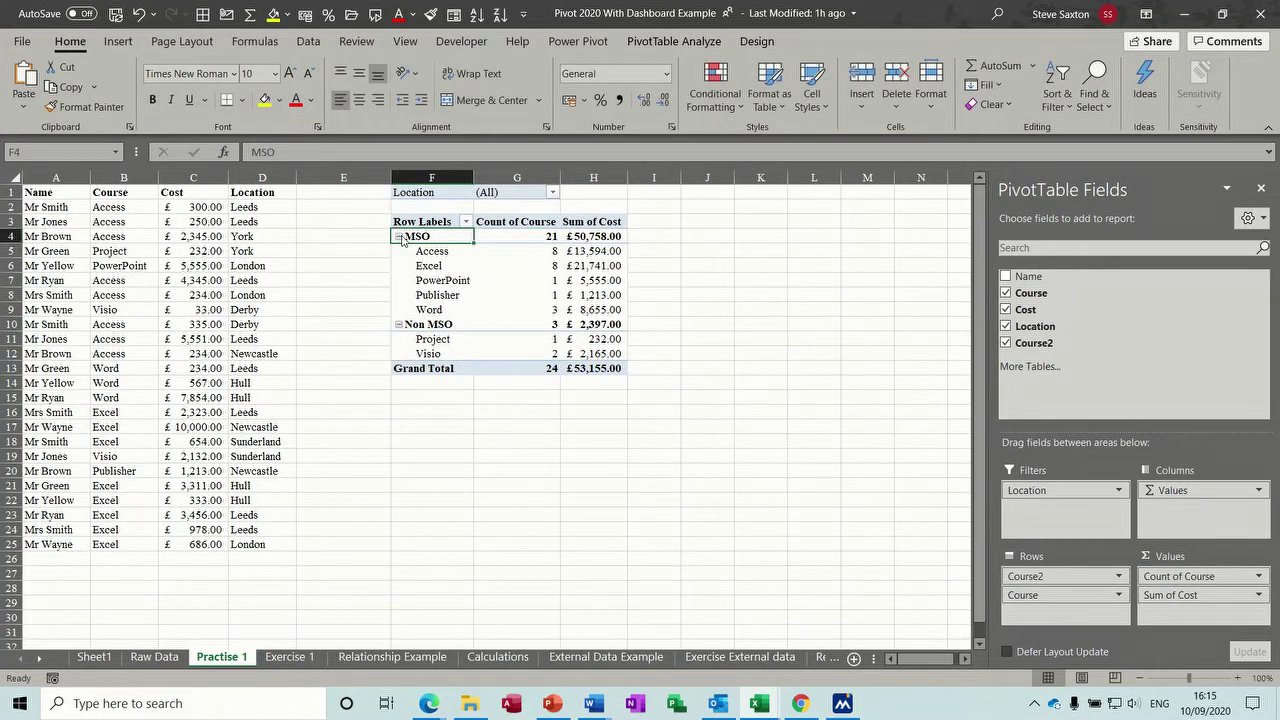
Step: Collapse the MSO group, extract the records behind its total cost to a new sheet, and return to Practise 1 to expand the group
left_click(400, 238)
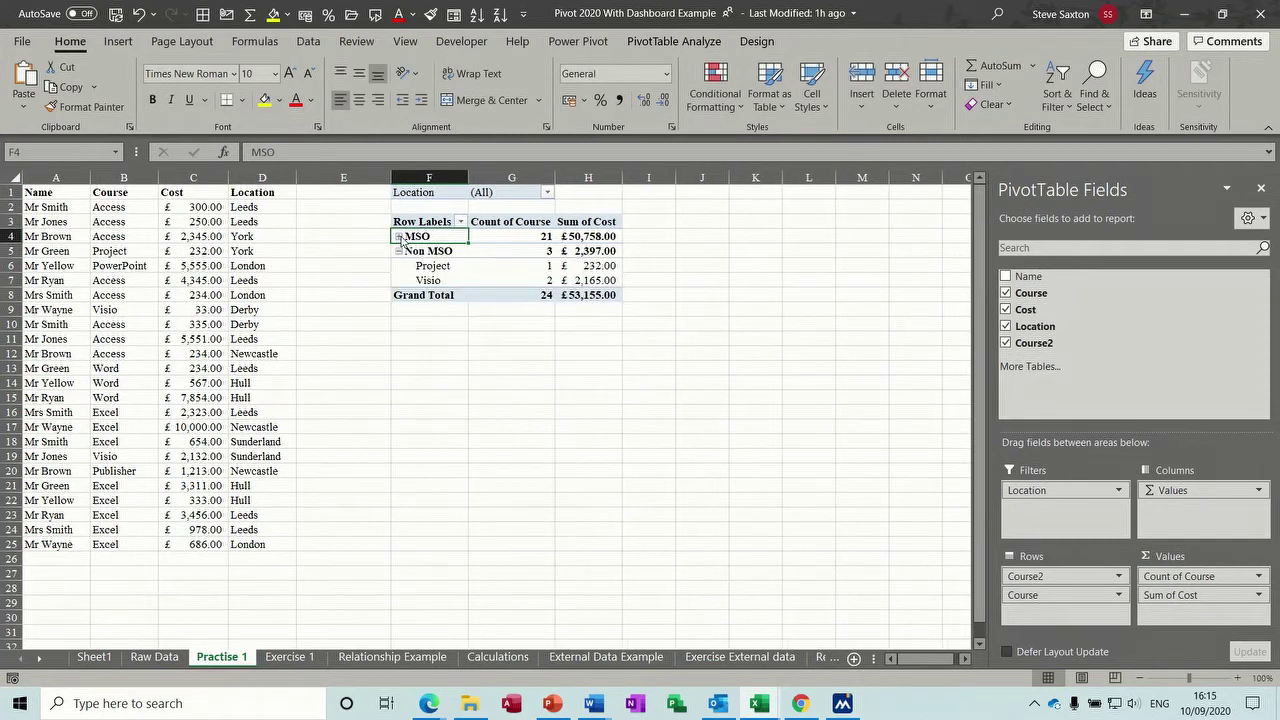
double_click(584, 234)
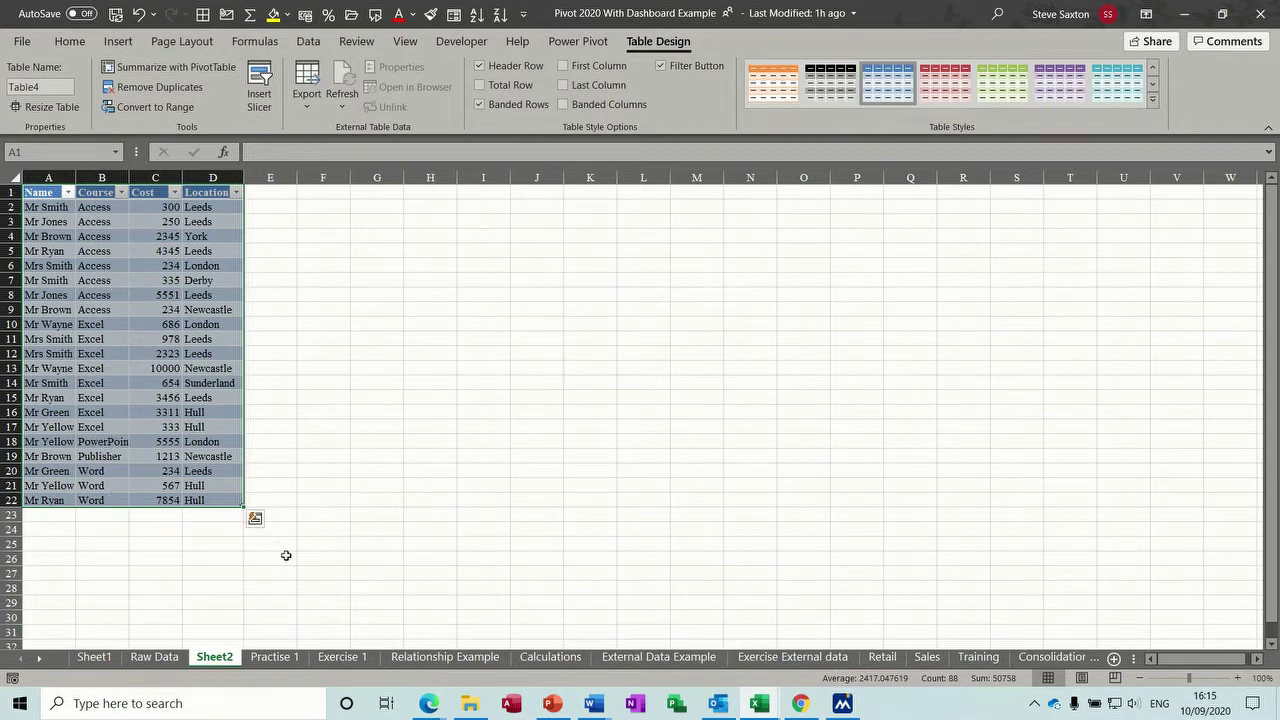
left_click(276, 658)
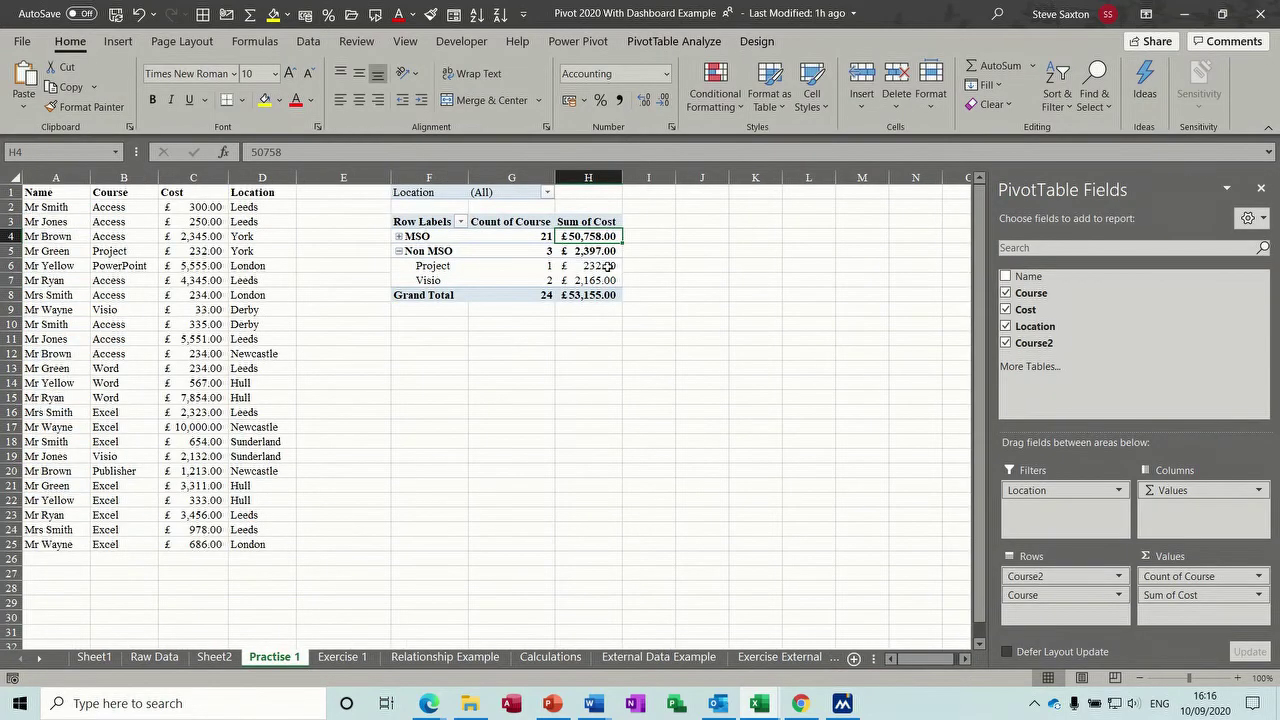
left_click(399, 237)
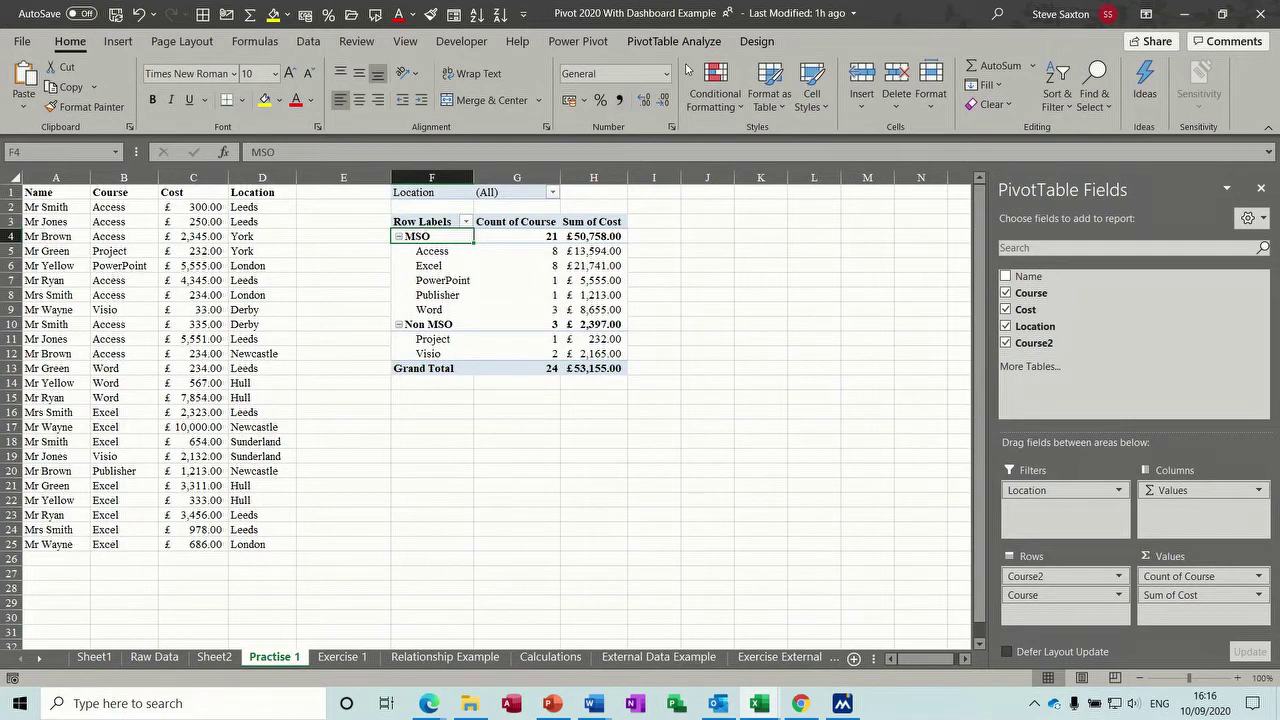
Step: Apply a dark red PivotTable style with black header and grand total rows to the course PivotTable
left_click(757, 41)
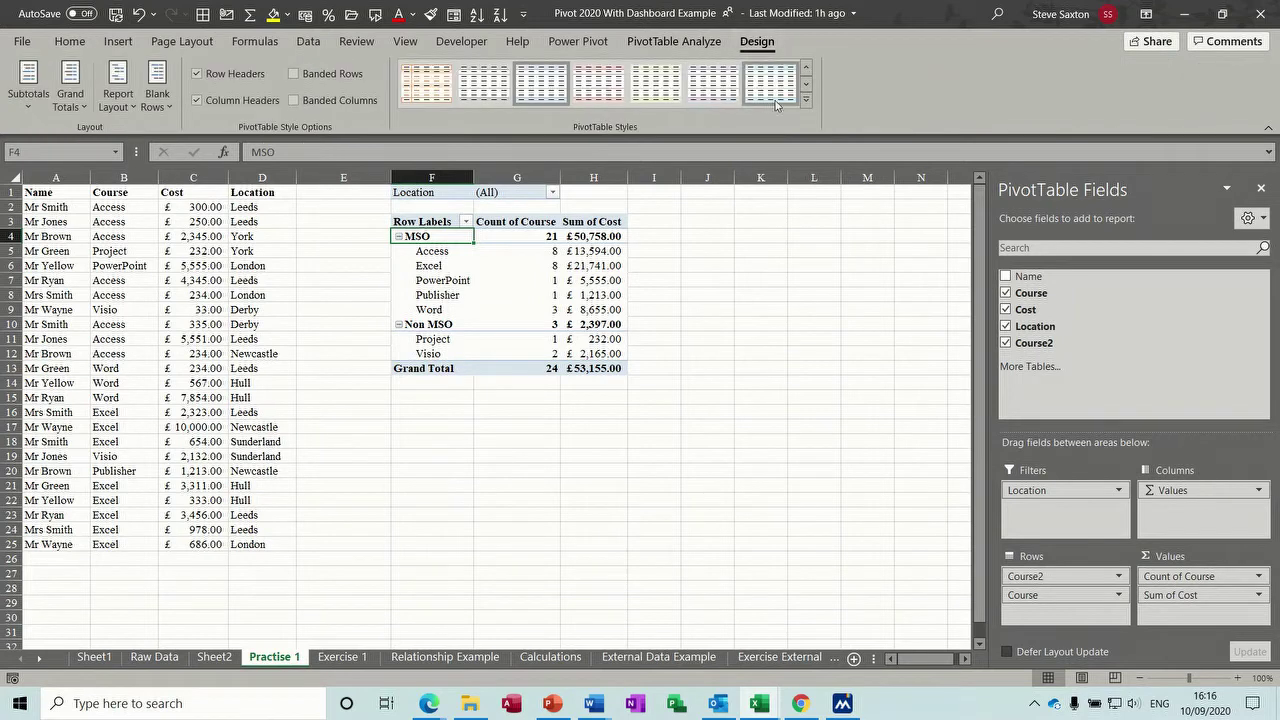
left_click(805, 99)
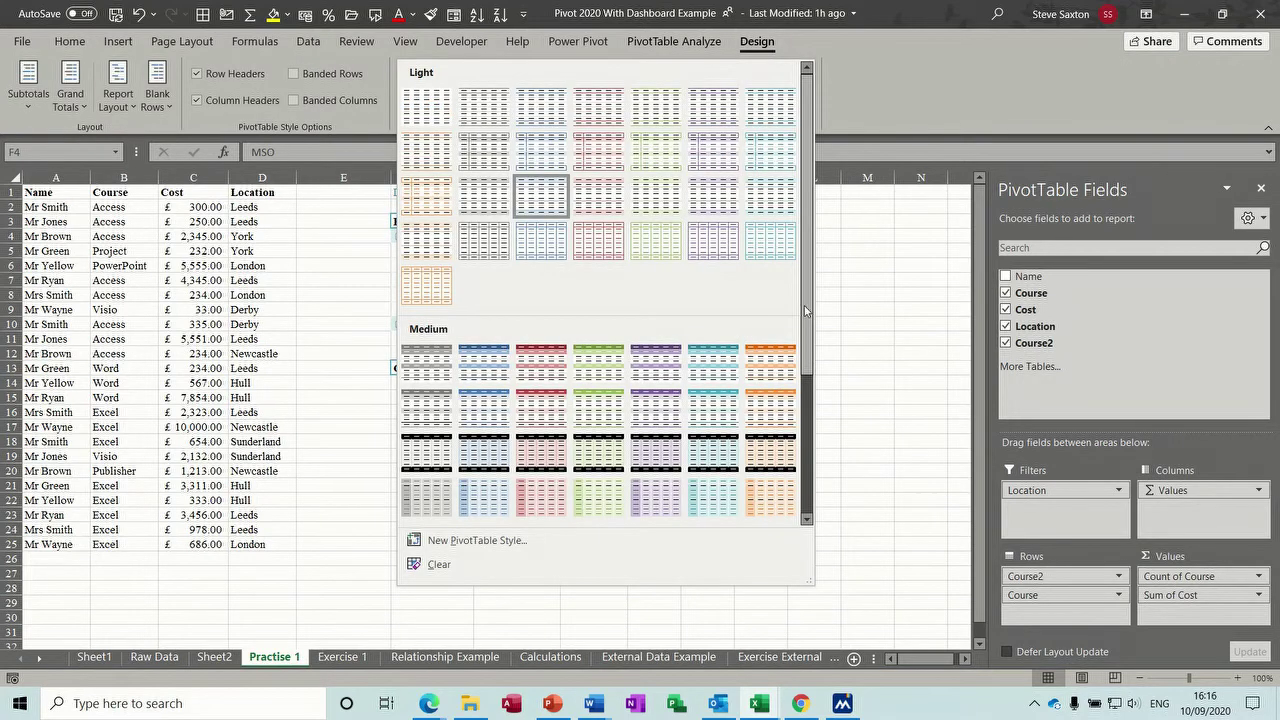
scroll(805, 311, "down", 5)
left_click(540, 445)
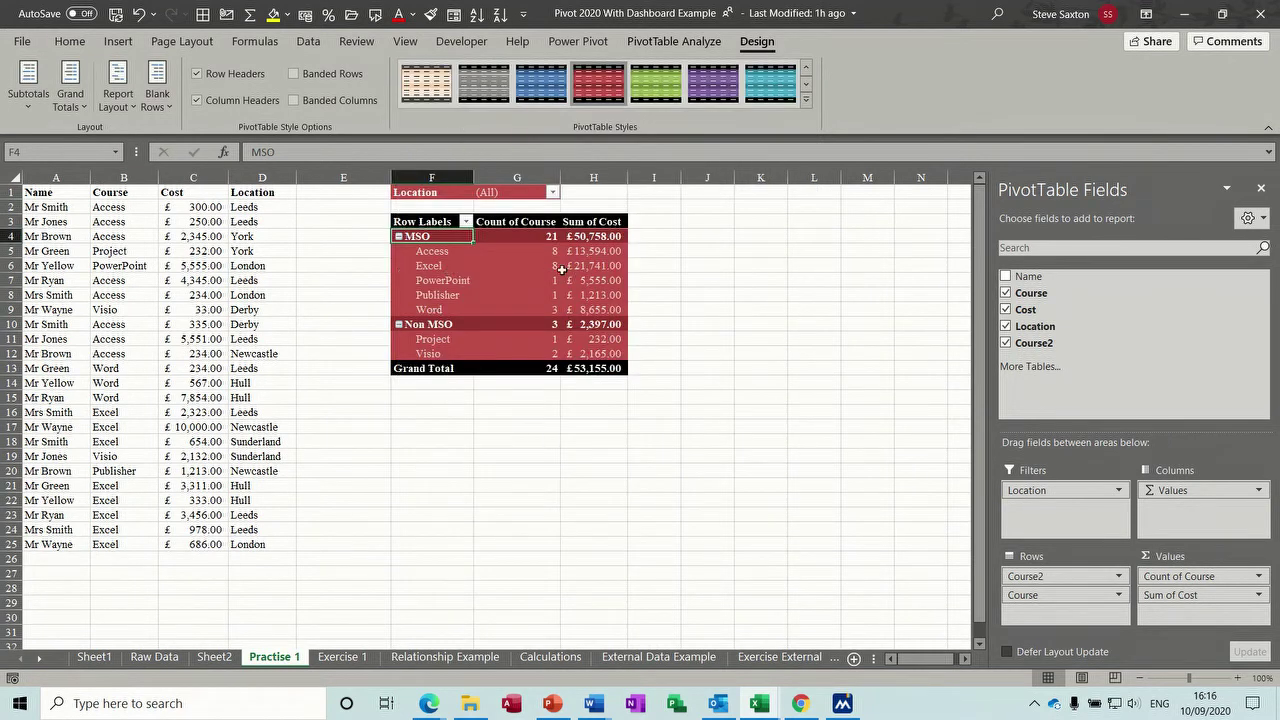
left_click(426, 284)
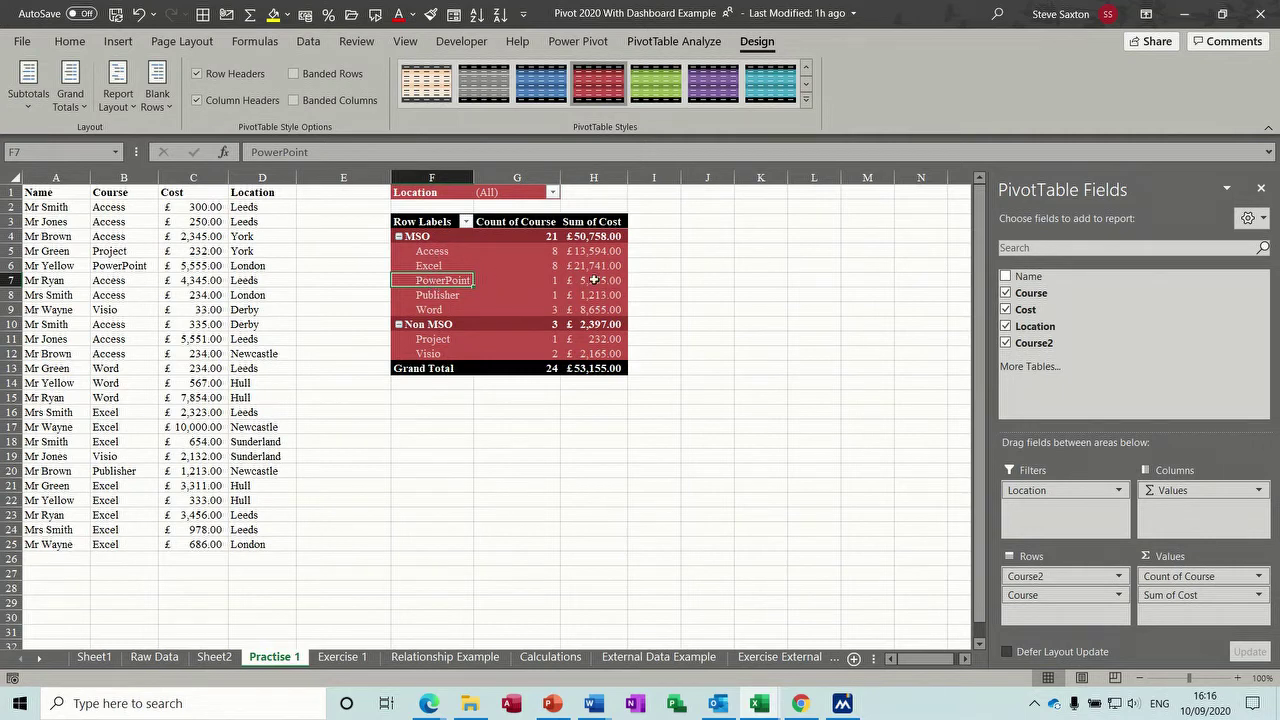
left_click(426, 267)
left_click(581, 276)
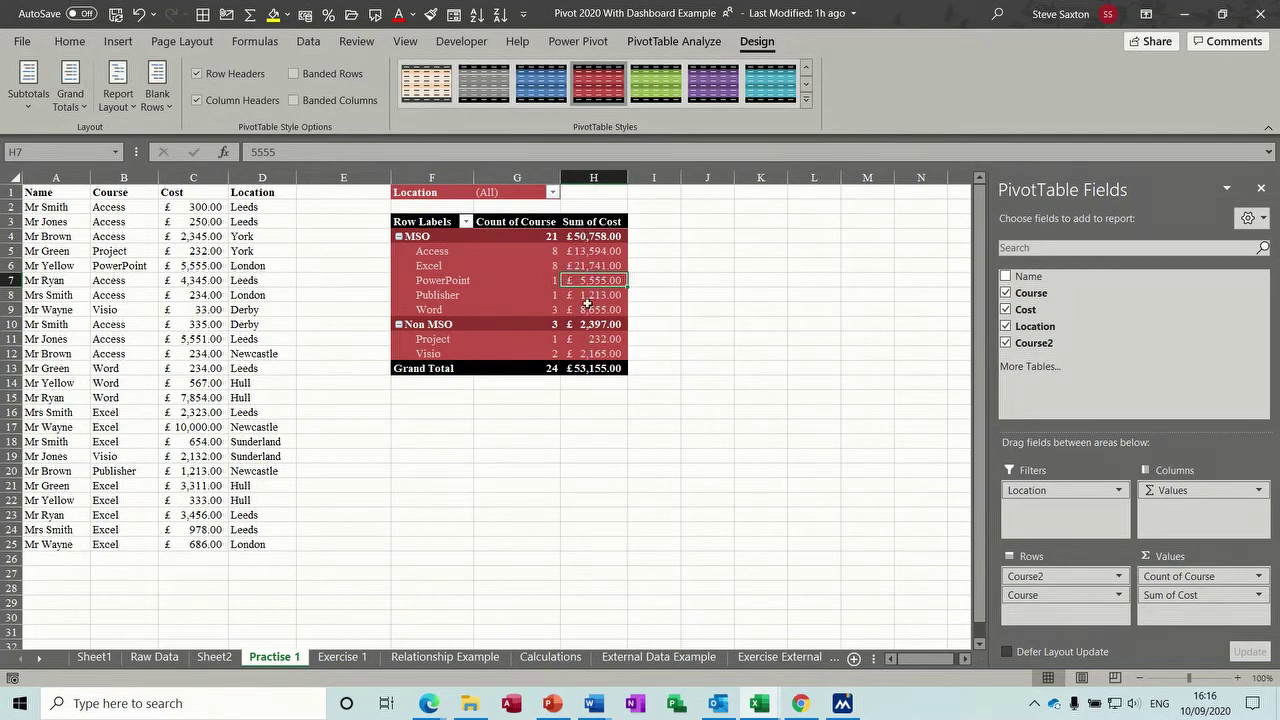
mouse_move(587, 303)
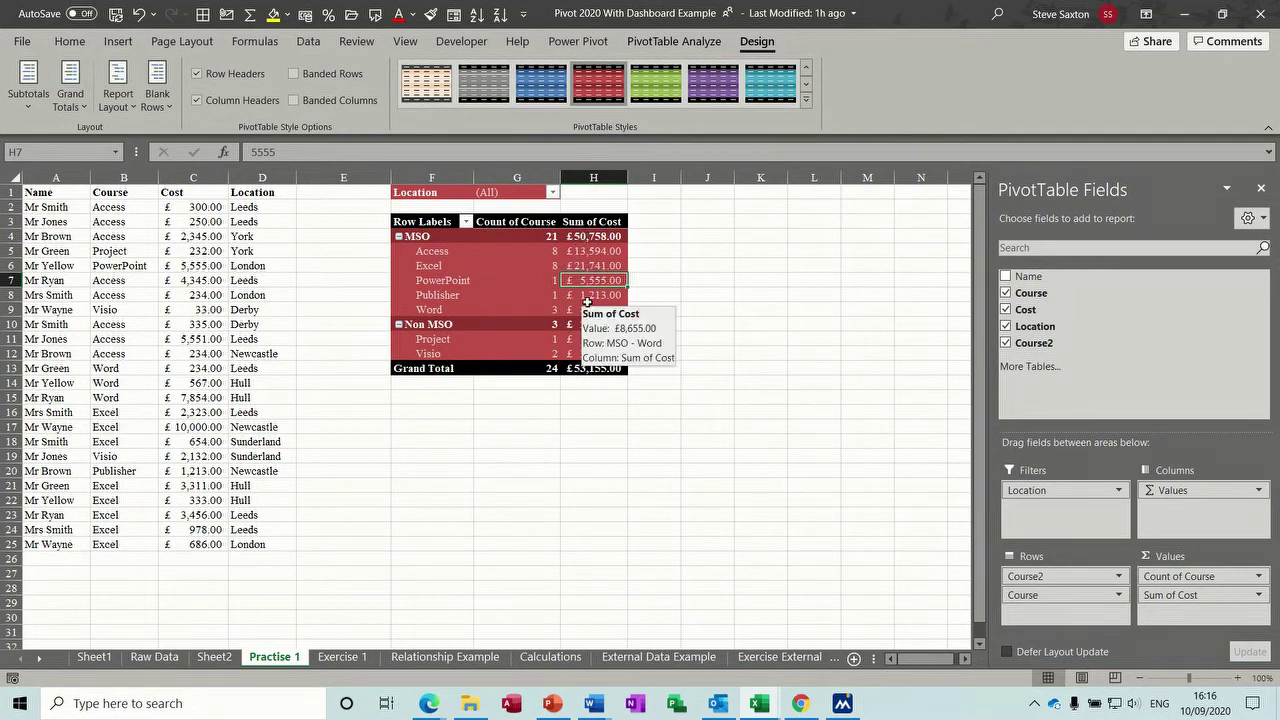
Step: Add a calculated field named Markup to the course PivotTable with the formula =Cost*1.1
left_click(596, 252)
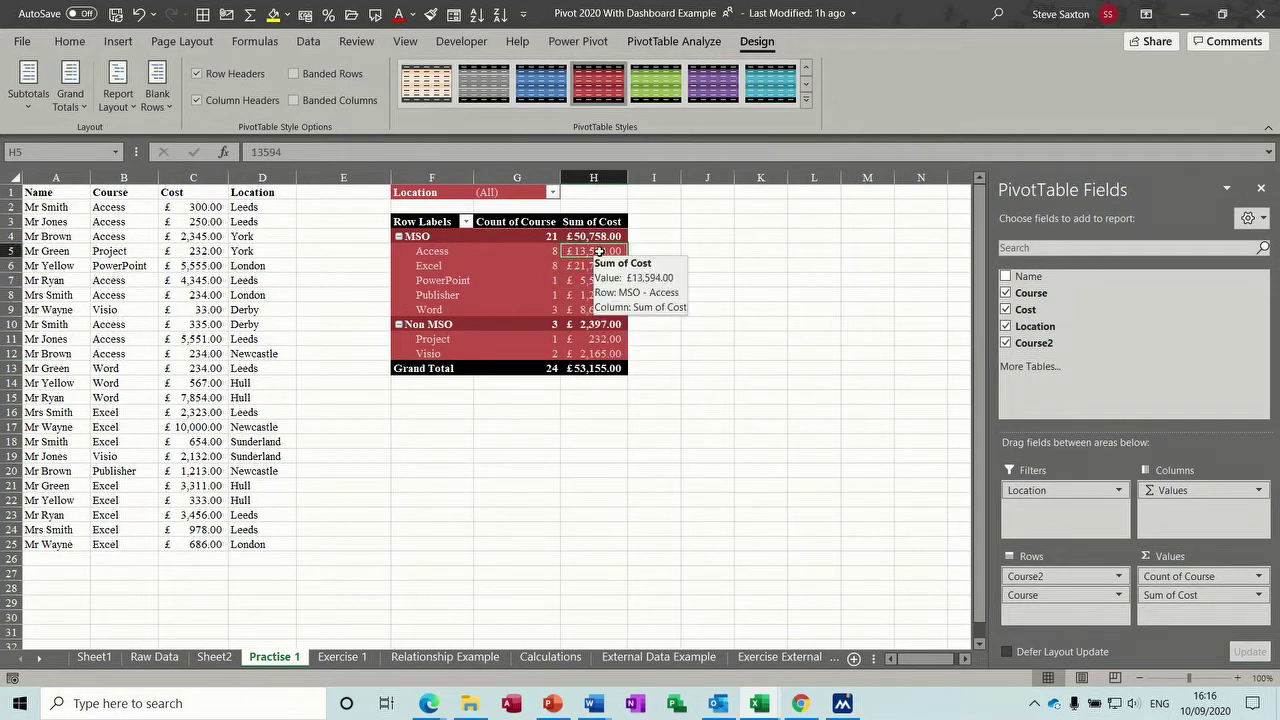
left_click(664, 42)
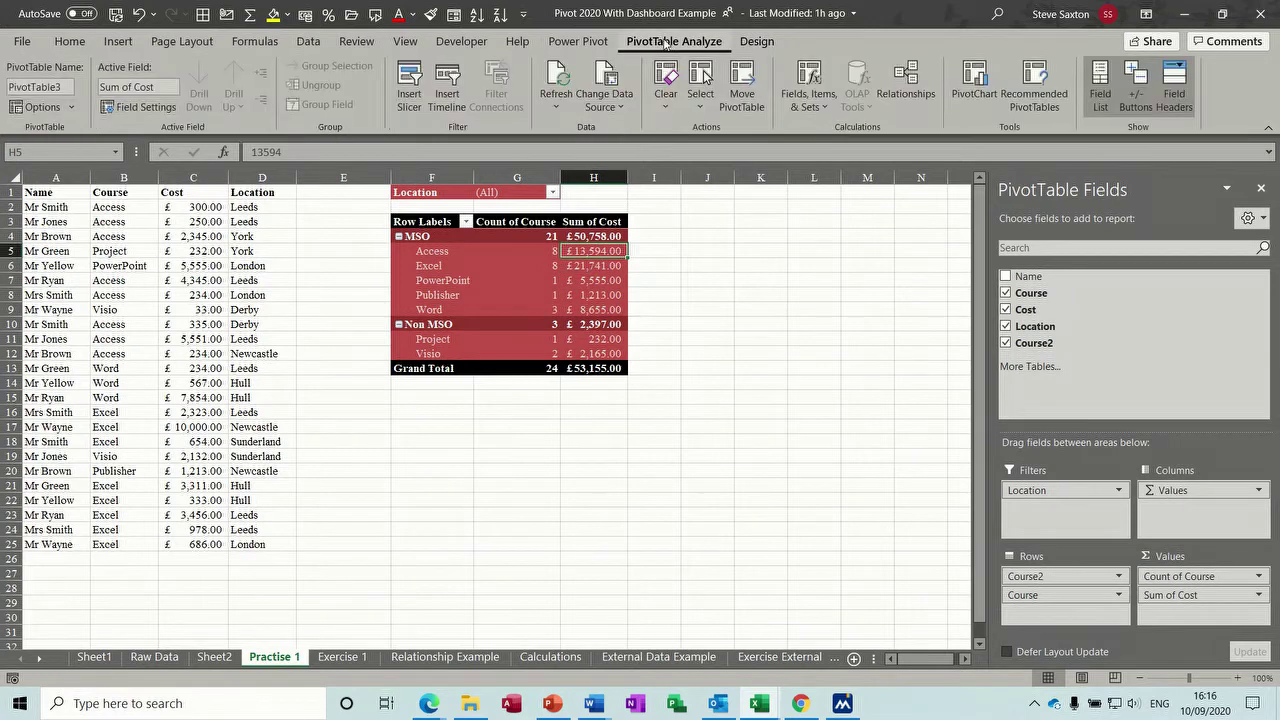
left_click(826, 106)
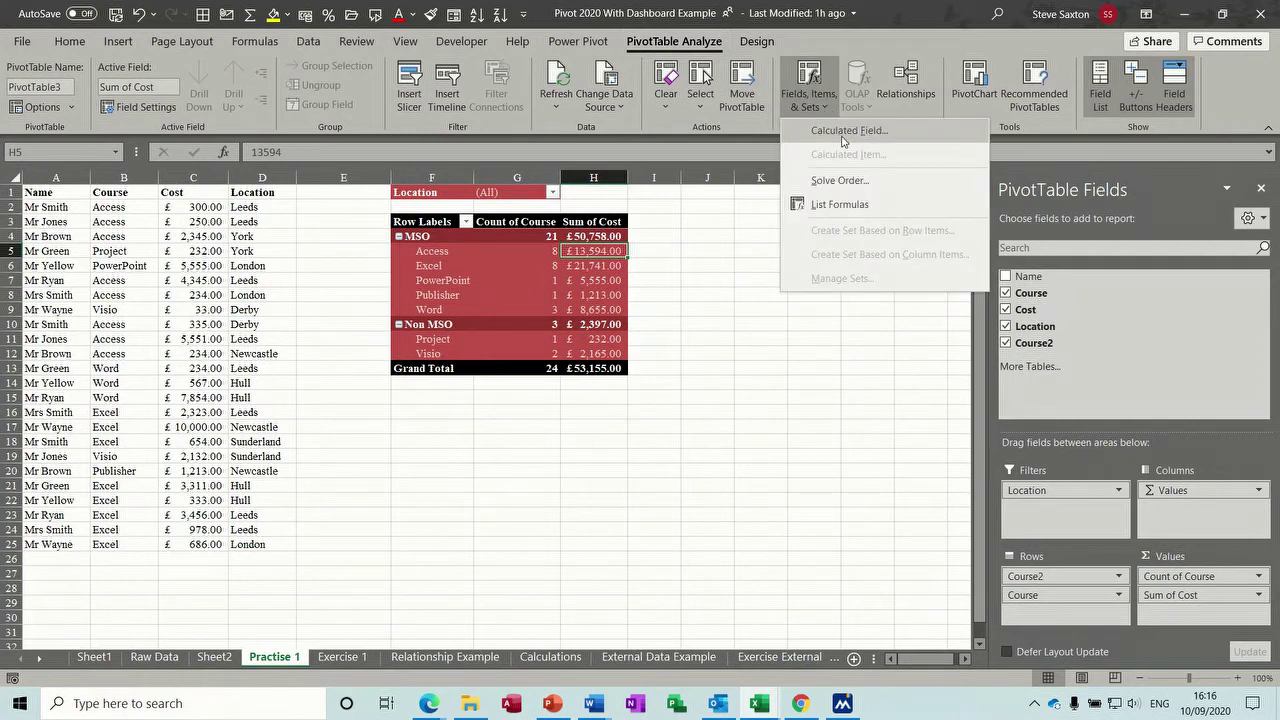
left_click(843, 140)
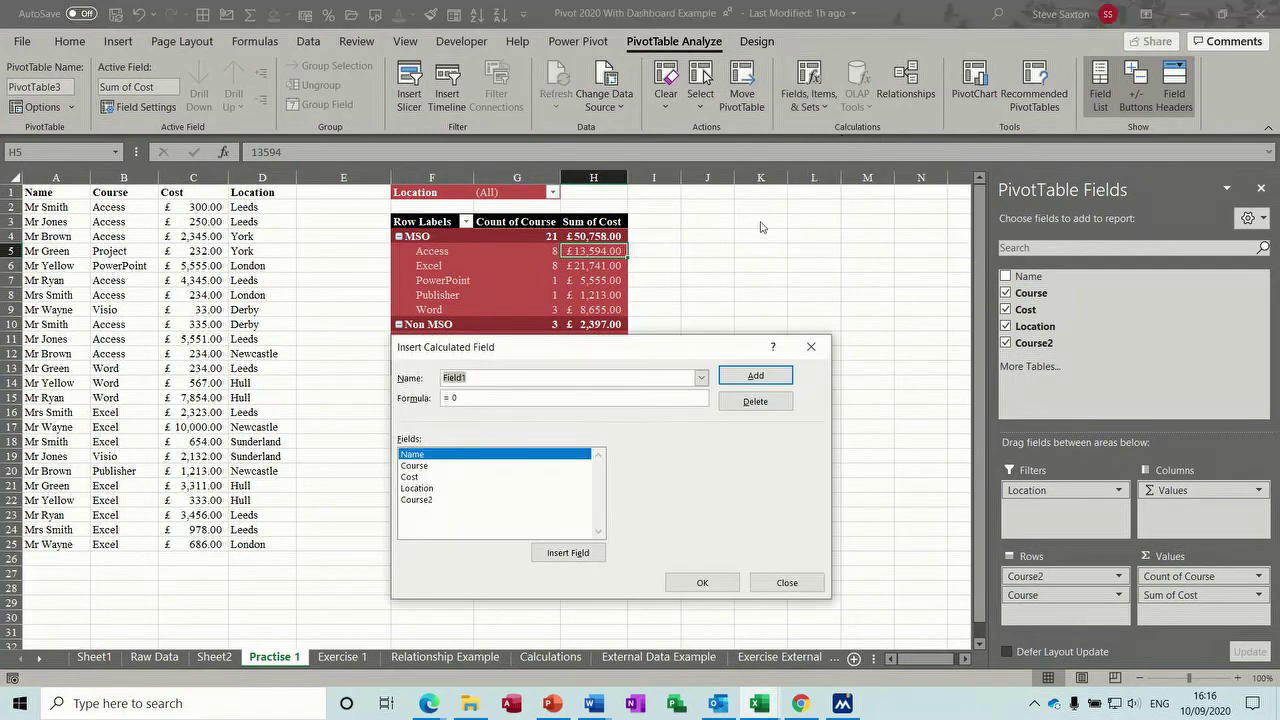
type("Profit")
double_click(416, 478)
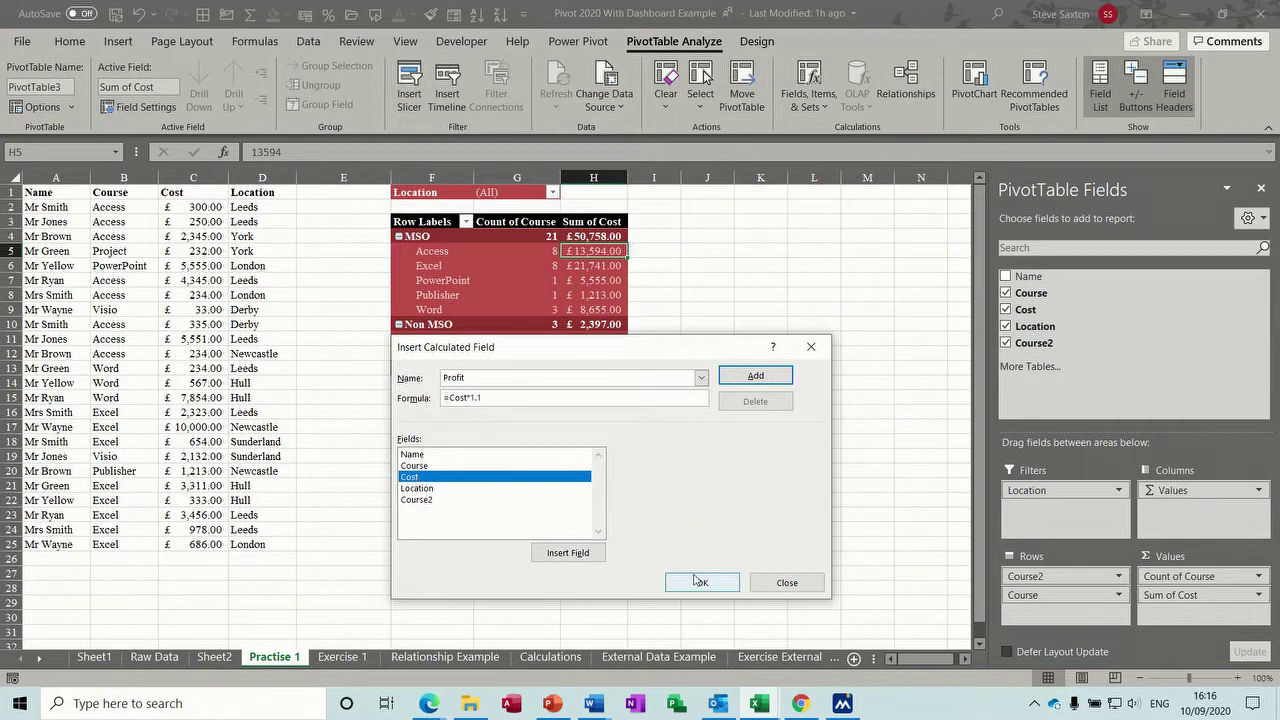
left_click_drag(509, 374, 432, 385)
type("Markup")
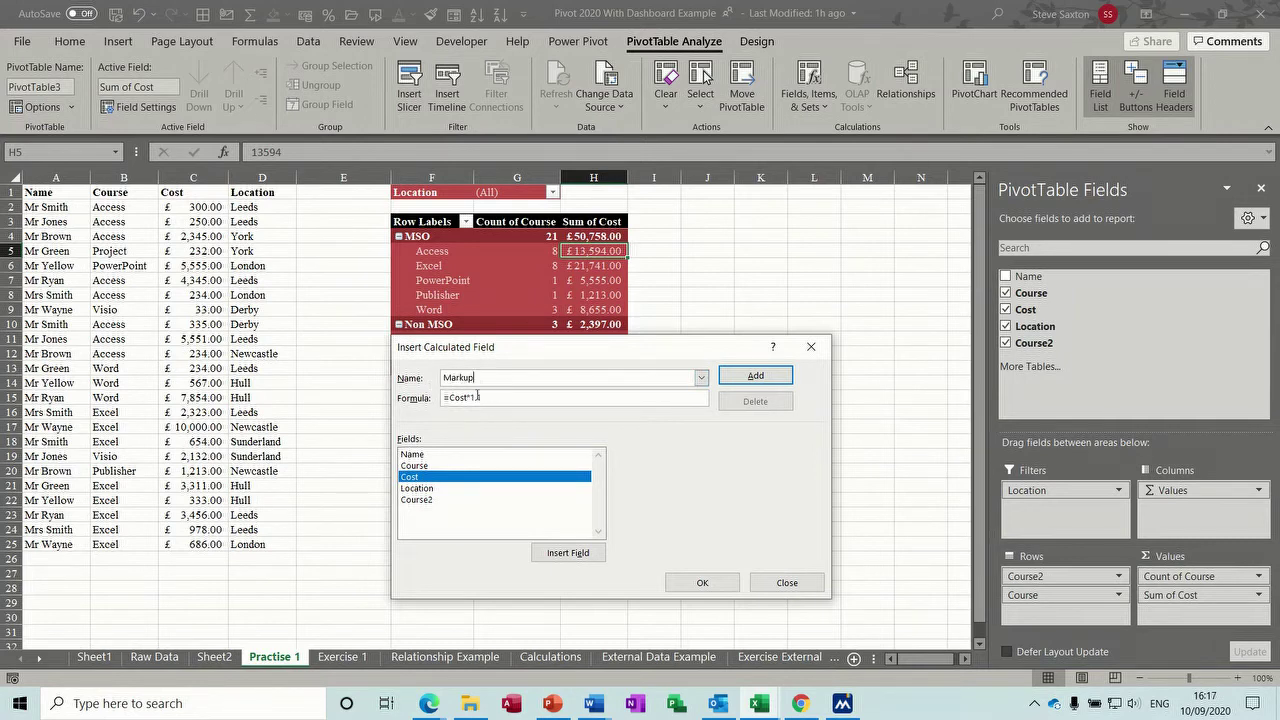
left_click(702, 582)
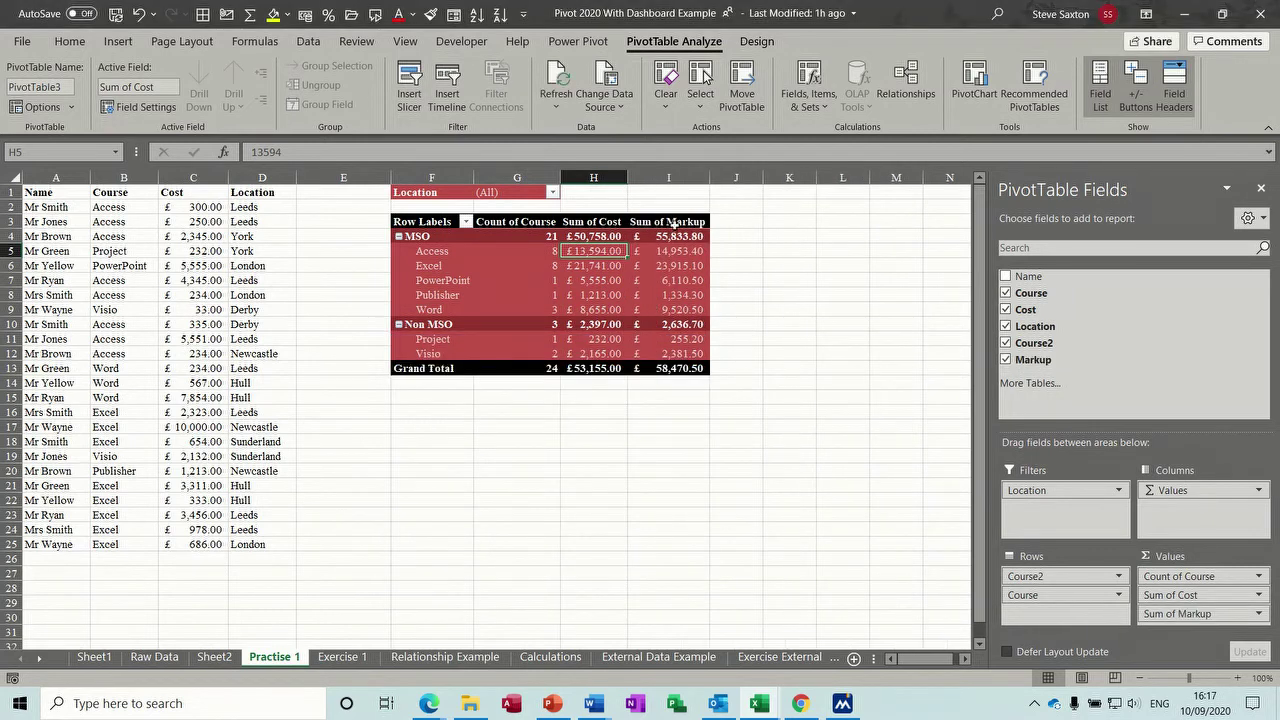
Step: Rename the PivotTable headers for the markup, cost, course count and row labels as Markup, Costs, Courses and Products
left_click(659, 221)
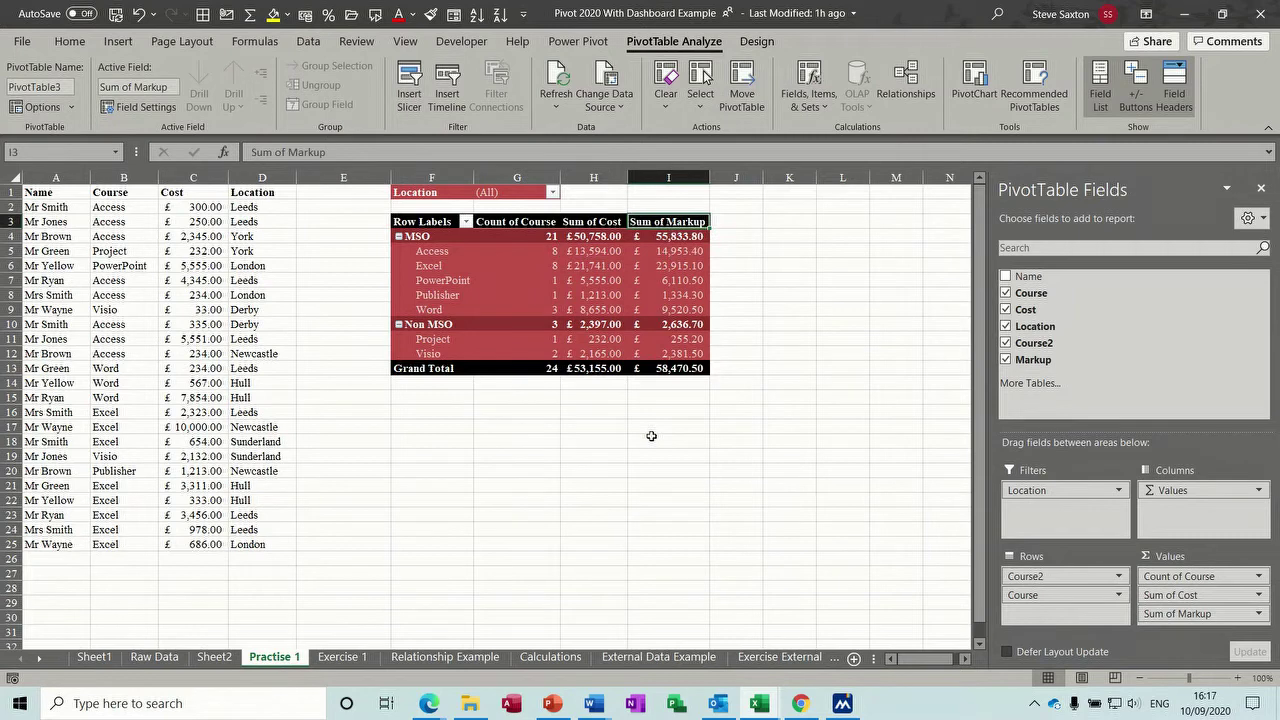
type("M")
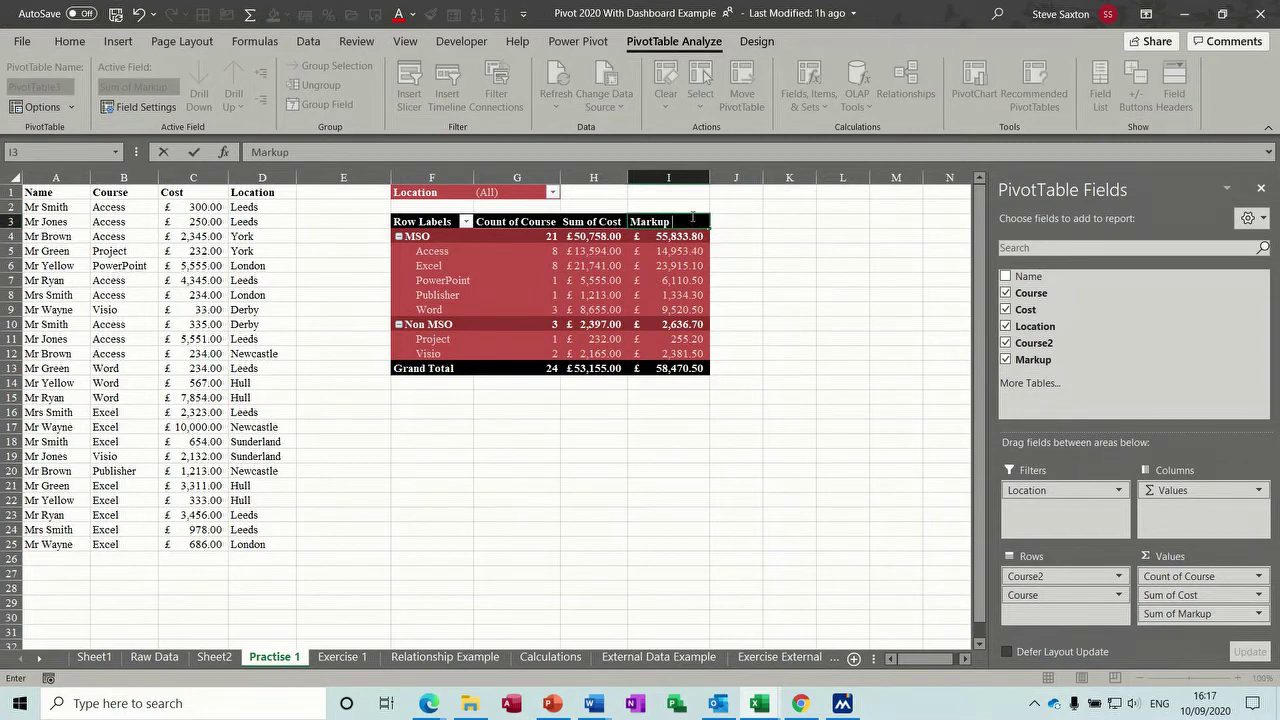
left_click(596, 222)
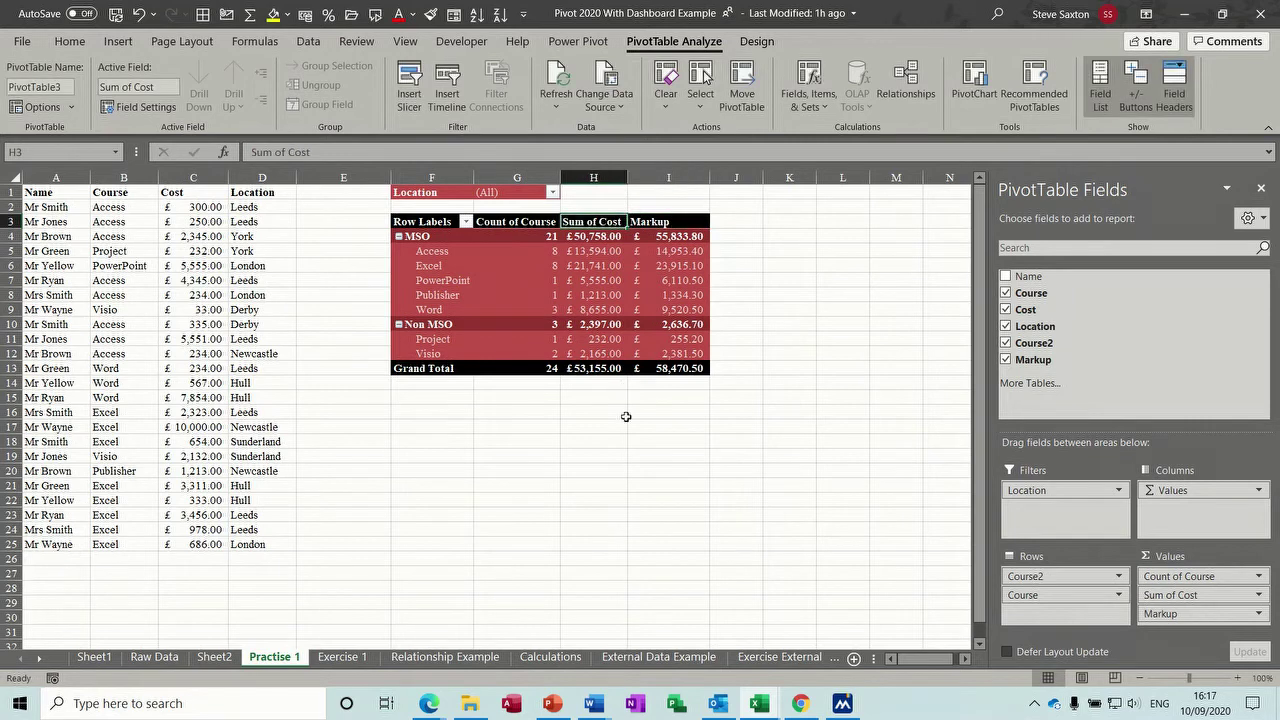
type("Costs")
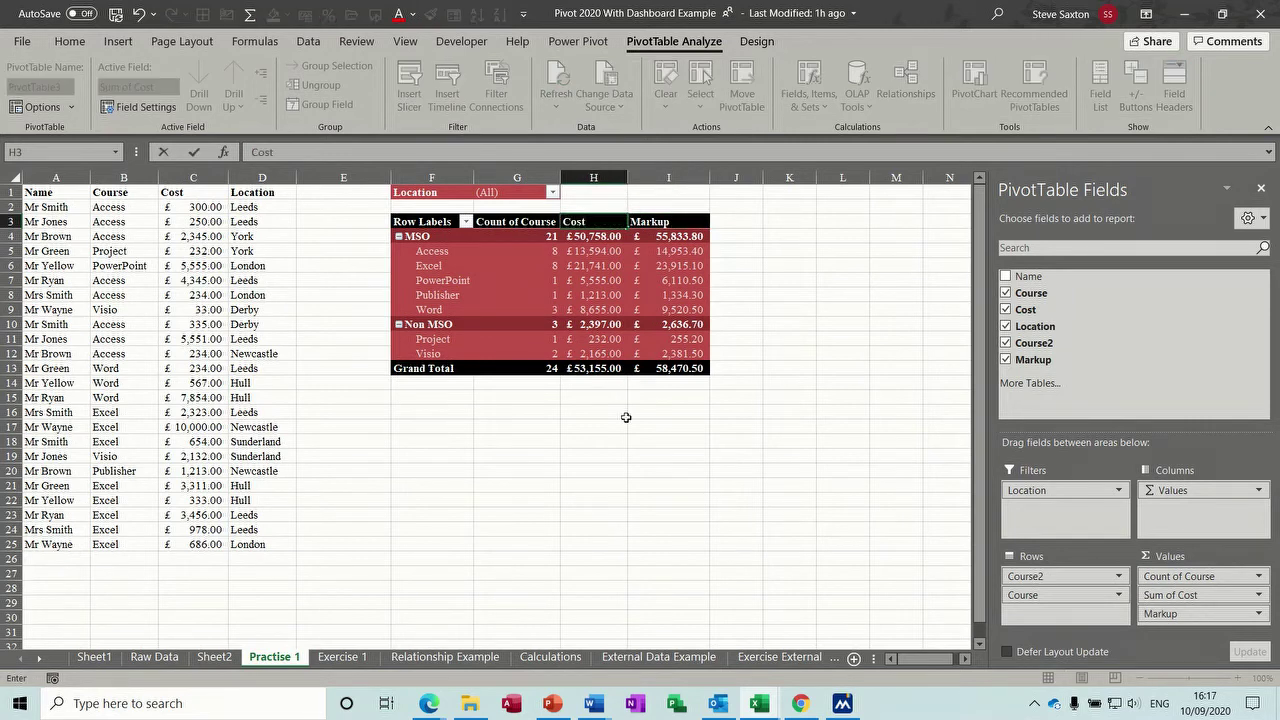
left_click(502, 222)
type("Courses")
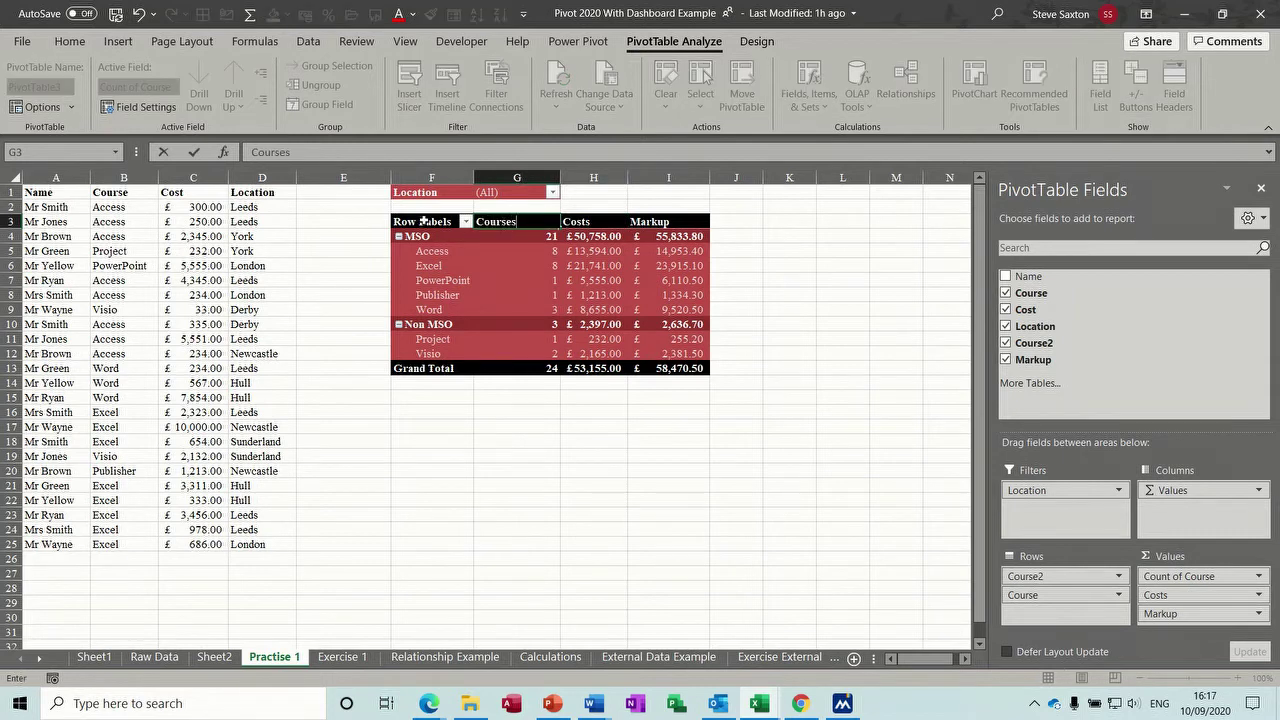
left_click(425, 221)
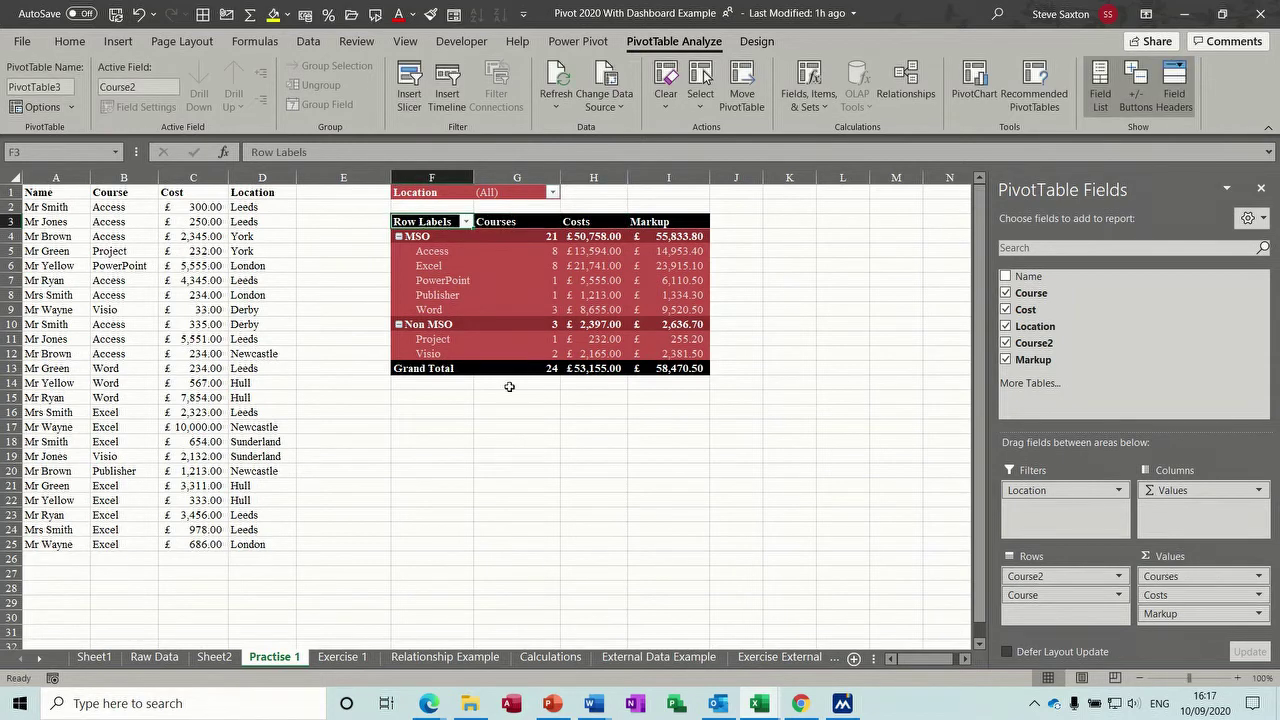
type("Products")
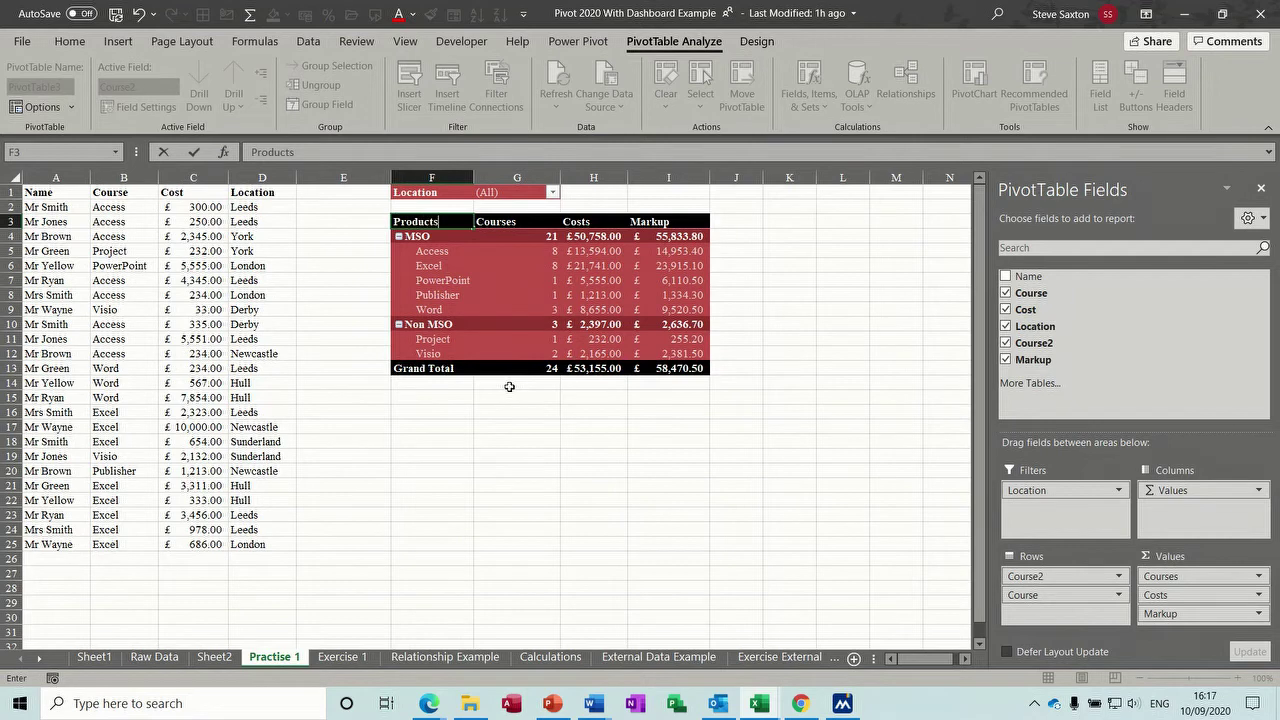
left_click(688, 226)
Step: Add a second calculated field named Profit to the PivotTable with the formula =Markup- Cost
left_click(683, 240)
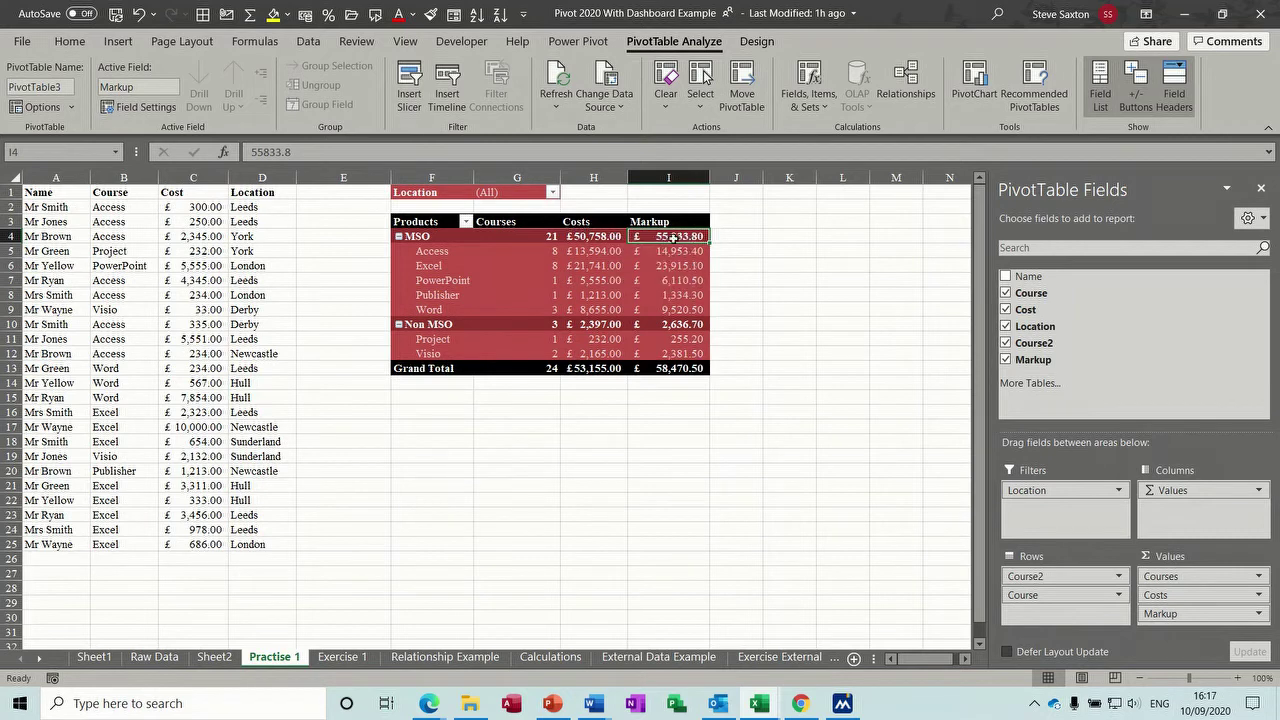
left_click(822, 114)
left_click(838, 131)
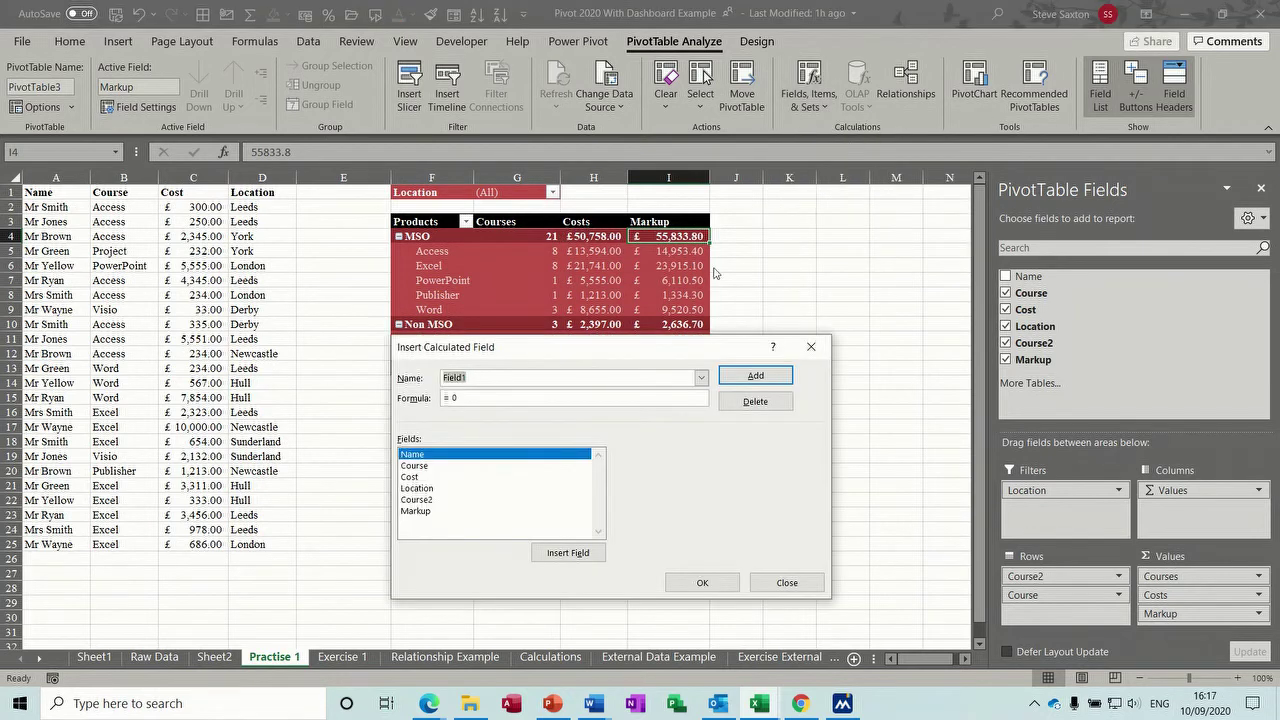
double_click(431, 511)
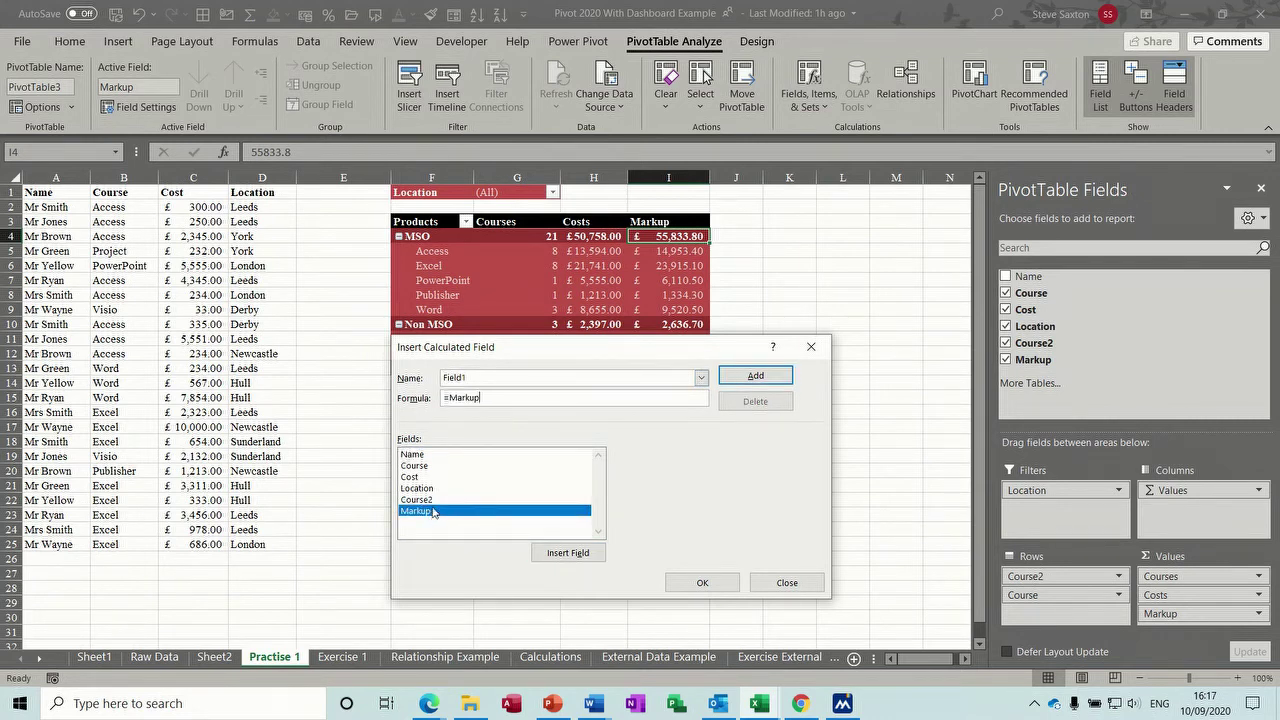
double_click(412, 477)
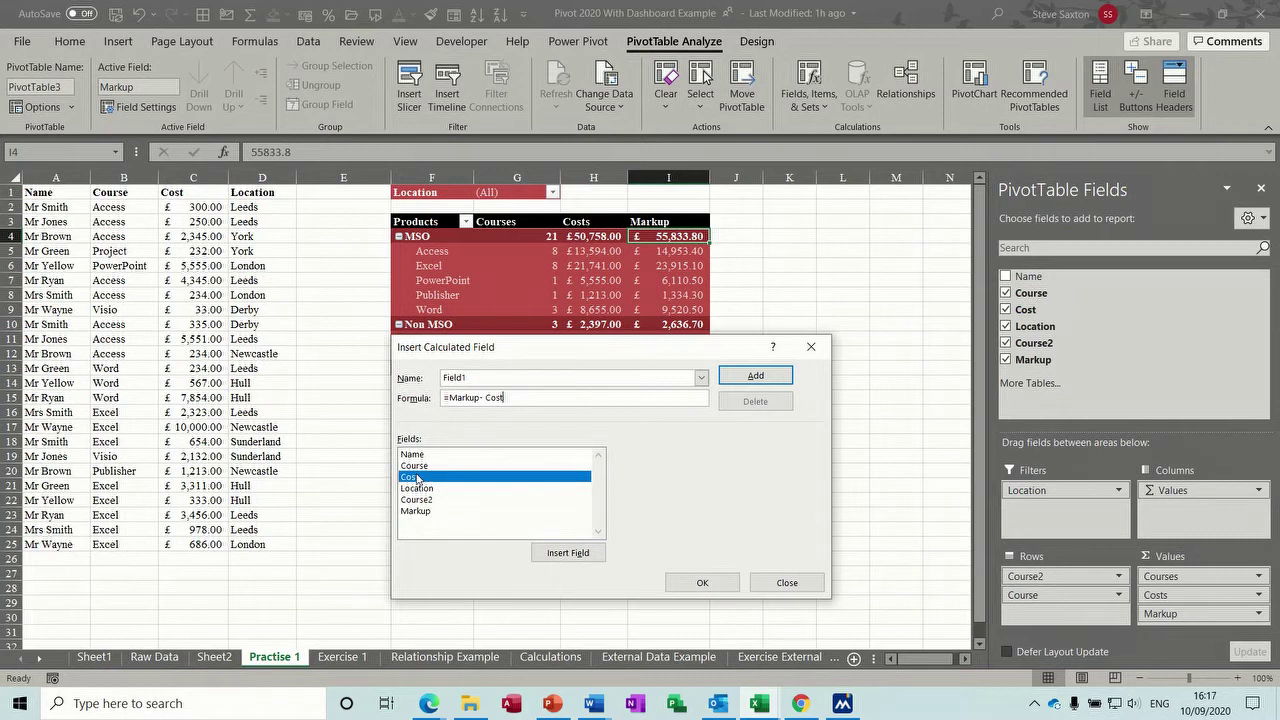
left_click_drag(477, 379, 431, 380)
type("Profit")
left_click(702, 583)
Step: Rename the PivotTable's Sum of Profit header as Profit
left_click(682, 221)
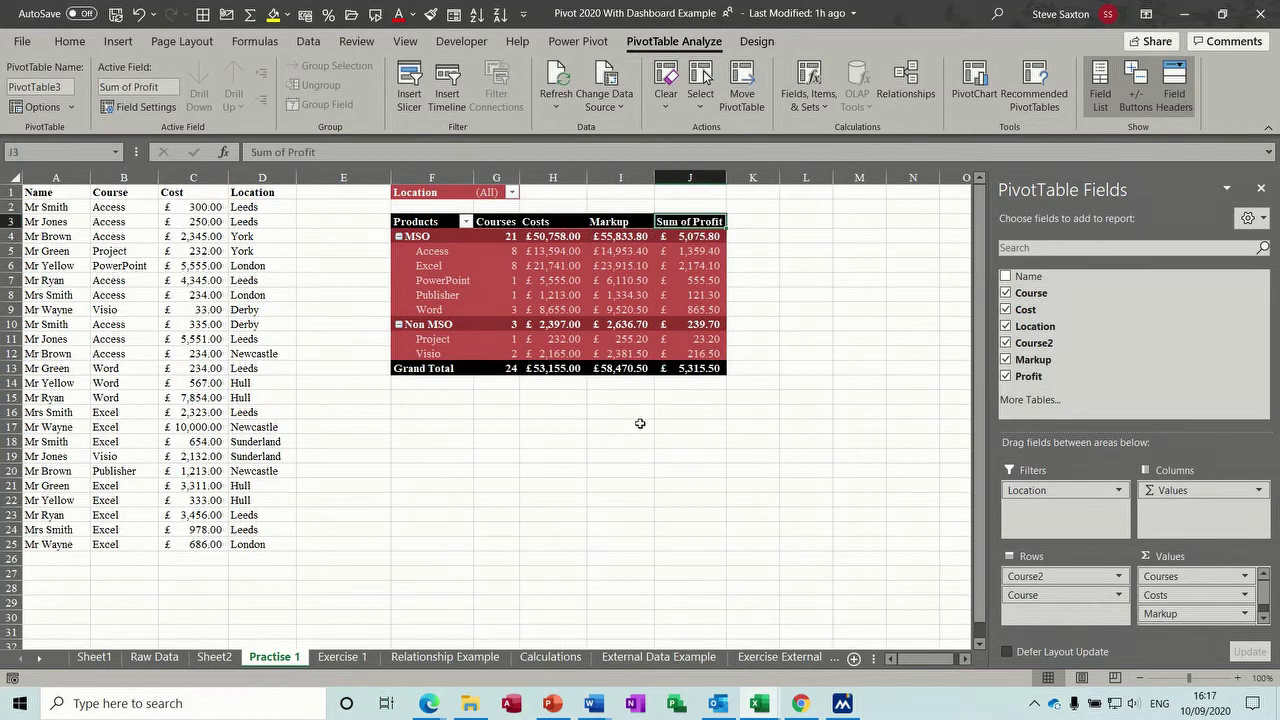
type("Prof")
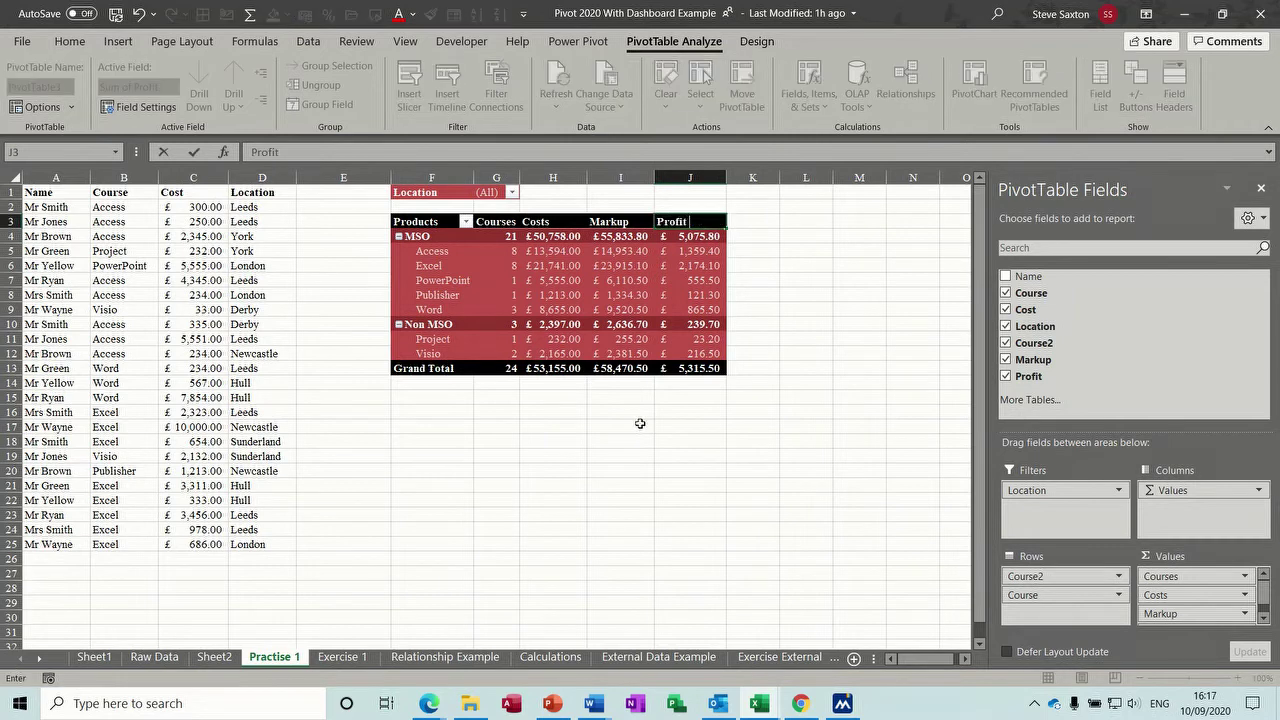
left_click(556, 294)
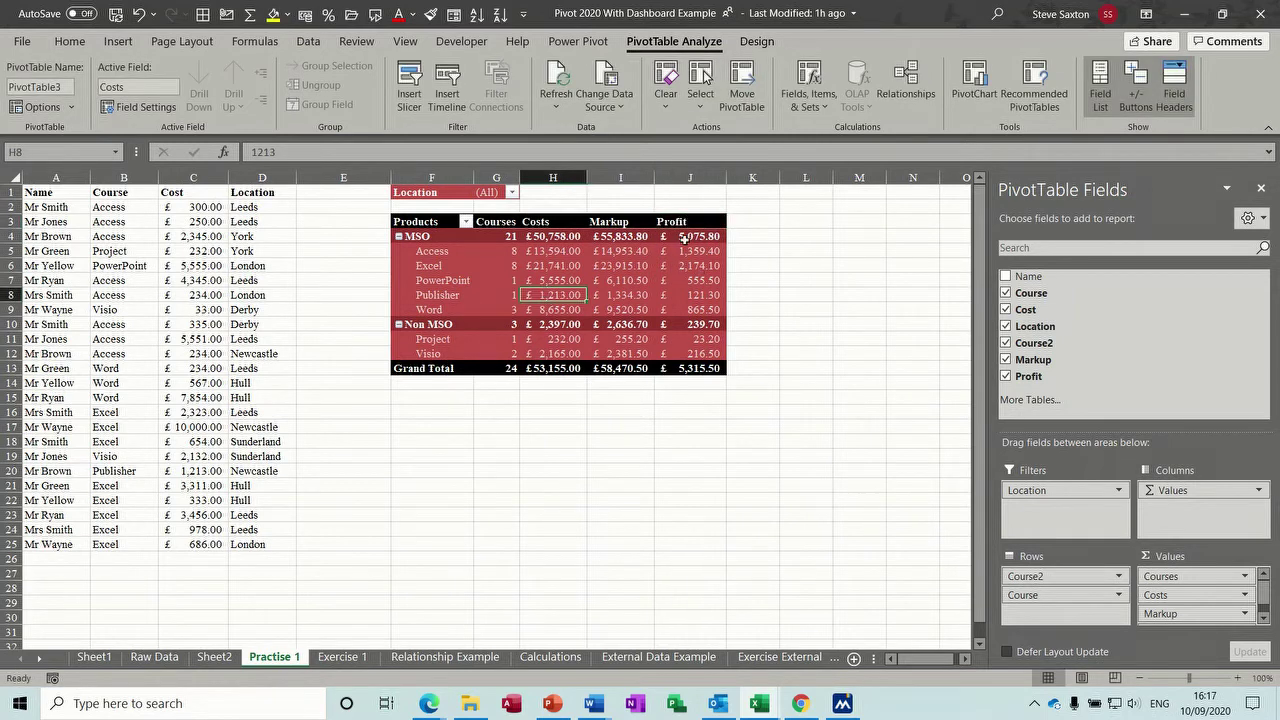
Step: Change the first Access course's cost in cell C2 of the source data to 30,000 and select the PivotTable
left_click(188, 207)
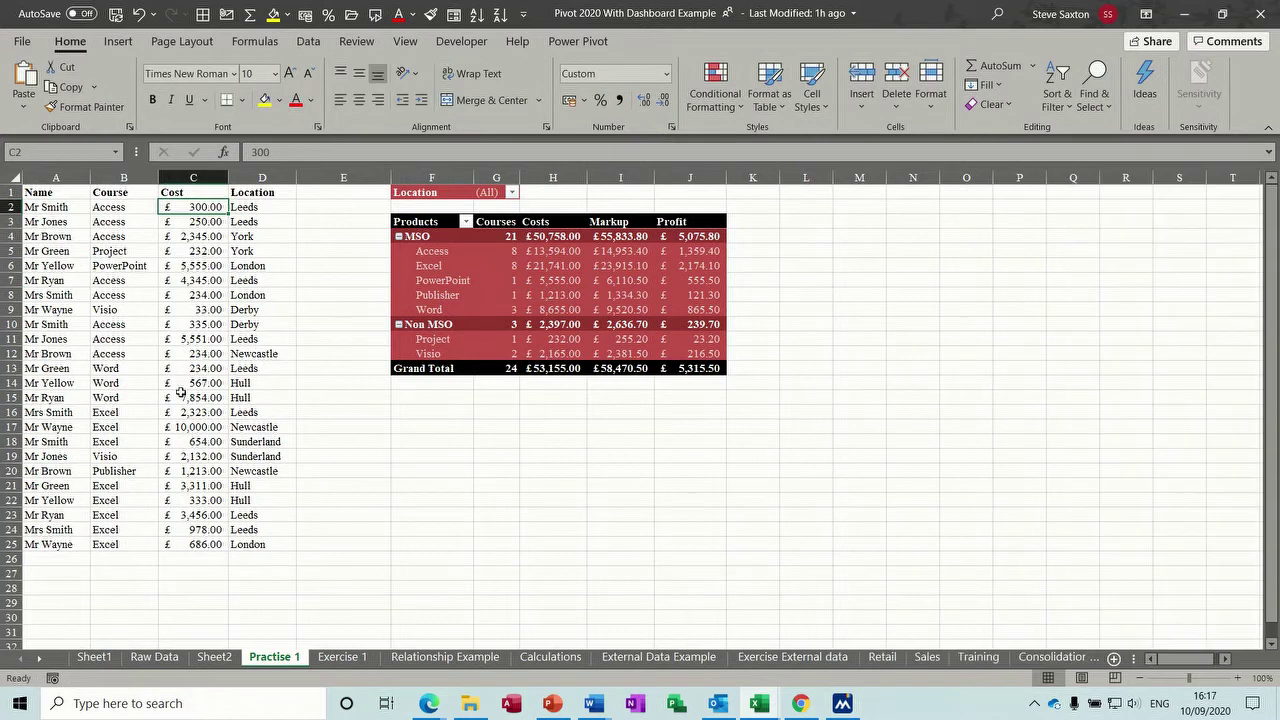
type("30")
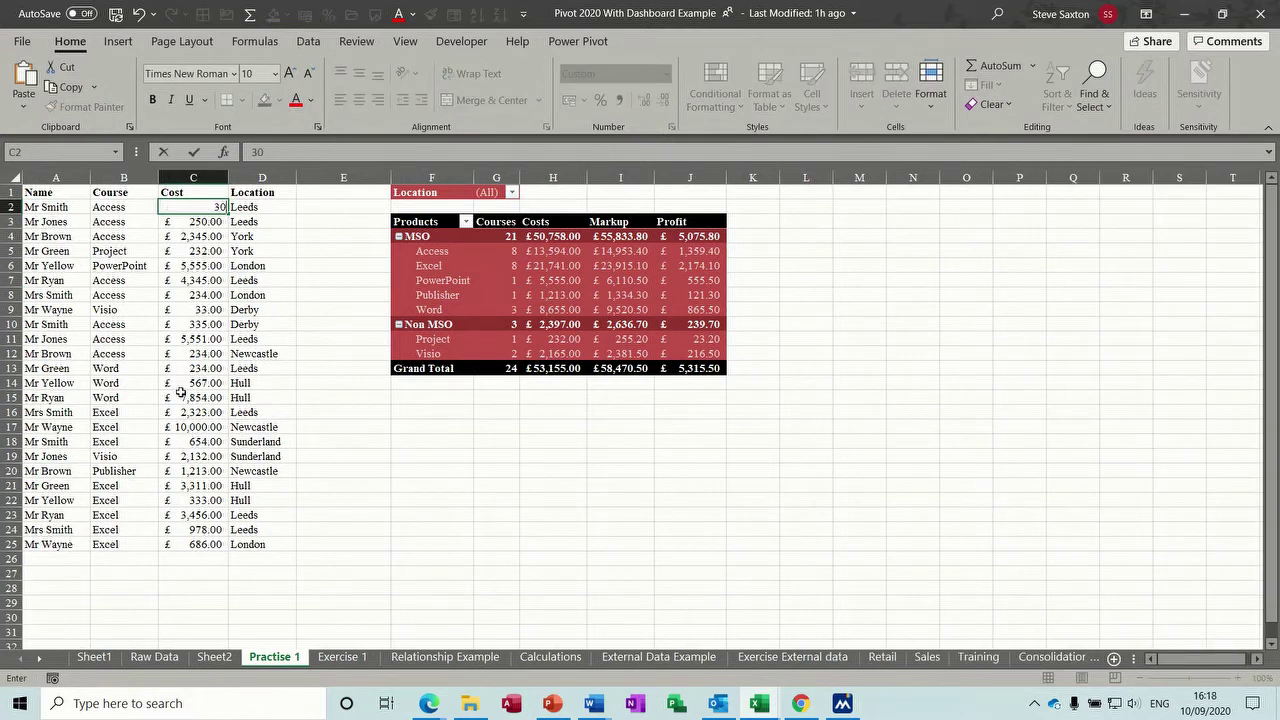
type(",000")
left_click(196, 309)
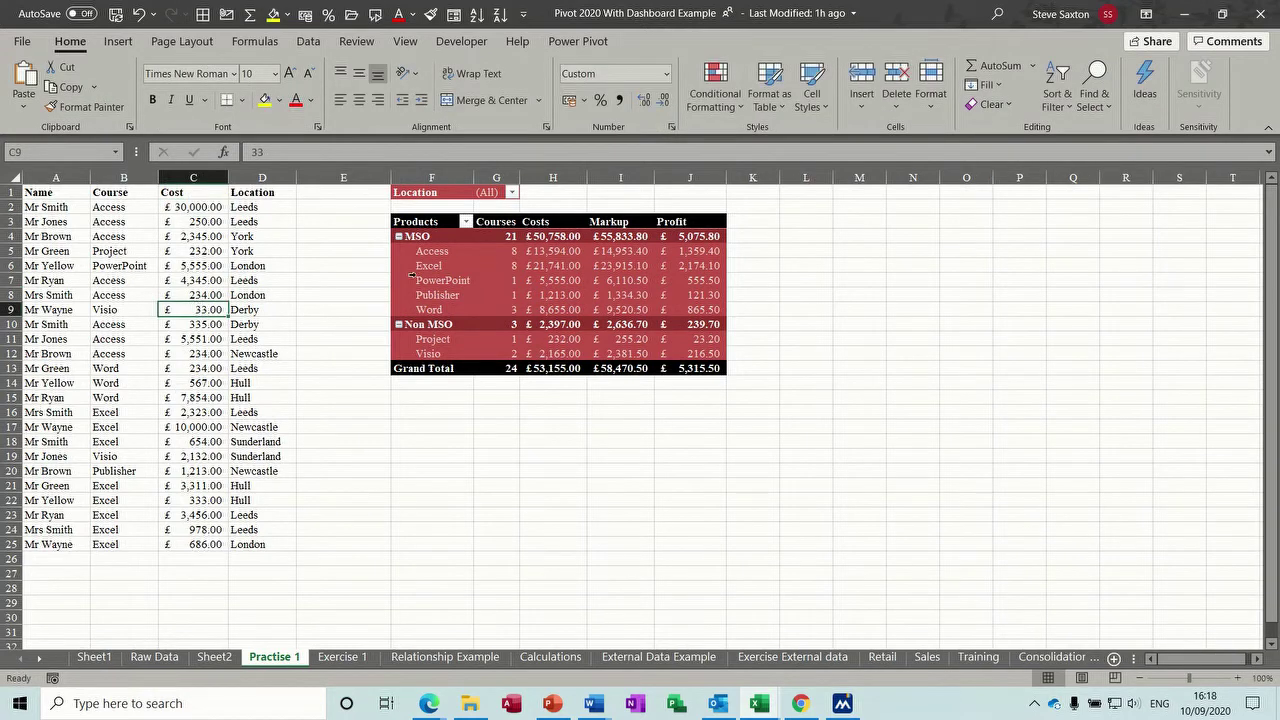
left_click(458, 266)
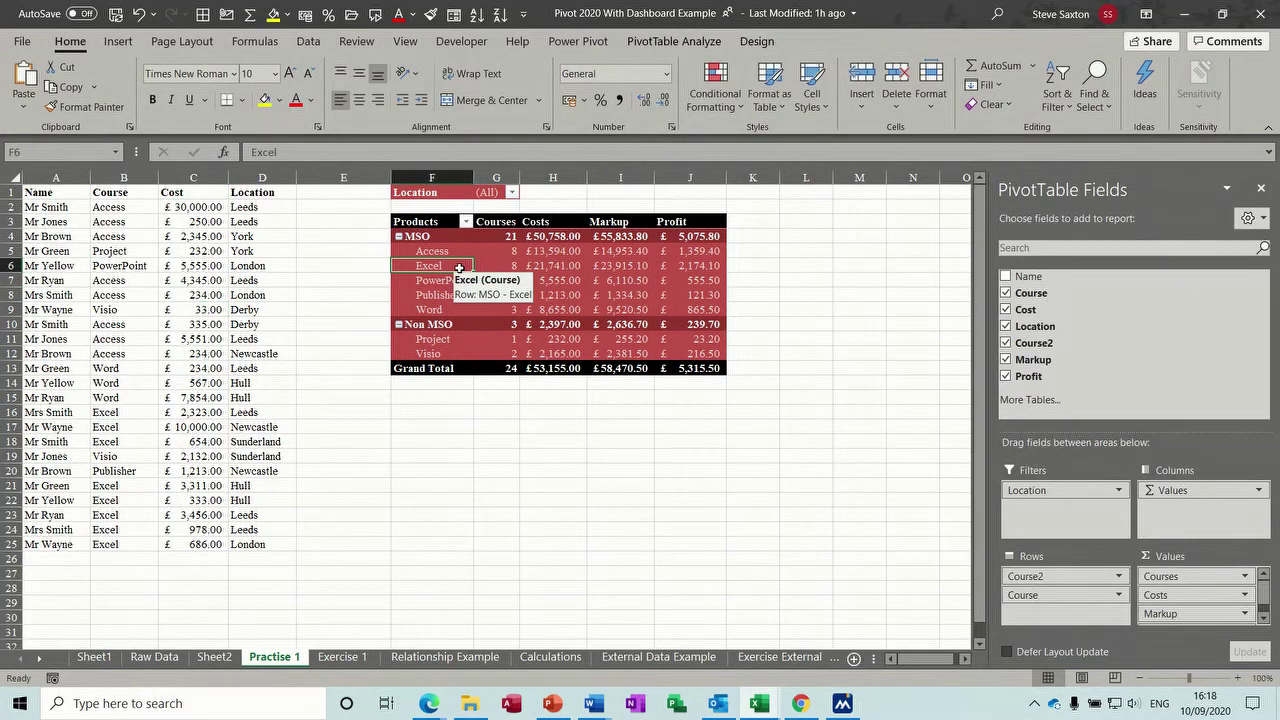
Step: Refresh the course-cost PivotTable from its changed source data
left_click(641, 42)
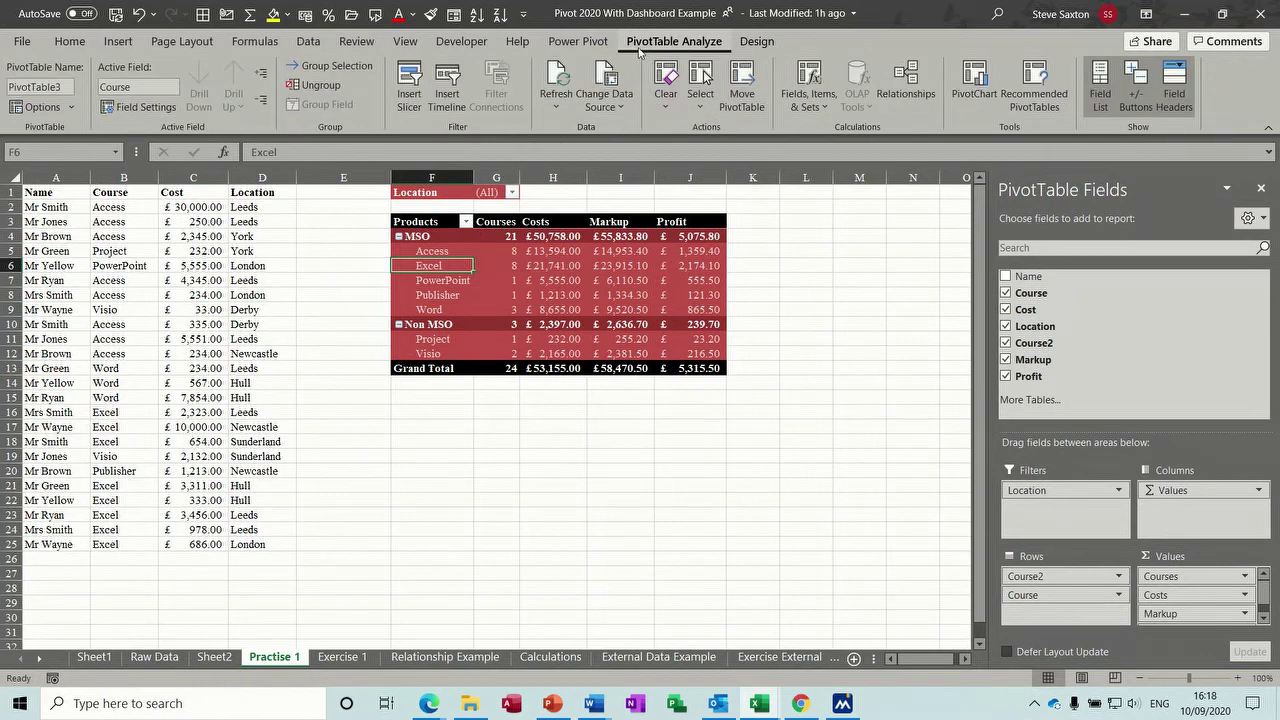
left_click(557, 80)
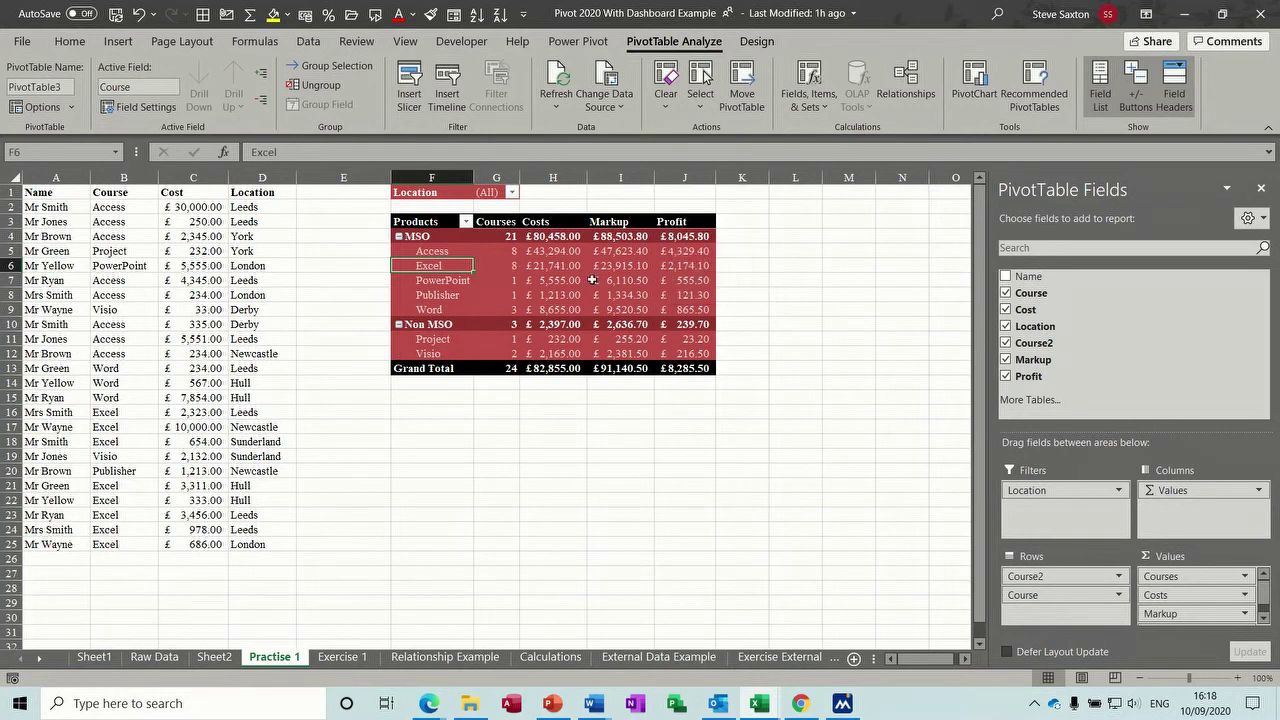
Step: Enter =GETPIVOTDATA("Costs",$F$3,"Course2","MSO")*1.1 in K4 beside the PivotTable and fill it down to K9
left_click(752, 237)
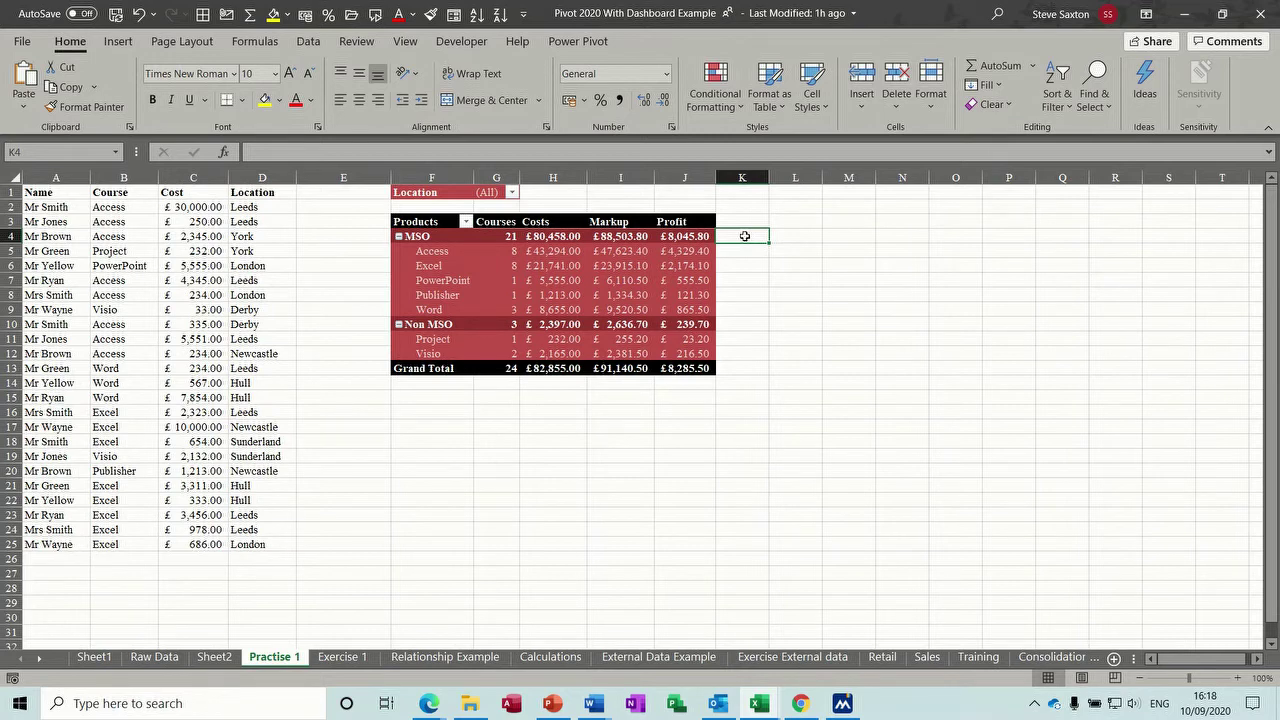
type("=")
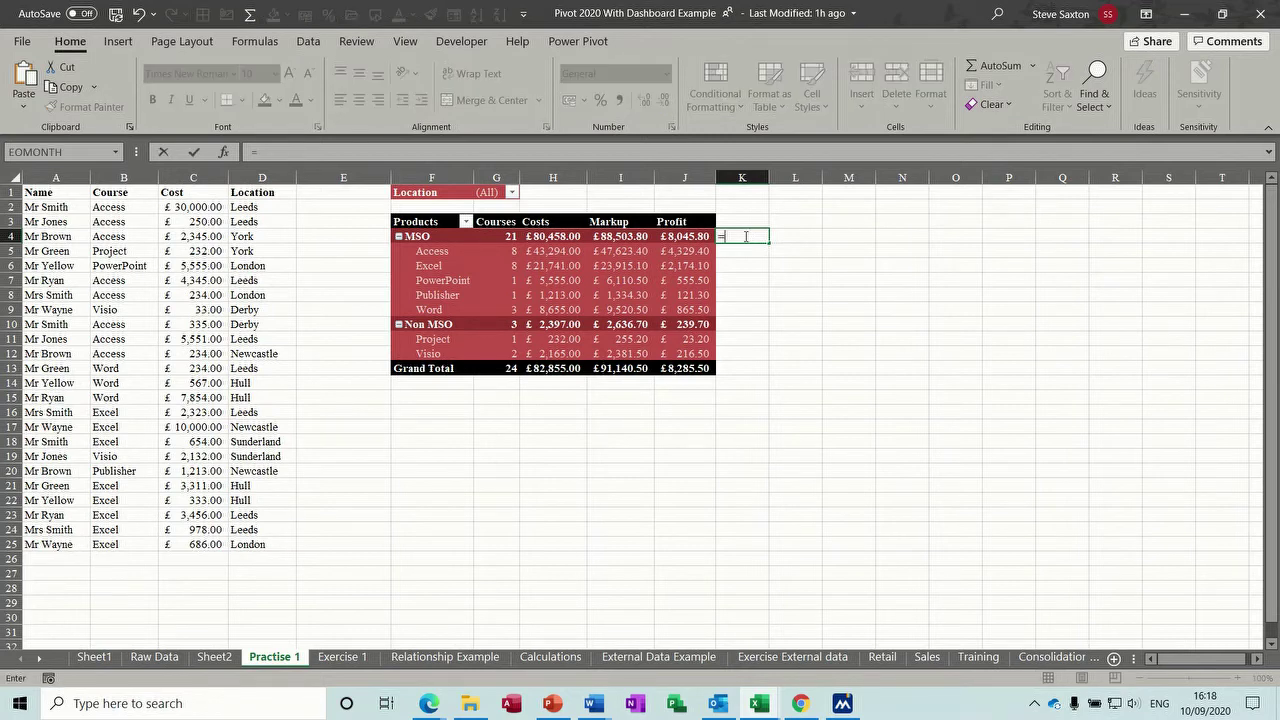
left_click(553, 236)
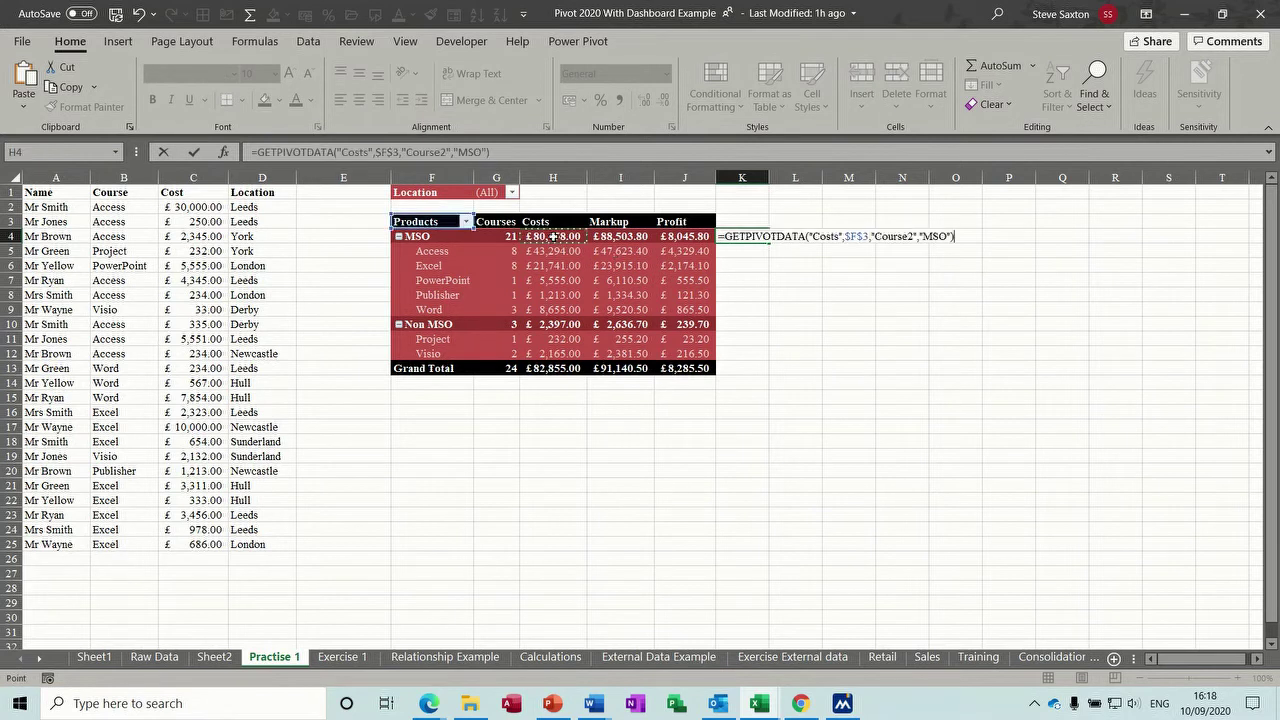
type("*")
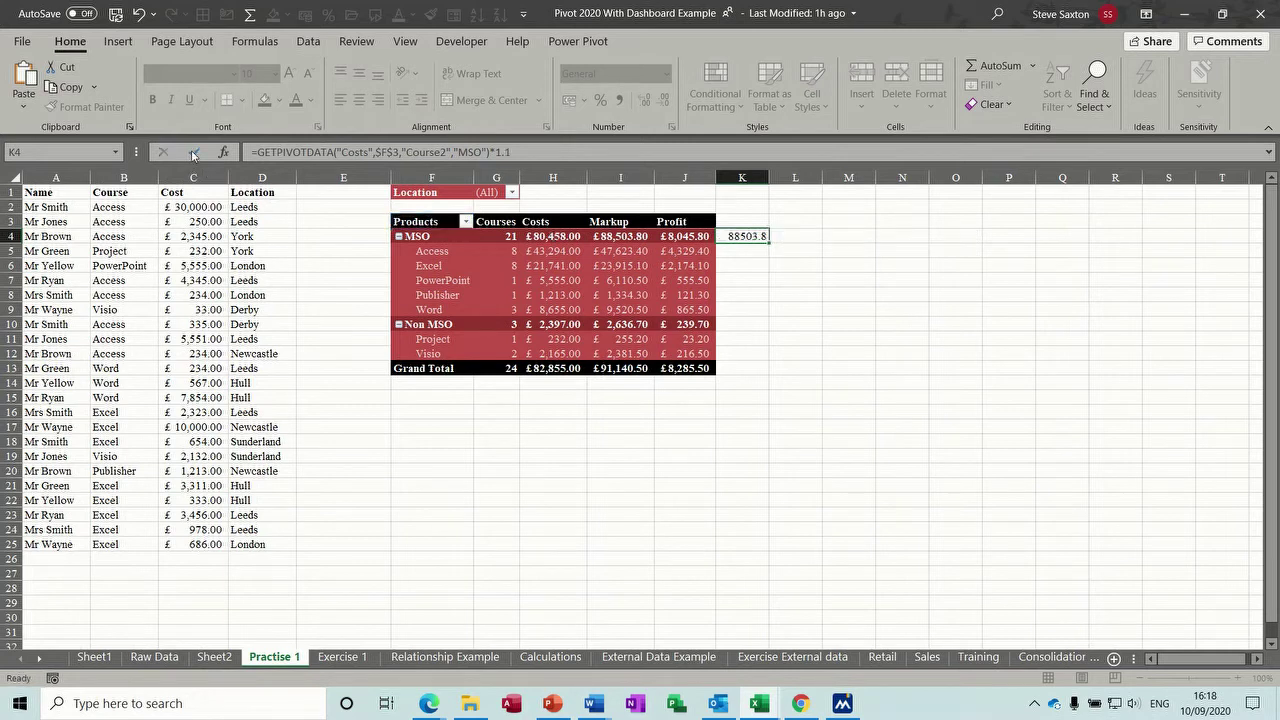
left_click(194, 152)
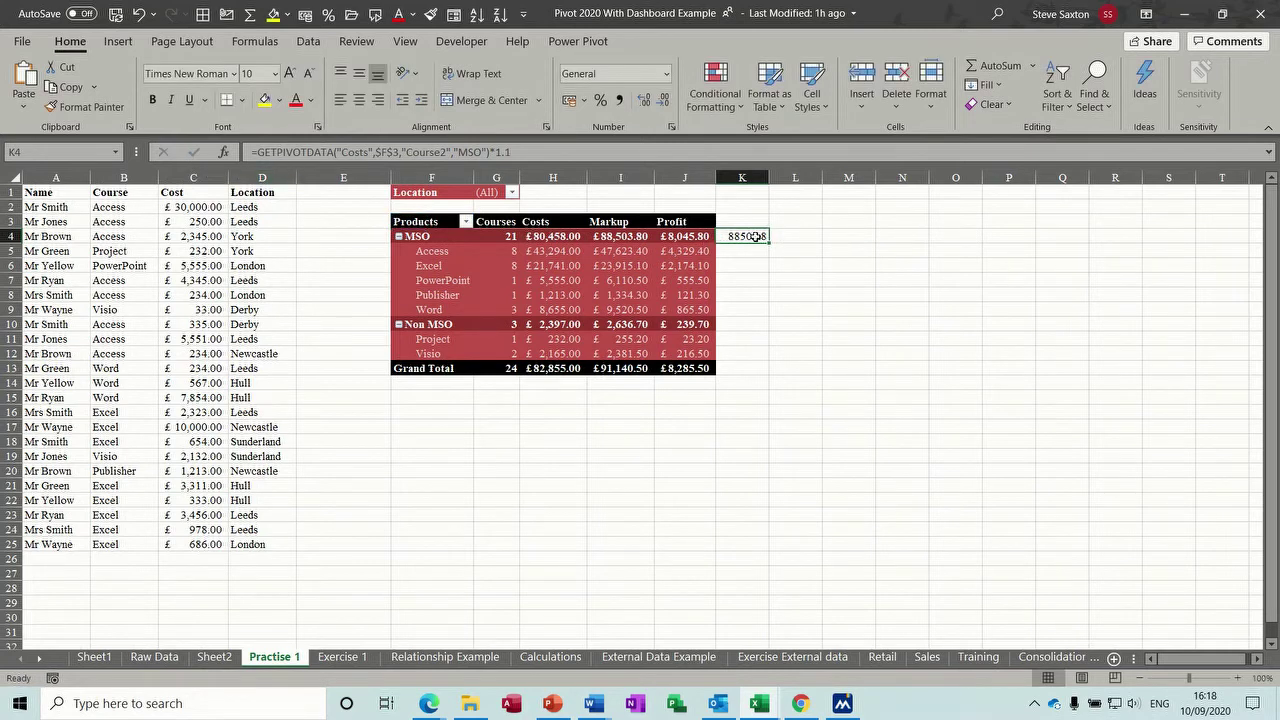
left_click_drag(772, 245, 772, 311)
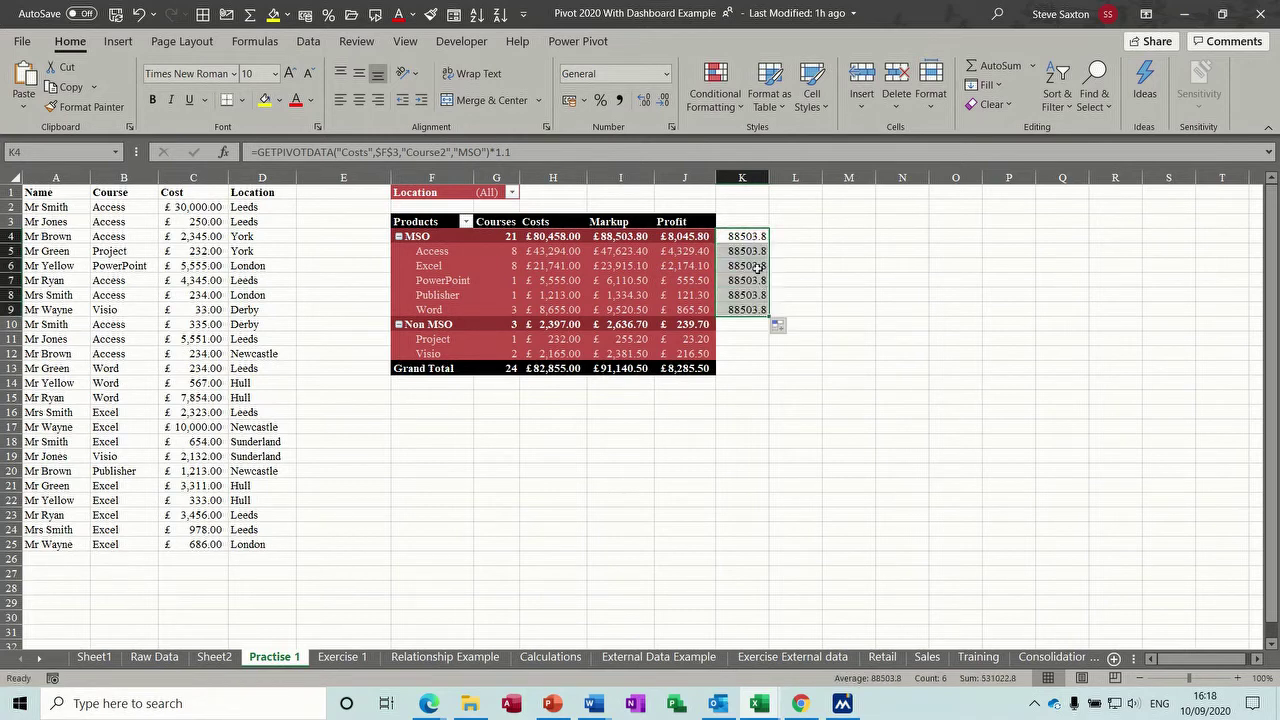
Step: Compare the copied formulas in column K and check the filter options of the PivotTable's Products header
left_click(748, 252)
left_click(746, 266)
left_click(745, 253)
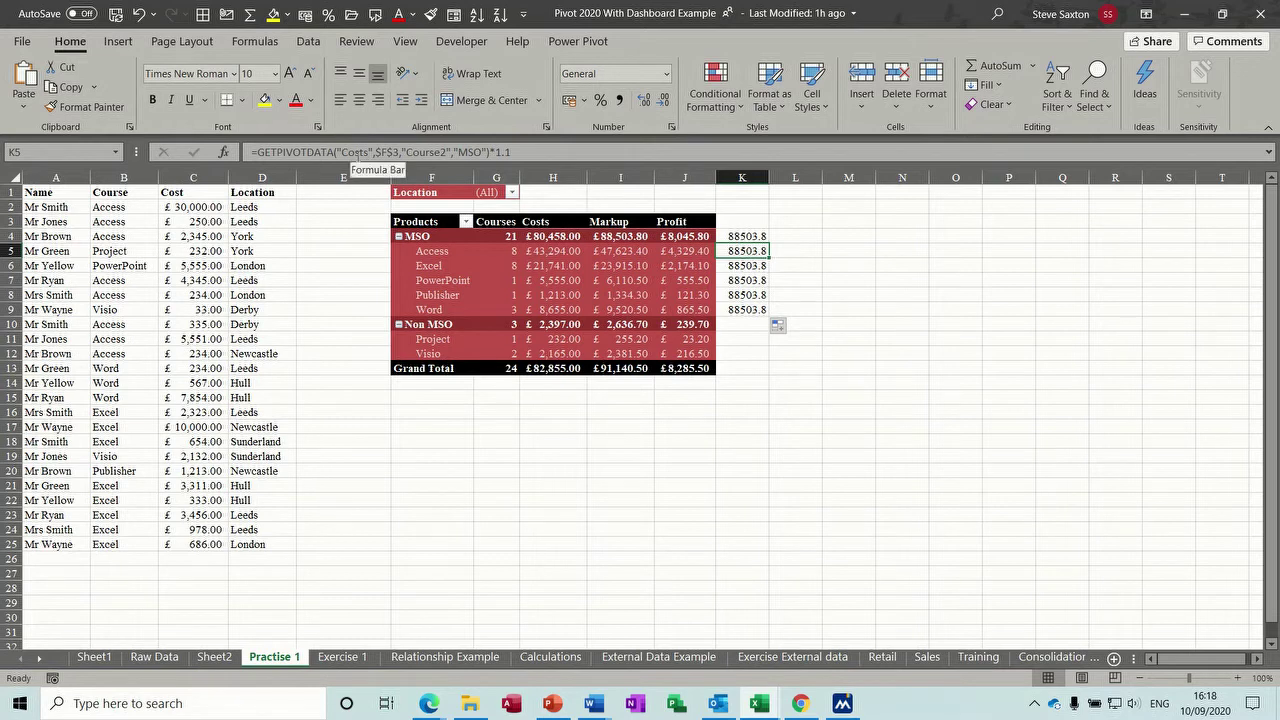
key("Up")
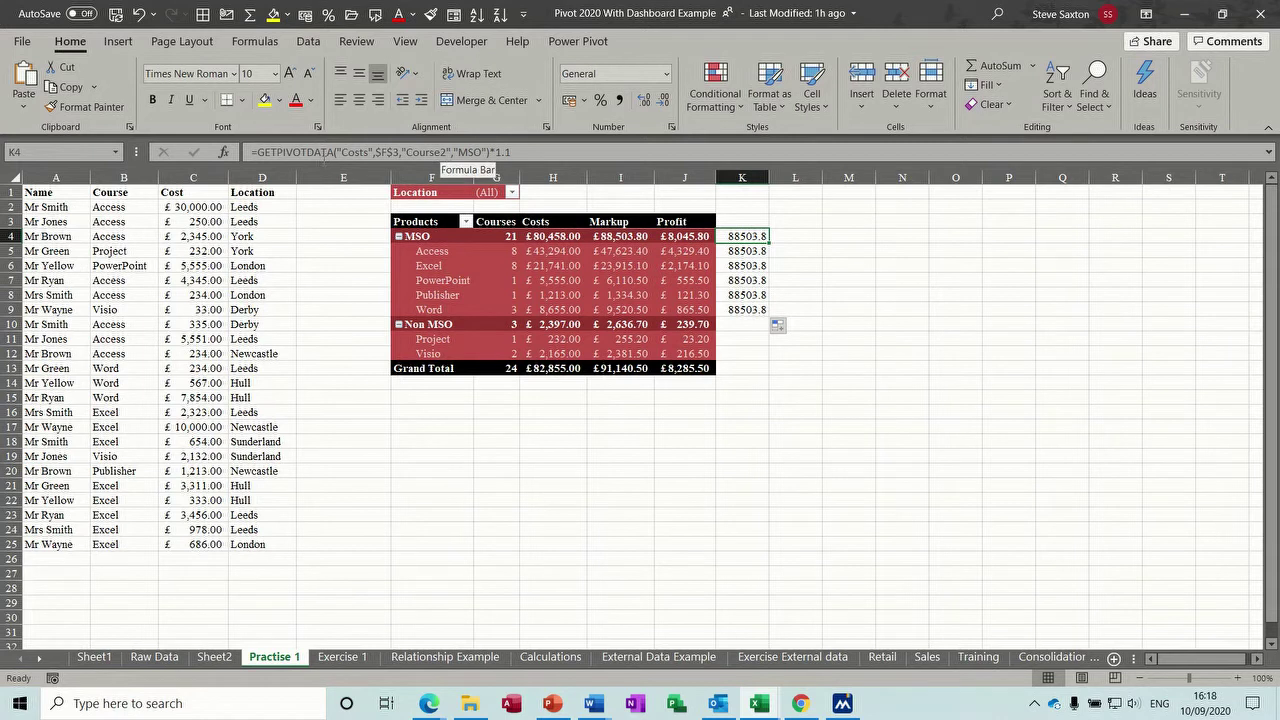
left_click(751, 251)
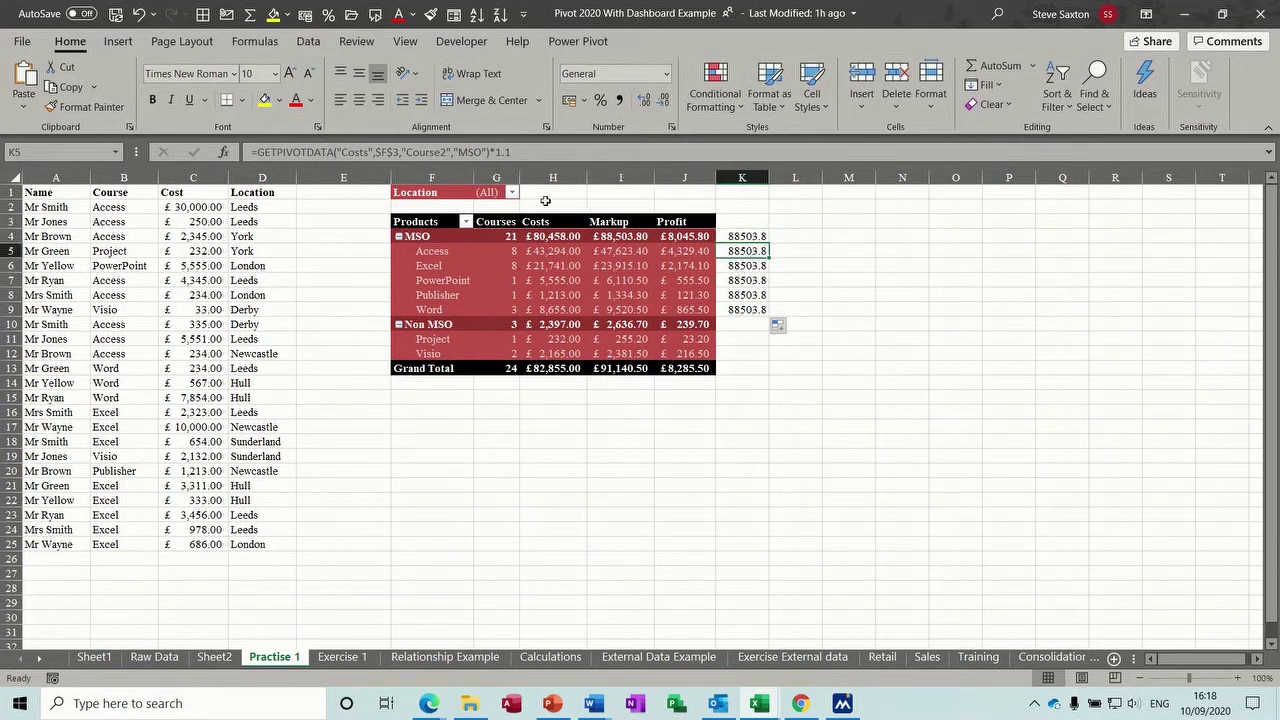
left_click(466, 222)
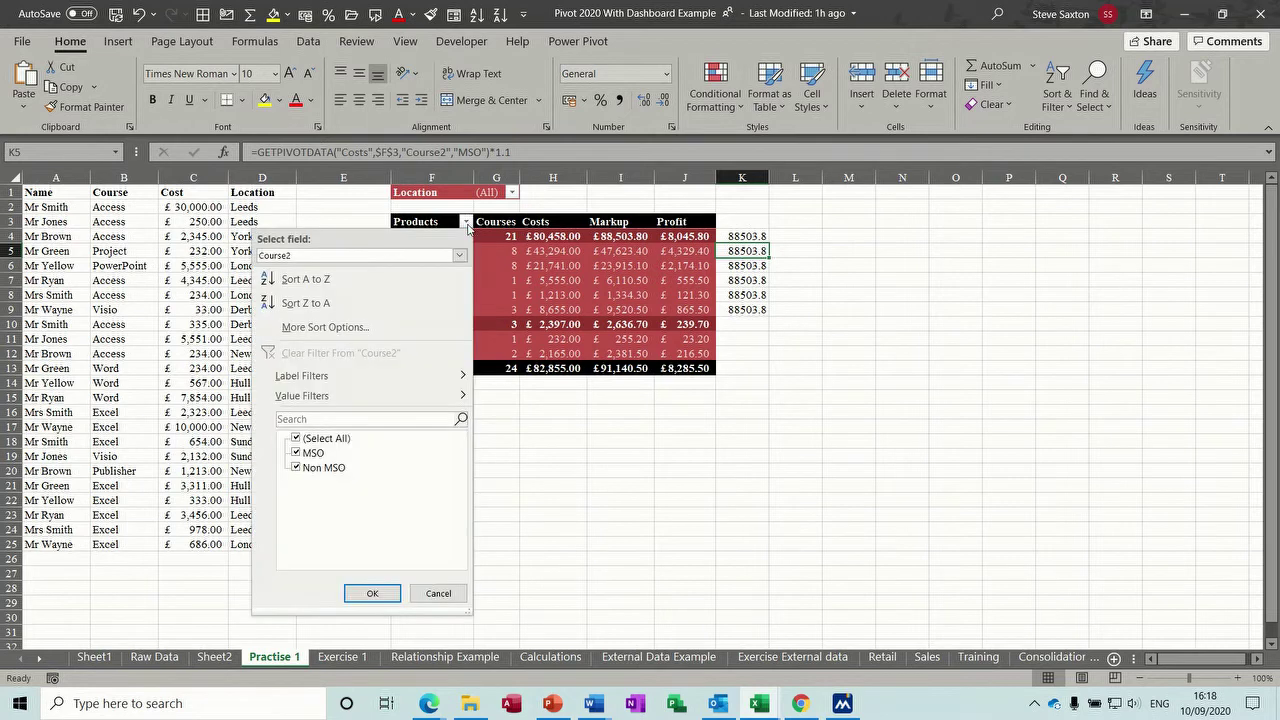
left_click(466, 224)
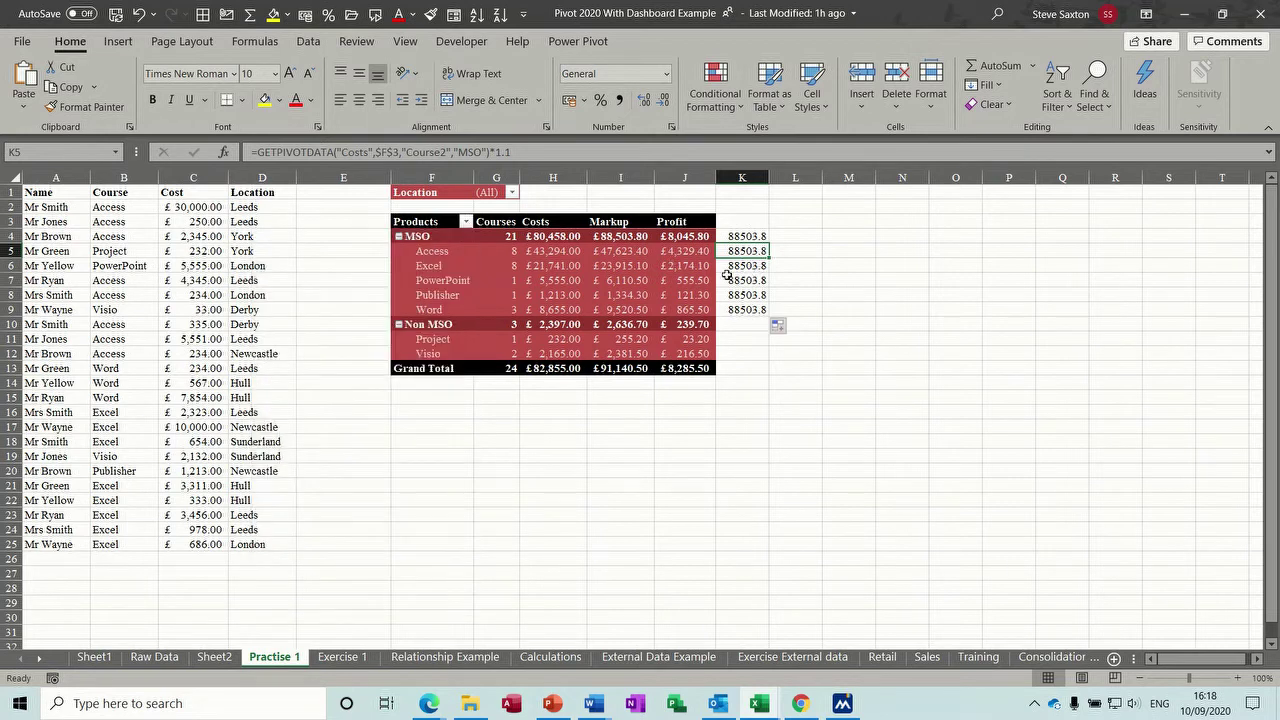
Step: Clear the test formulas from K4:K9 and select a cell in the PivotTable
left_click_drag(758, 235, 748, 310)
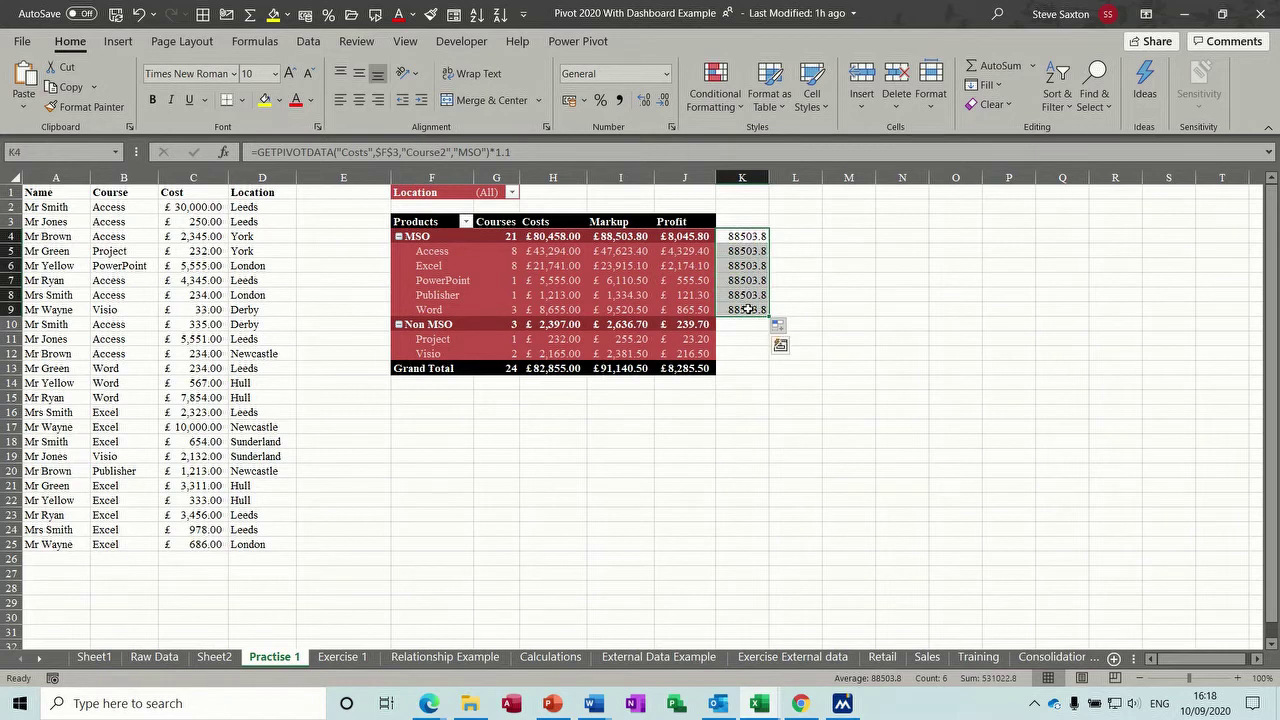
key("Delete")
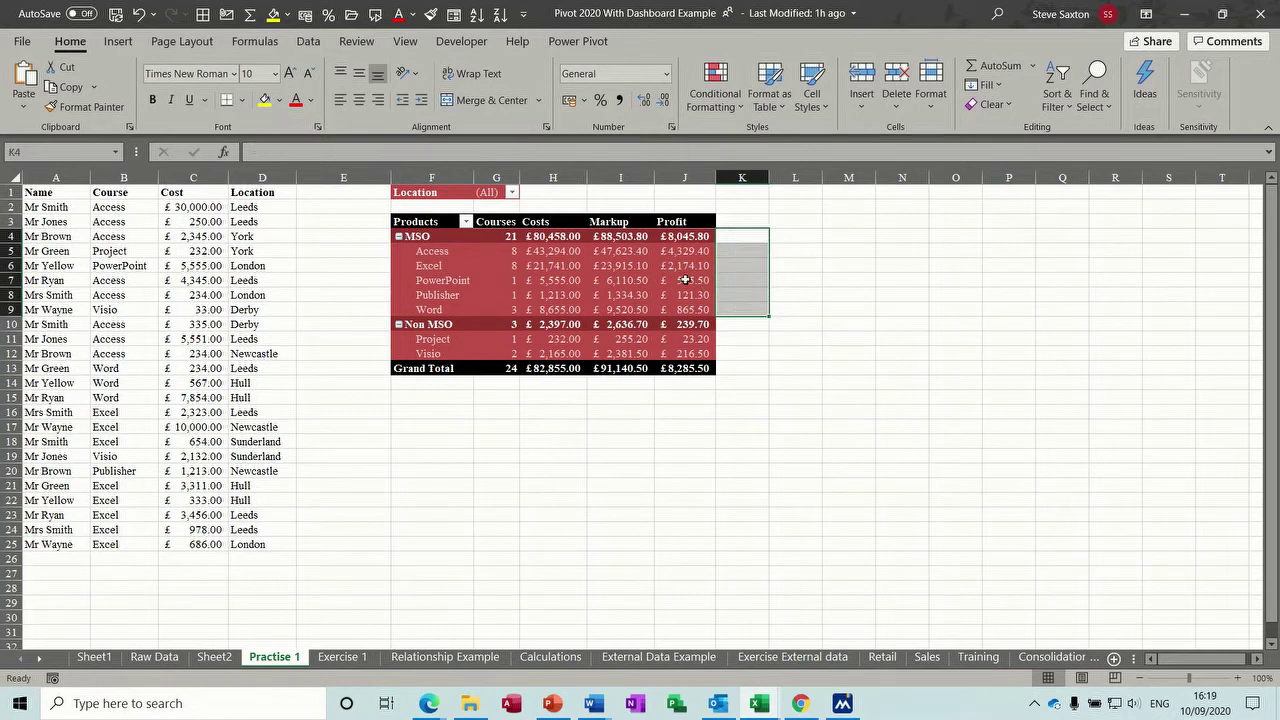
left_click(625, 280)
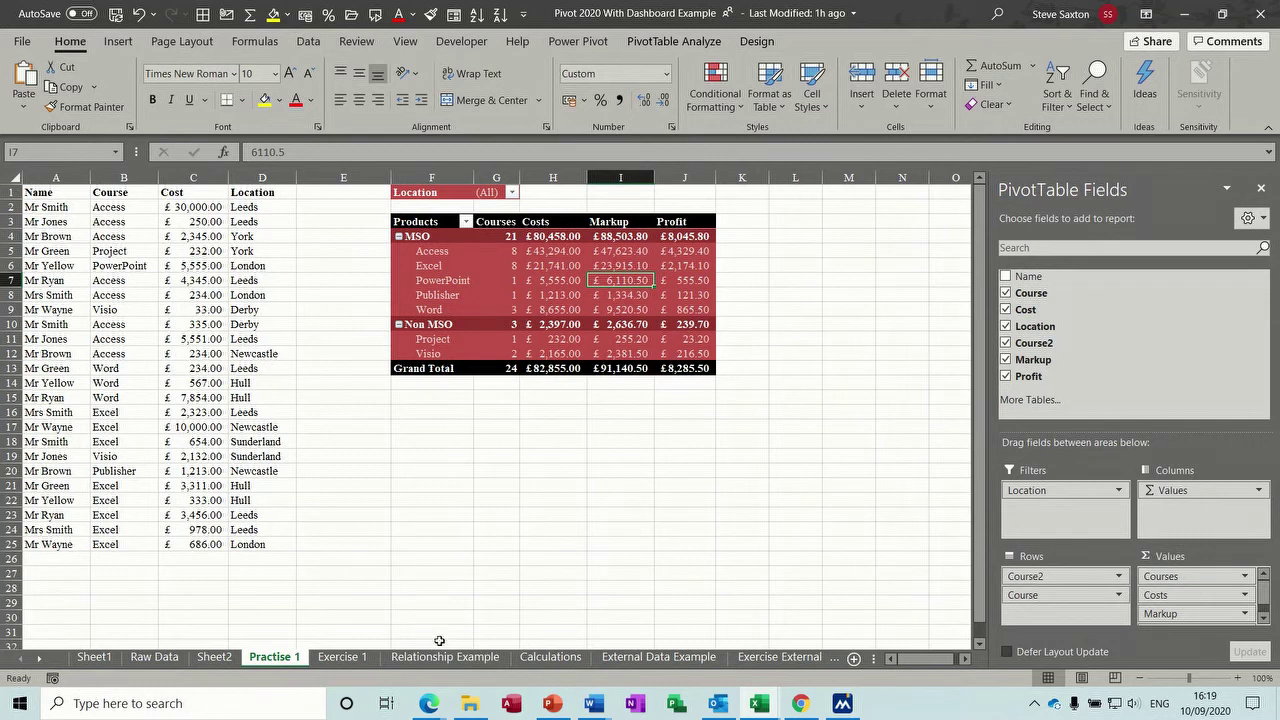
Step: Review the formula of the BMW Bonus calculated item in the Car Type PivotTable on the Calculations sheet
left_click(548, 657)
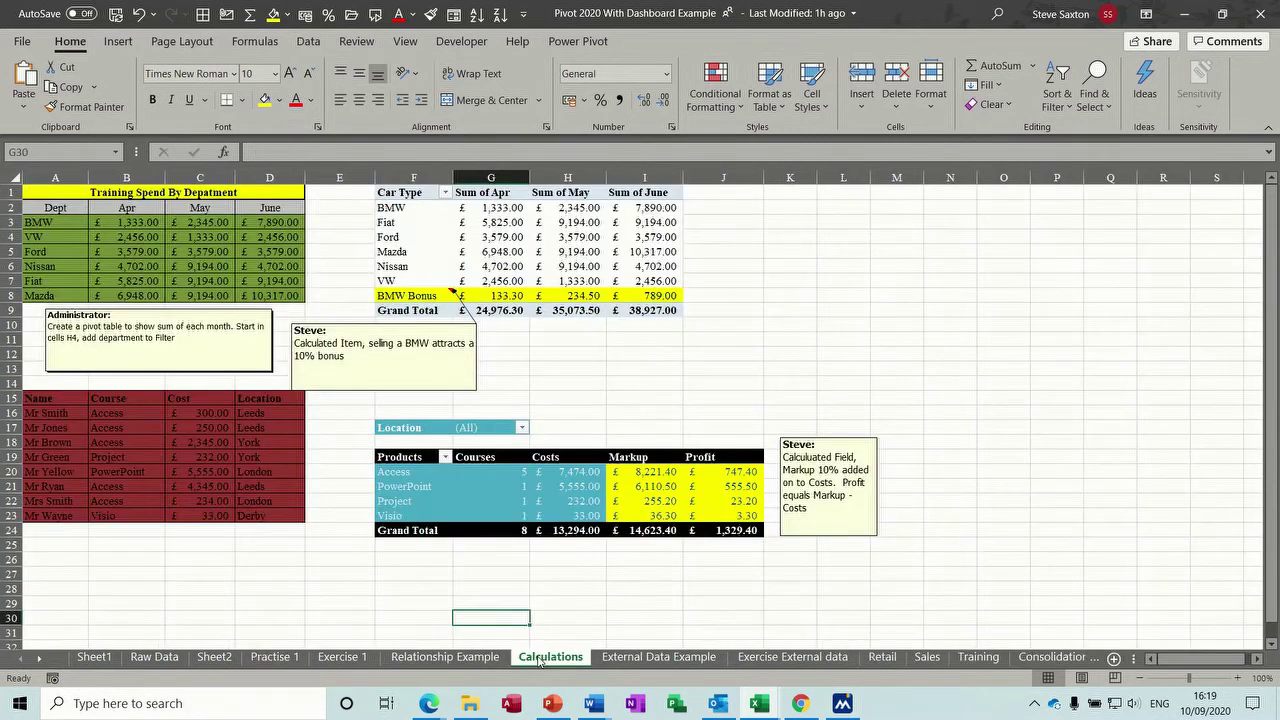
left_click(398, 295)
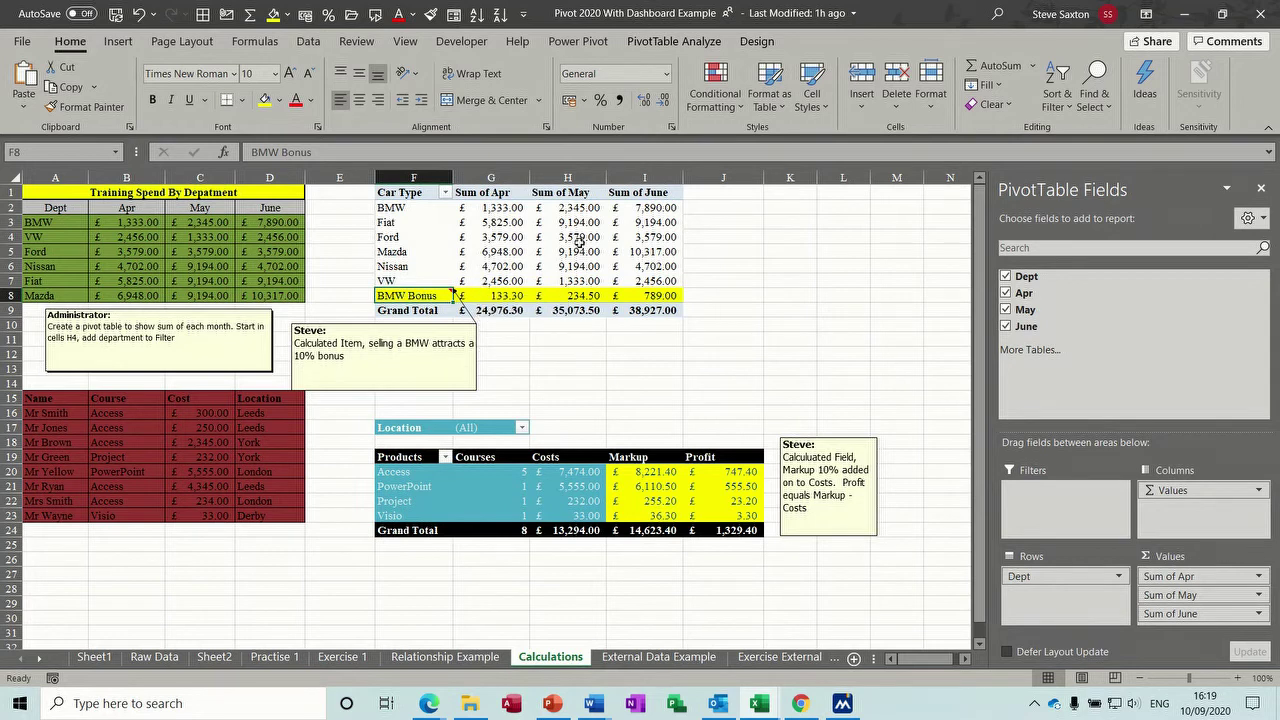
left_click(682, 44)
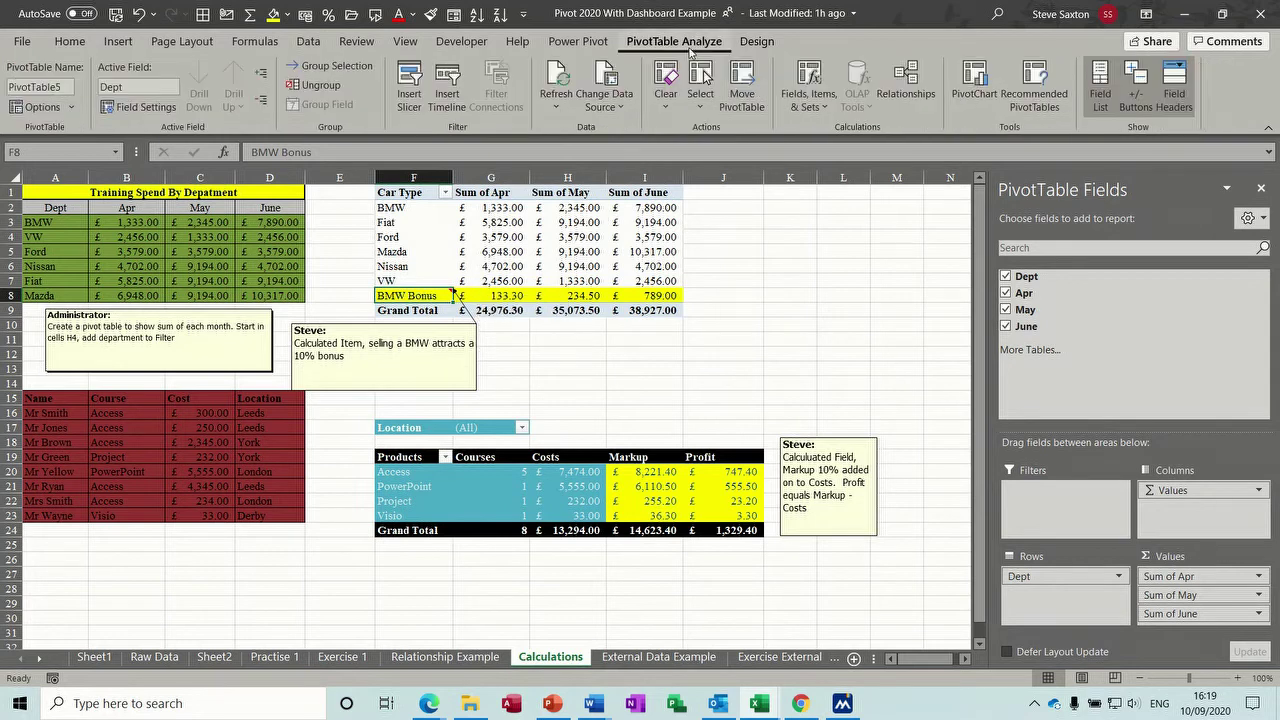
left_click(824, 104)
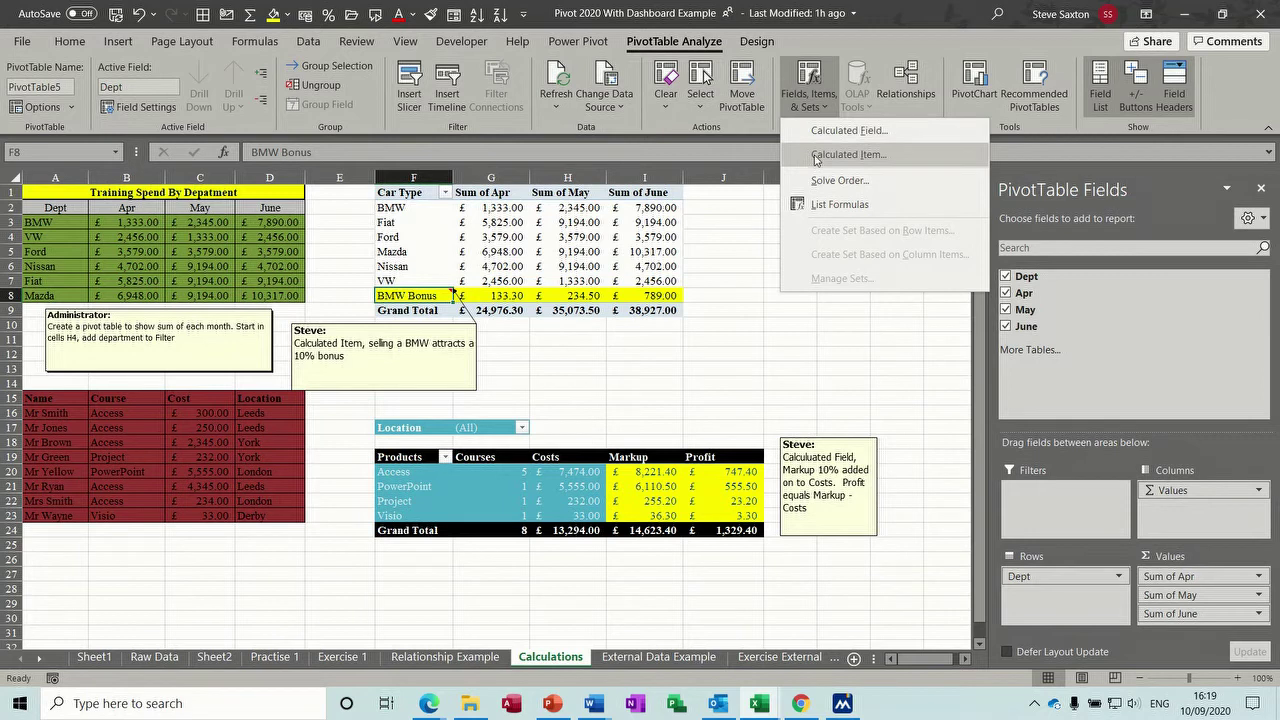
left_click(865, 157)
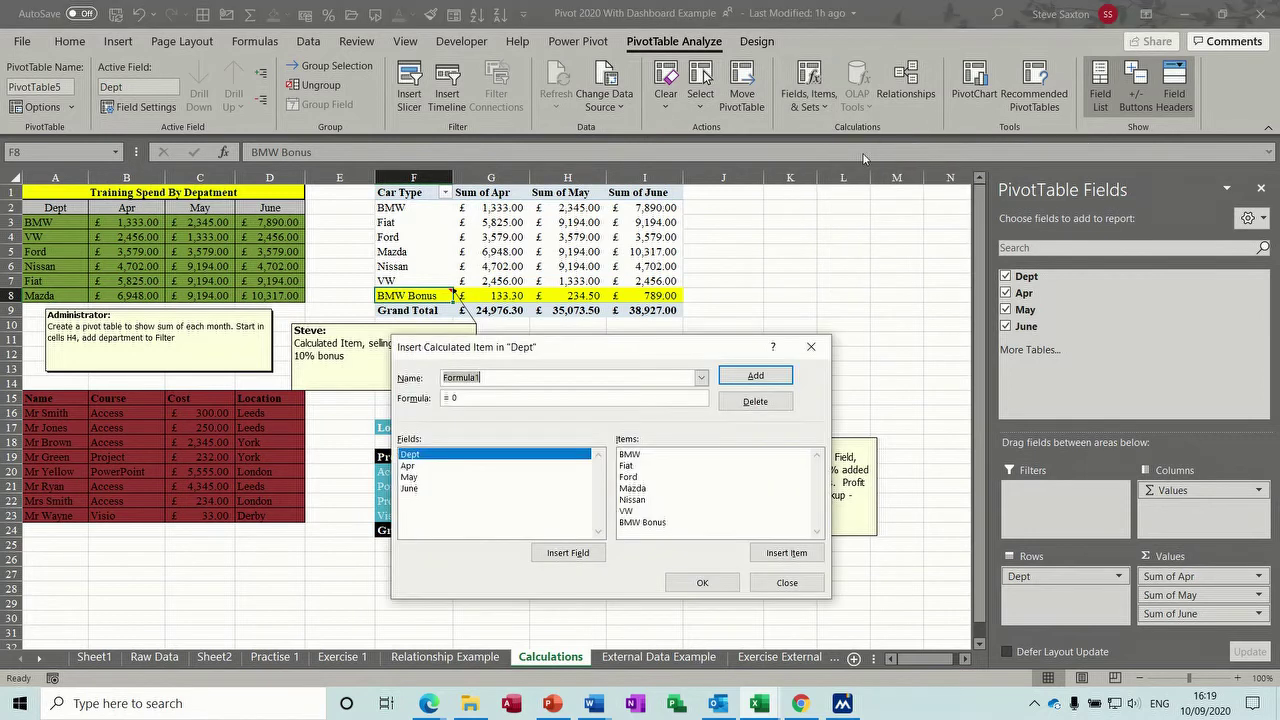
left_click(703, 380)
left_click(645, 400)
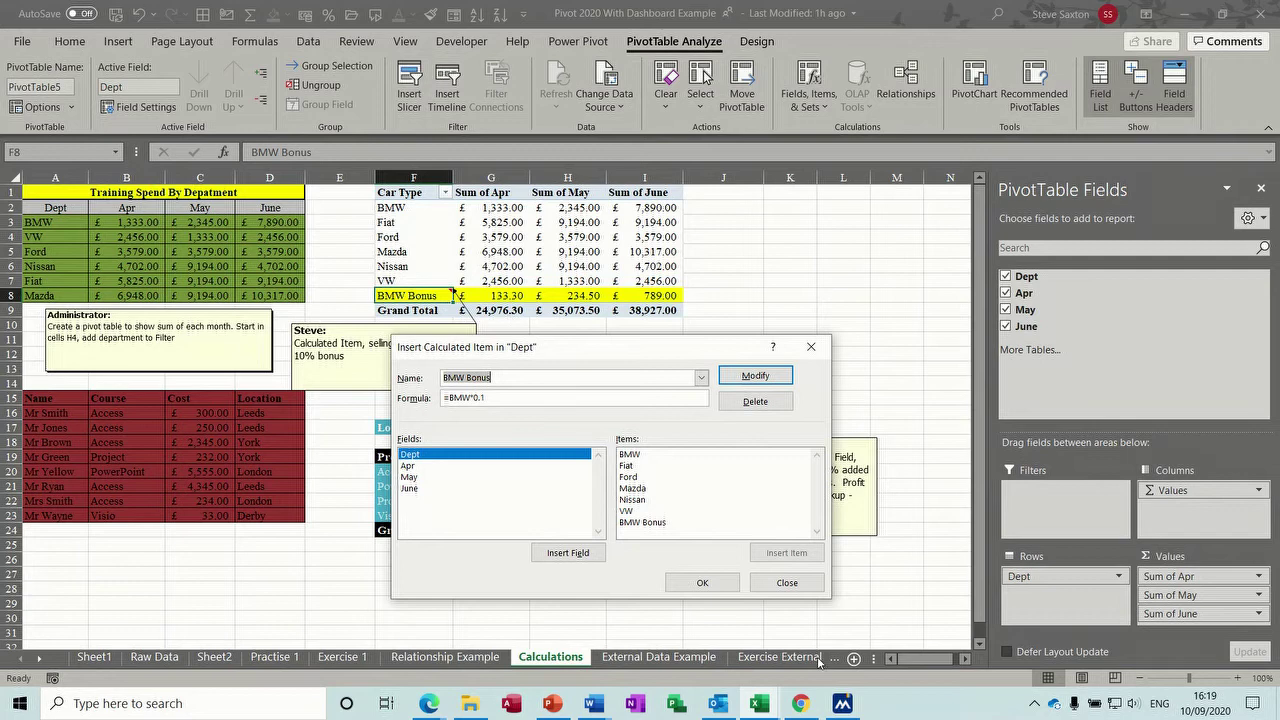
left_click(787, 586)
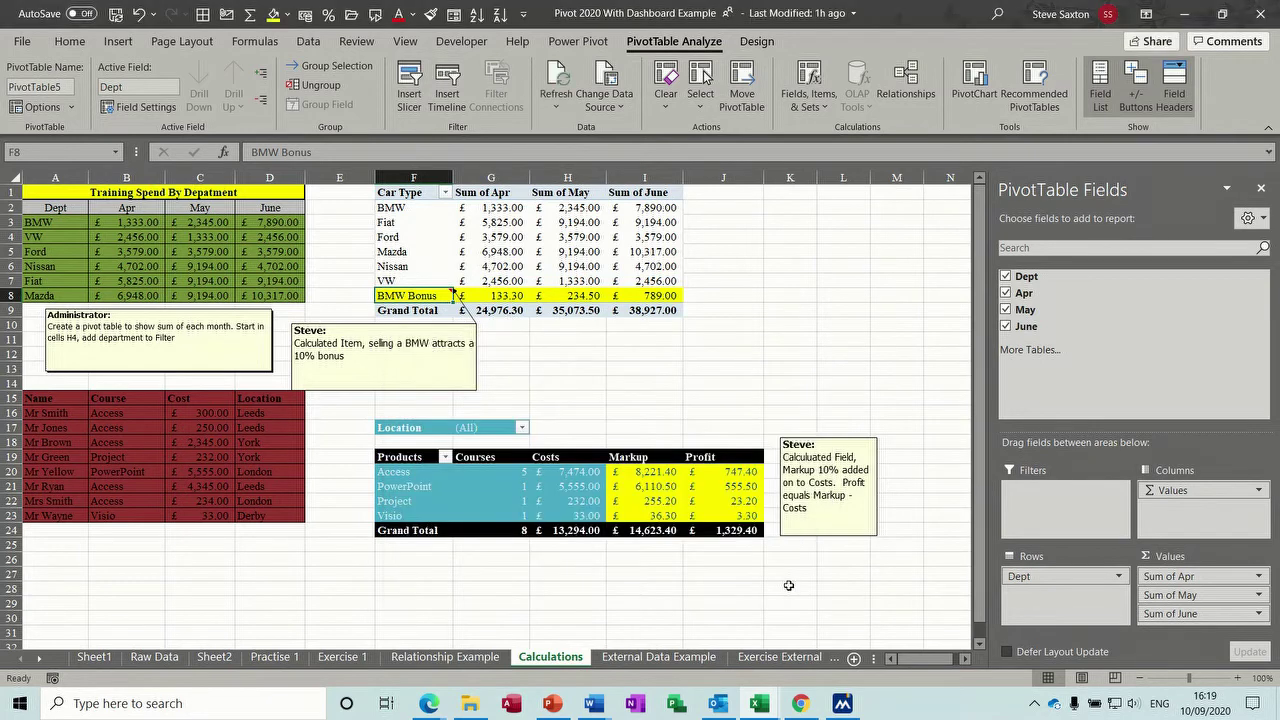
Step: Add a calculated item named Ford Bonus with the formula =Ford*1.1 to the Car Type PivotTable
left_click(821, 113)
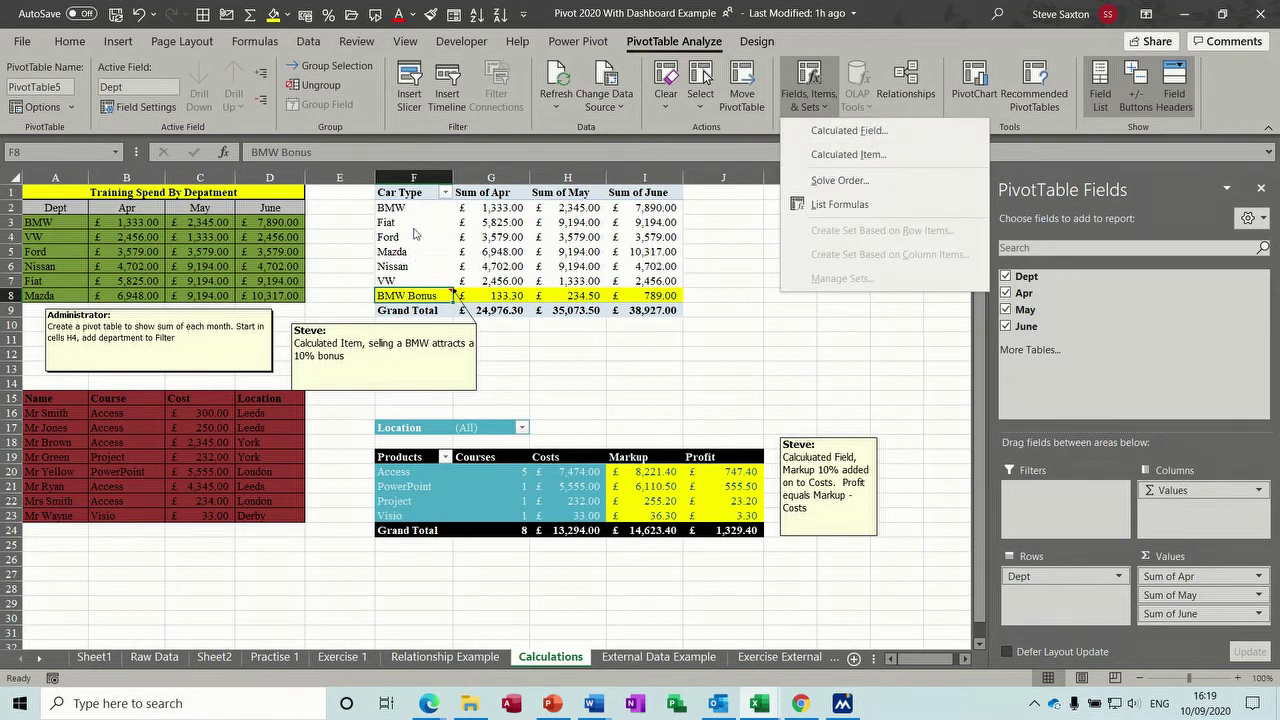
left_click(862, 158)
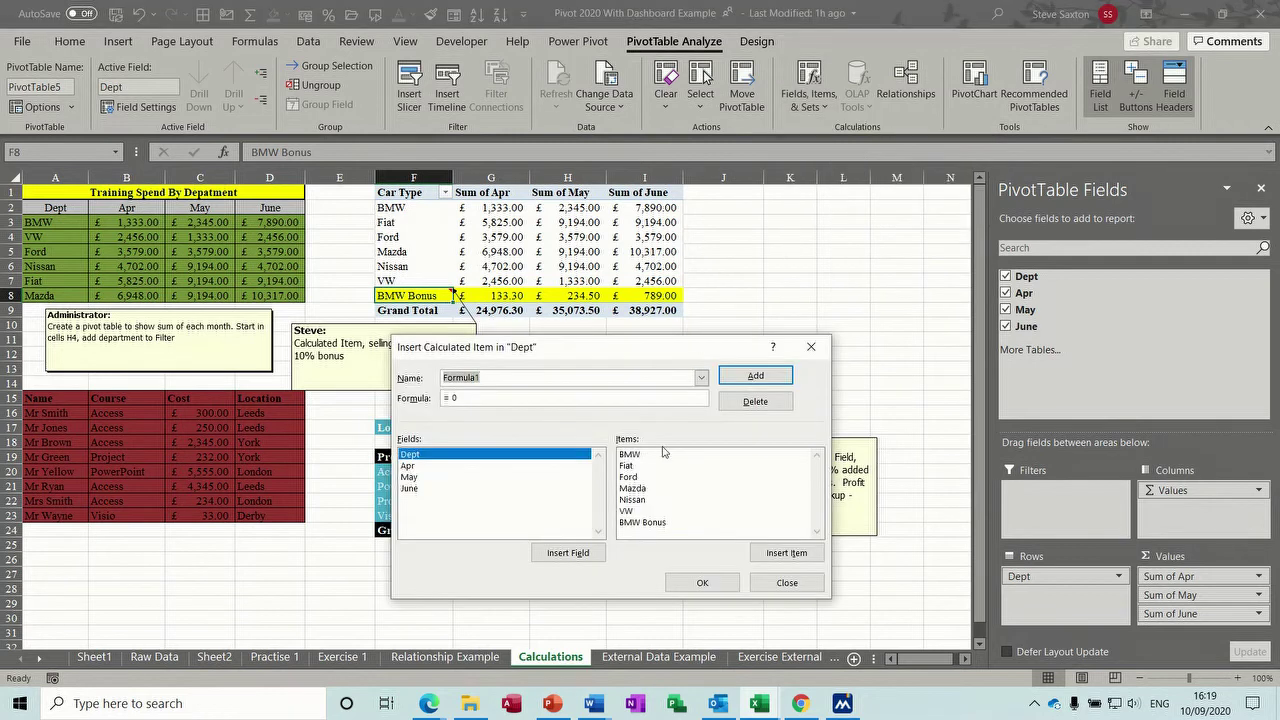
type("Ford Bonus")
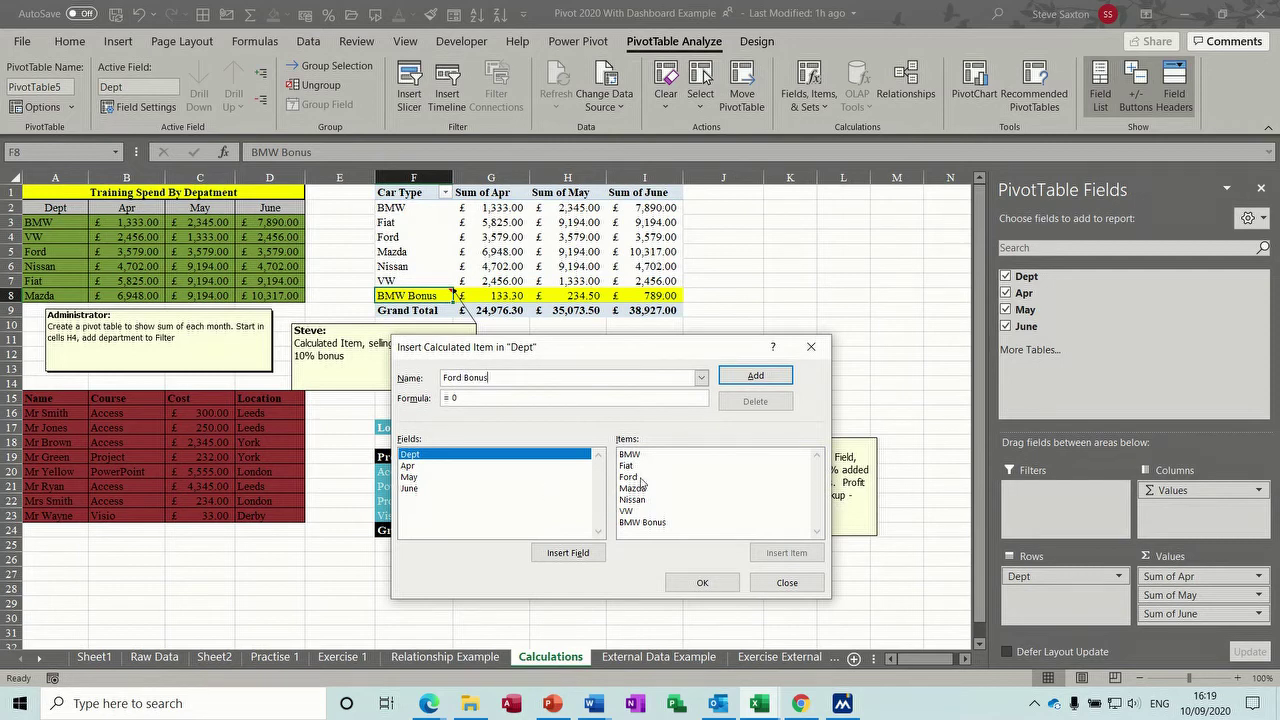
left_click(642, 478)
double_click(642, 478)
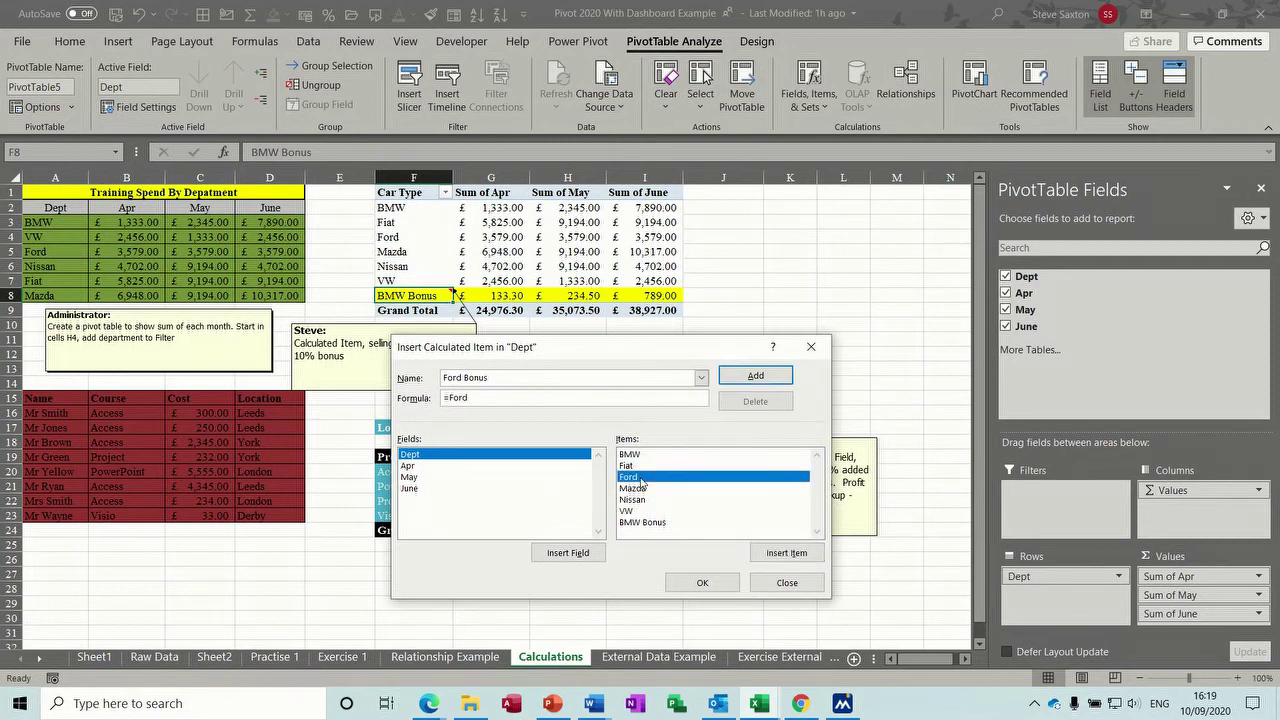
type("1.1")
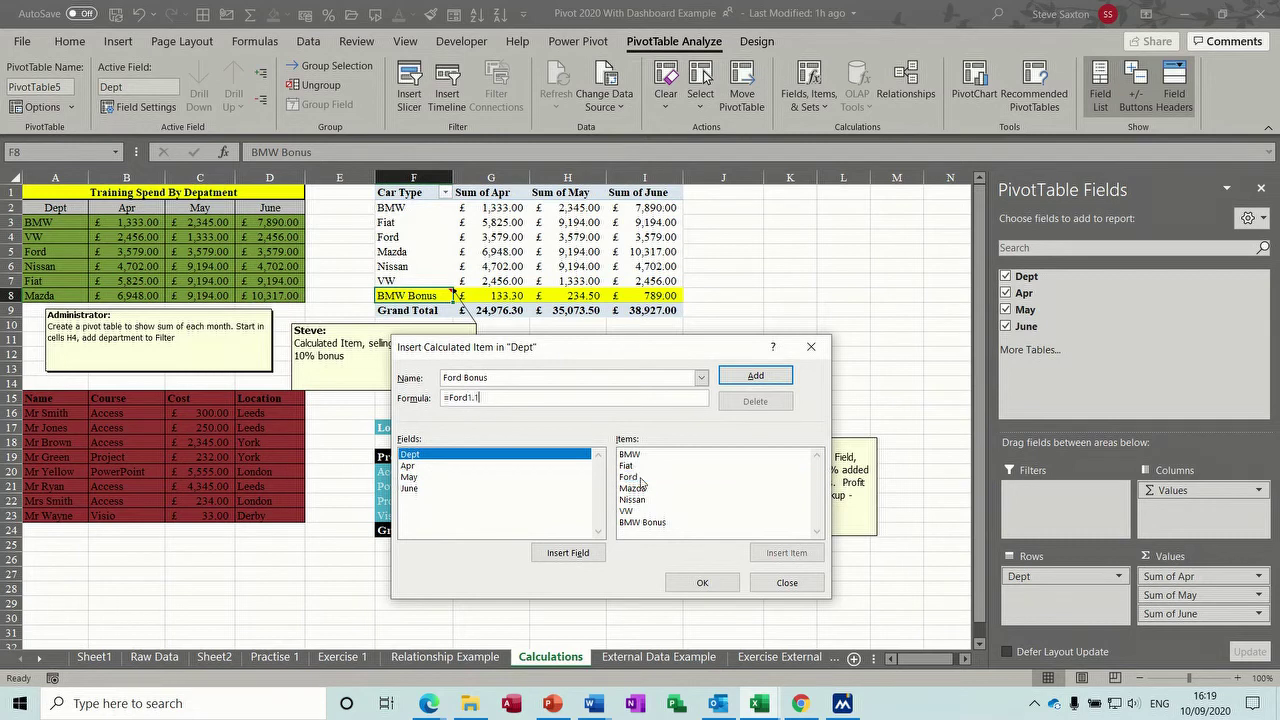
type("1")
left_click(702, 582)
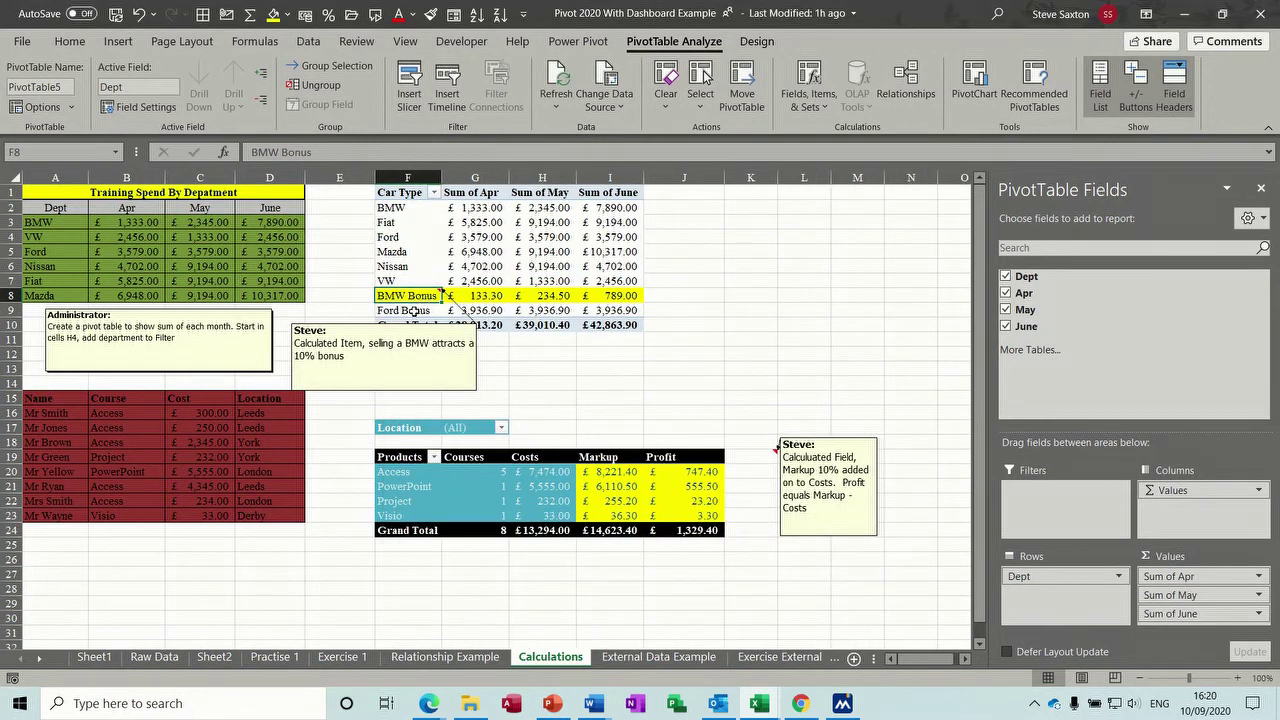
Step: Move the Ford Bonus row directly below Ford and the BMW Bonus row directly below BMW
left_click(413, 311)
left_click_drag(413, 311, 410, 254)
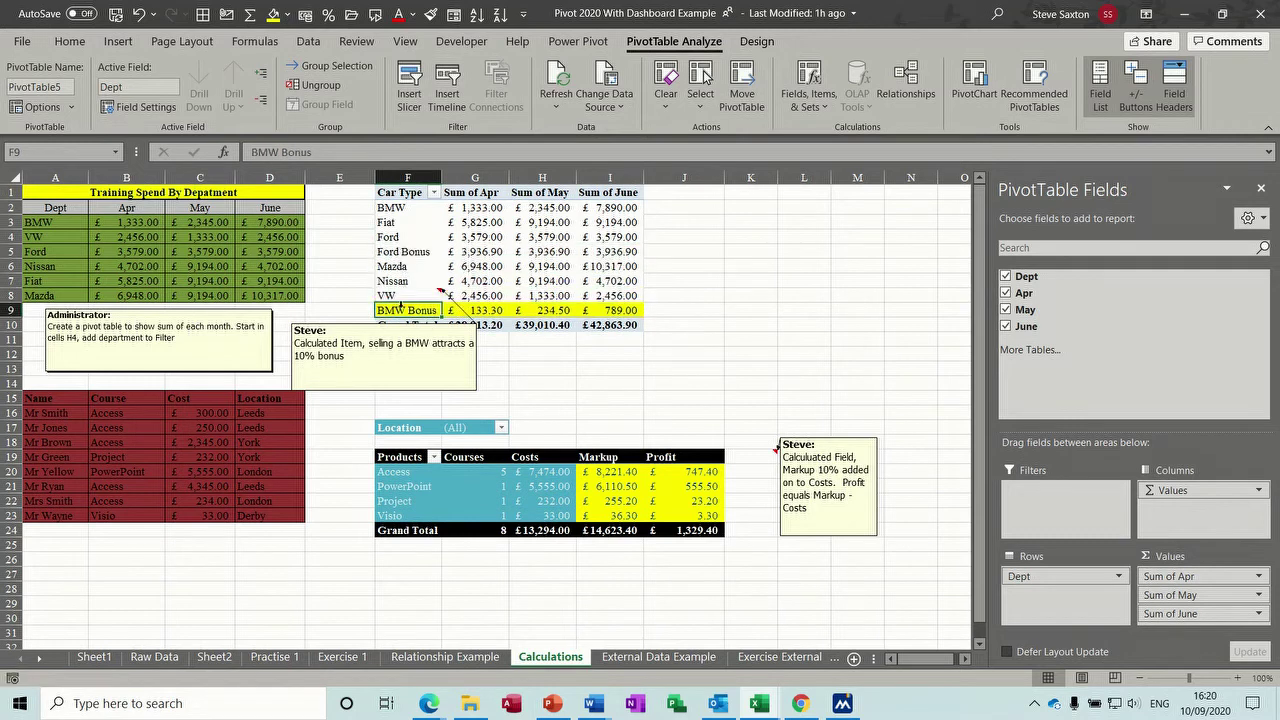
left_click_drag(407, 303, 409, 224)
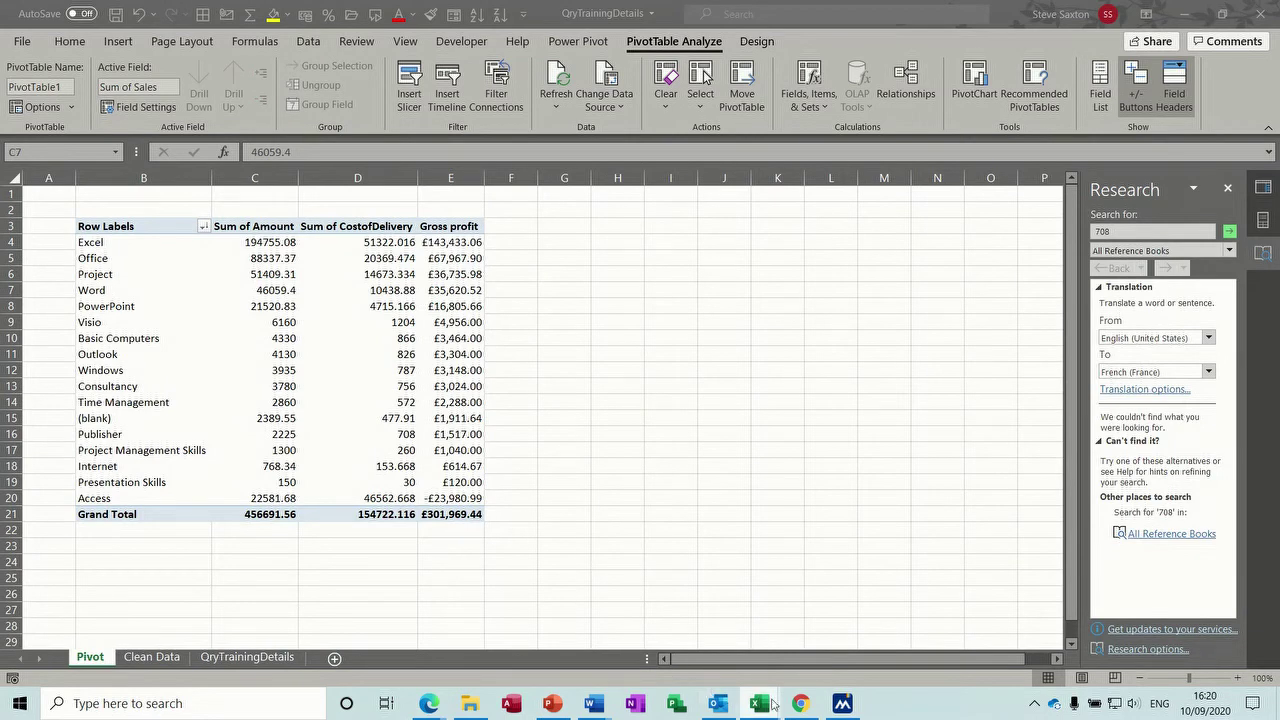
Step: Return to the Pivot 2020 With Dashboard Example workbook and select the salary PivotTable on the External Data Example sheet
mouse_move(757, 709)
left_click(798, 650)
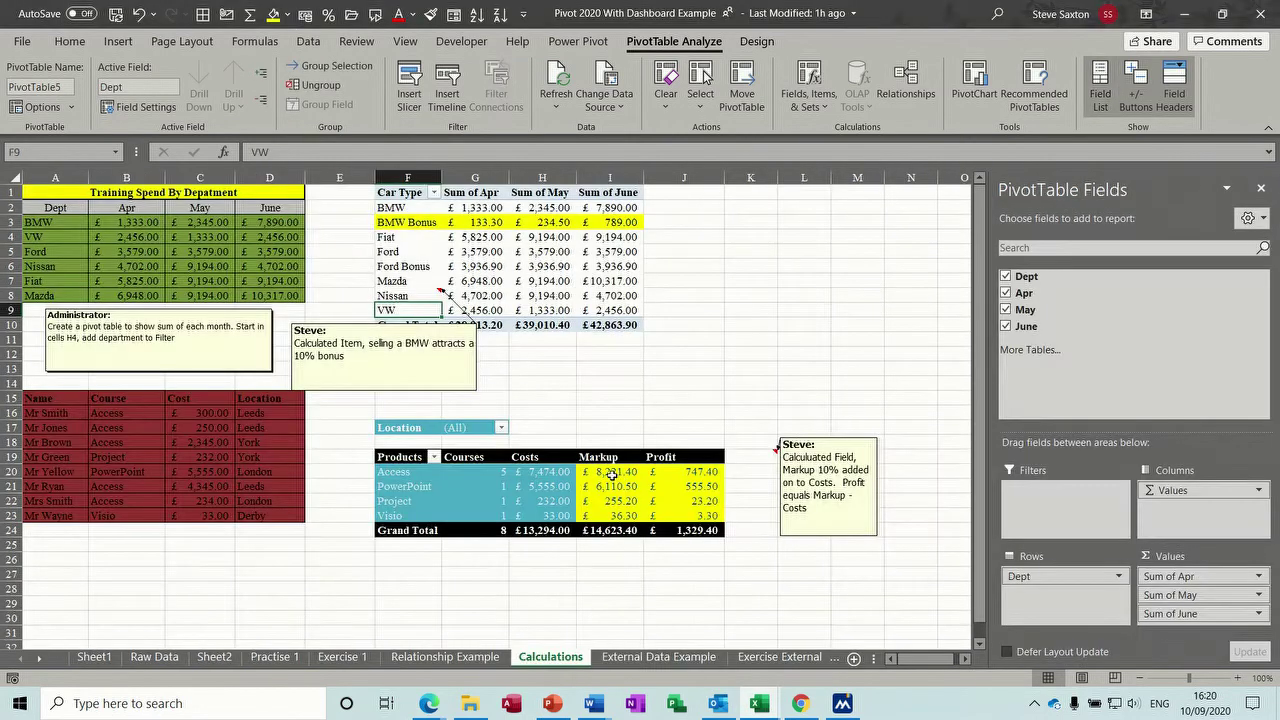
left_click(463, 284)
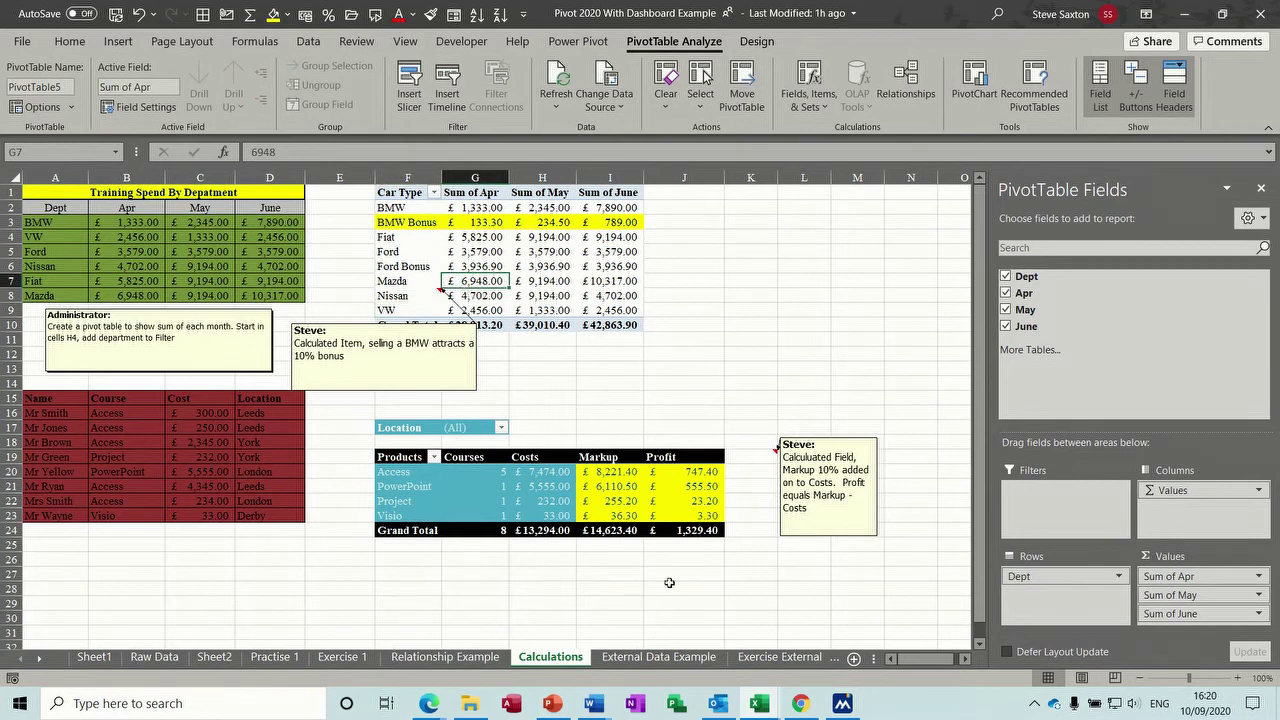
left_click(655, 657)
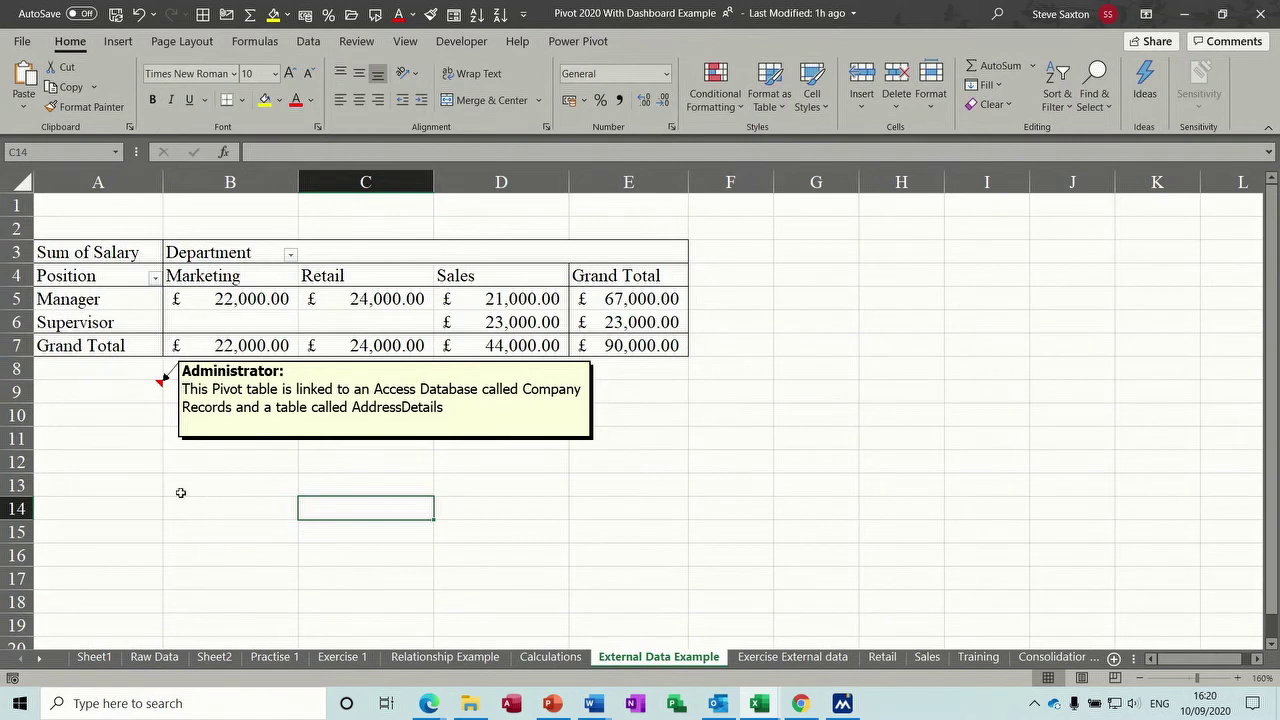
left_click(118, 298)
left_click(243, 298)
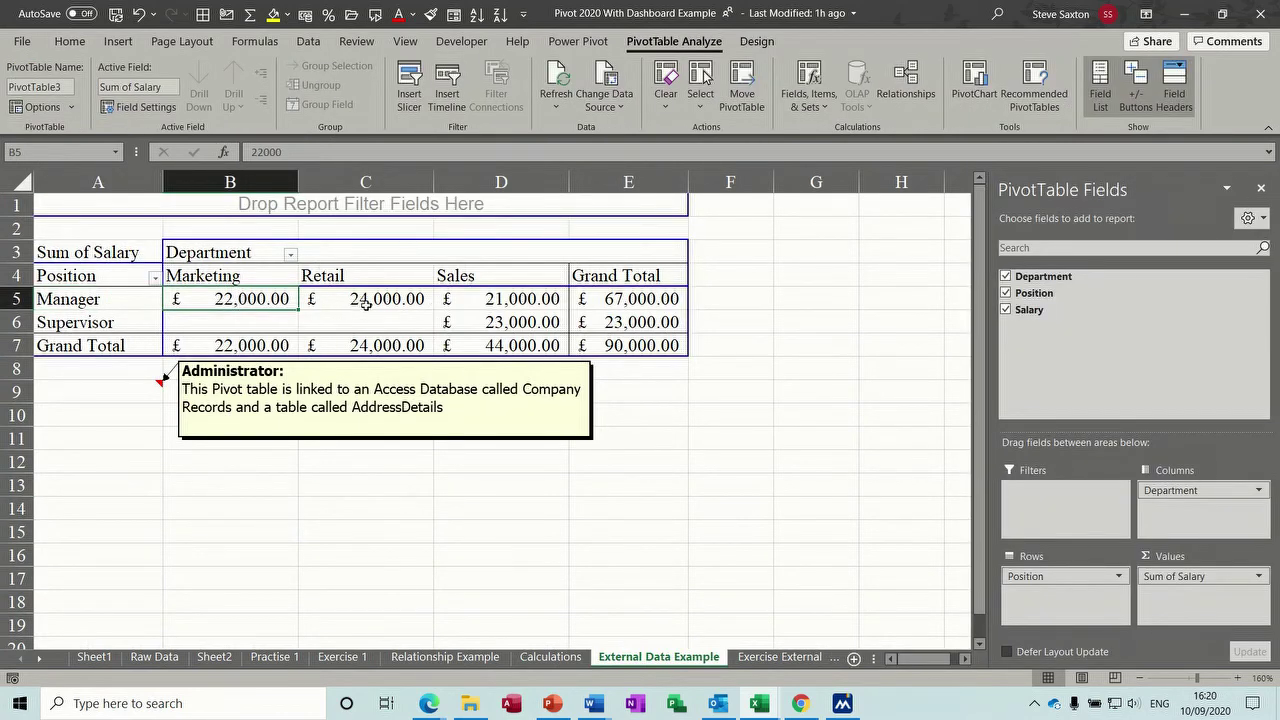
Step: Start a new PivotTable at cell B13 of the External Data Example sheet, using an external data source
mouse_move(413, 294)
mouse_move(605, 290)
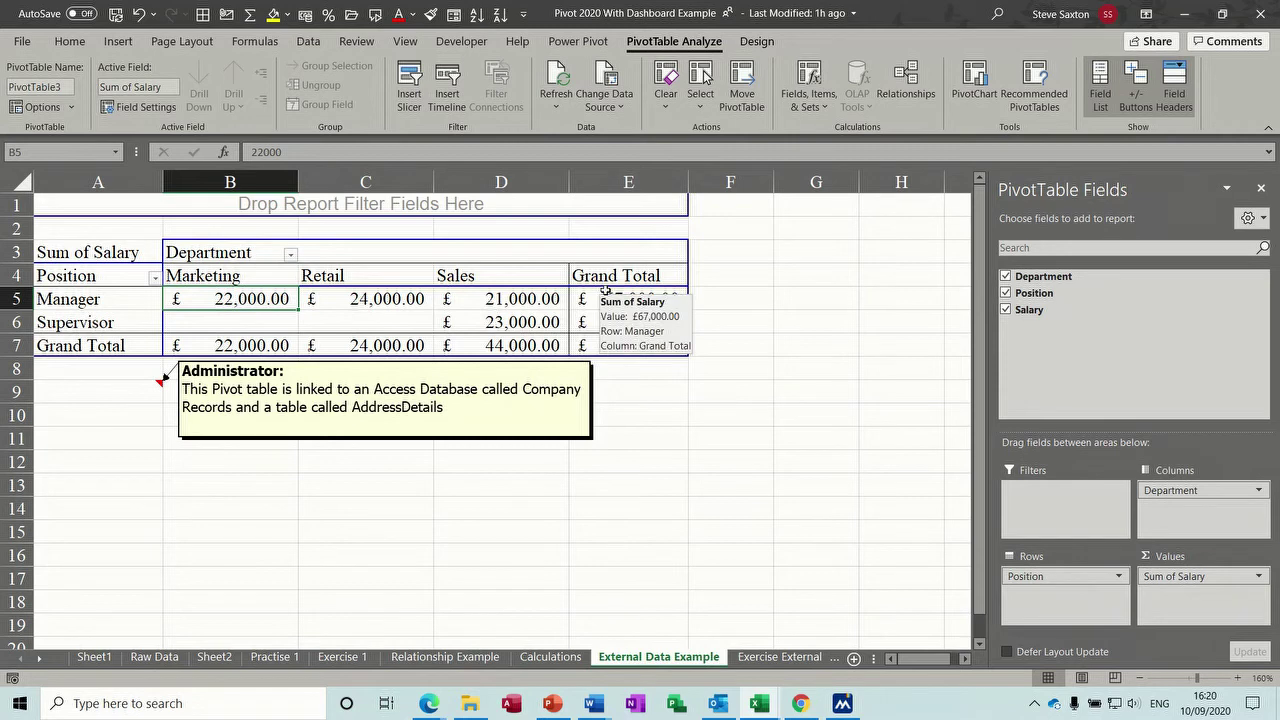
left_click(196, 488)
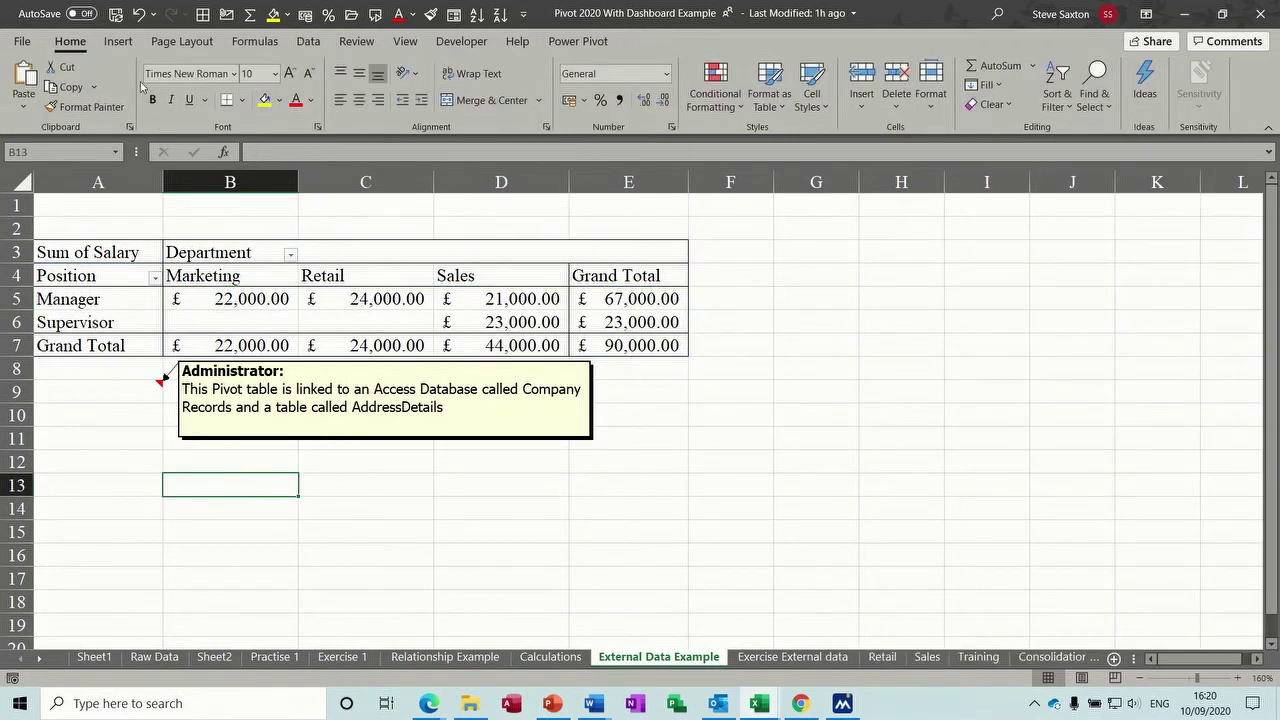
left_click(118, 44)
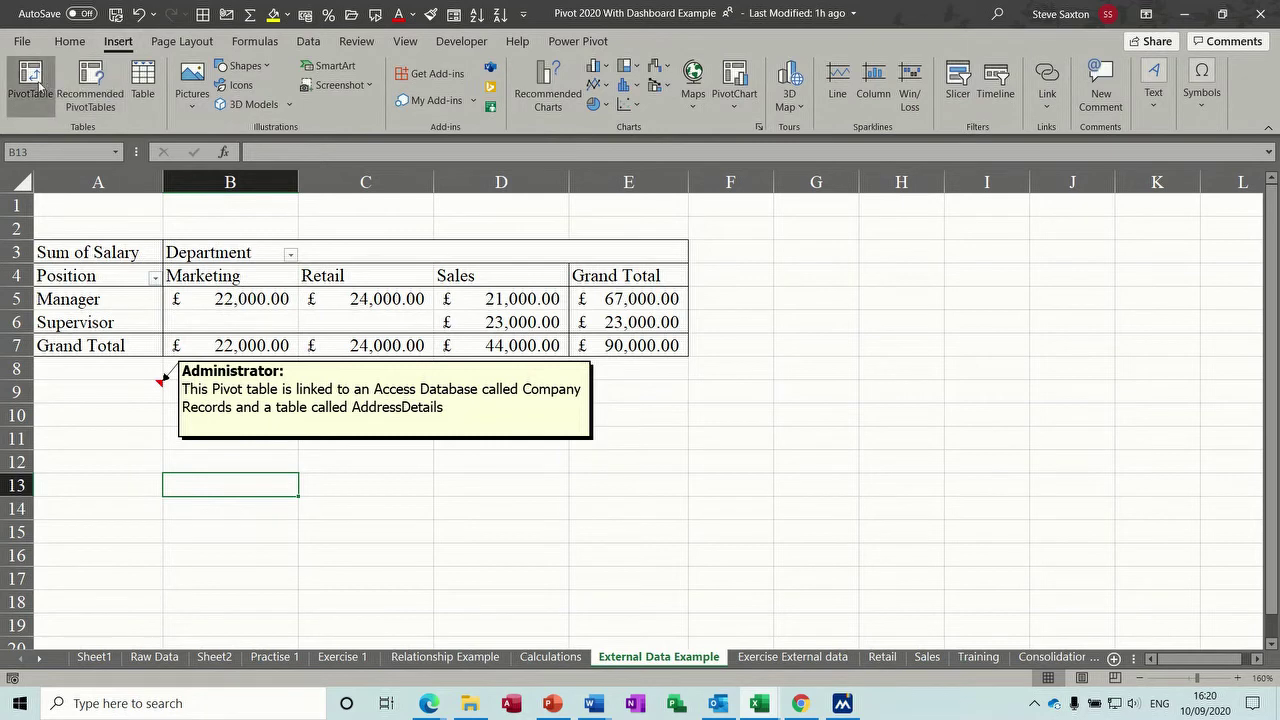
left_click(40, 88)
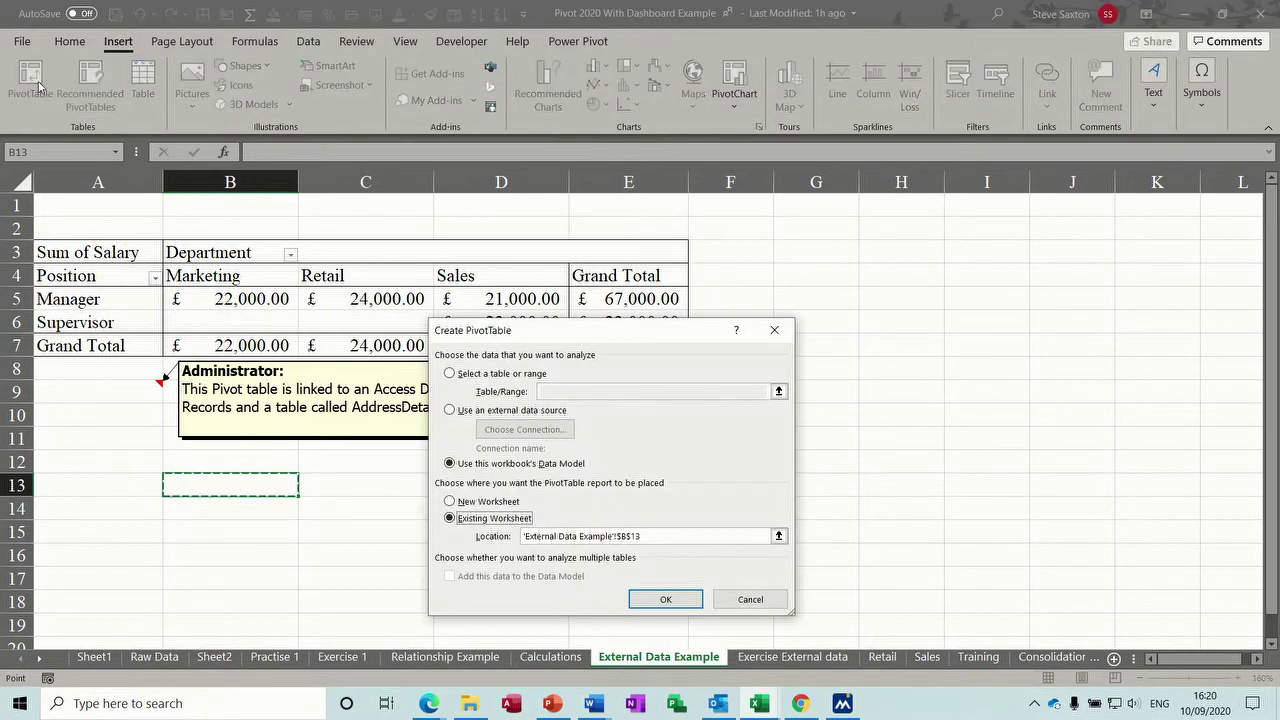
left_click(449, 410)
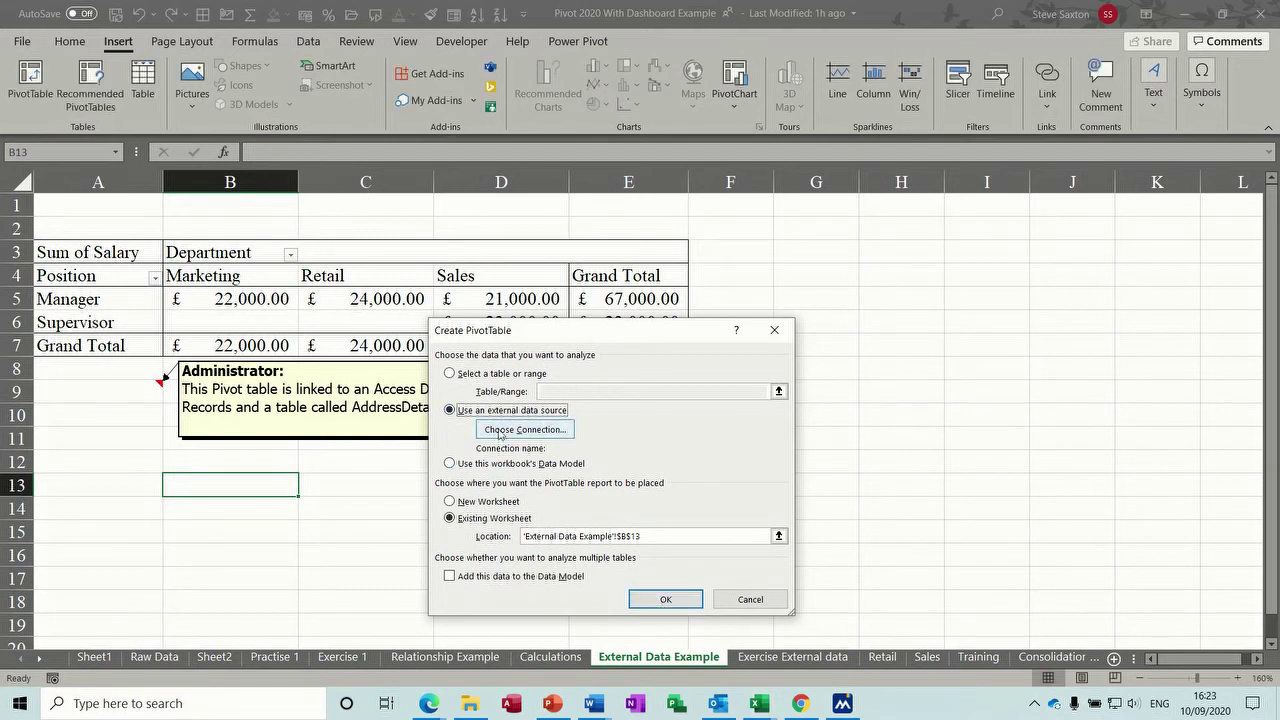
Step: Connect the PivotTable to the DBAmacLtdDS-Admin database from the Examples > Access 2018 folder and create it on the existing worksheet
left_click(532, 436)
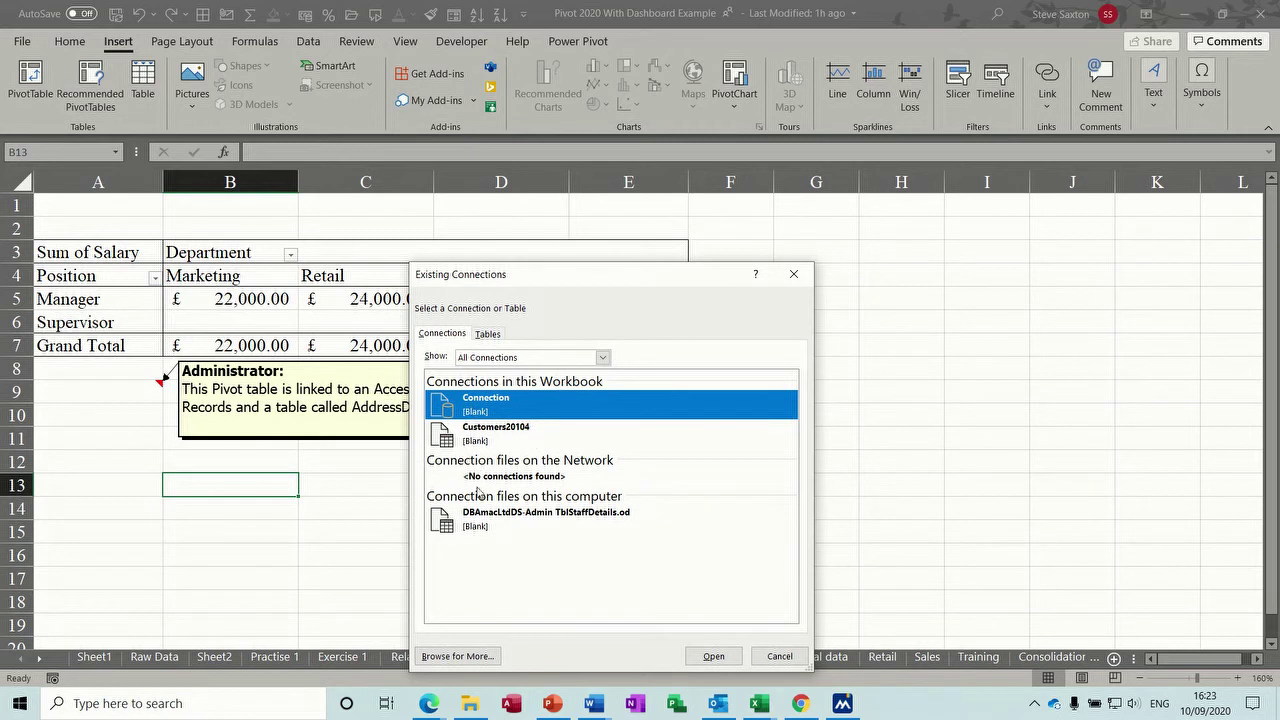
left_click(462, 657)
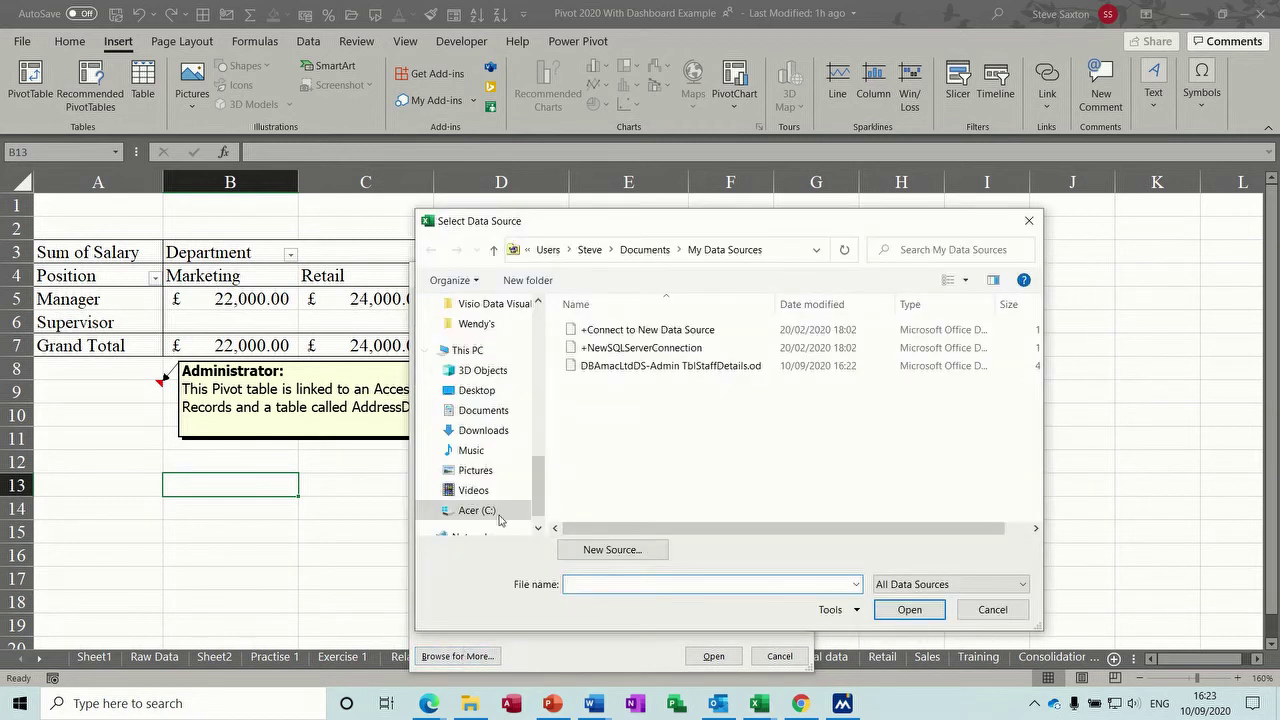
left_click_drag(539, 507, 539, 442)
left_click(479, 404)
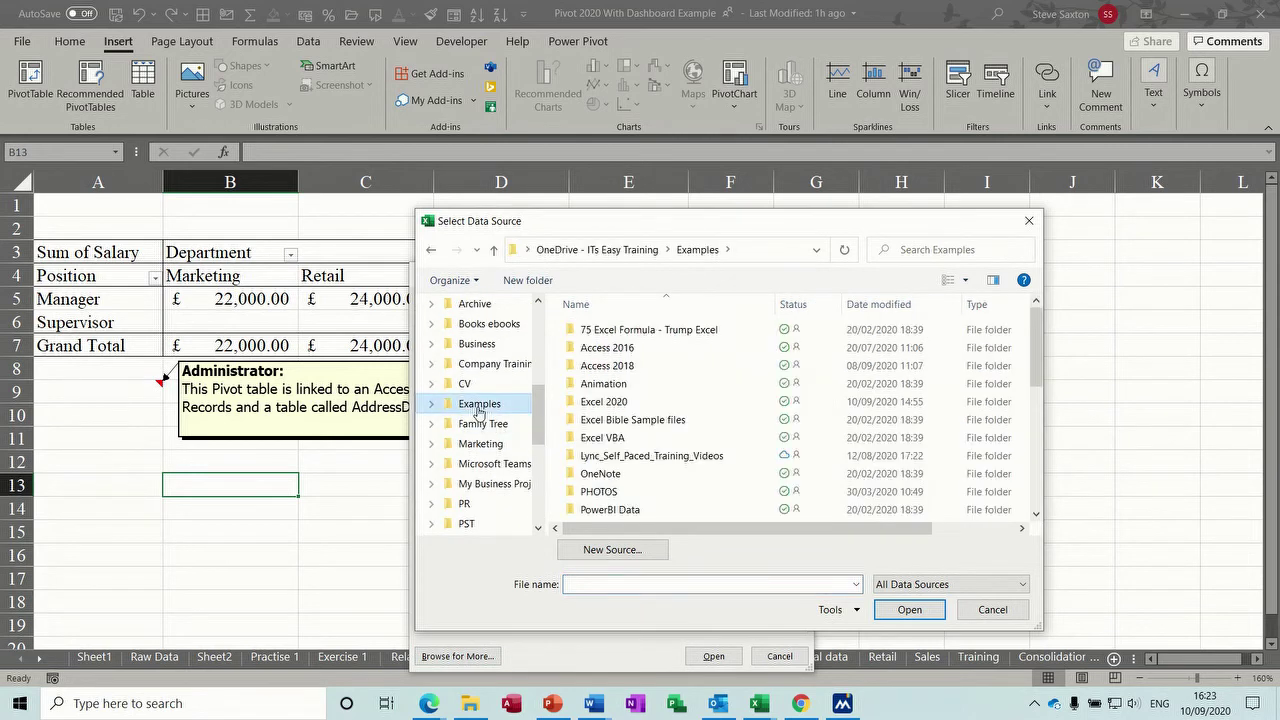
double_click(598, 366)
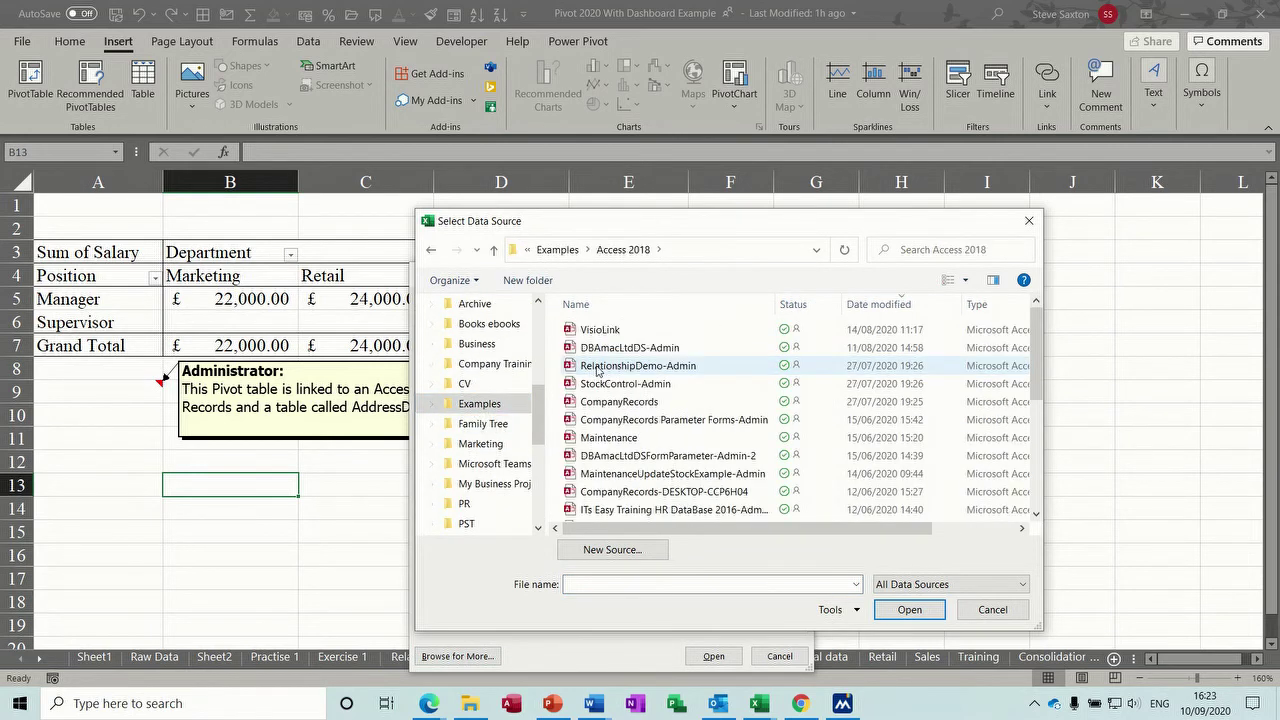
left_click(622, 352)
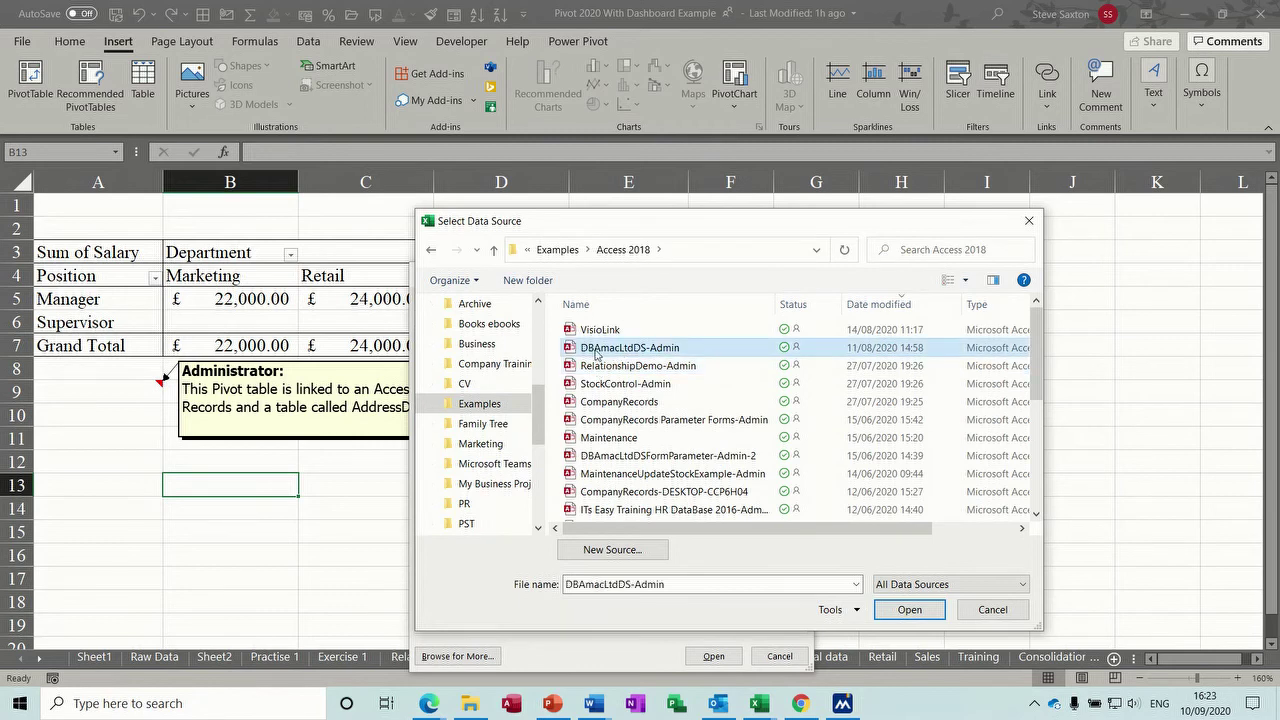
double_click(598, 350)
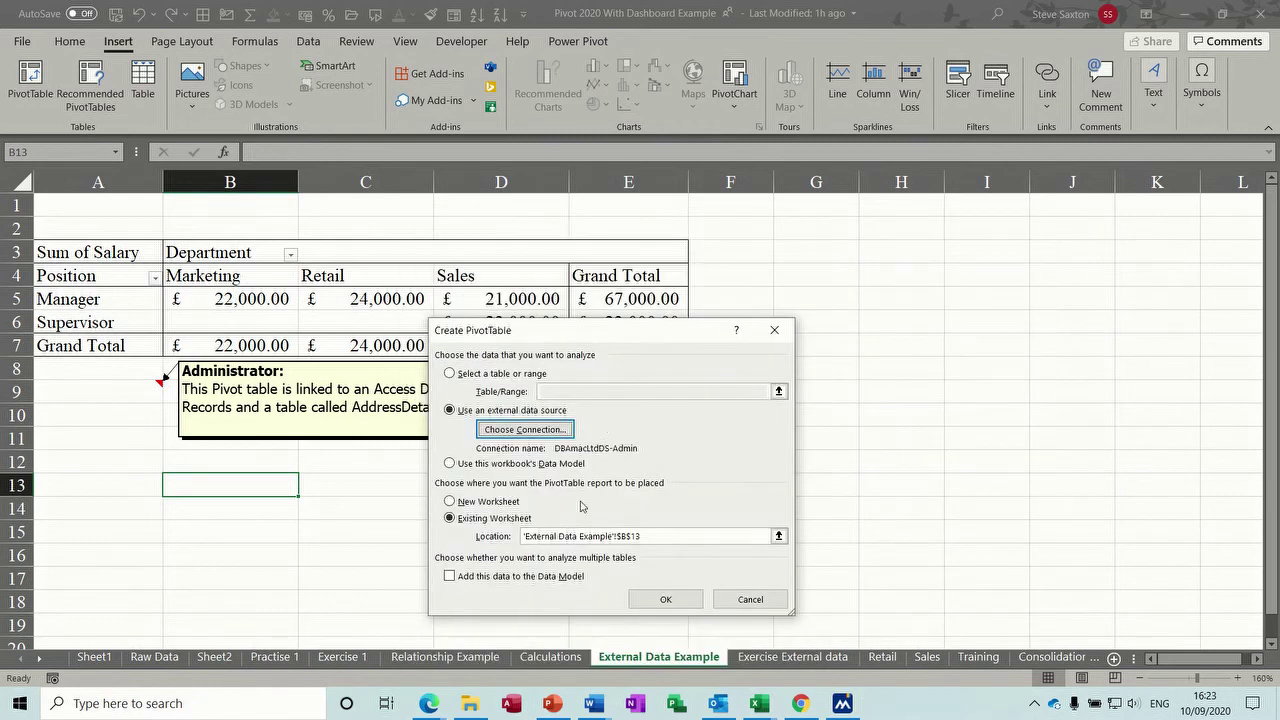
left_click(664, 598)
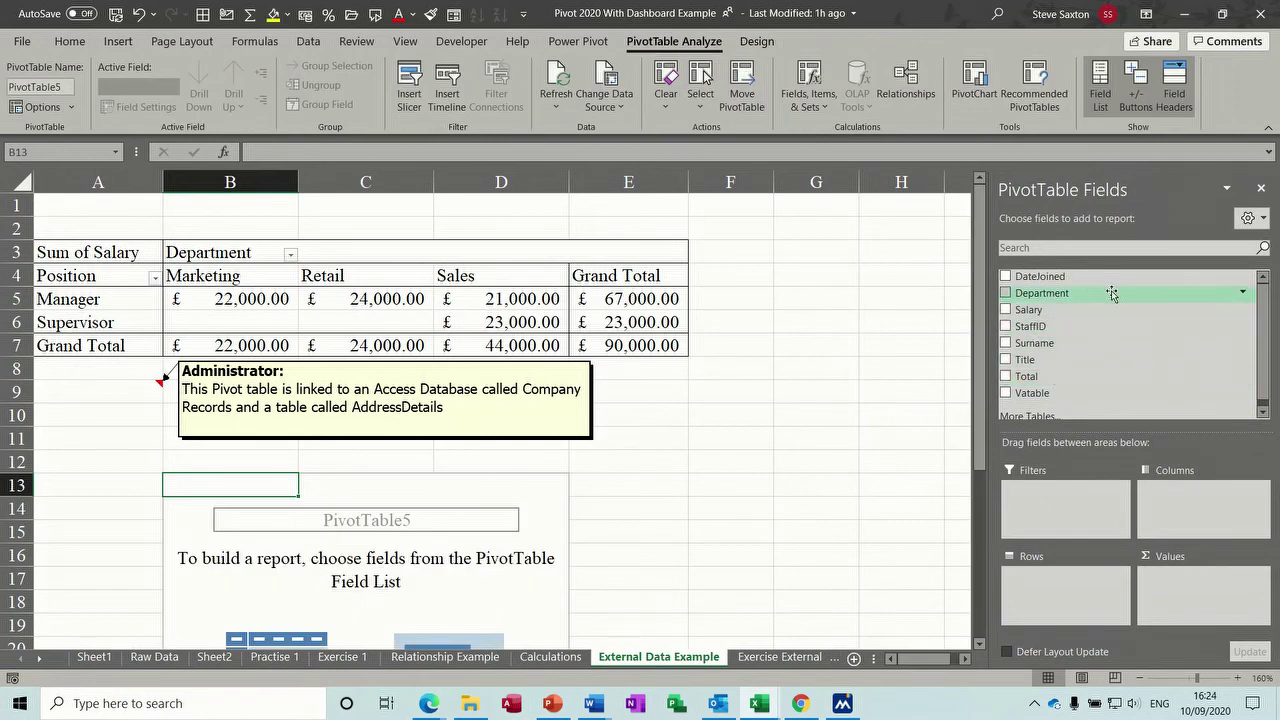
Step: Lay out the new PivotTable with Department in rows, Salary summed in values and Surname as the report filter
left_click_drag(1074, 291, 1052, 583)
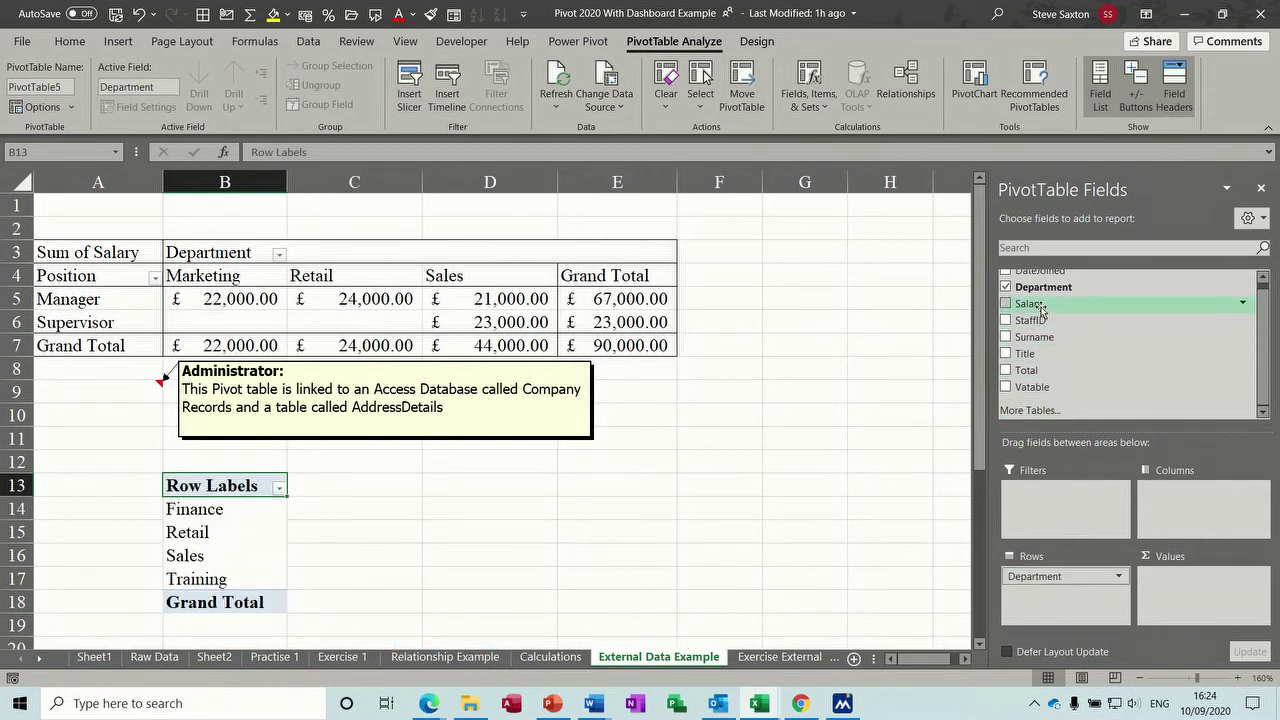
left_click_drag(1040, 310, 1177, 593)
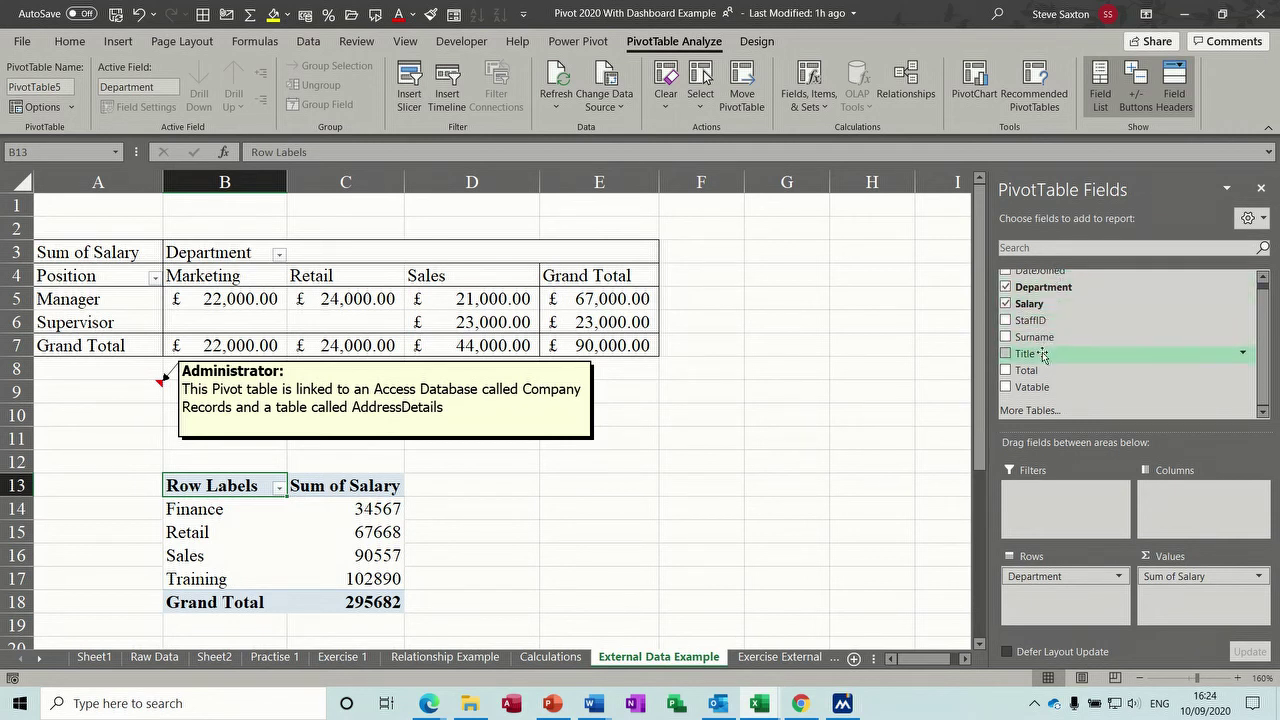
left_click_drag(1046, 344, 1084, 491)
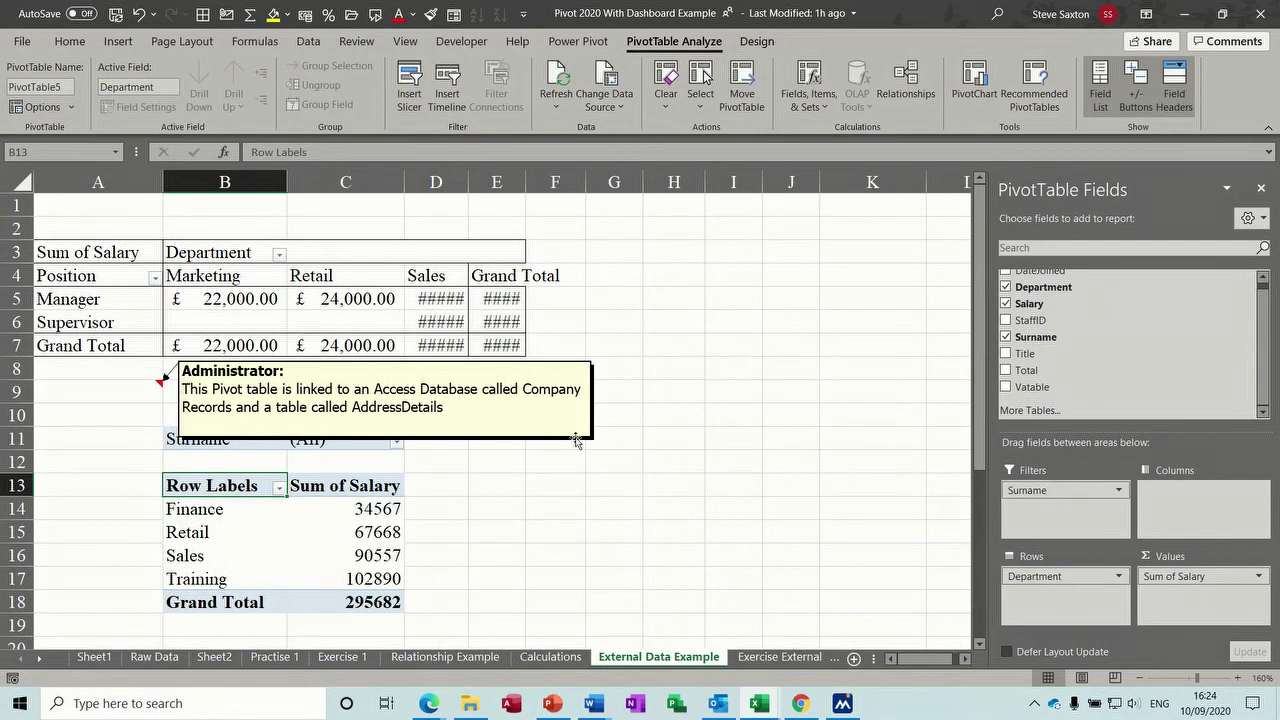
Step: Move the Access database comment up clear of the Surname filter and select the Finance salary value in the new PivotTable
left_click_drag(576, 438, 560, 368)
left_click(414, 458)
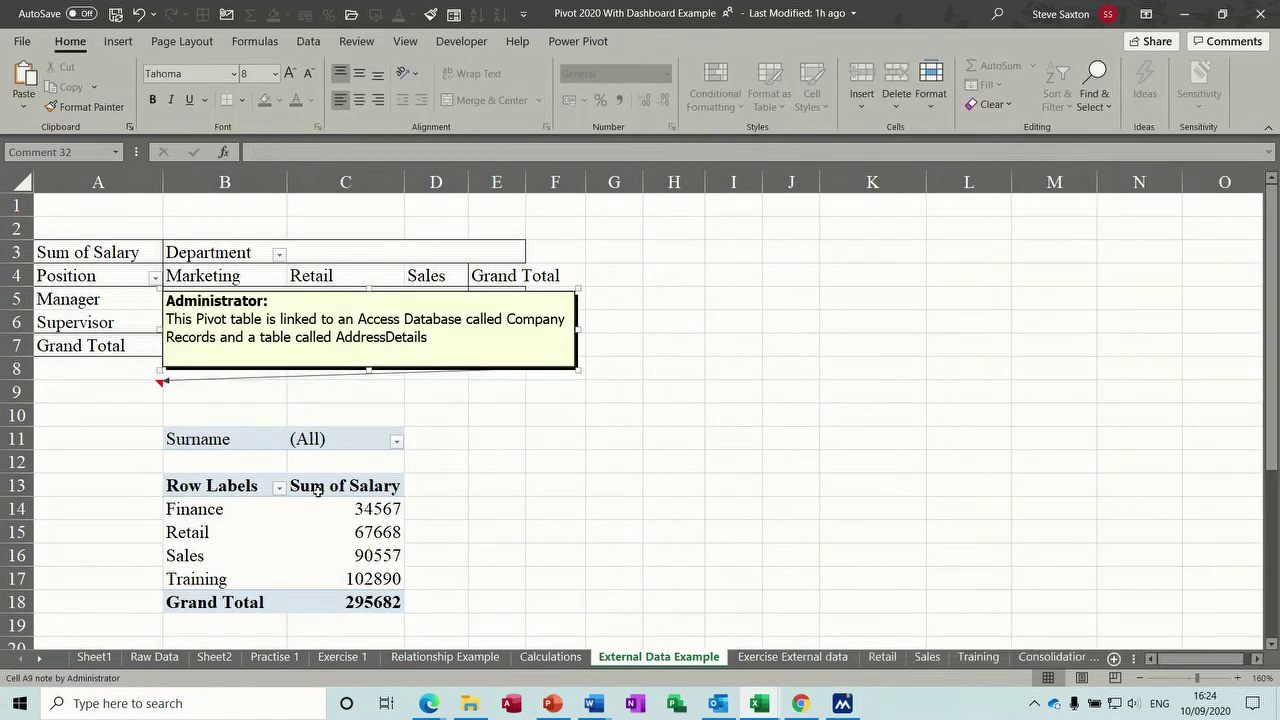
left_click(307, 513)
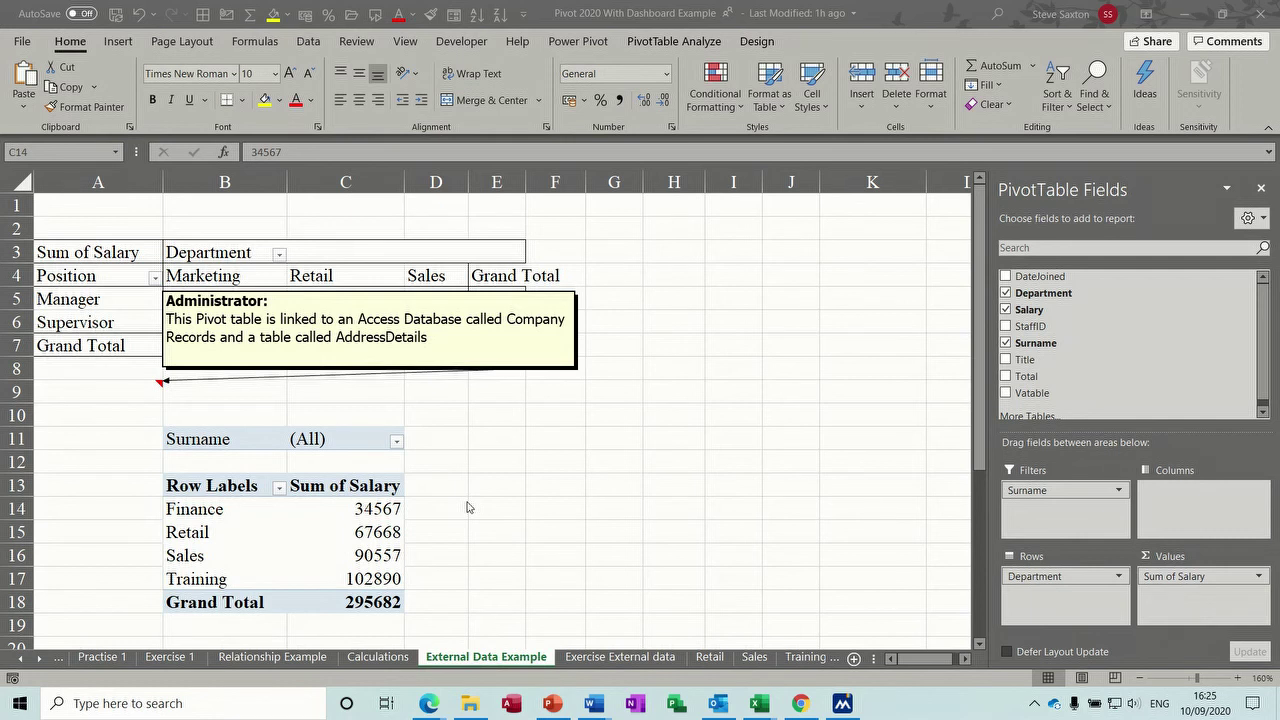
Step: Examine the data relationship commands and the customer, product and sales tables on the Relationship Example sheet
left_click(581, 43)
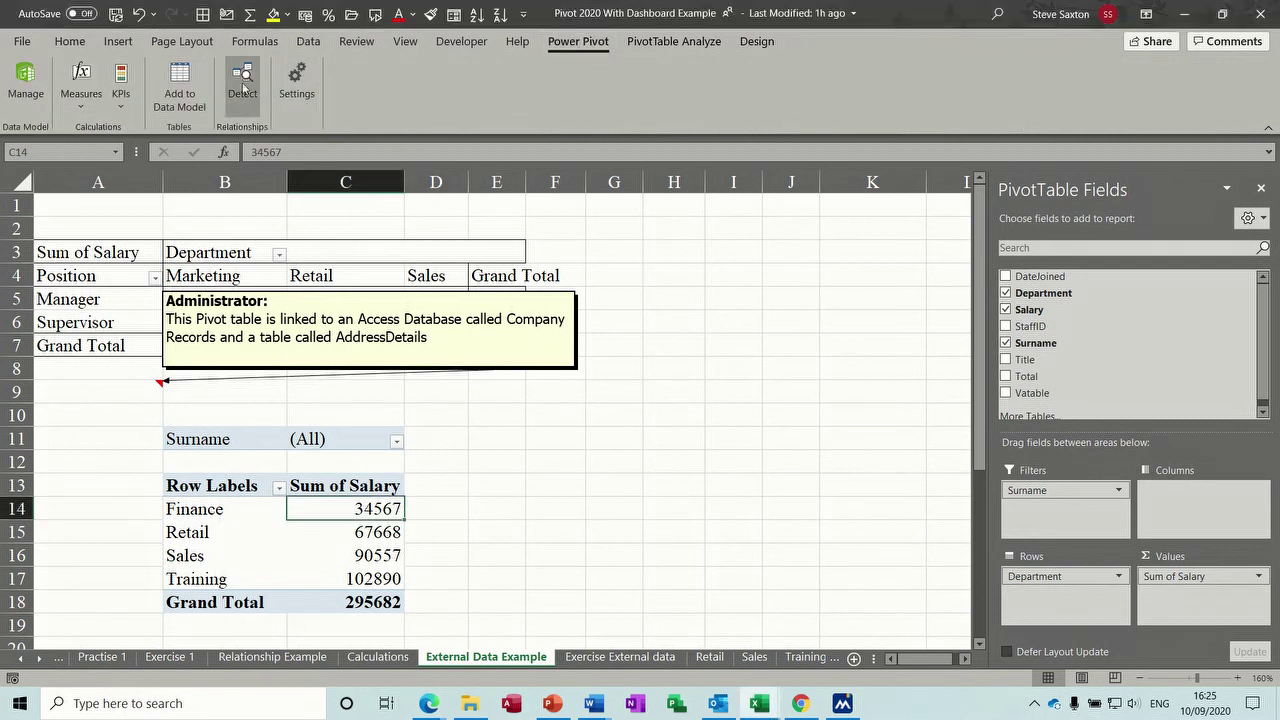
left_click(308, 43)
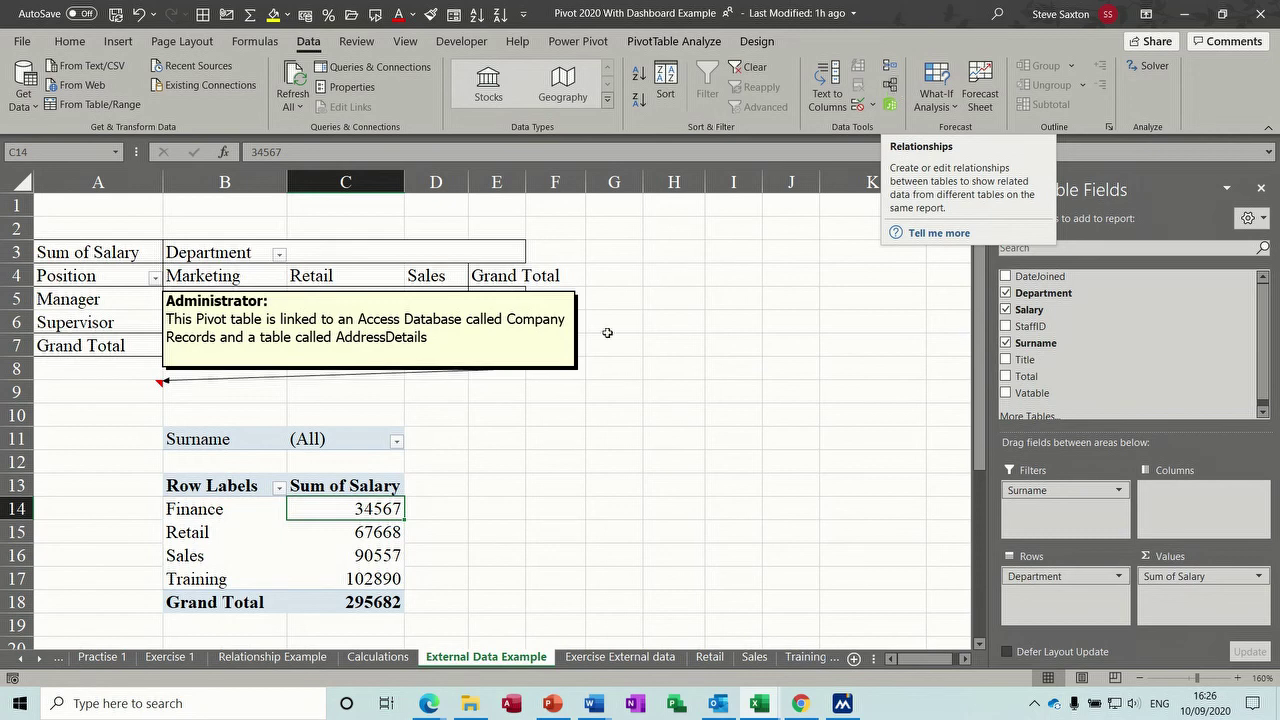
left_click(272, 657)
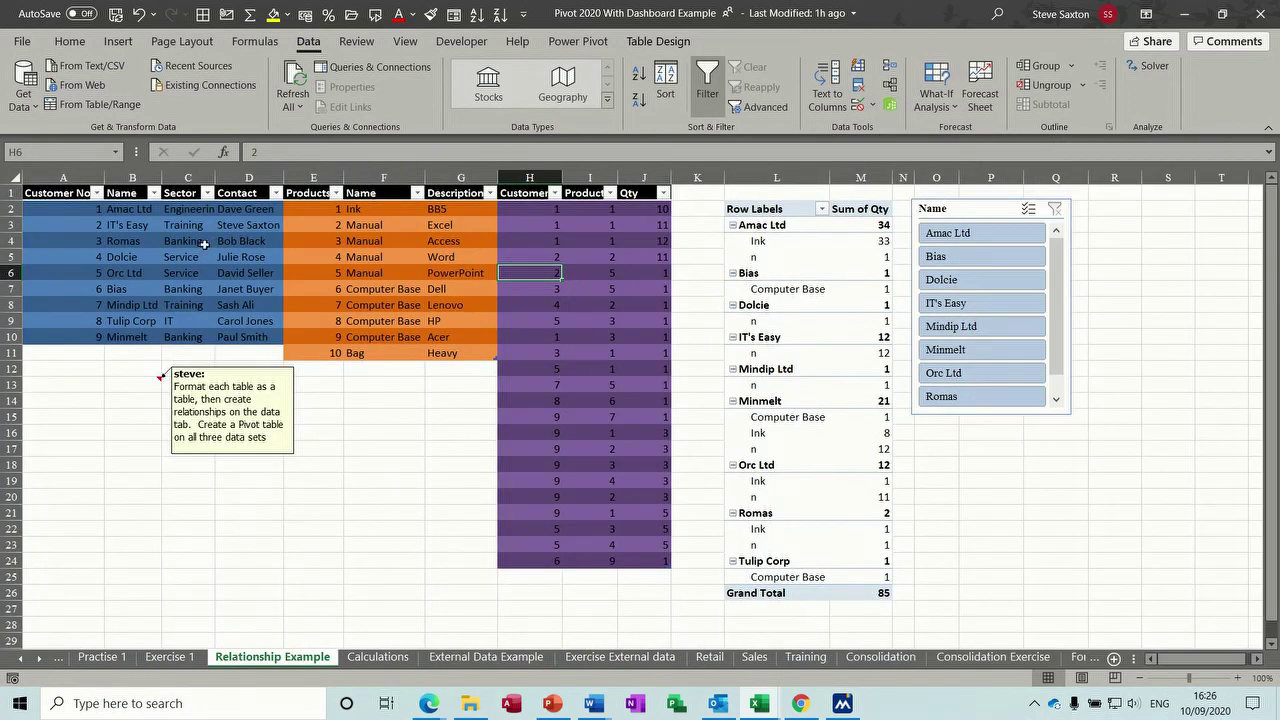
left_click(205, 245)
left_click(338, 238)
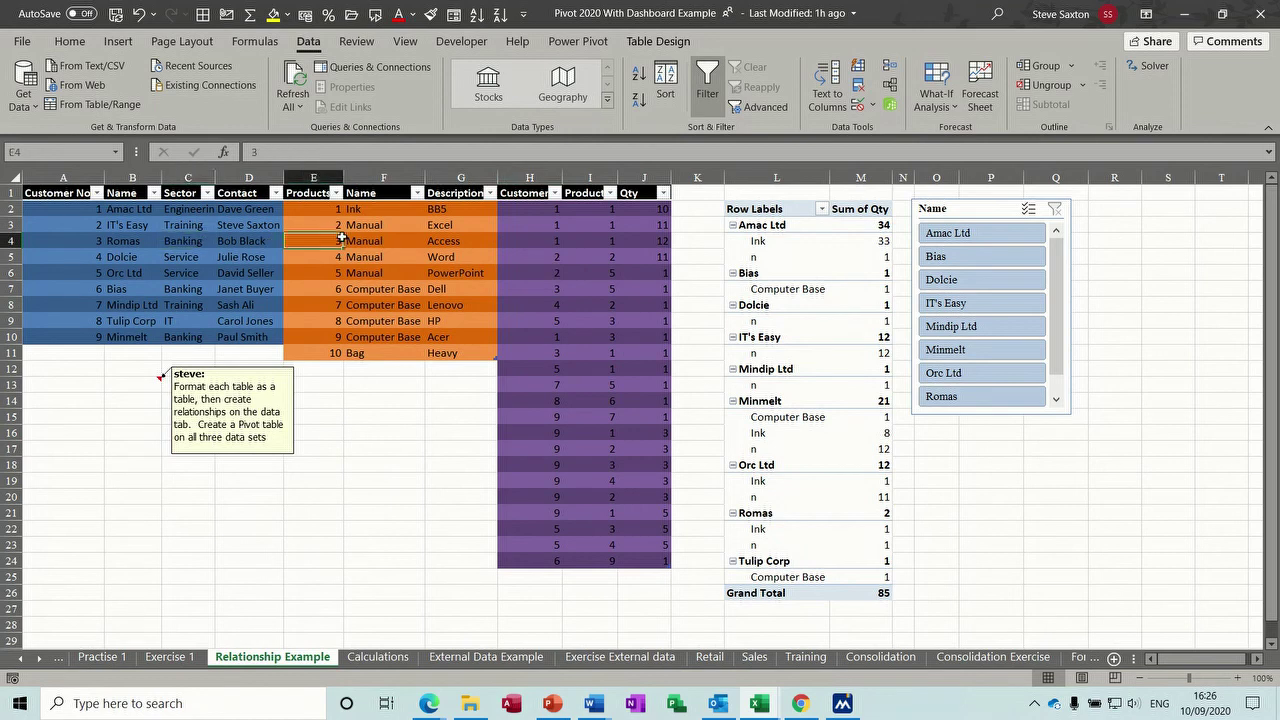
left_click(531, 256)
Step: Review which tables feed the Relationship Example PivotTable, collapsing Customer, Products and Sales to their table names
left_click(766, 256)
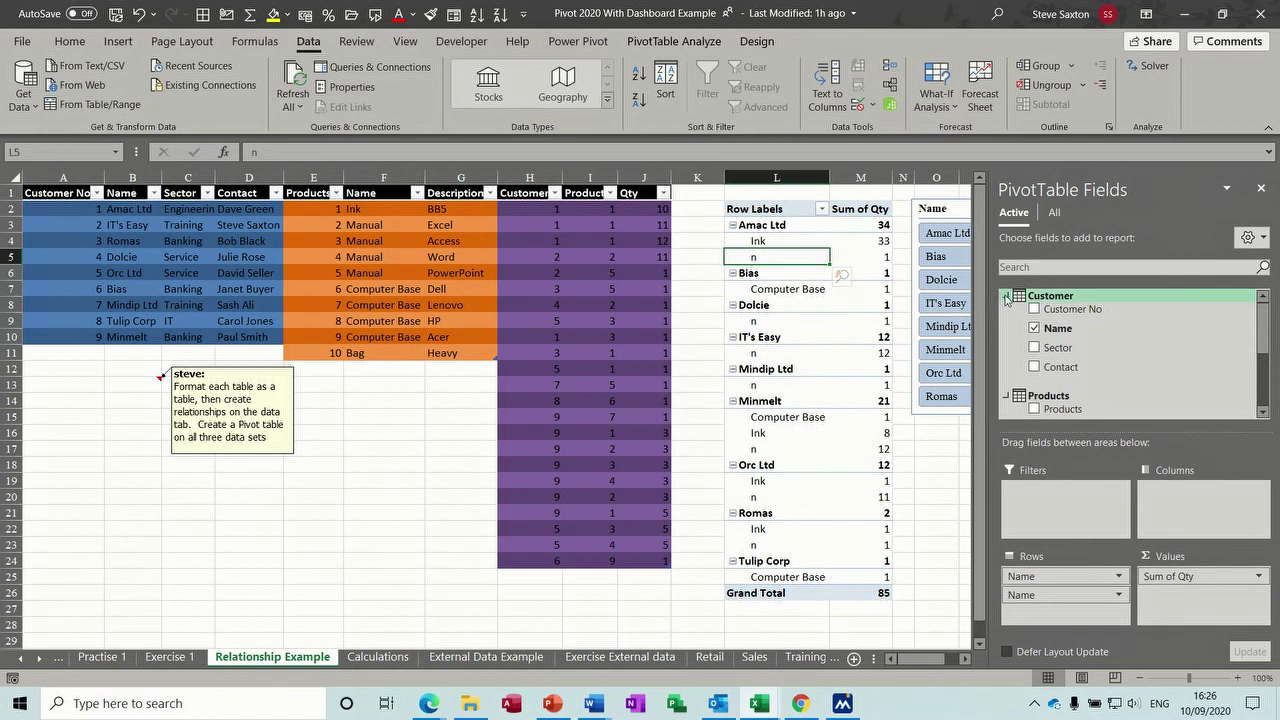
left_click(1005, 296)
left_click(1006, 321)
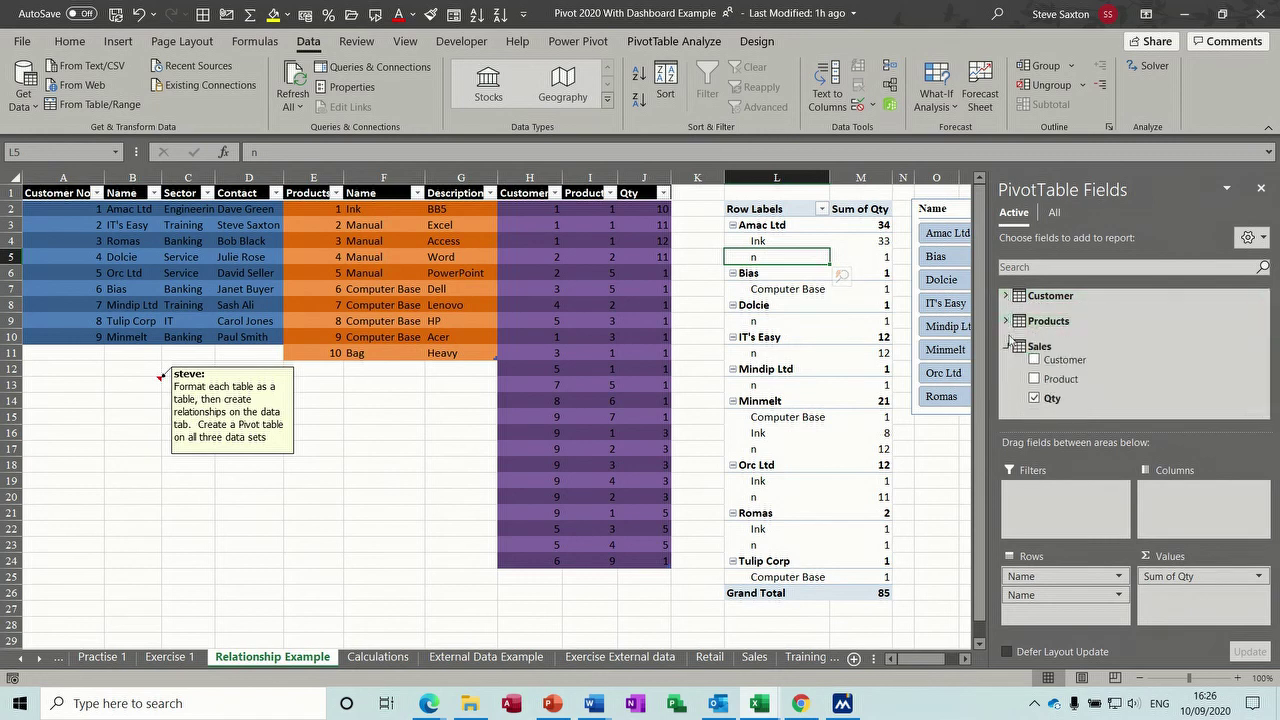
left_click(1006, 346)
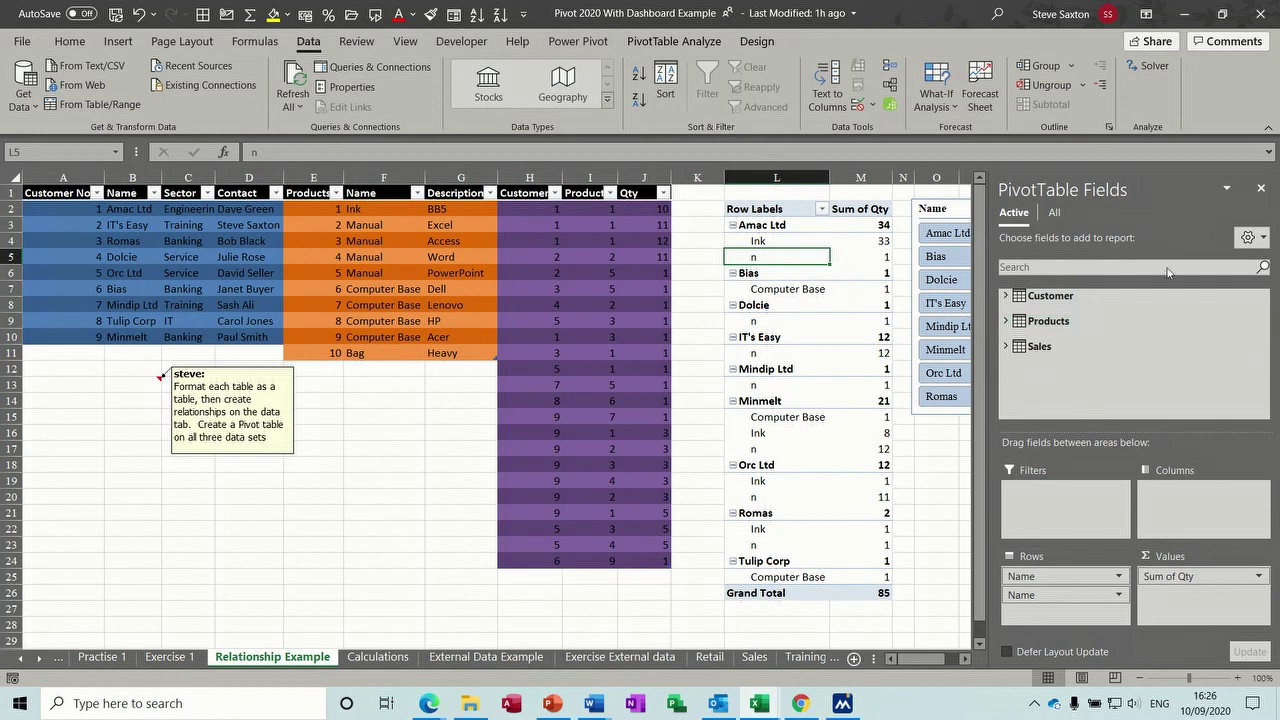
left_click(402, 456)
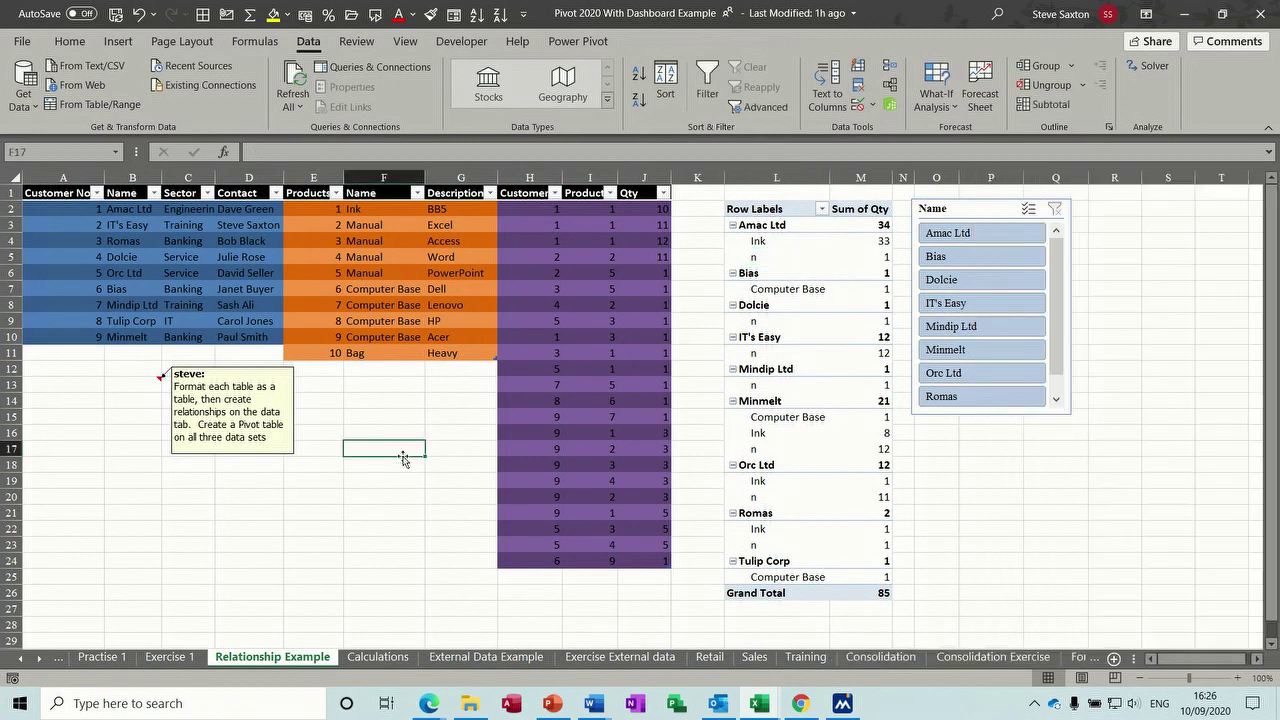